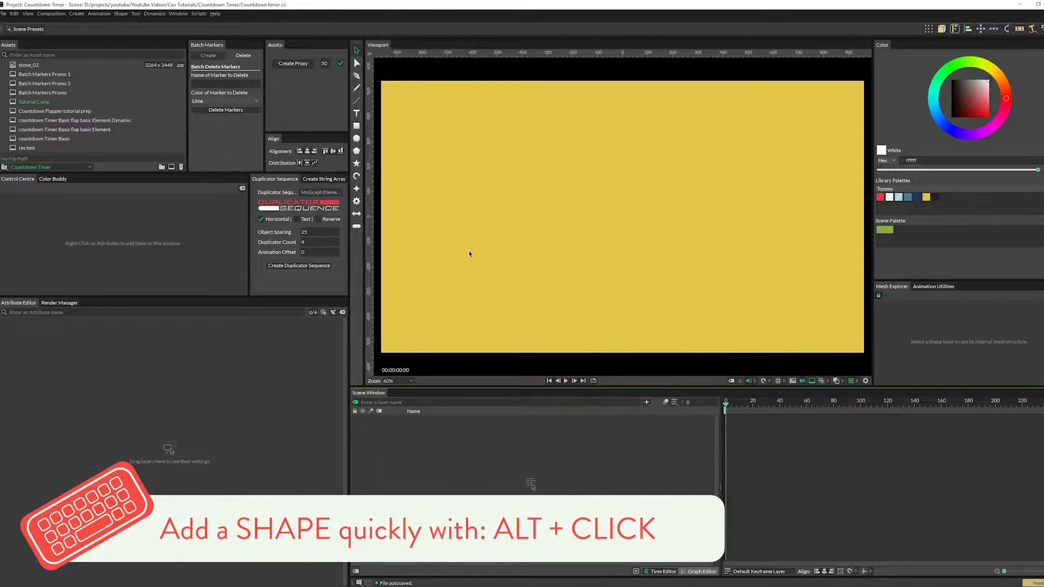
Step: Add a rectangle shape to the composition and rename its layer to Upper Flap
alt+click(358, 128)
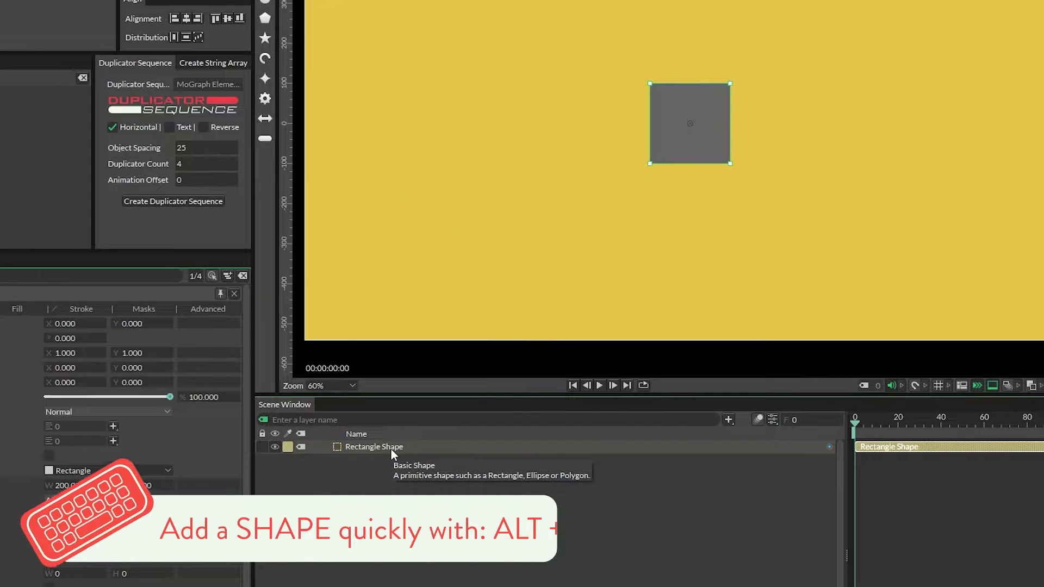
double_click(435, 421)
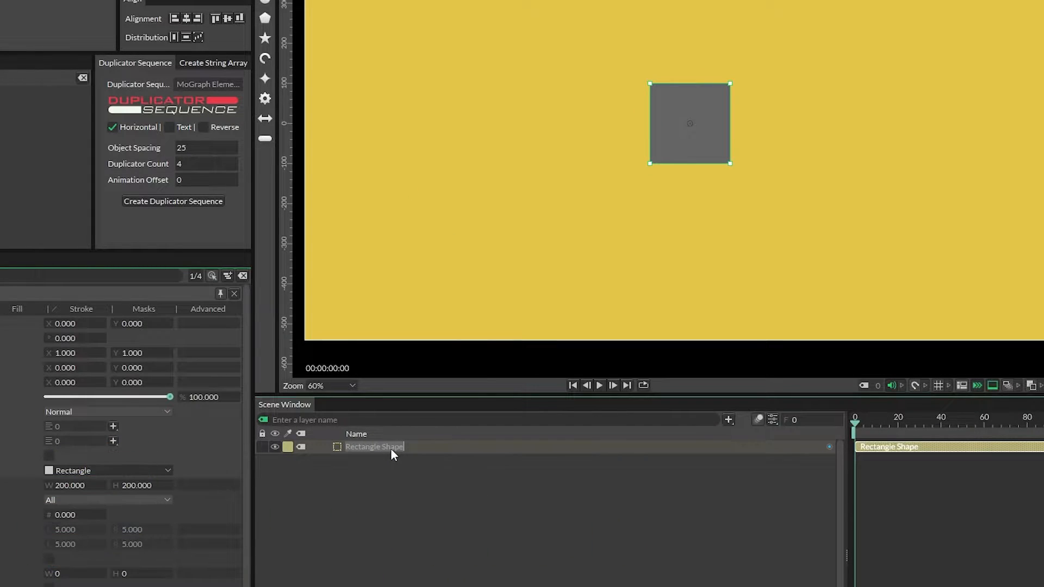
text(Upper Flap)
key(Return)
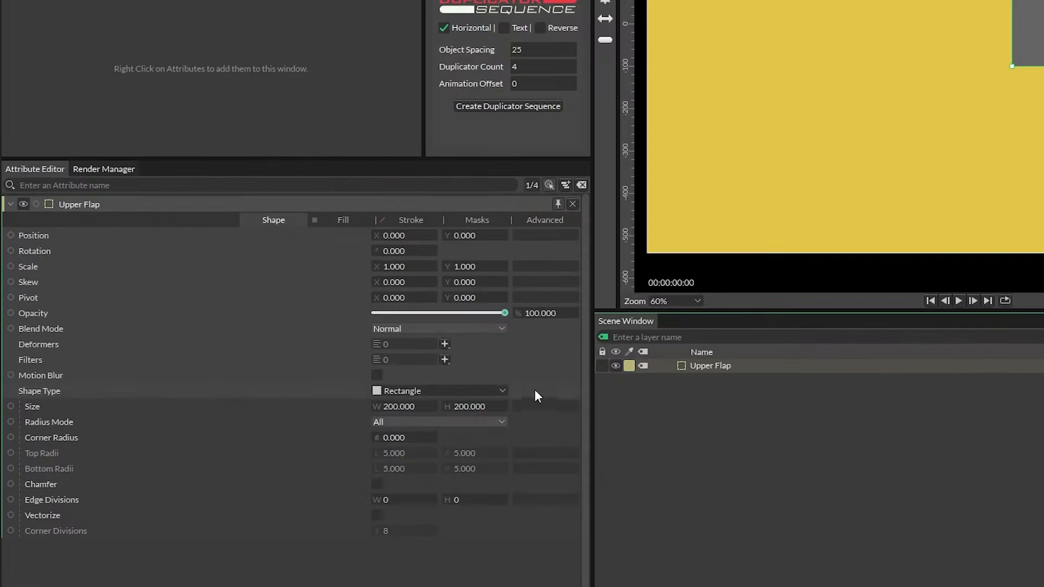
Step: Set the Upper Flap rectangle's size to 215 wide by 150 high
click(80, 486)
text(215)
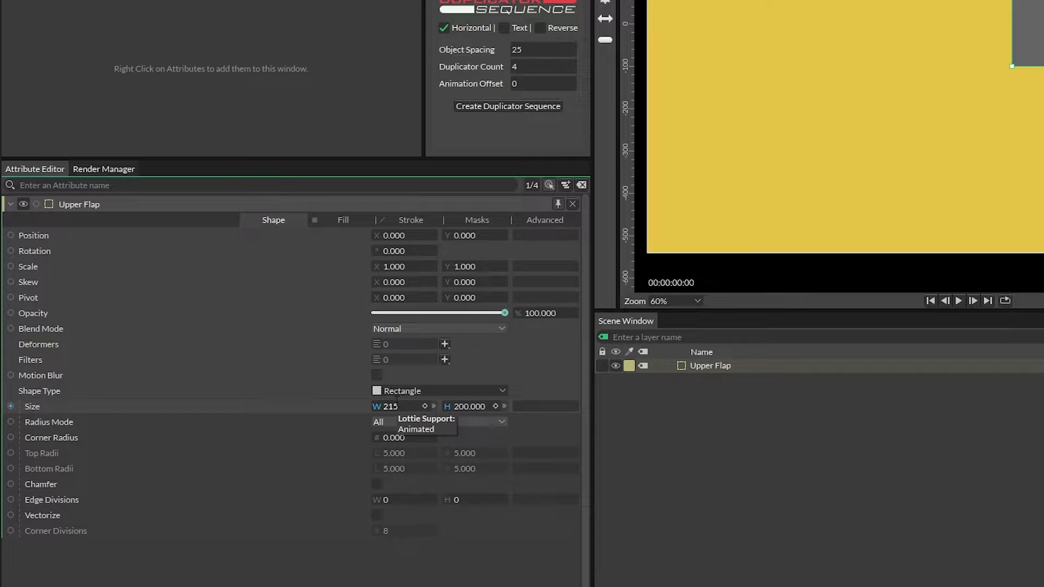
key(Tab)
text(150)
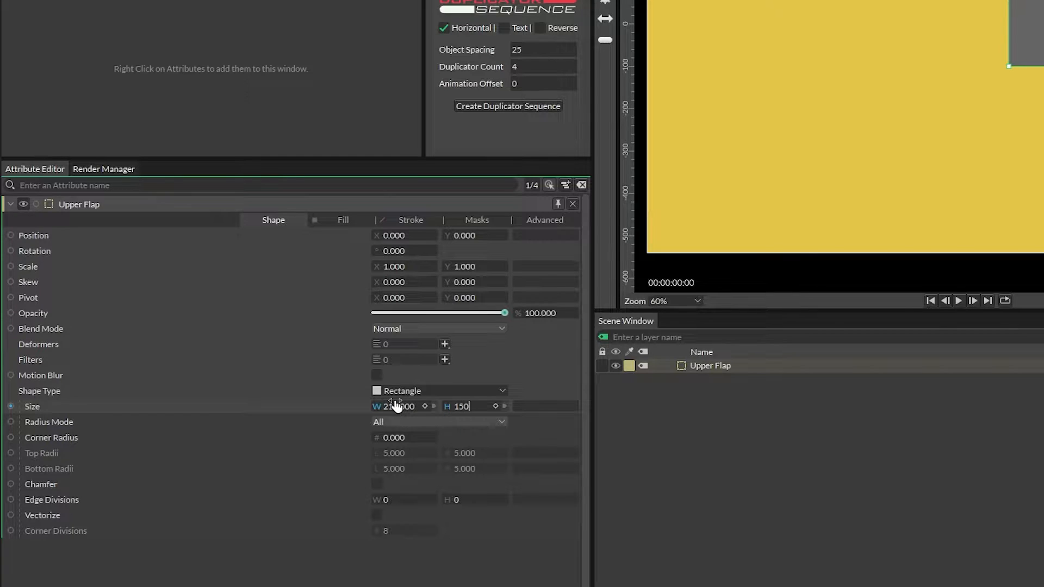
key(Return)
Step: Switch the Upper Flap's radius mode to Individual and set both top radii to 30
click(464, 422)
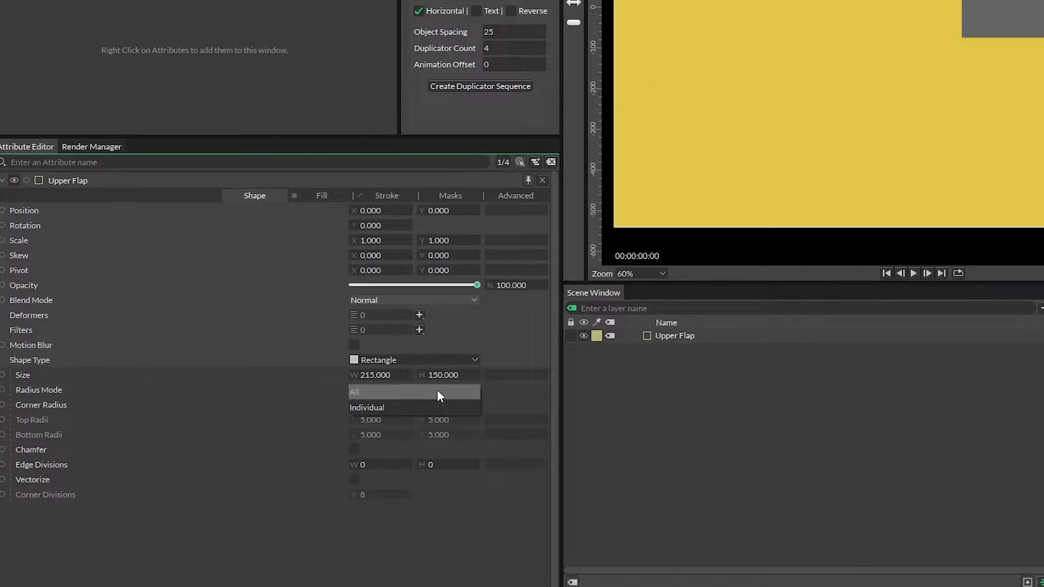
click(431, 409)
double_click(380, 420)
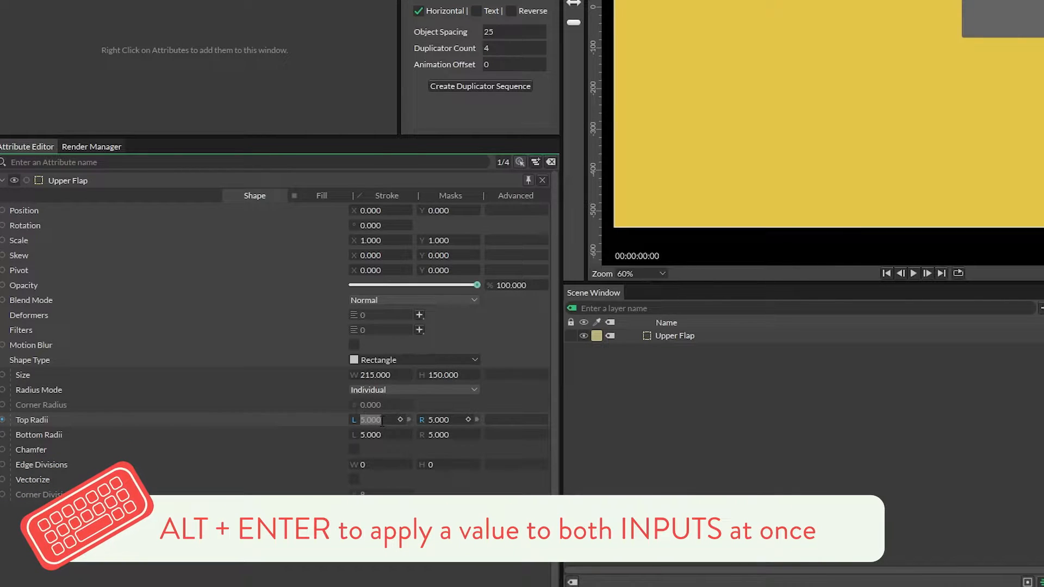
text(30)
key(alt+Return)
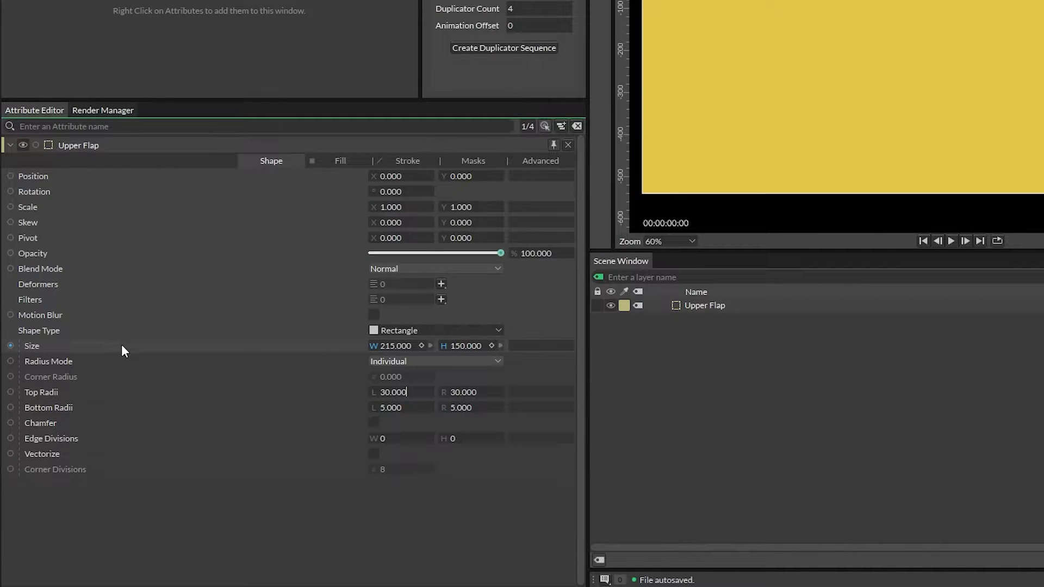
Step: Add the Upper Flap's Size and Top Radii attributes to the Control Centre
right_click(122, 344)
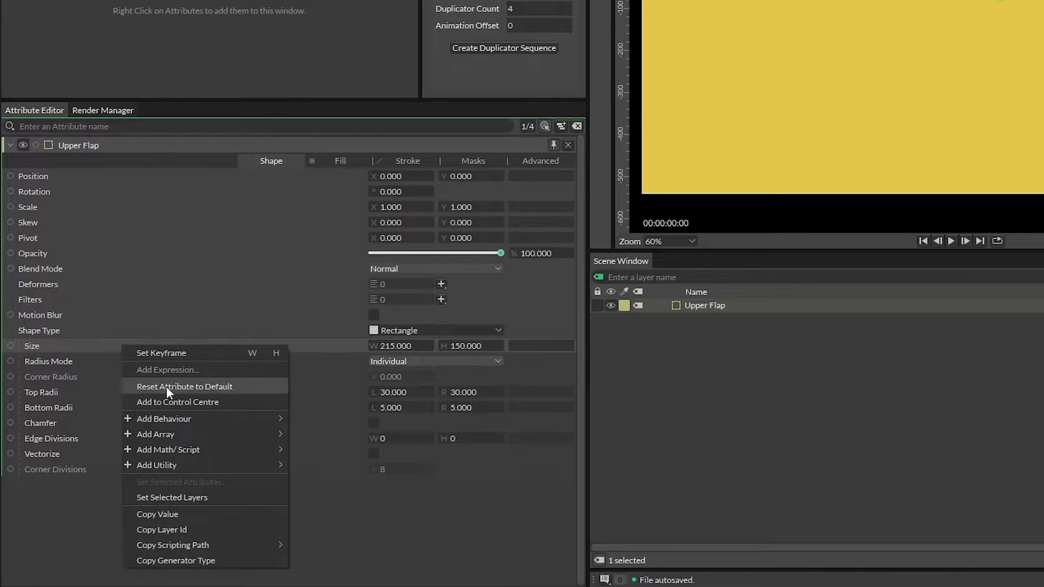
click(174, 400)
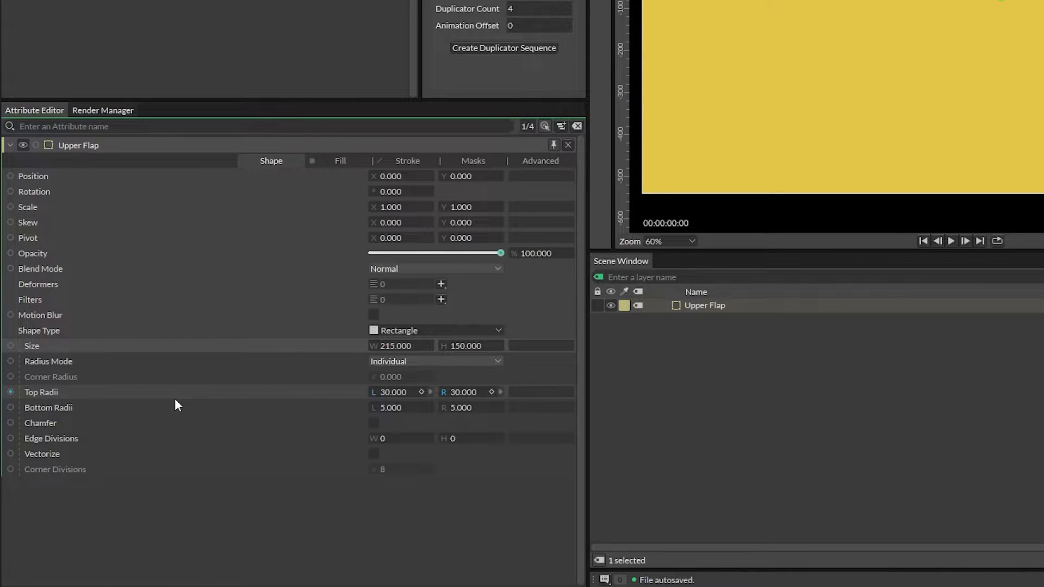
right_click(66, 393)
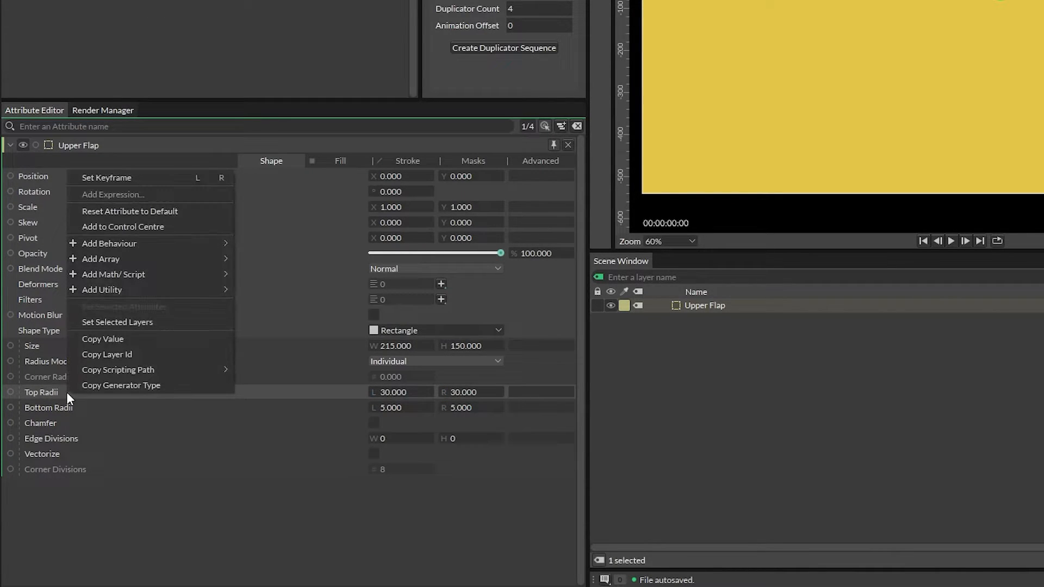
click(136, 227)
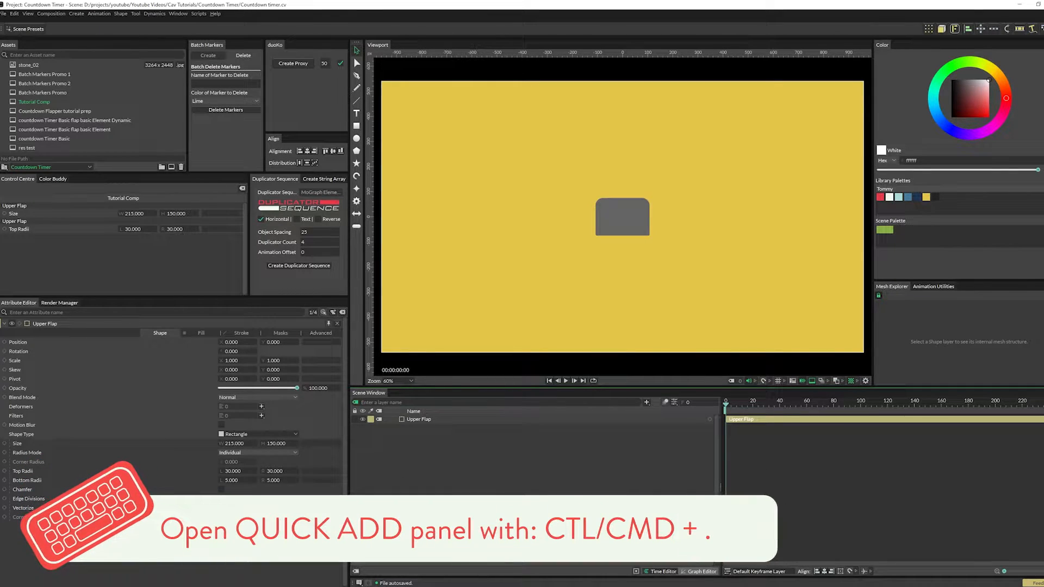
Step: Create a Color Array named "main color" and add its Color attribute to the Control Centre
key(ctrl+period)
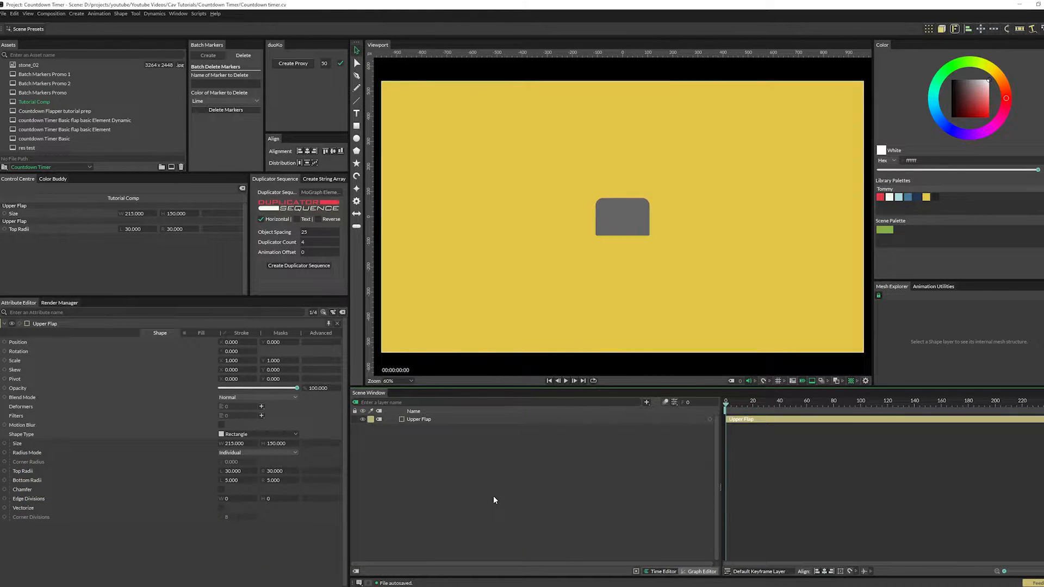
text(color)
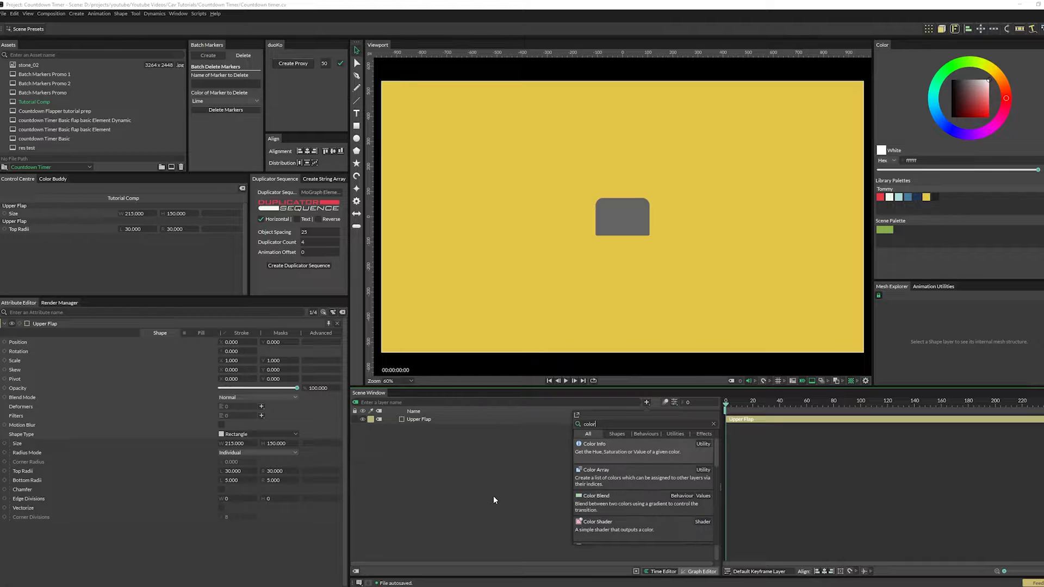
key(Down)
key(Return)
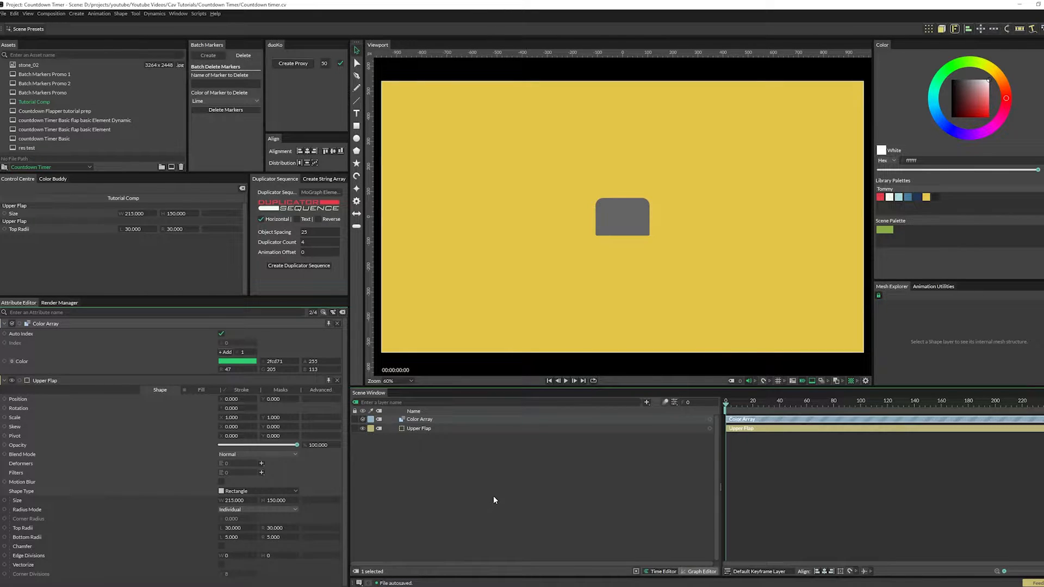
click(432, 418)
text(main color)
key(Return)
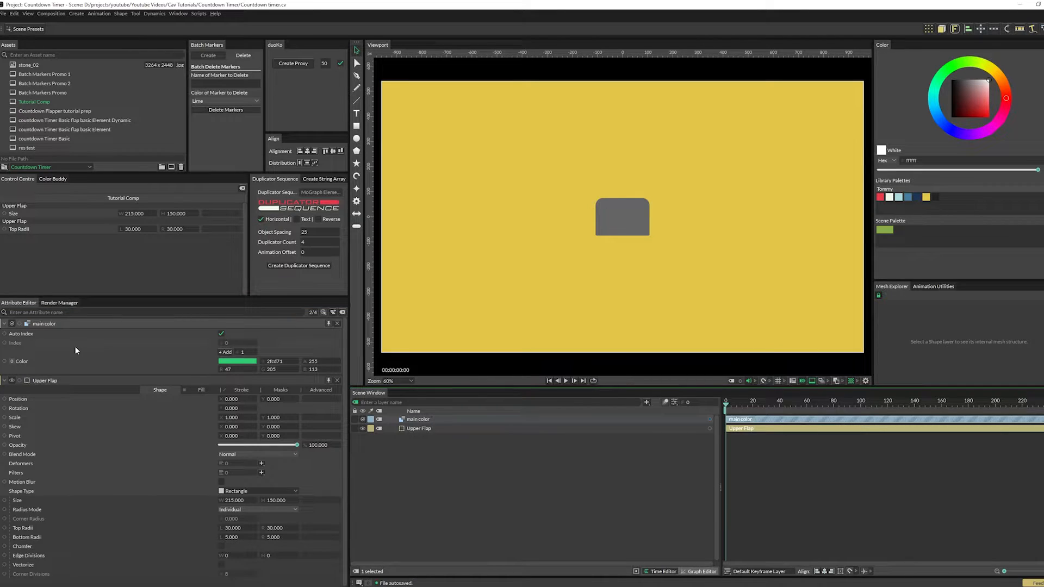
right_click(72, 363)
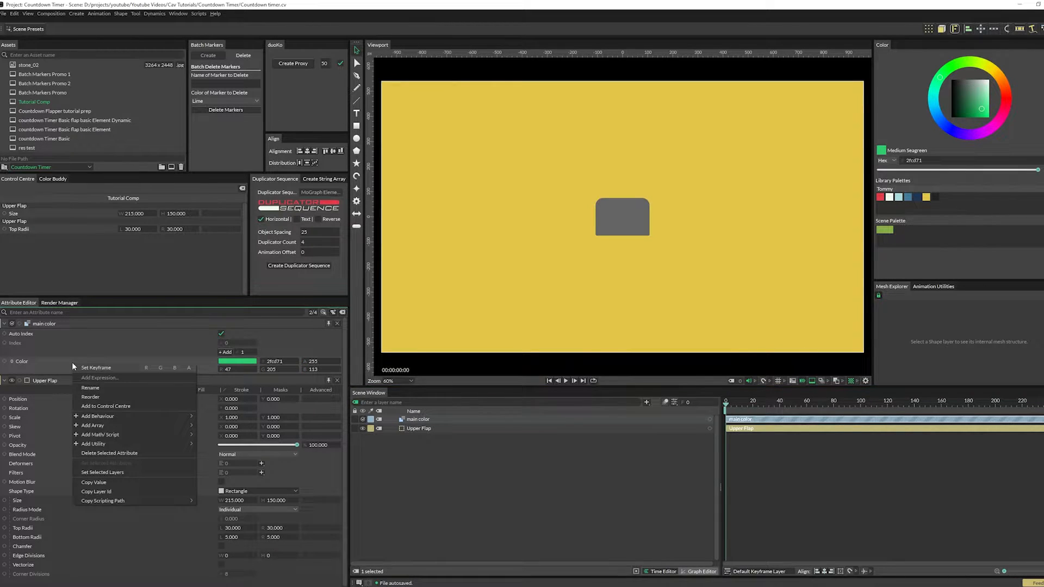
click(113, 406)
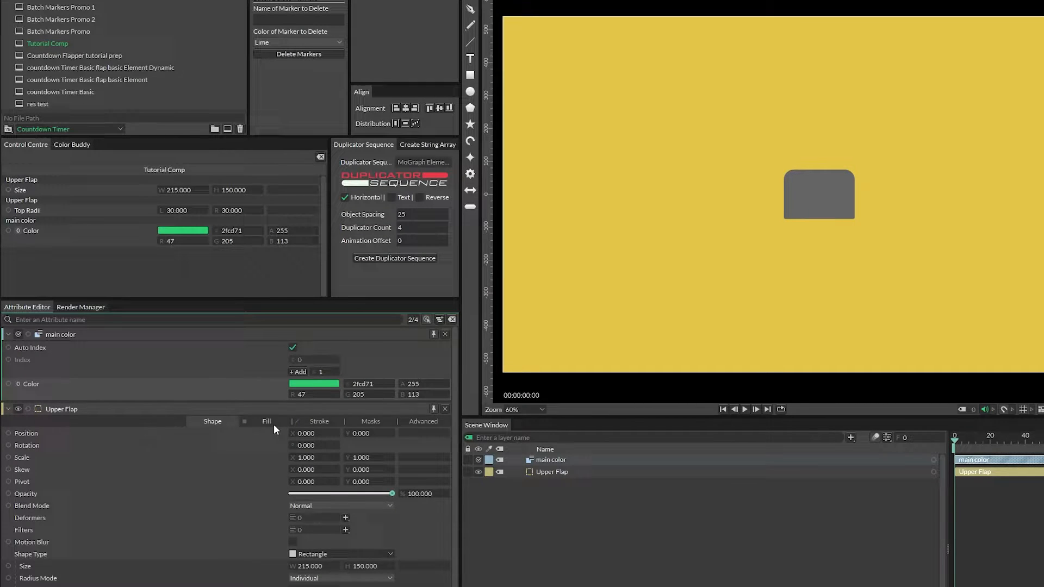
Step: Connect main color's Color to the Upper Flap's fill color and set main color to the off-white f1faee
click(272, 424)
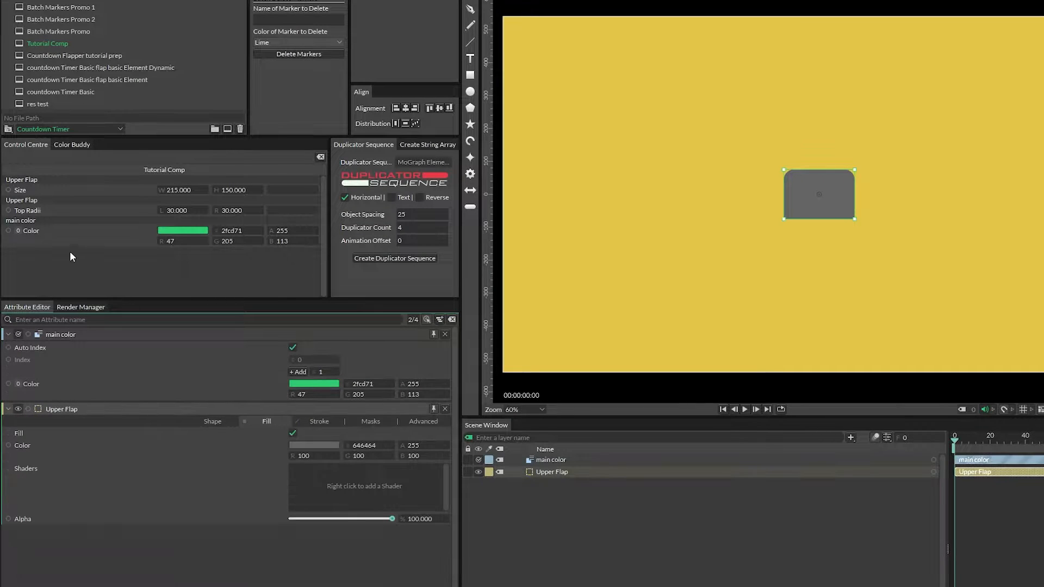
drag(10, 231, 312, 446)
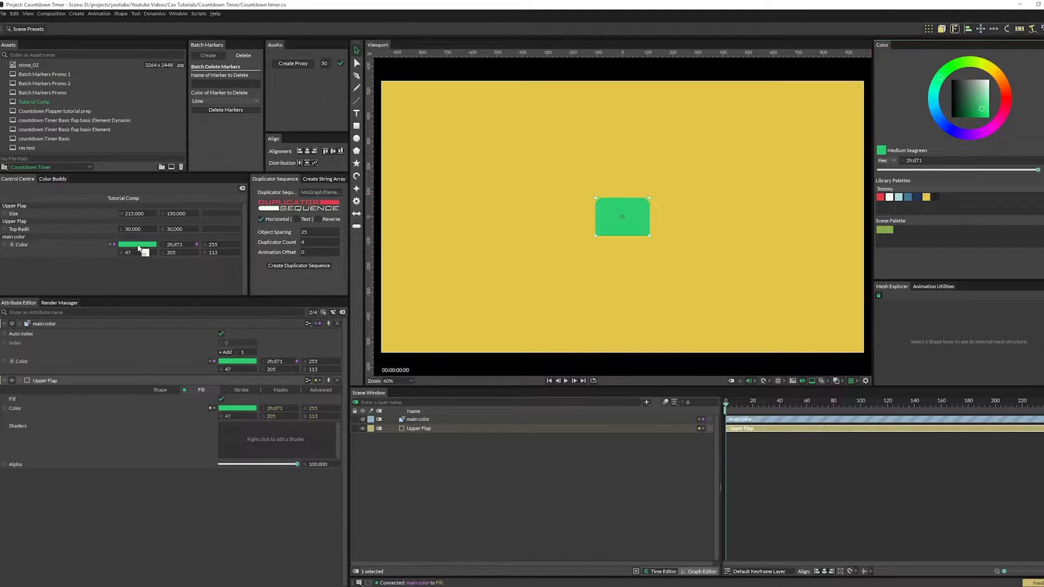
drag(138, 248, 138, 248)
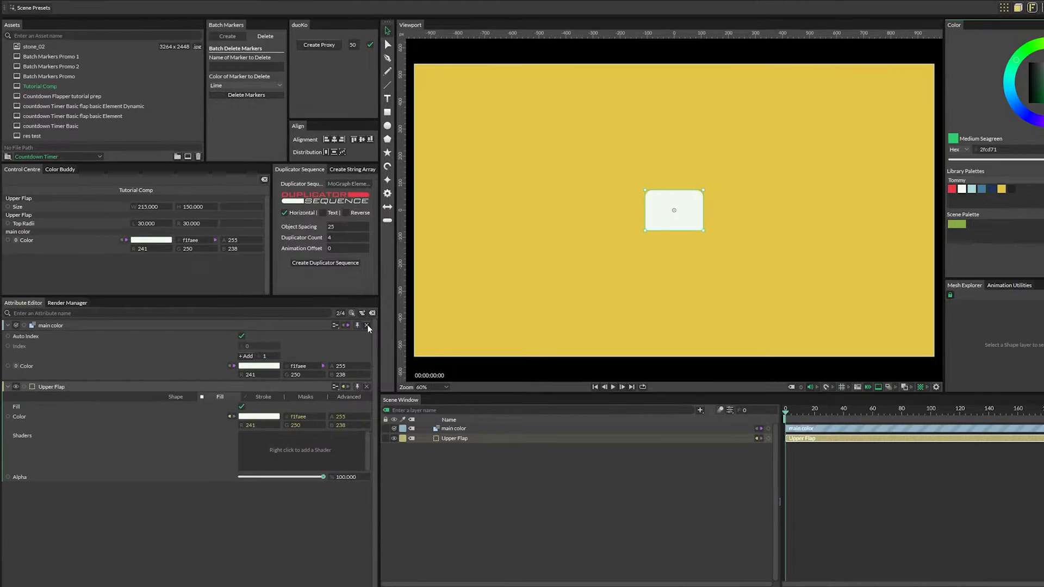
click(368, 325)
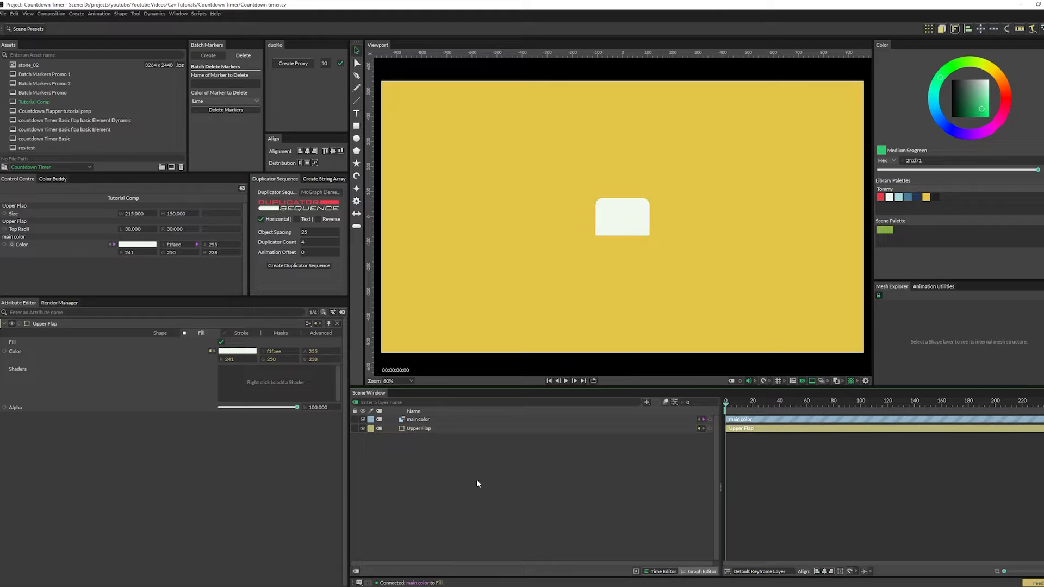
Step: Add a Drop Shadow filter to the scene and rename it to "main drop"
key(Tab)
text(drop)
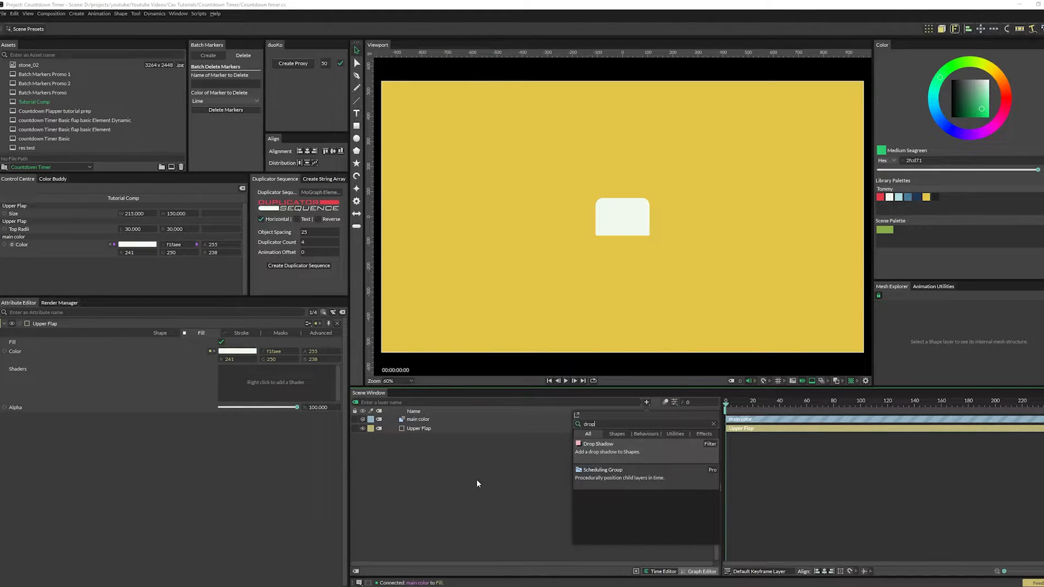
key(Return)
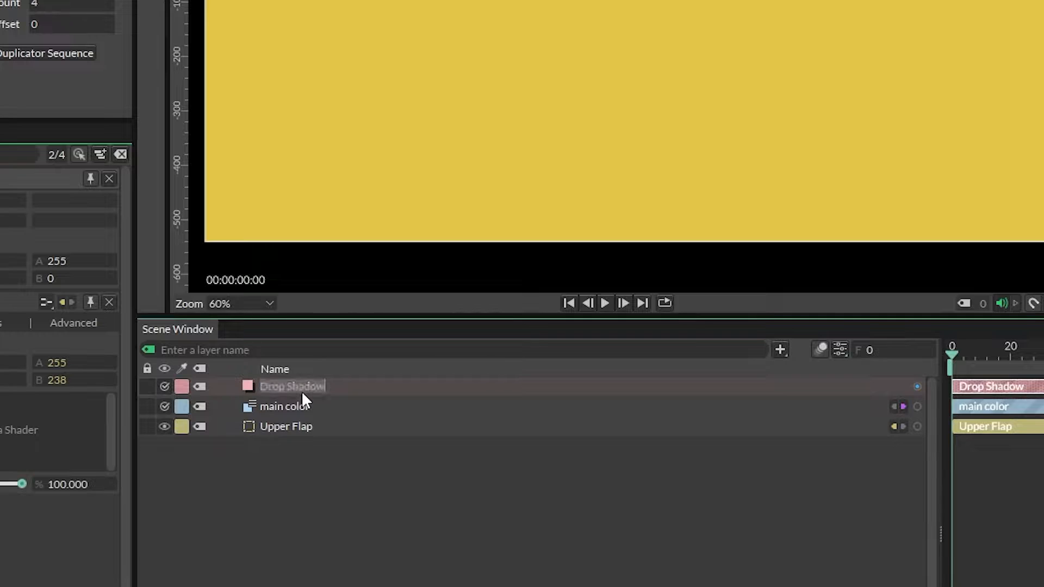
text(main drop)
key(Return)
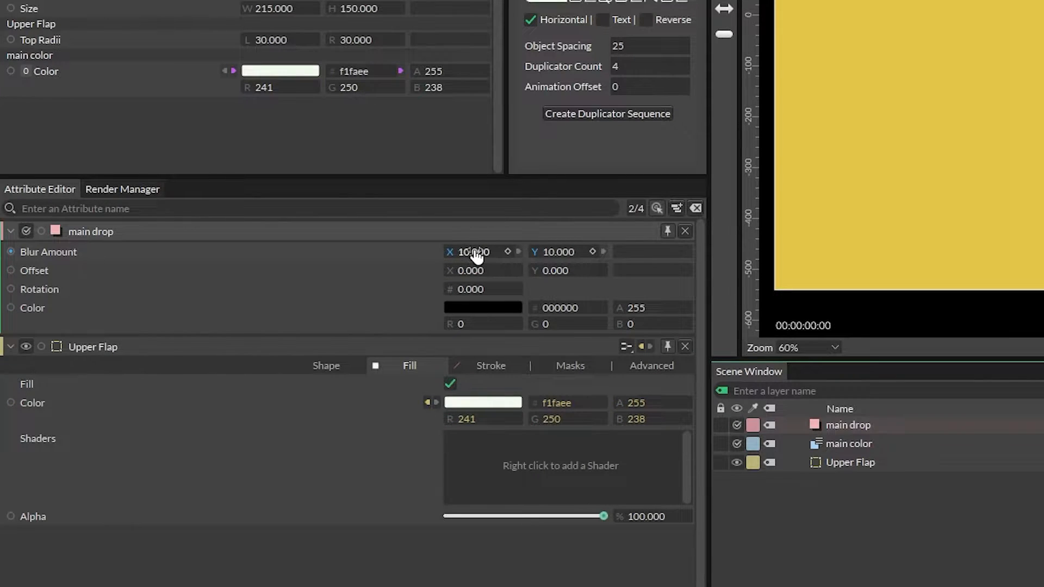
Step: Set the main drop shadow's blur amount to 2 on both axes and its offset to X 3, Y -3
click(489, 250)
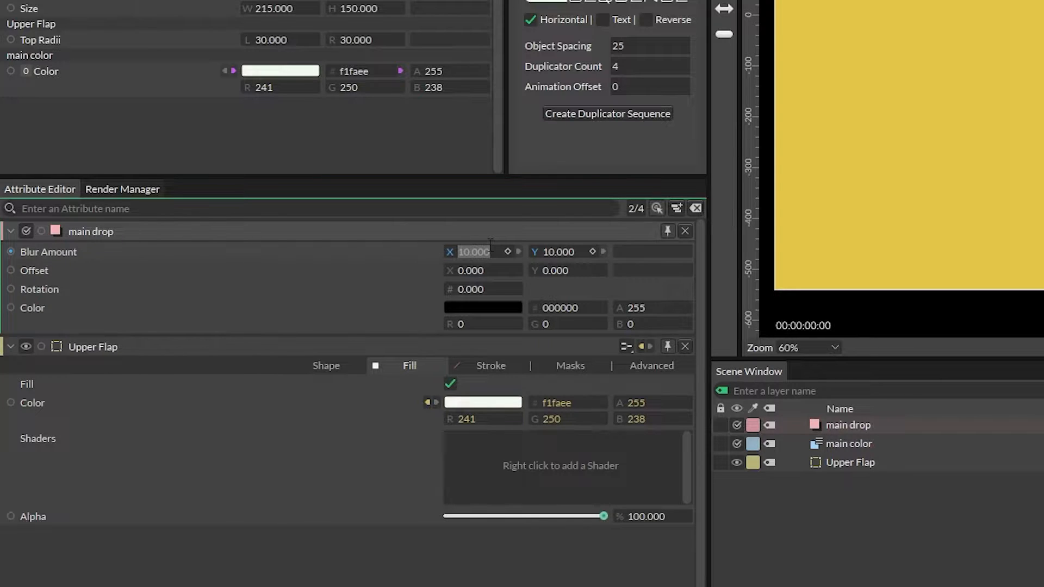
text(2)
key(Return)
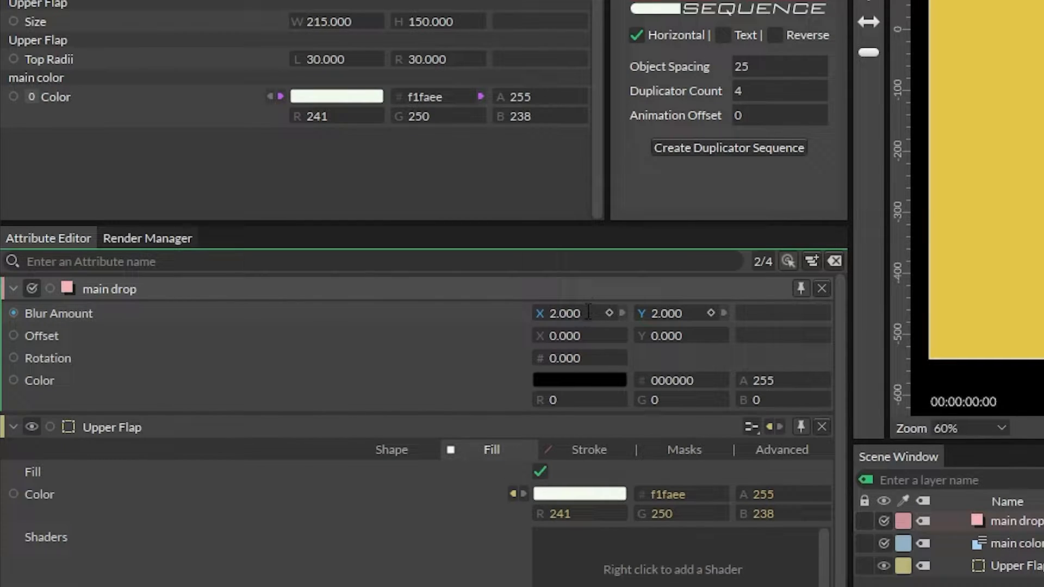
click(590, 337)
text(3)
click(664, 337)
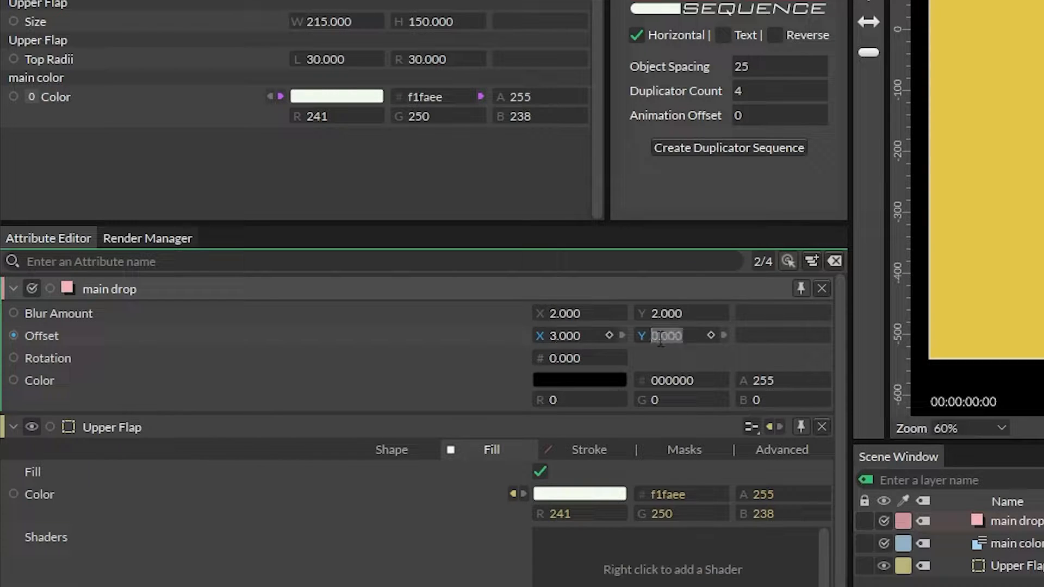
text(-3)
key(Return)
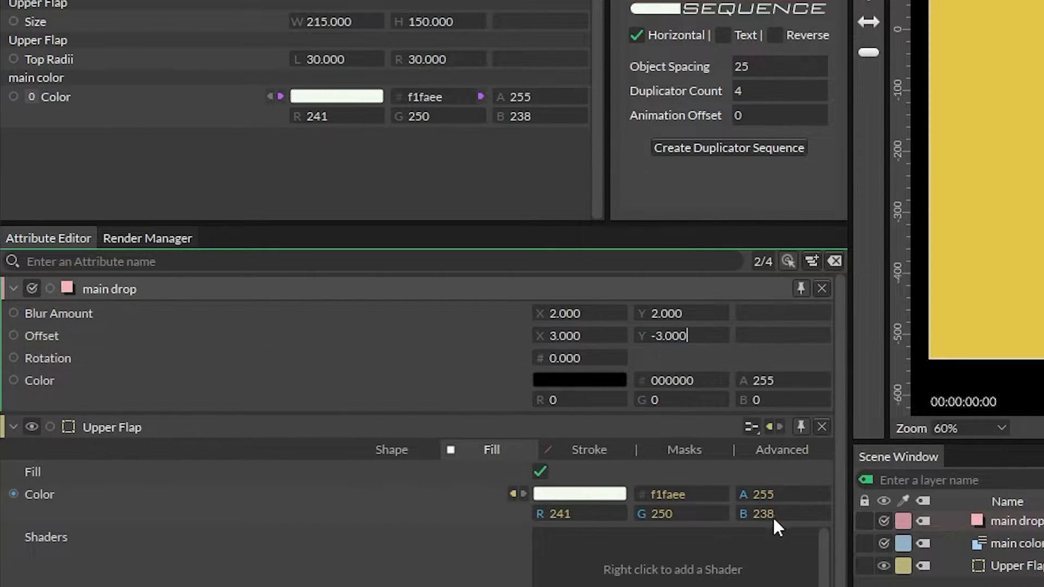
Step: Set the main drop shadow's color alpha to 100 and connect the shadow to a new index of the Upper Flap's Filters
click(313, 361)
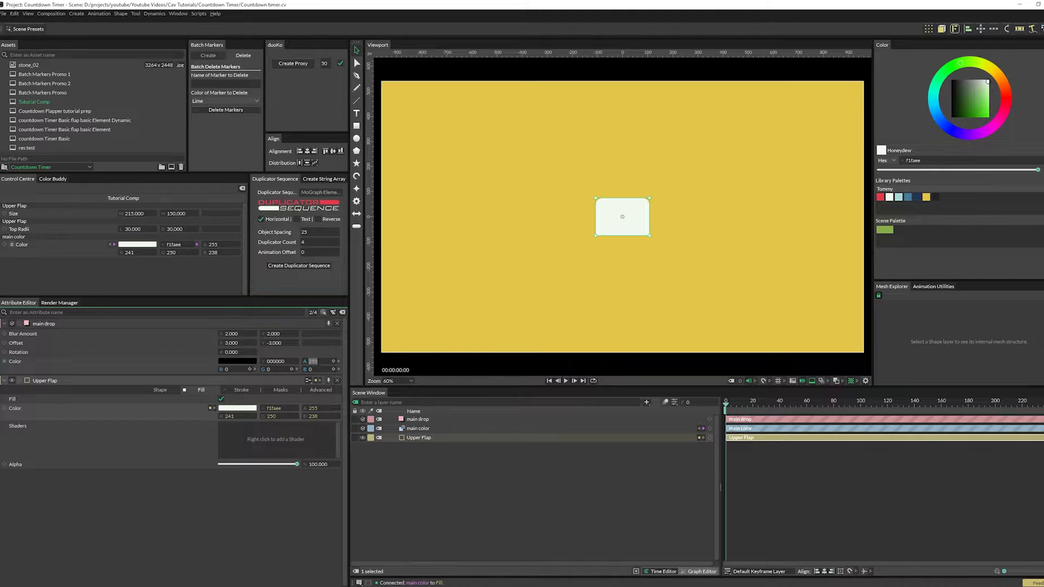
text(100)
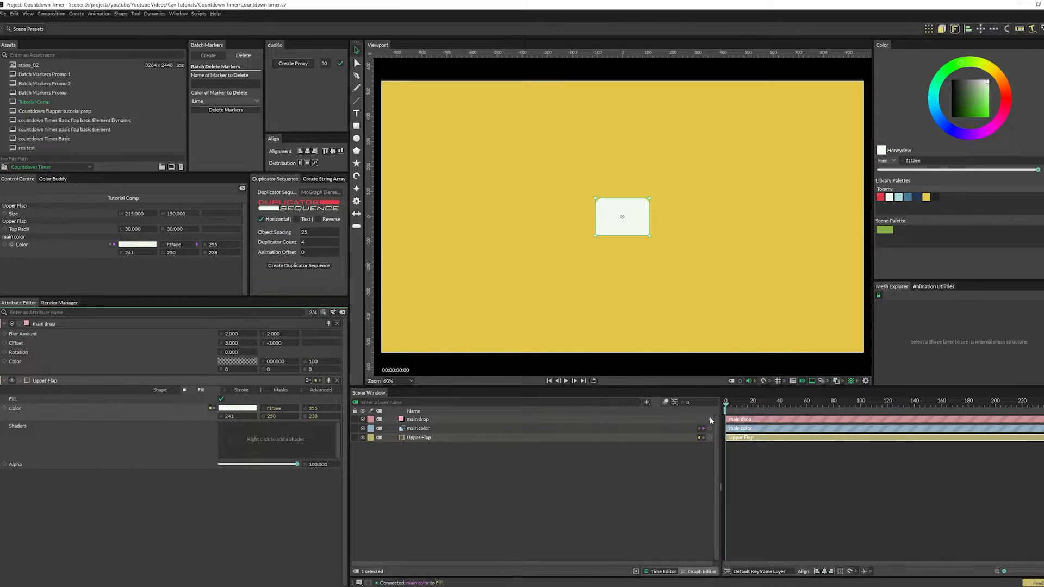
drag(711, 420, 429, 439)
mouse_move(471, 442)
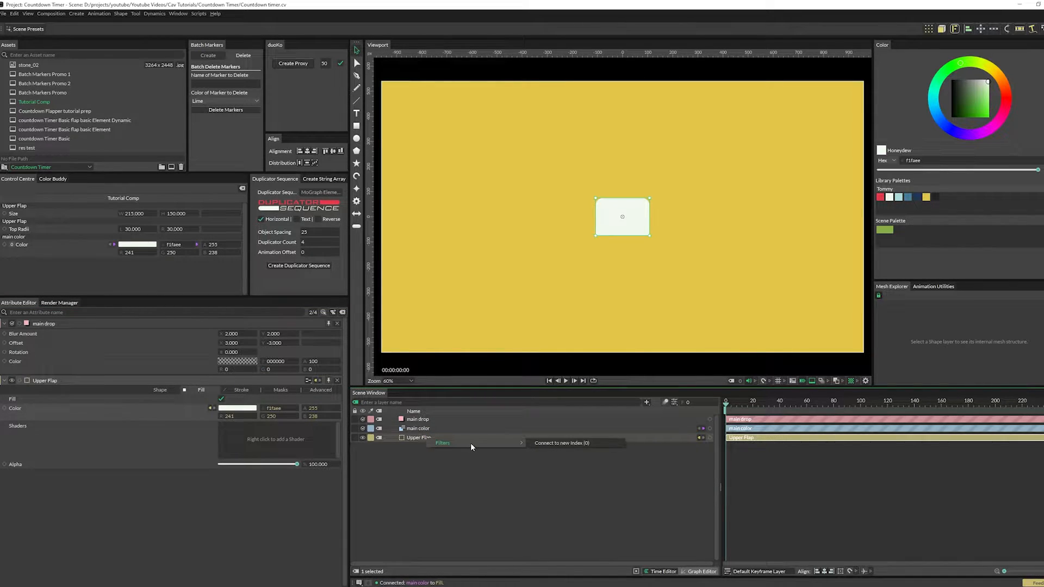
click(562, 441)
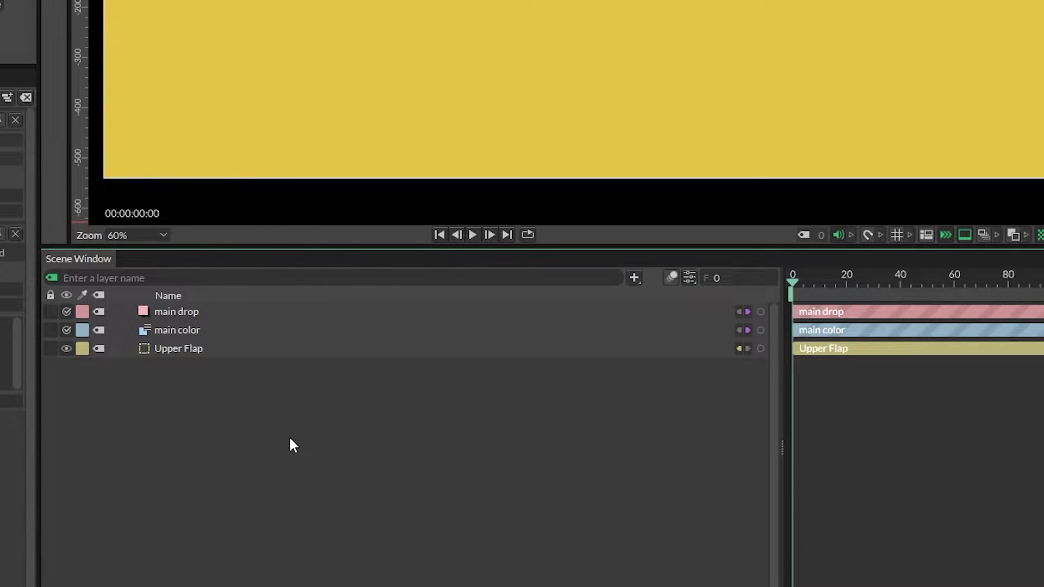
Step: Add an Align behaviour to the scene
key(ctrl+period)
text(align)
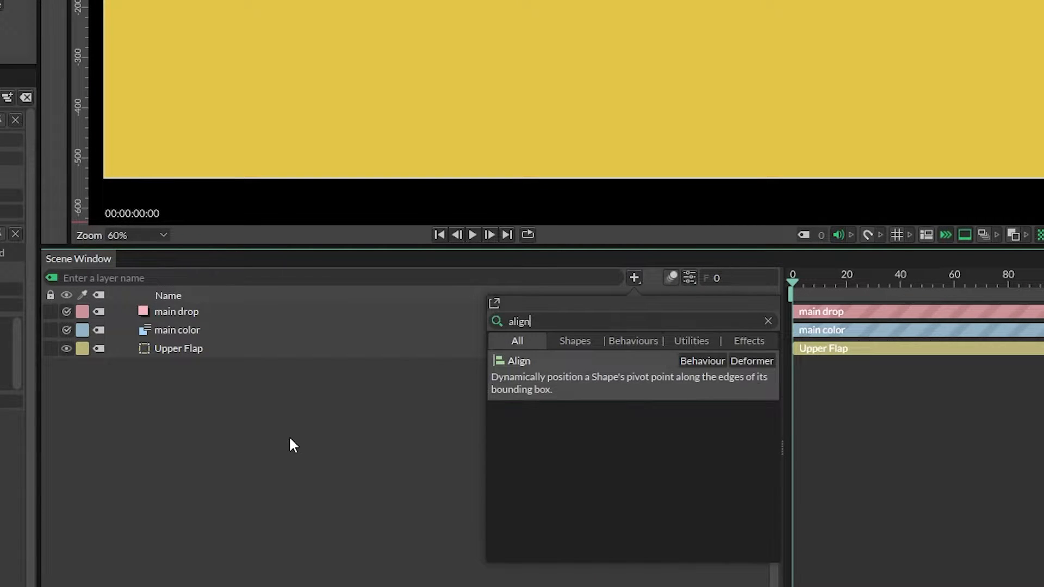
key(Return)
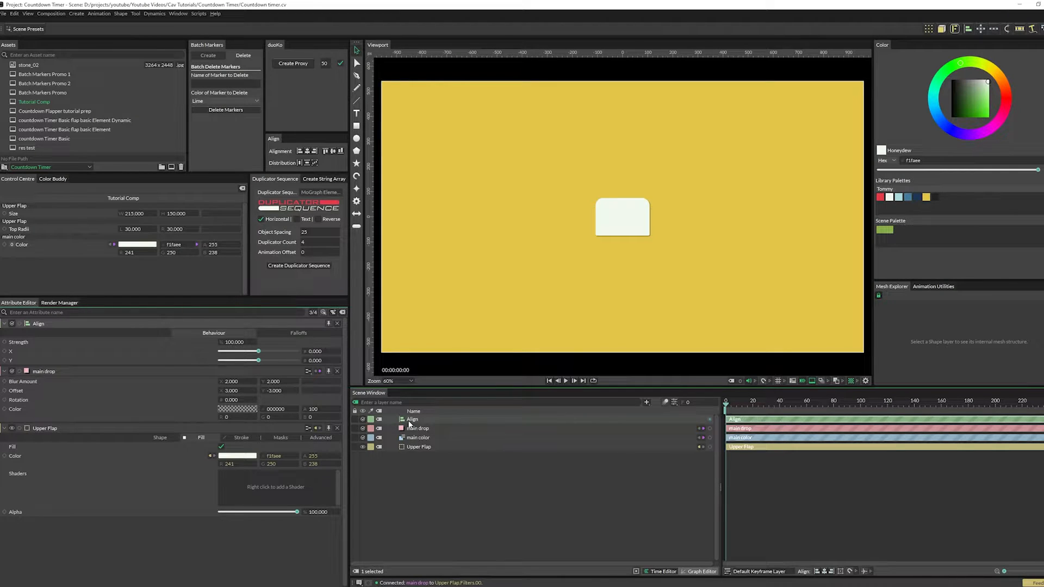
Step: Rename the Align behaviour to "upper align" and set its Y alignment to 1
double_click(409, 421)
text(upper align)
key(Return)
drag(258, 361, 297, 361)
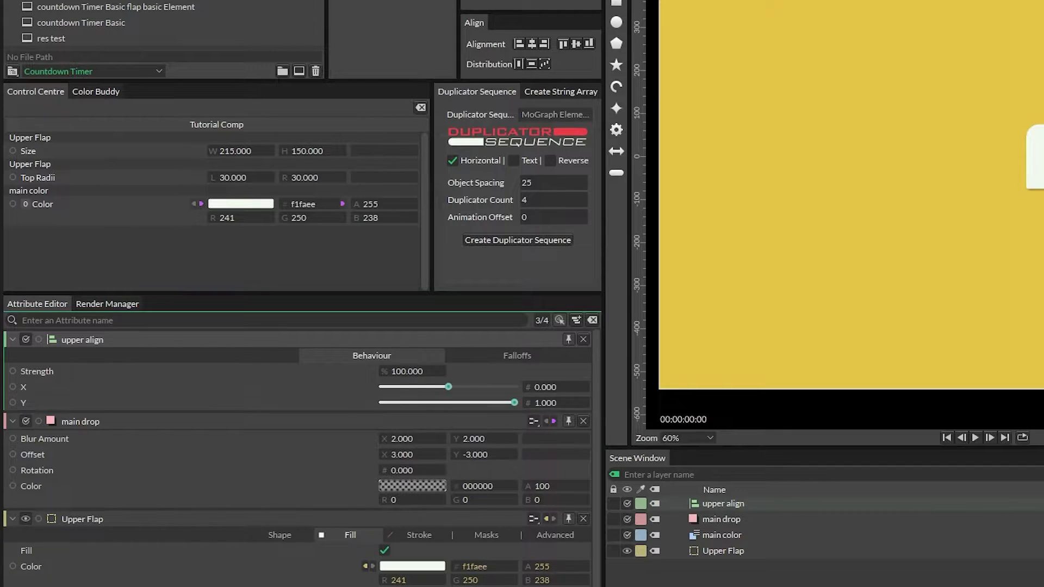
Step: Connect upper align to a new index of the Upper Flap's Deformers and clear the selection
drag(1043, 504, 737, 551)
click(583, 440)
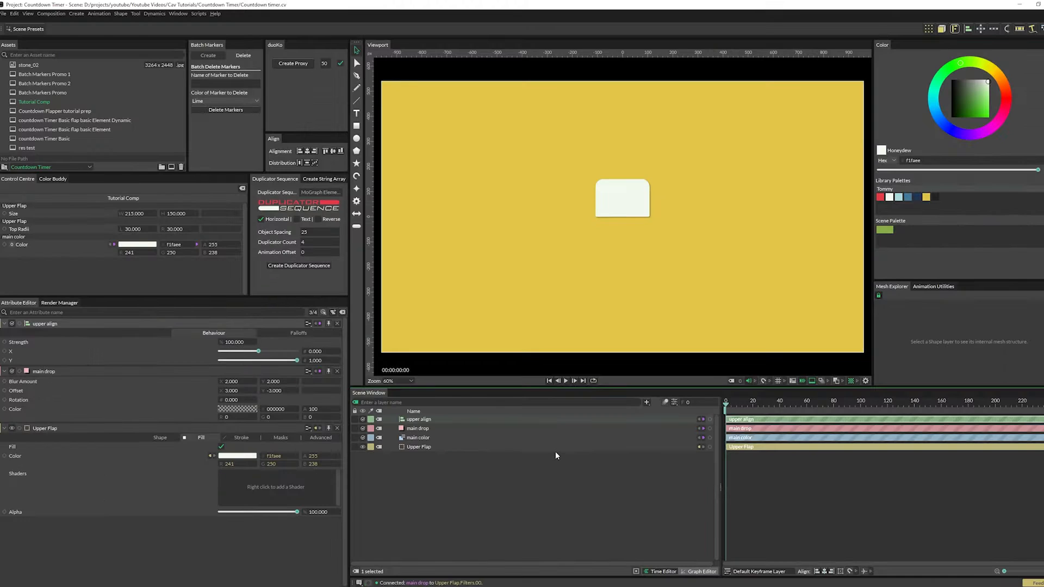
click(621, 218)
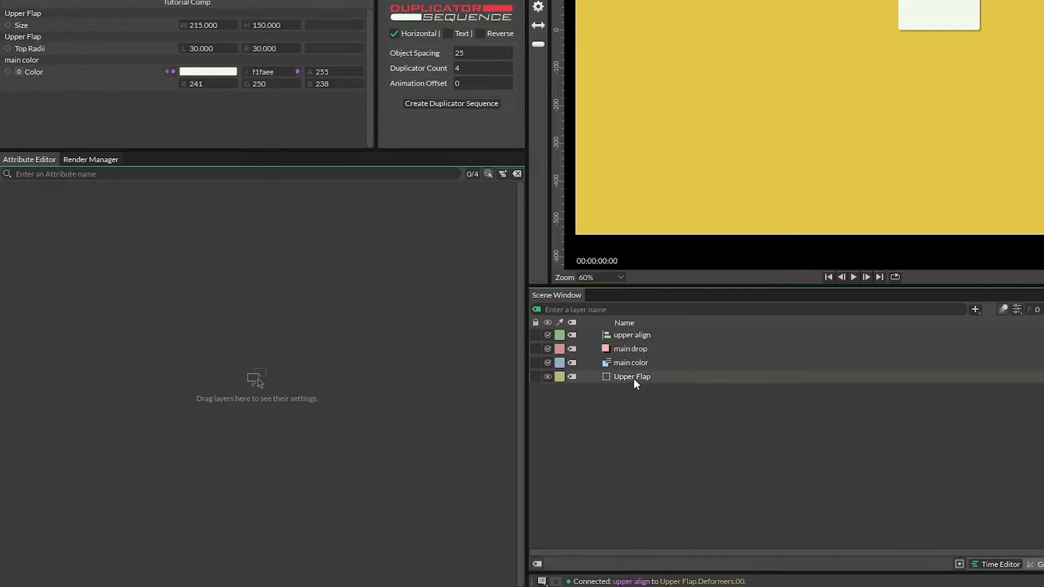
Step: Add a 3D Matrix deformer to the Upper Flap and set its Align Y to 1
click(420, 447)
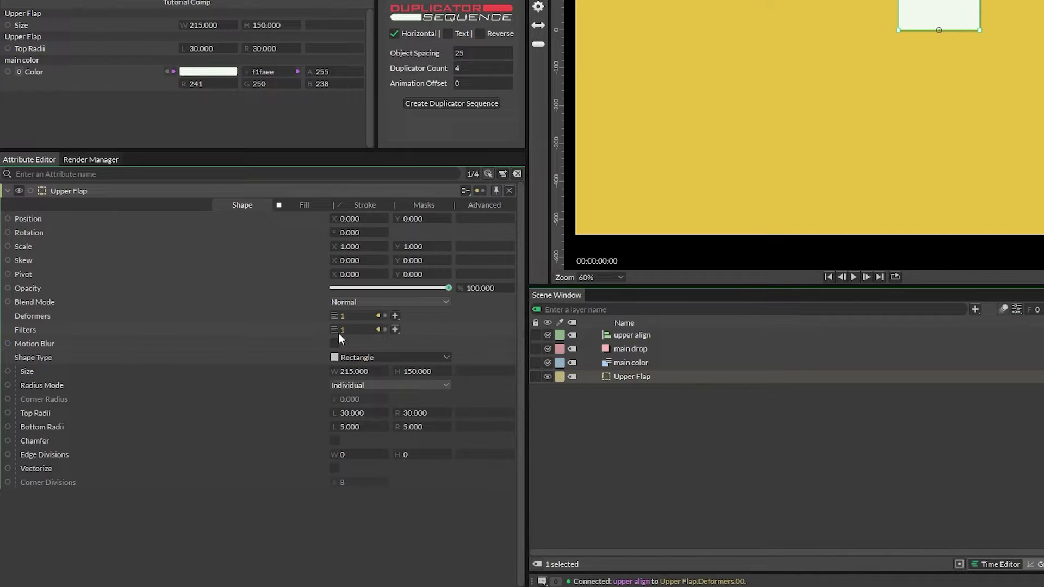
click(397, 315)
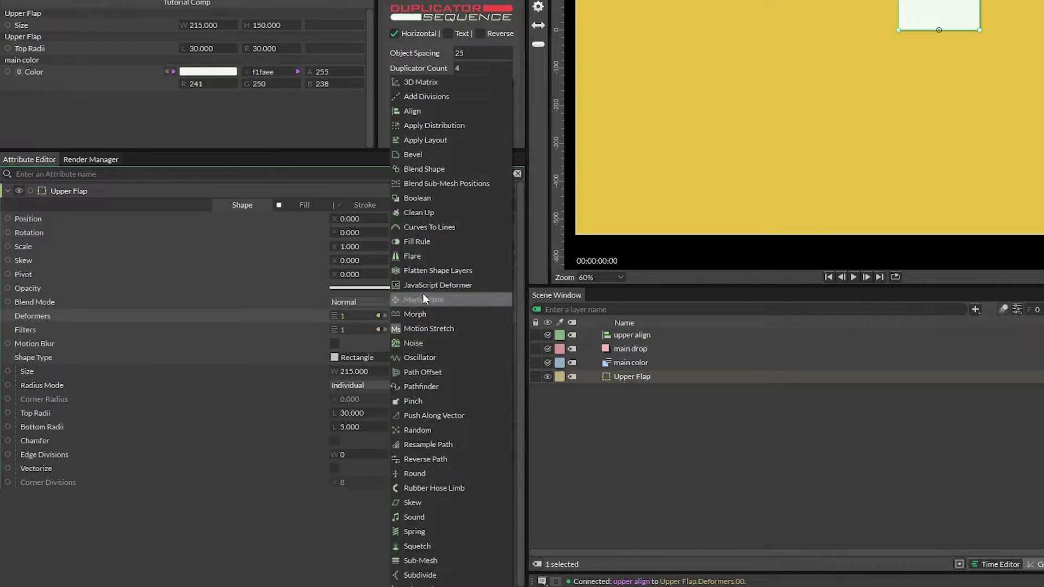
click(439, 83)
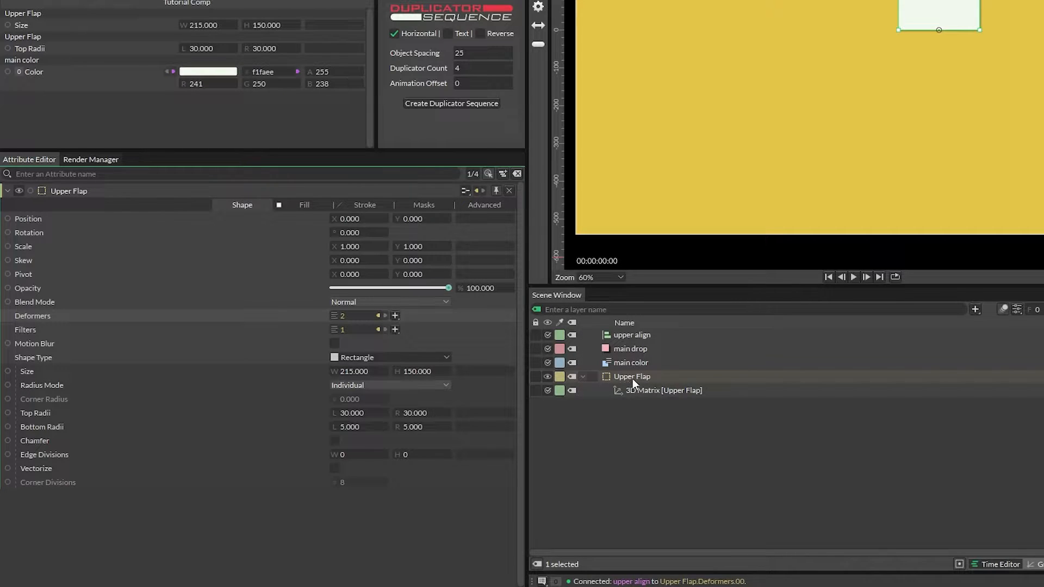
click(647, 390)
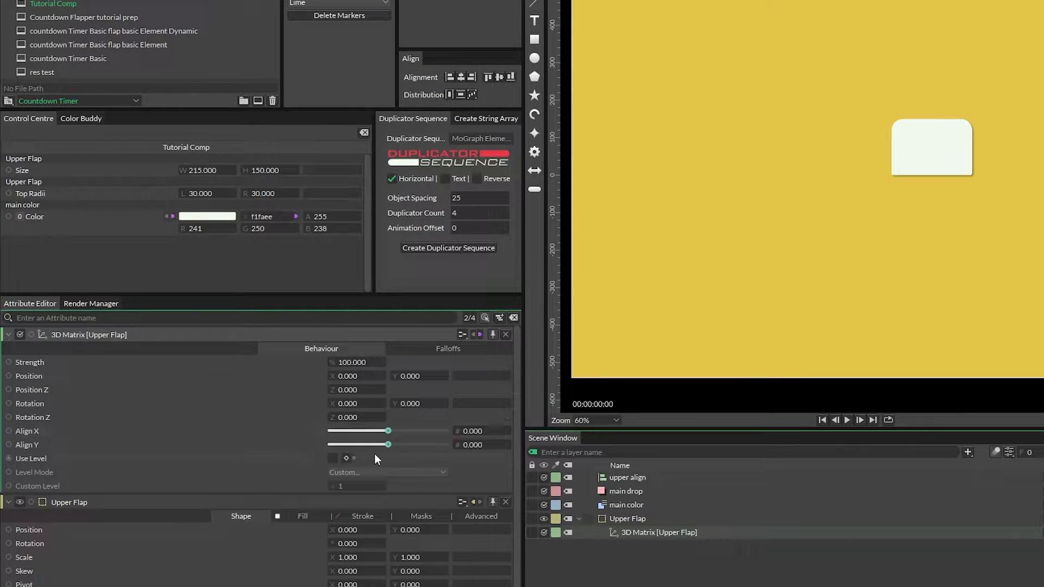
drag(389, 444, 492, 445)
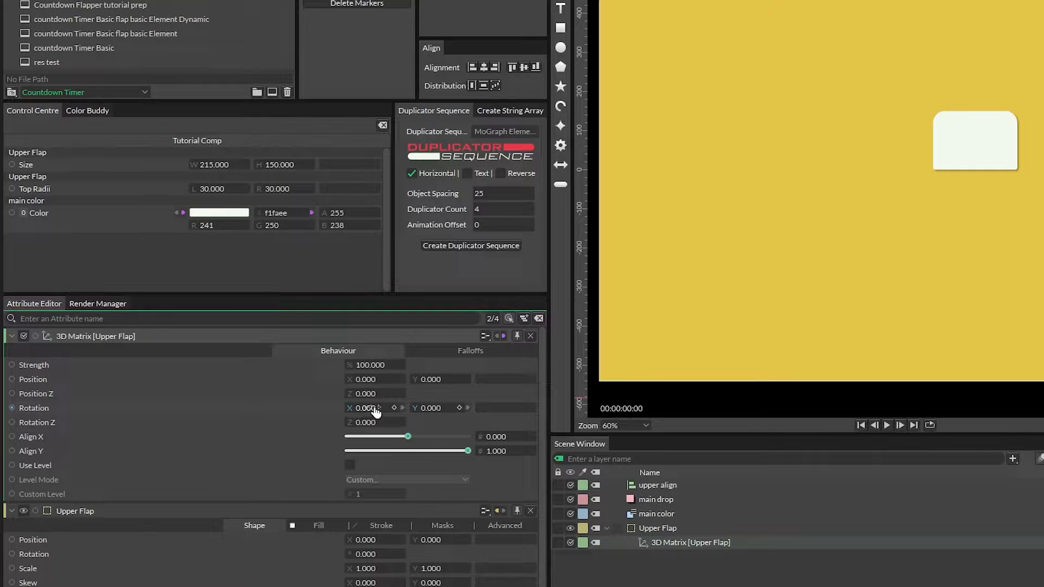
Step: Keyframe the 3D Matrix's Rotation X at 0 on frame 0 and 180 on frame 60
click(394, 408)
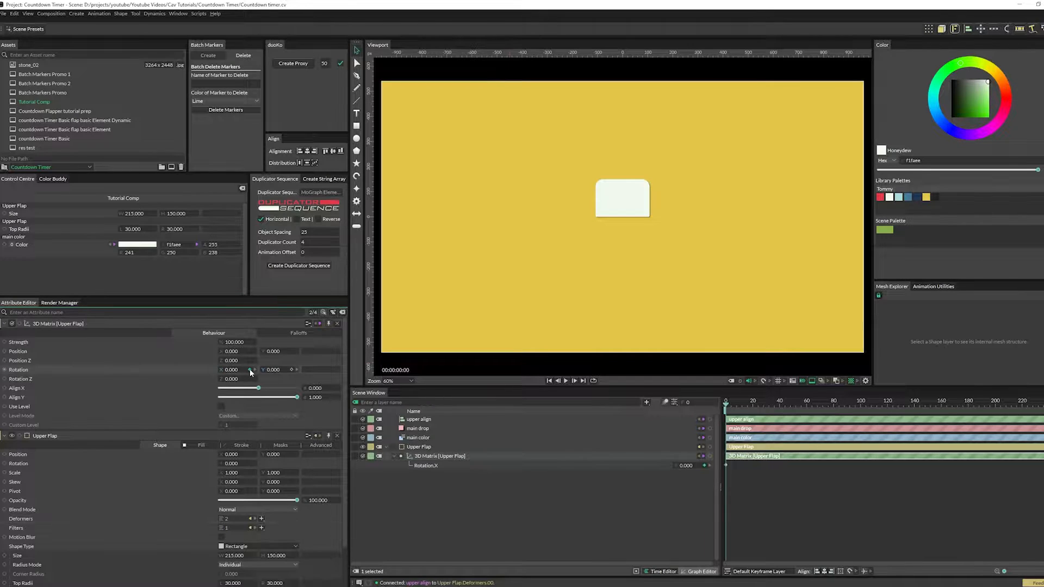
click(688, 402)
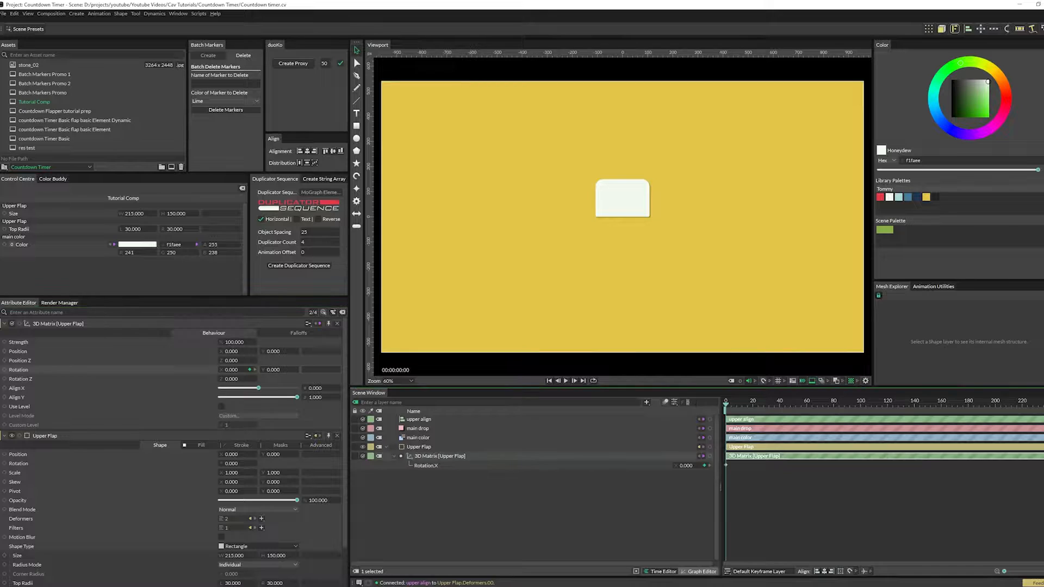
text(60)
key(Return)
click(231, 370)
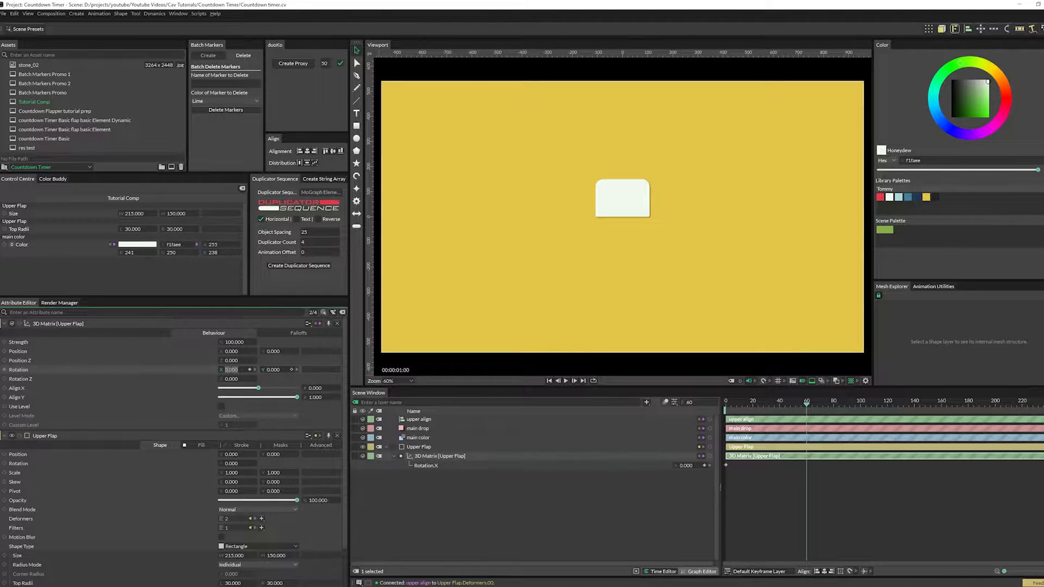
text(180)
key(Return)
drag(807, 403, 734, 404)
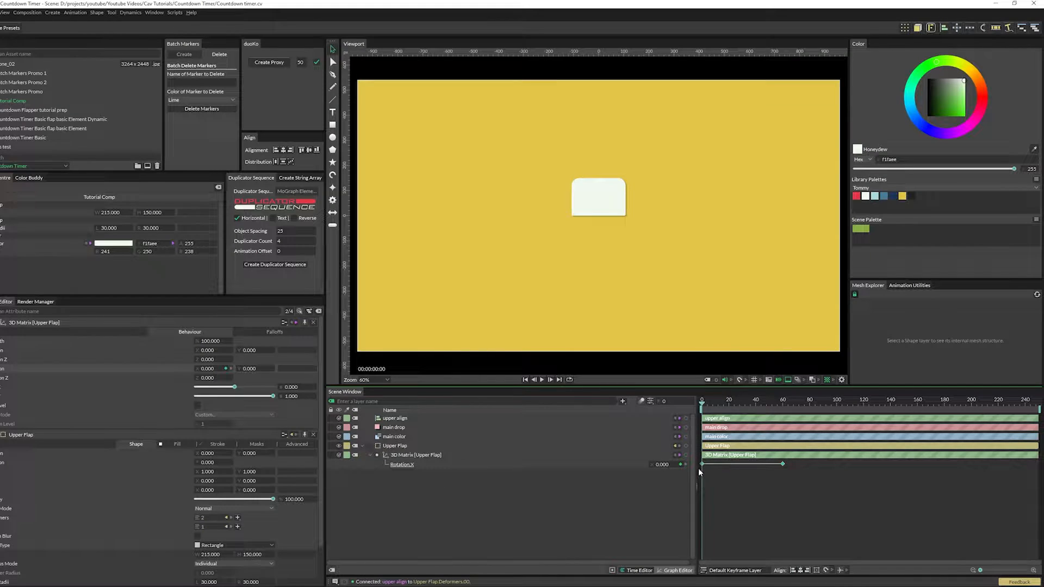
Step: Ease both ends of the Rotation X curve with flat handles reaching about frame 30, and preview the flip
click(675, 571)
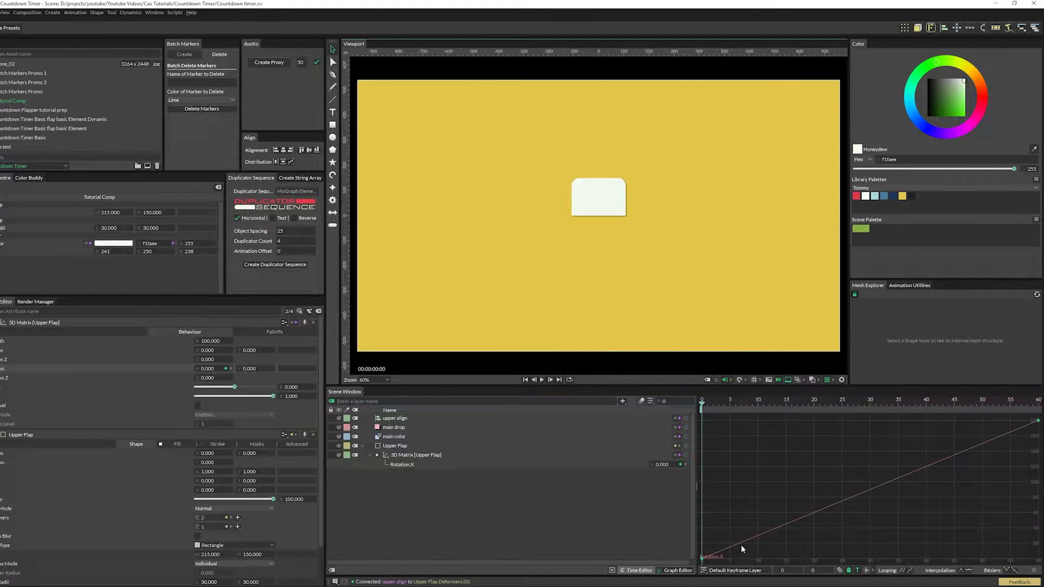
click(948, 460)
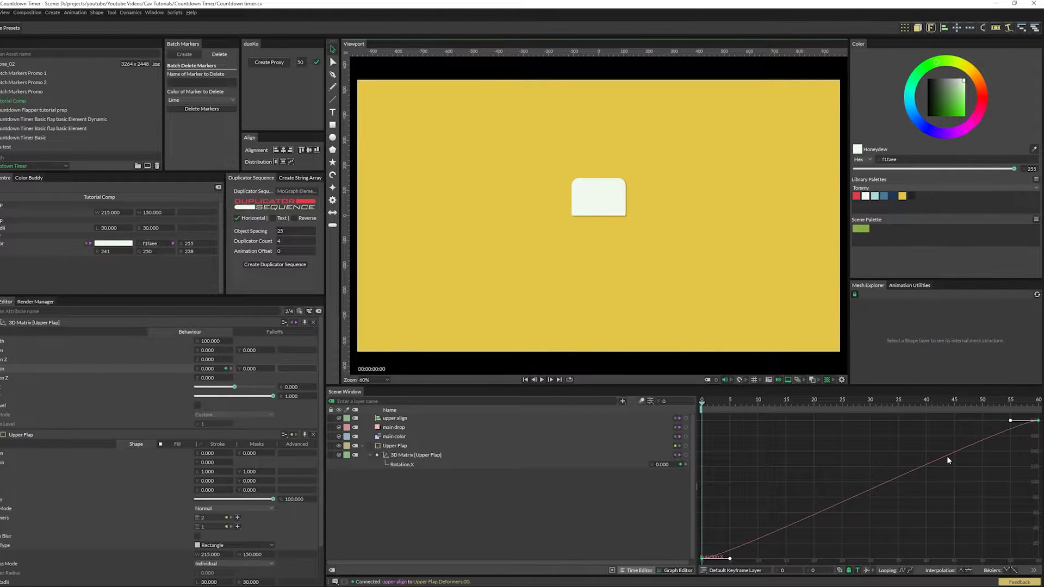
drag(1014, 421, 868, 421)
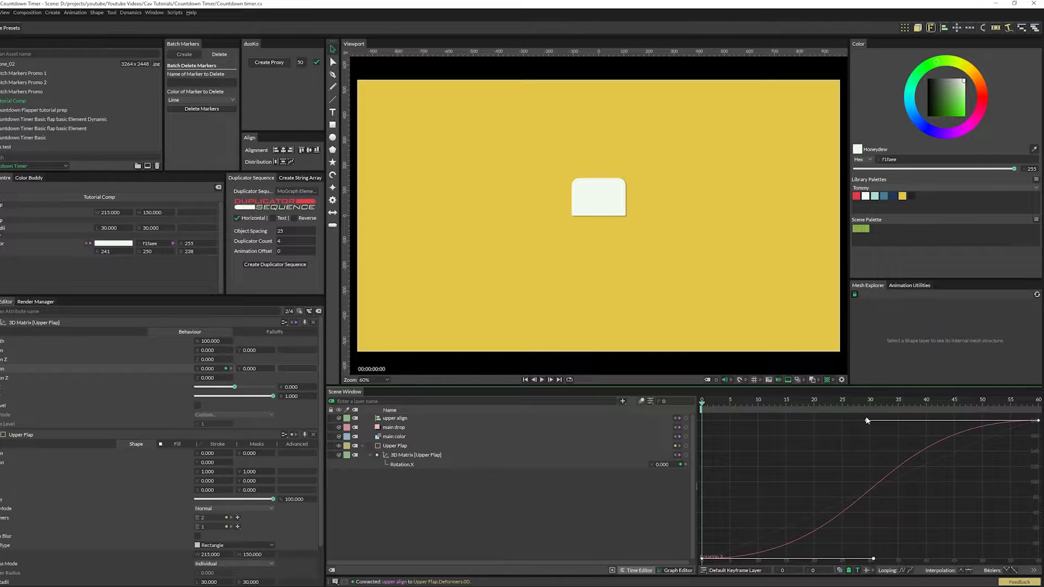
key(space)
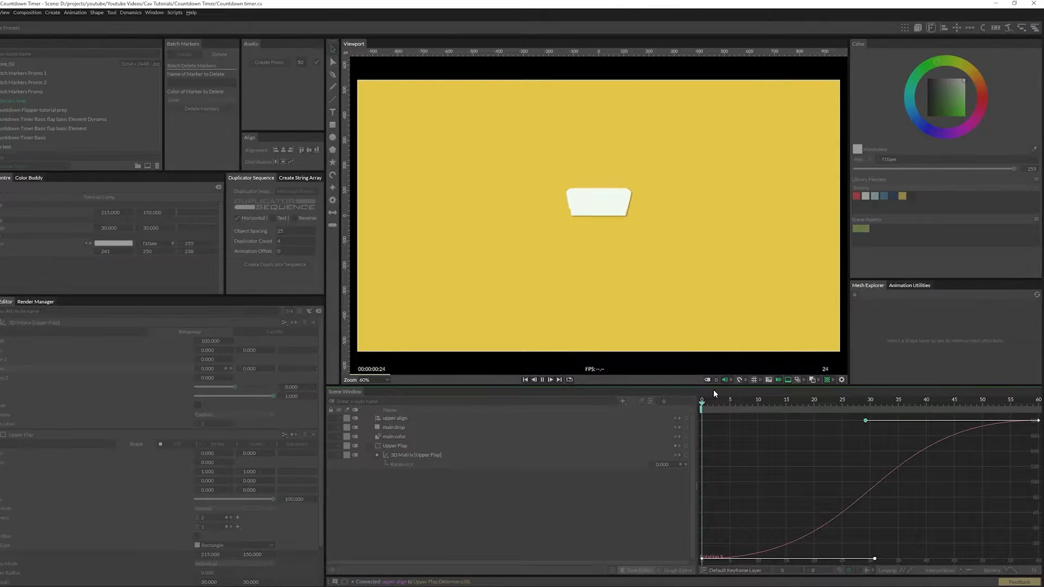
drag(693, 403, 1041, 422)
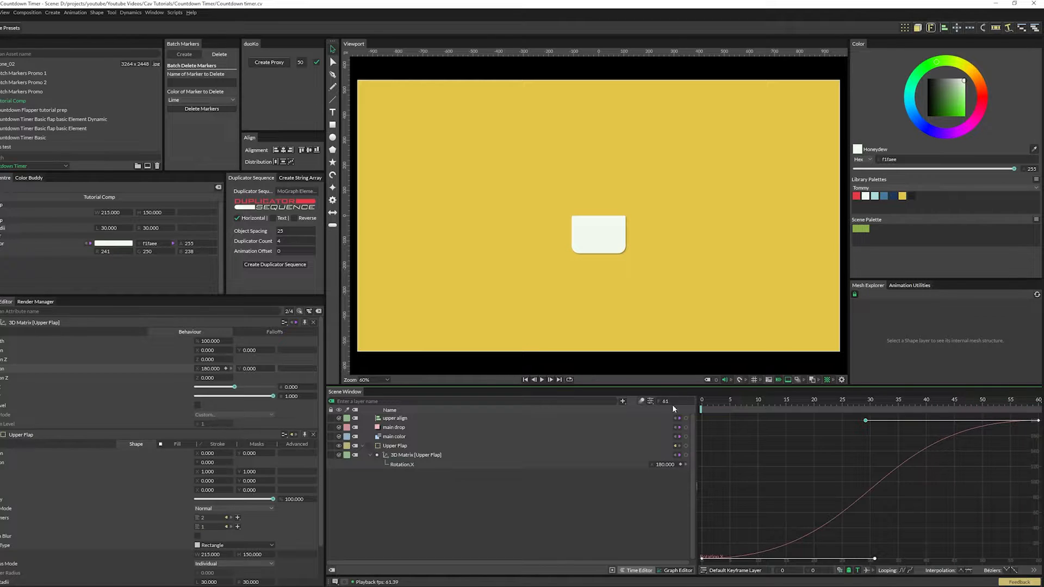
Step: Keyframe the Upper Flap's Opacity at 100 on frame 0 and frame 30
click(638, 570)
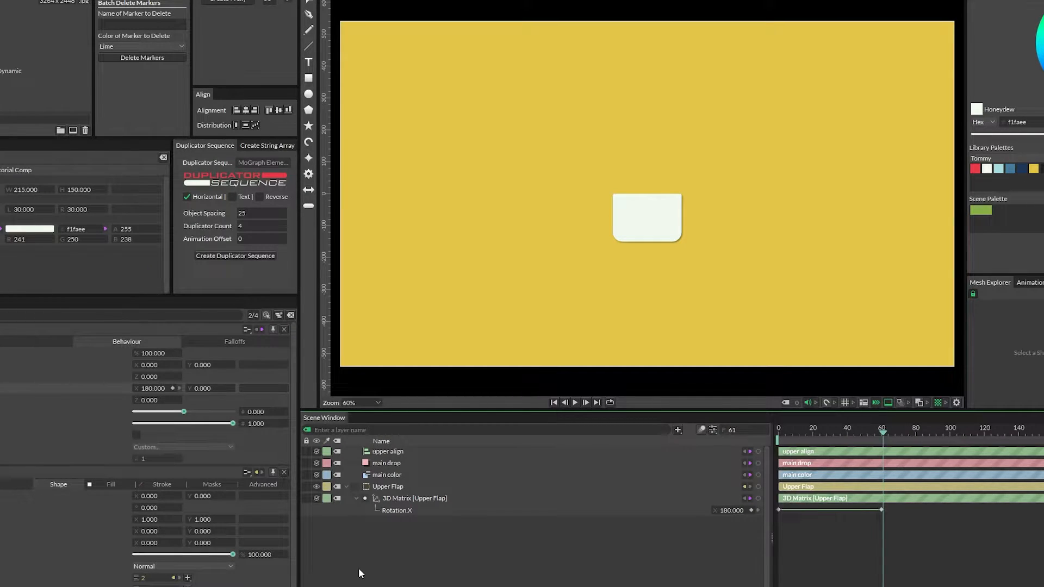
drag(830, 432, 756, 437)
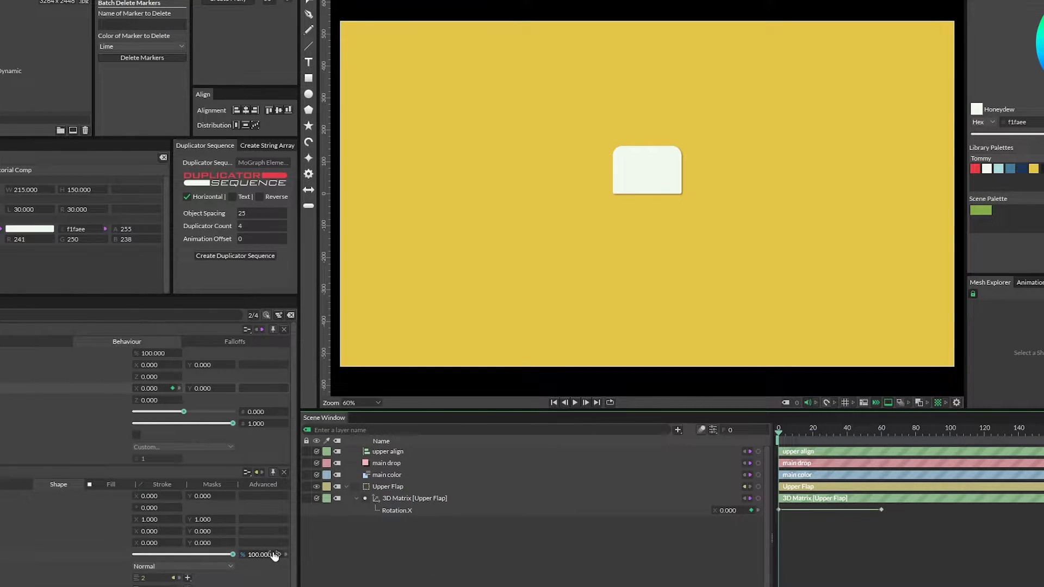
click(279, 553)
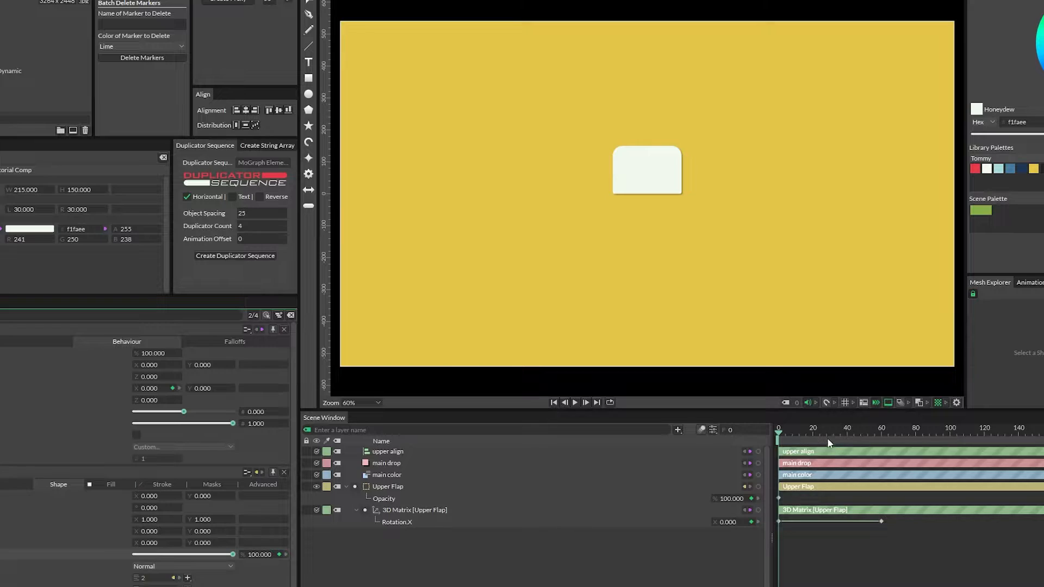
click(738, 430)
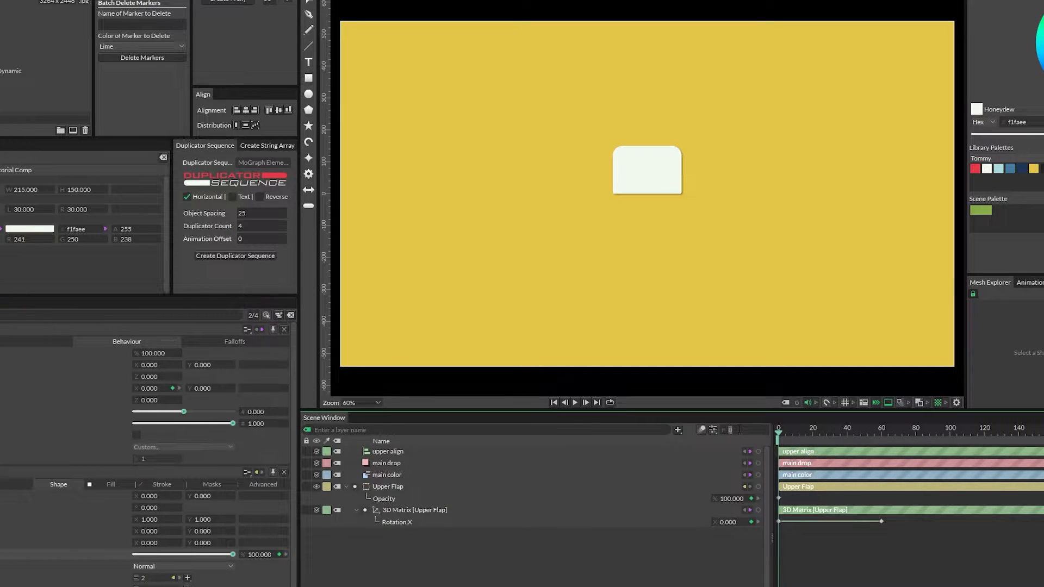
text(30)
key(Return)
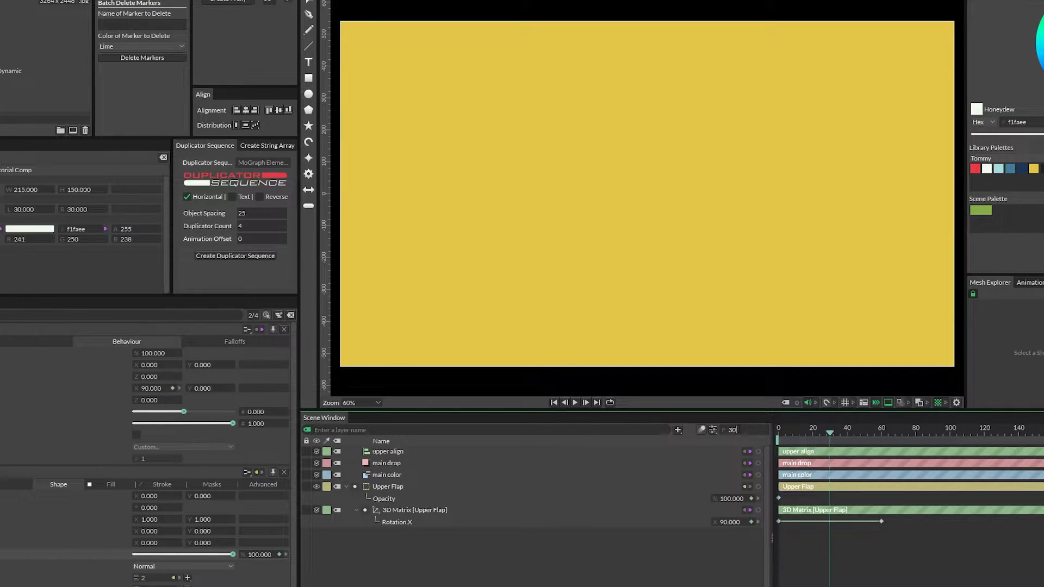
click(752, 498)
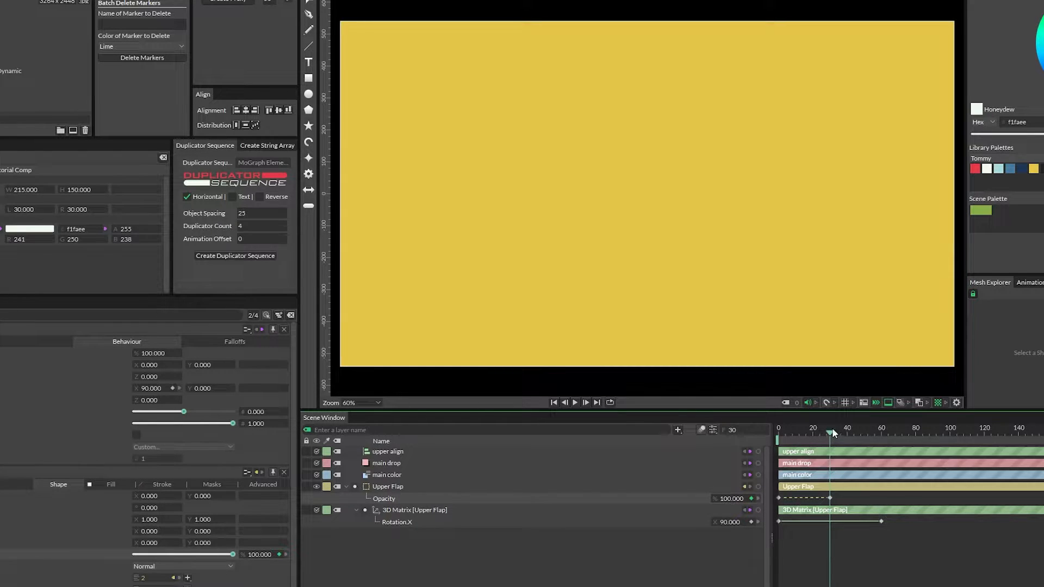
Step: Lengthen the easing handles on the Rotation X curve slightly so the flap passes 90 degrees by frame 30
drag(831, 433, 831, 457)
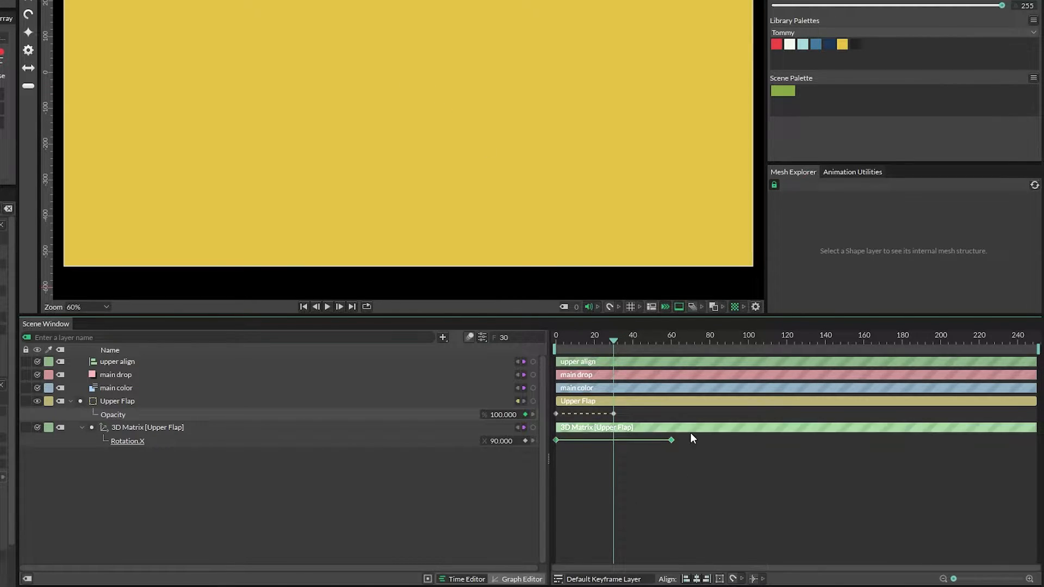
click(520, 579)
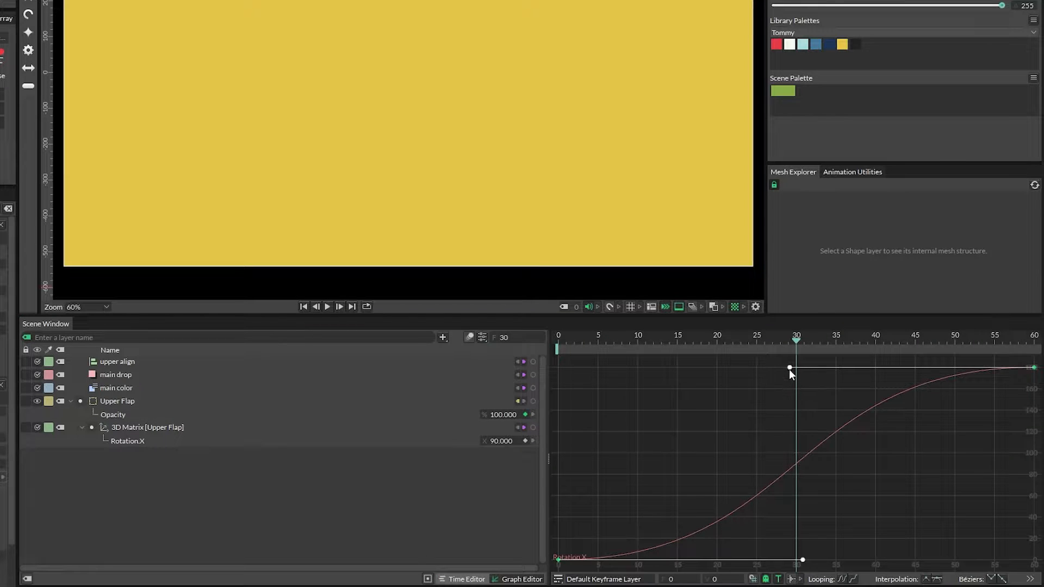
mouse_move(790, 369)
mouse_down()
mouse_move(772, 367)
mouse_move(786, 368)
mouse_up()
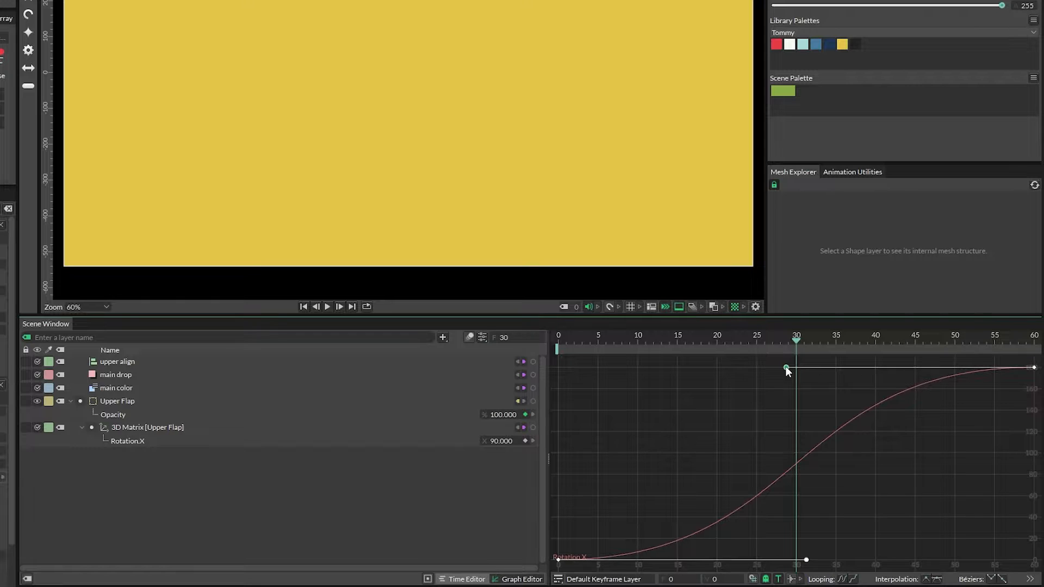
click(1034, 368)
drag(786, 367, 797, 342)
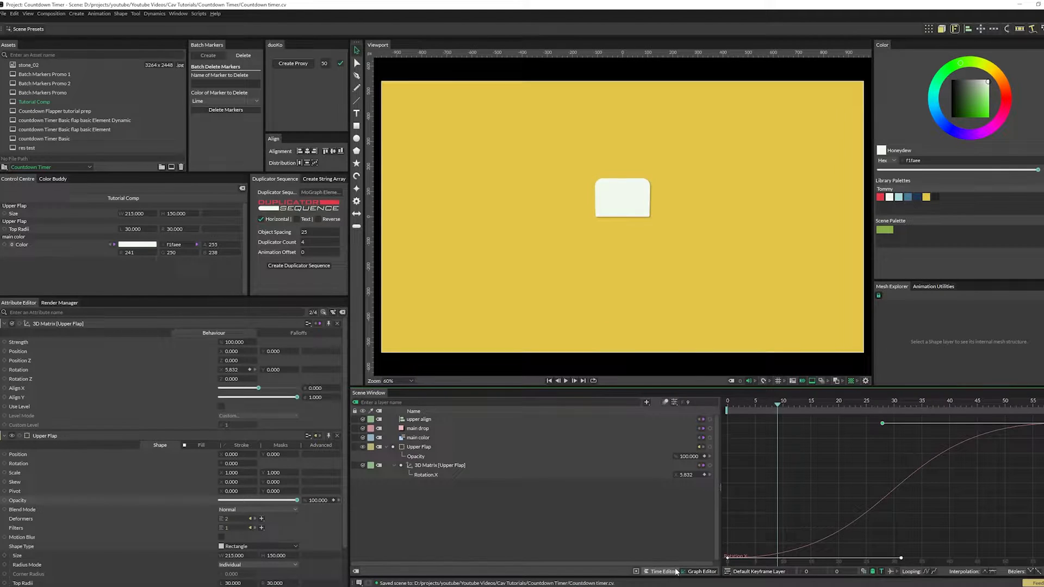
Step: Keyframe the Upper Flap's Opacity to 0 on frame 31, and go to frame 60
click(664, 572)
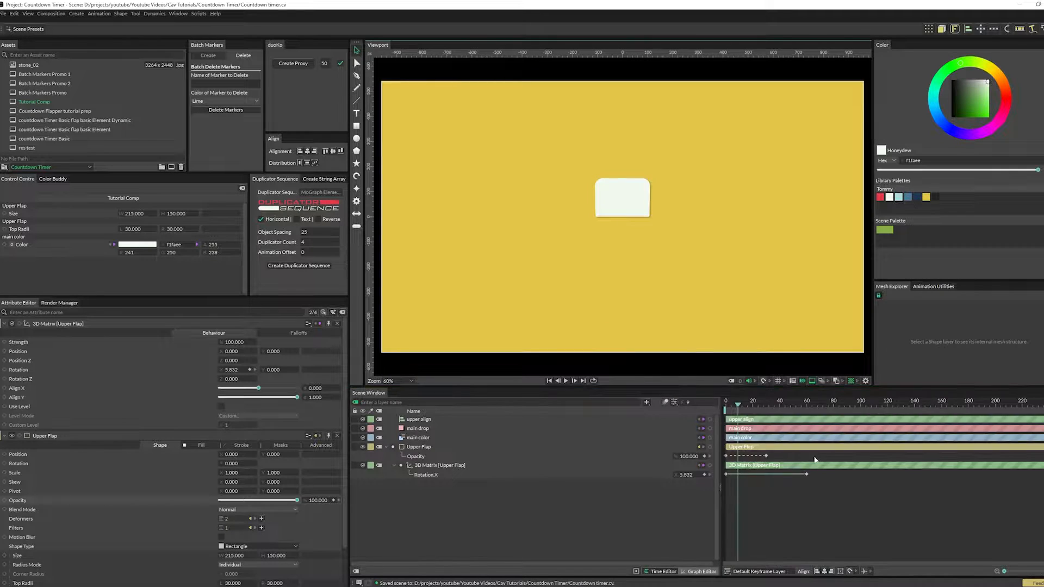
drag(738, 407, 768, 408)
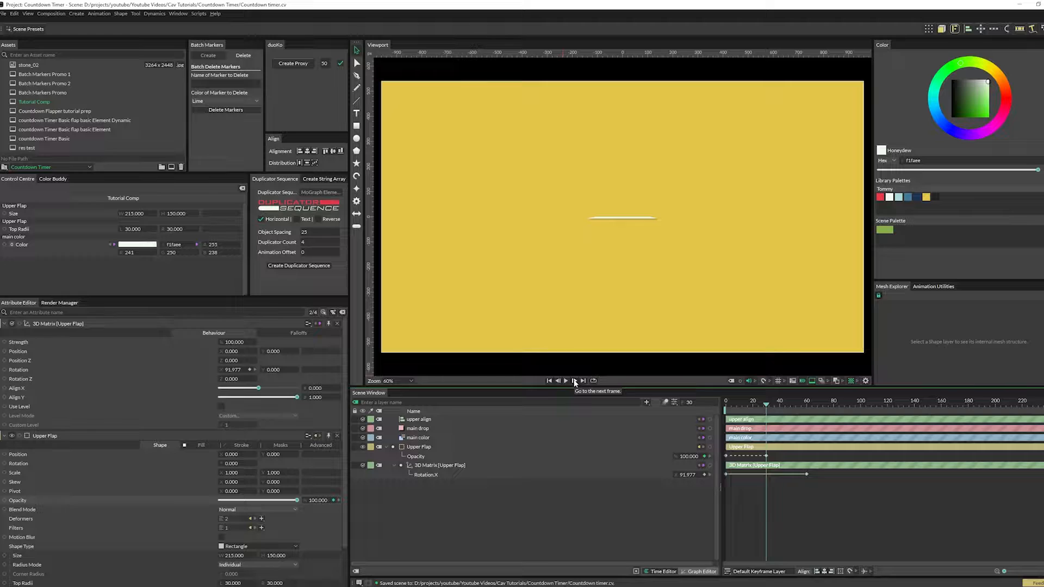
click(575, 380)
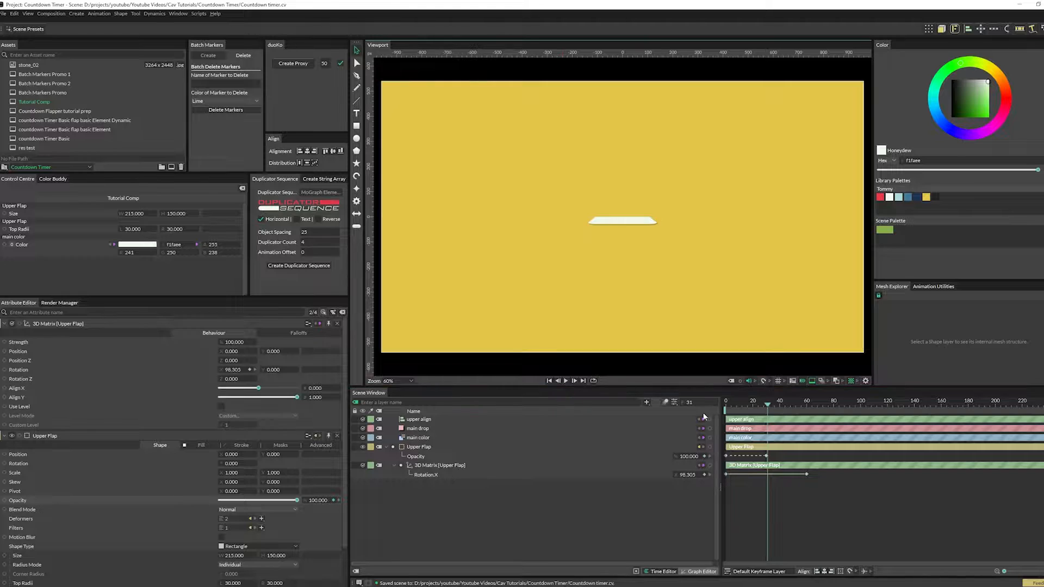
double_click(693, 457)
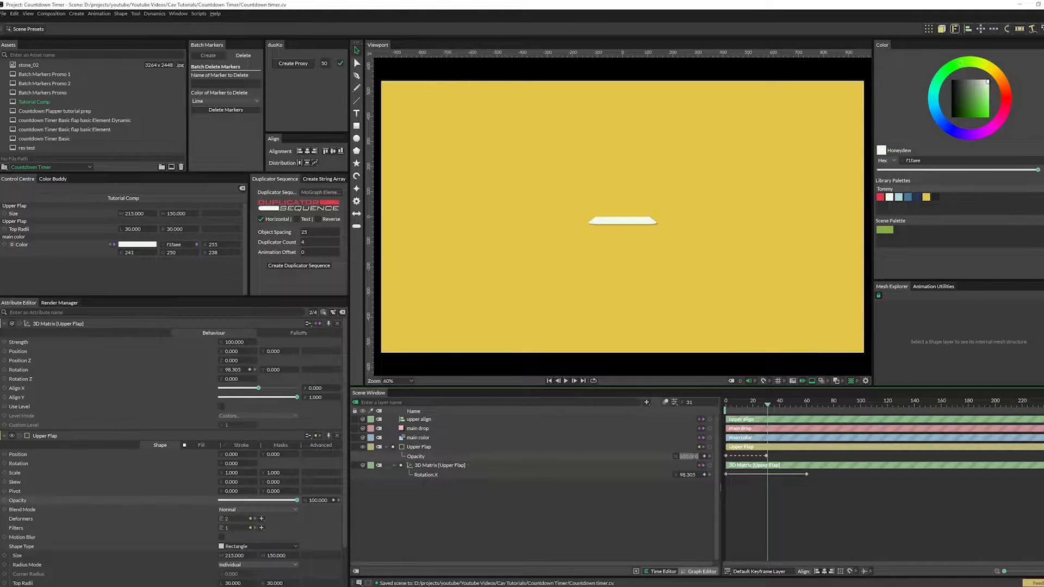
text(0)
key(Return)
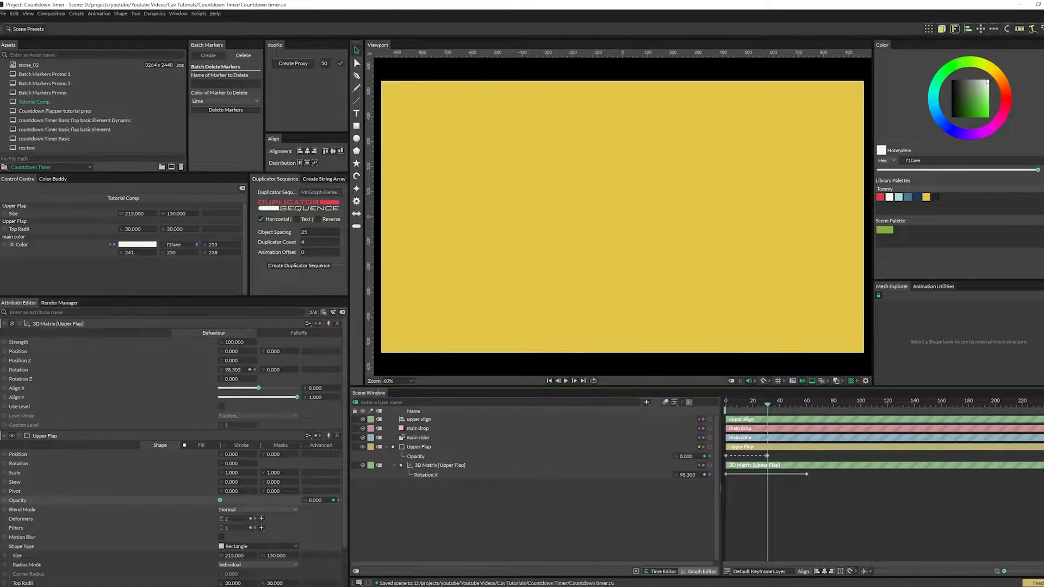
text(60)
key(Return)
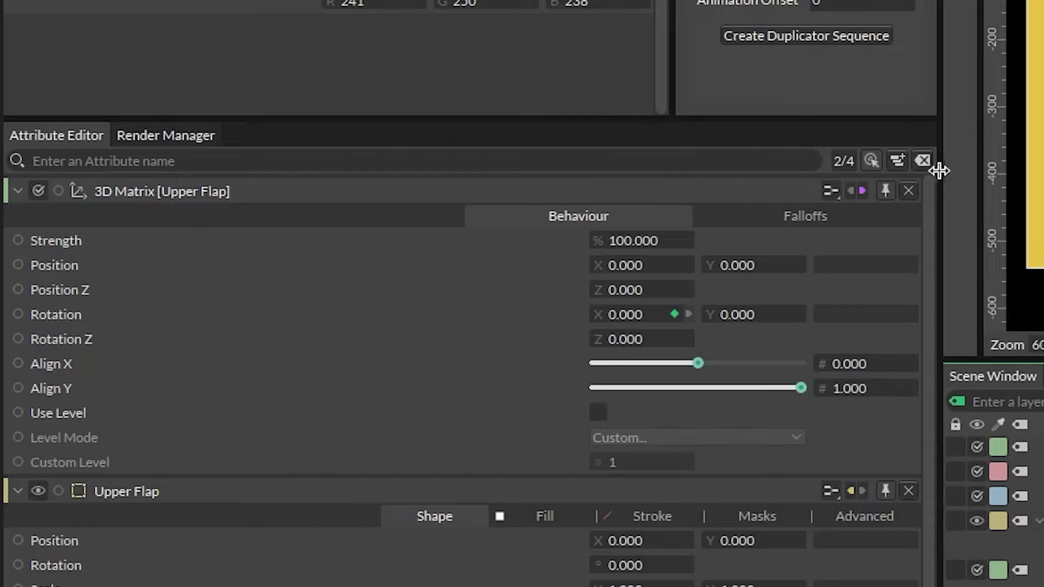
Step: Create a text shape and rename it "upper flap text"
click(922, 161)
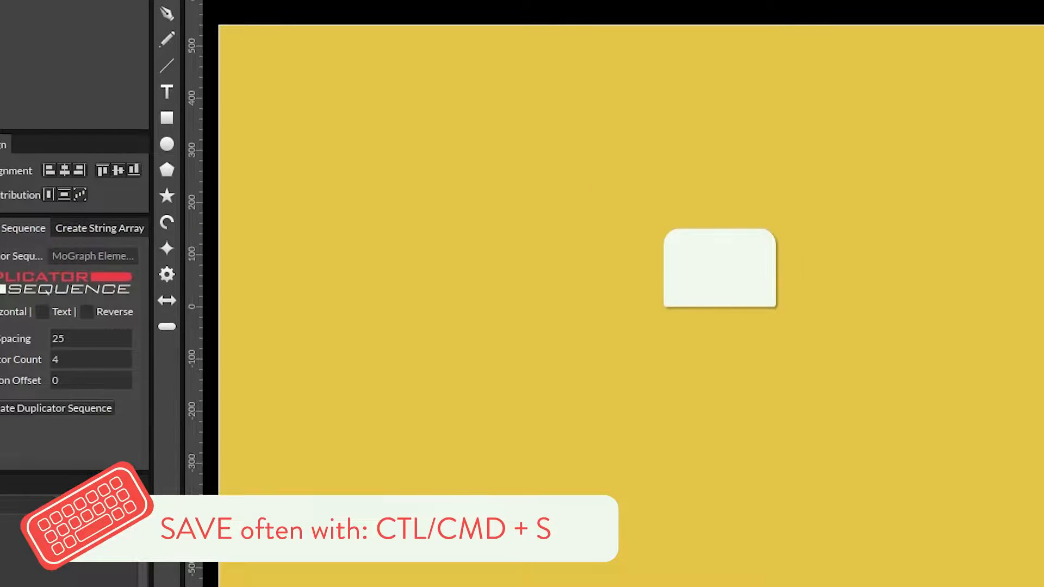
click(176, 92)
double_click(300, 429)
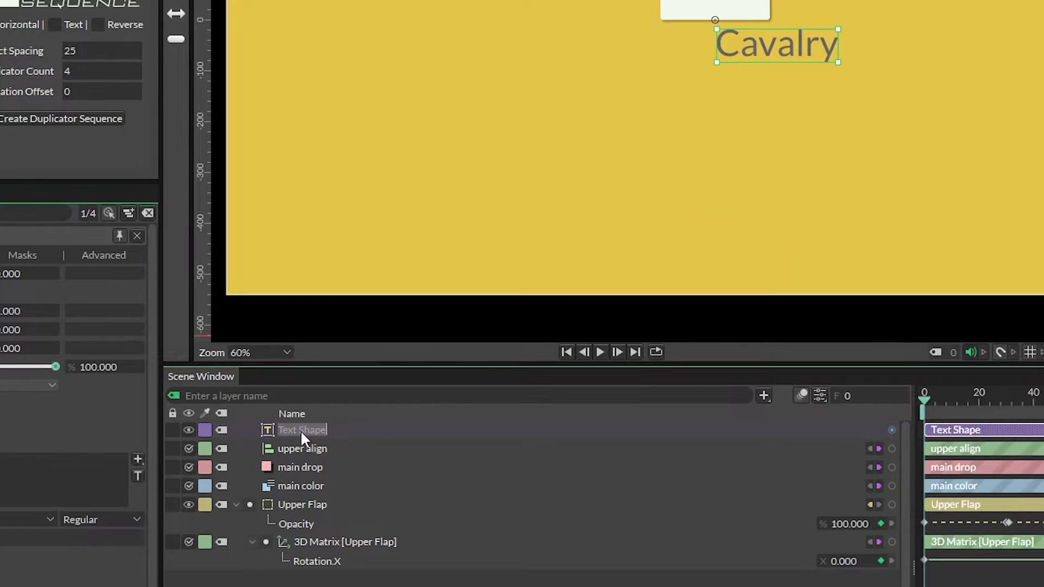
text(upper flap text)
key(Return)
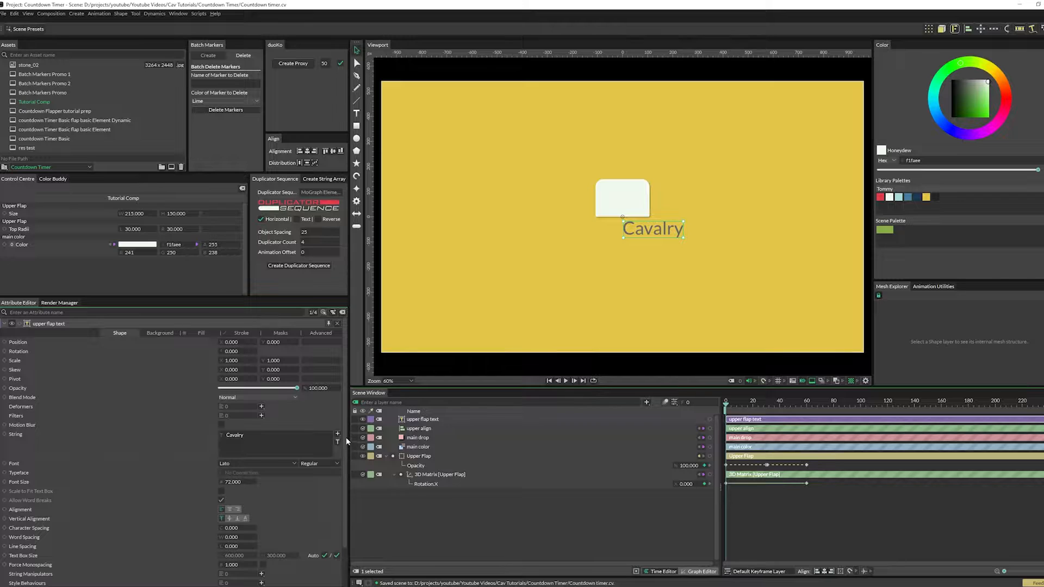
Step: Set the text's font to Brandon Grotesque Bold and its string to 0, centred horizontally and vertically
click(248, 465)
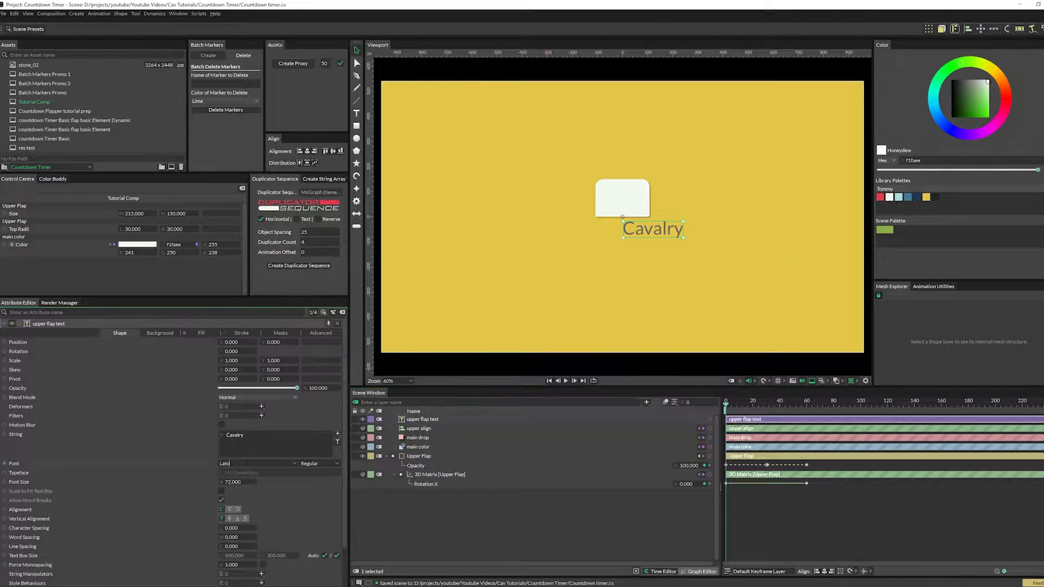
text(Brandon Grotesque)
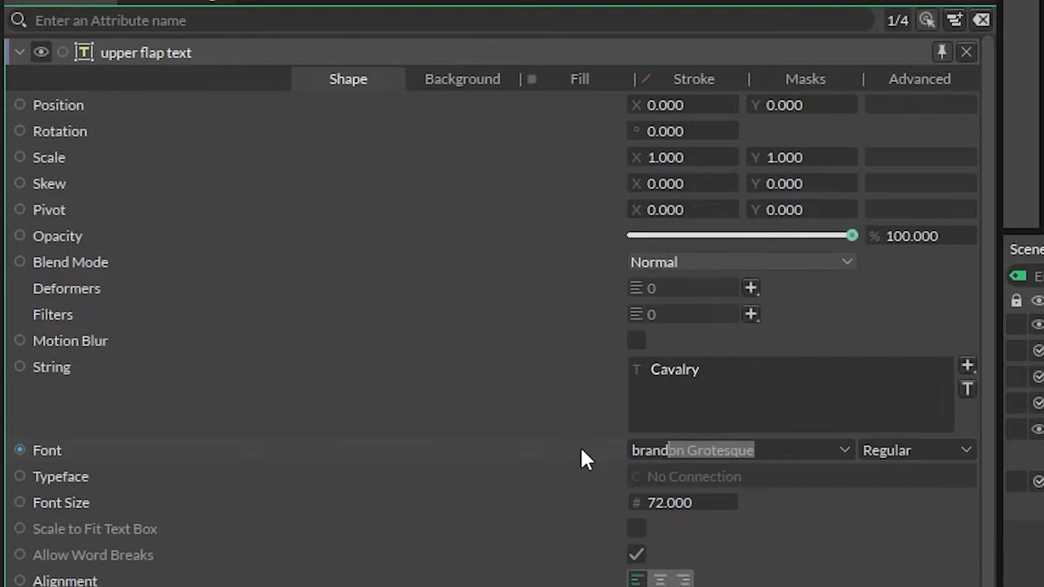
key(Return)
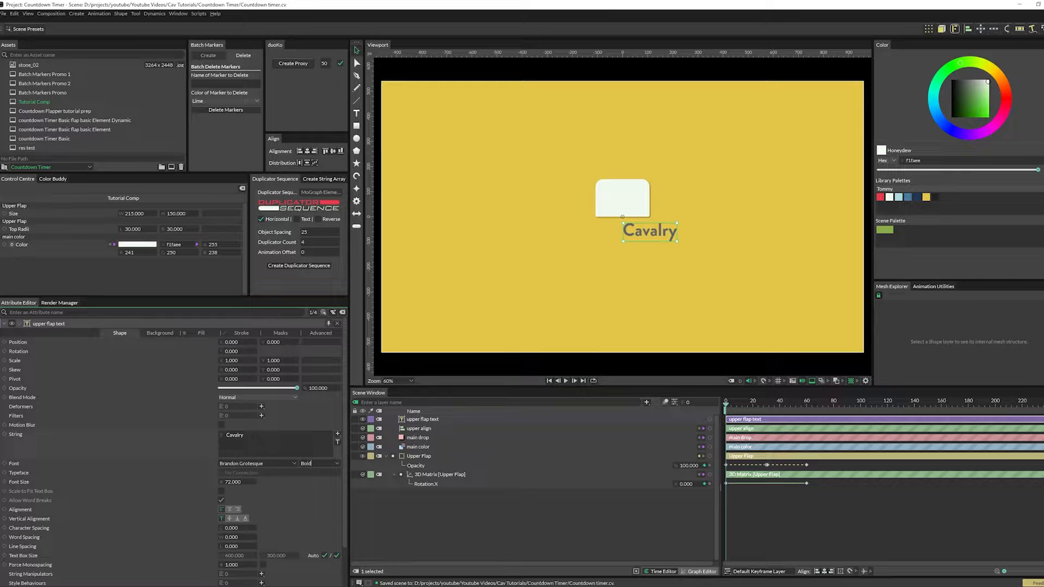
drag(252, 437, 190, 430)
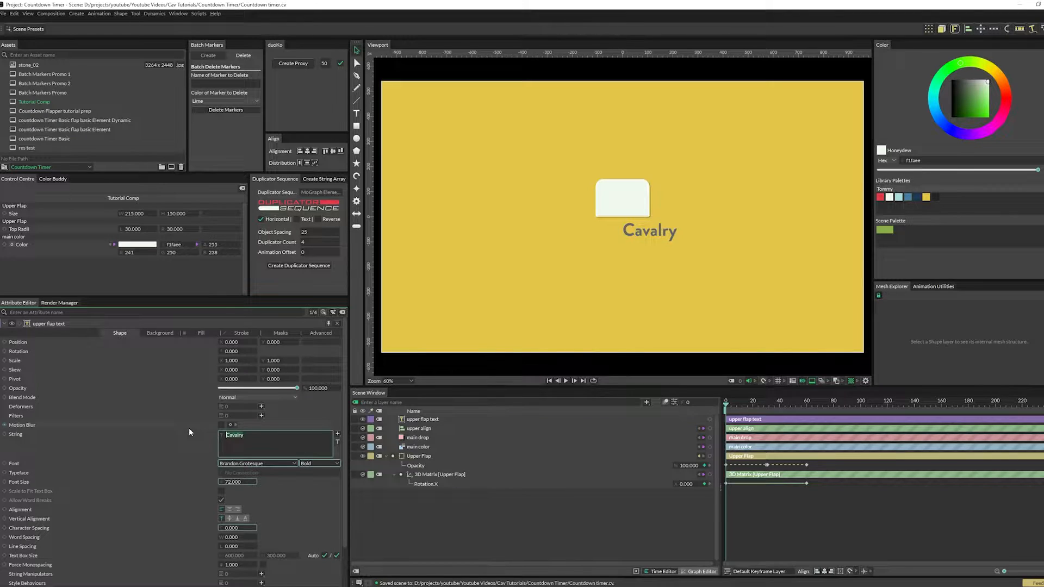
text(0)
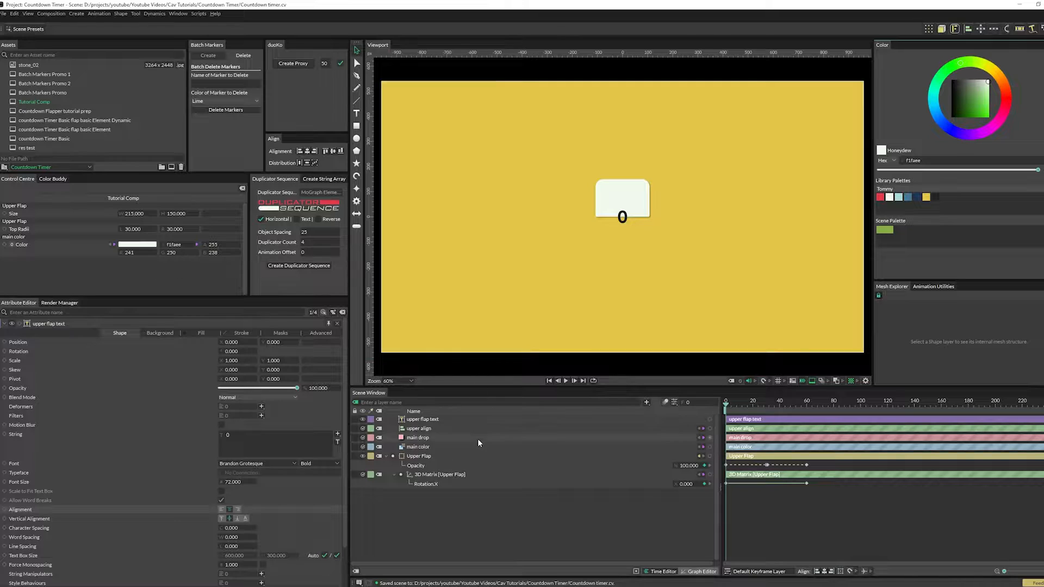
Step: Add a second color, 222222, to the main color array and expose it in the Control Centre
click(425, 447)
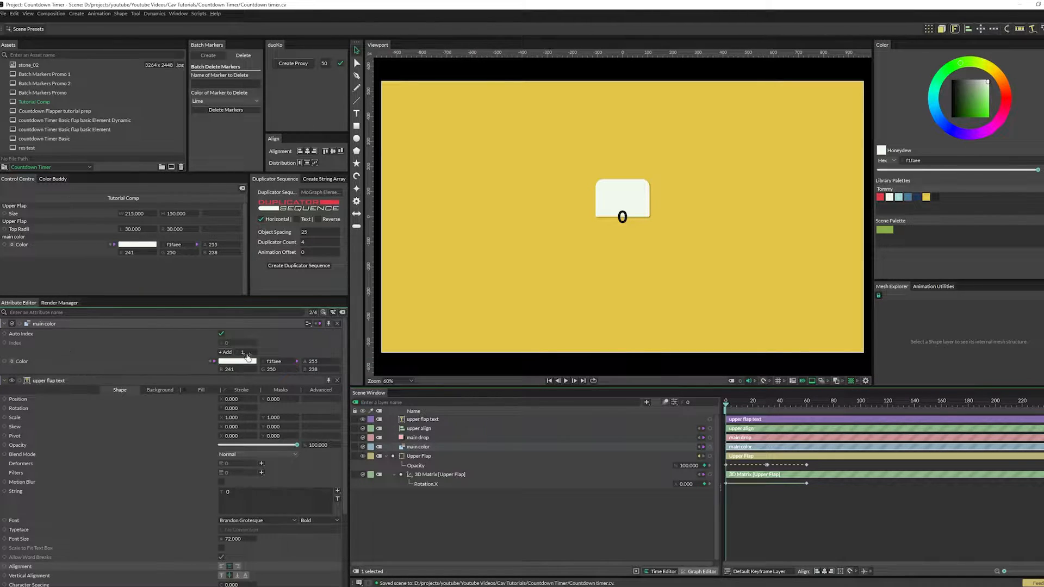
click(223, 353)
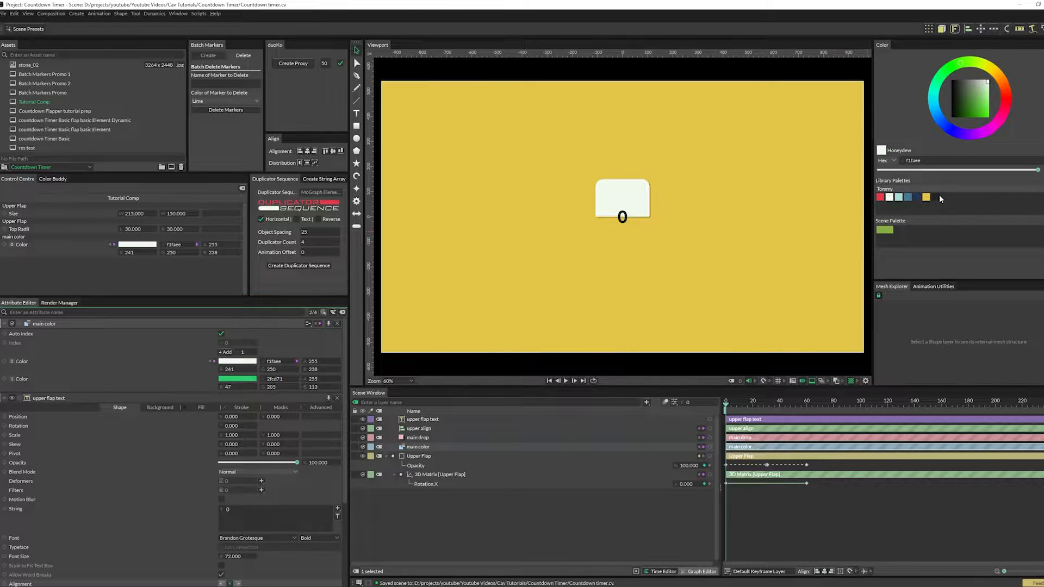
drag(241, 383, 236, 380)
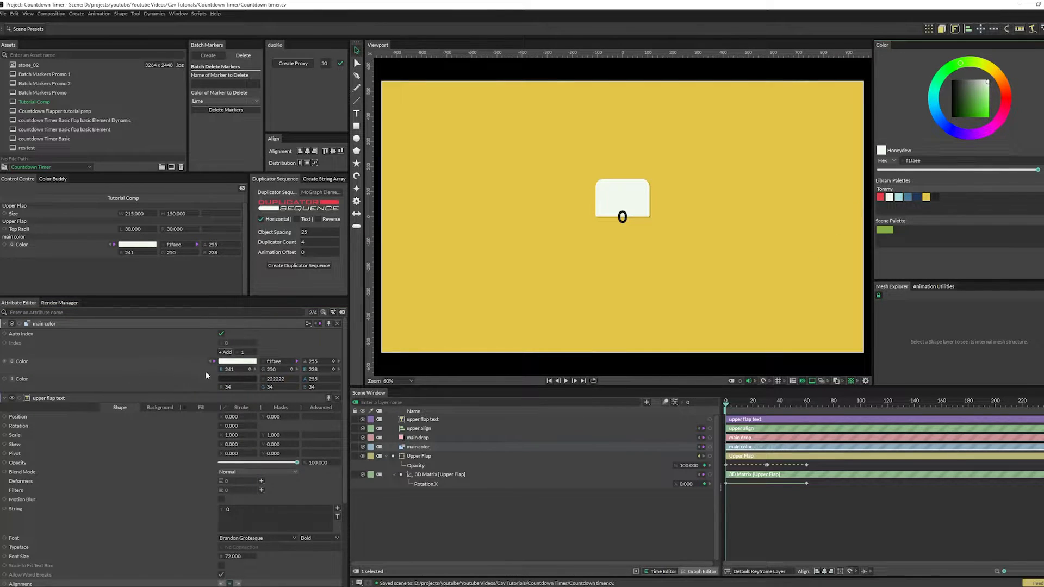
right_click(81, 379)
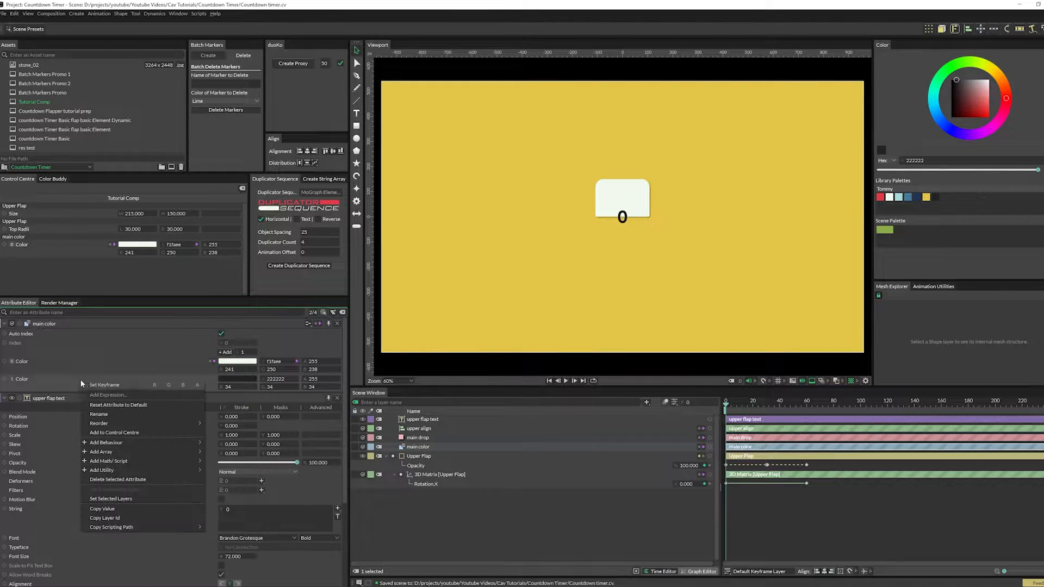
click(109, 435)
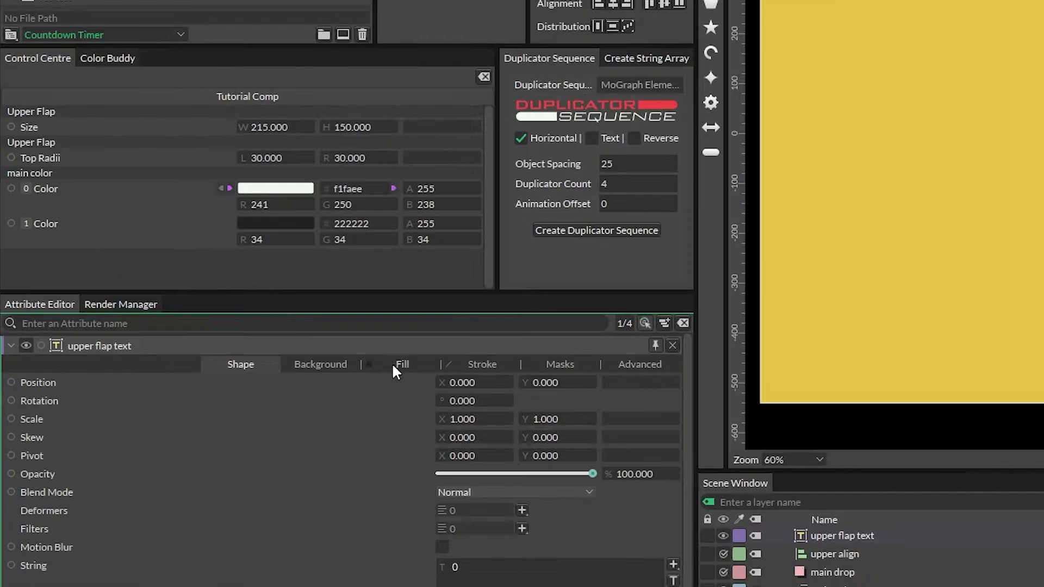
Step: Connect the dark second main color to the text's fill, and add the text's Font and Font Size to the Control Centre
click(200, 333)
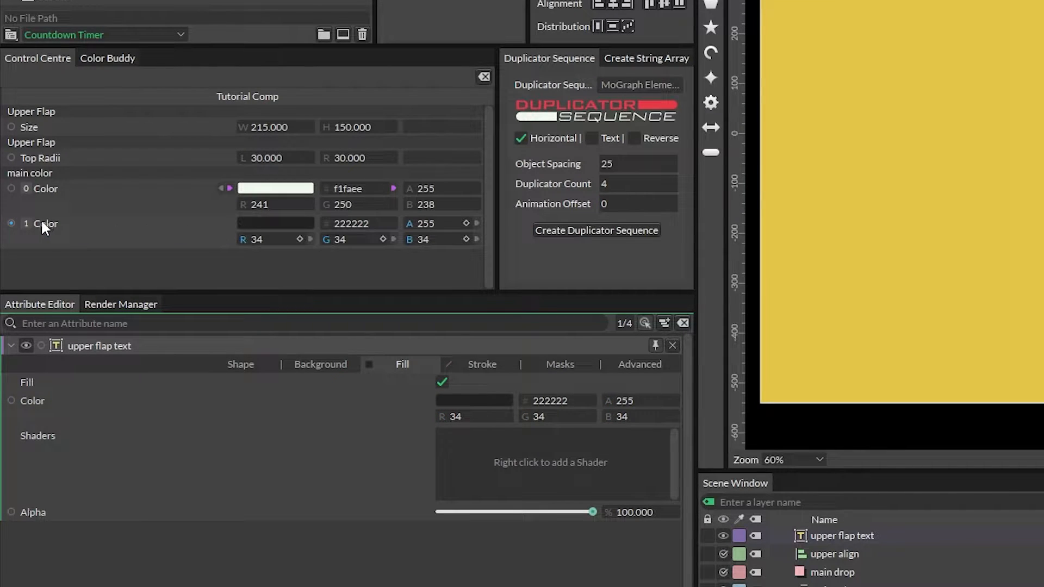
drag(31, 233, 476, 399)
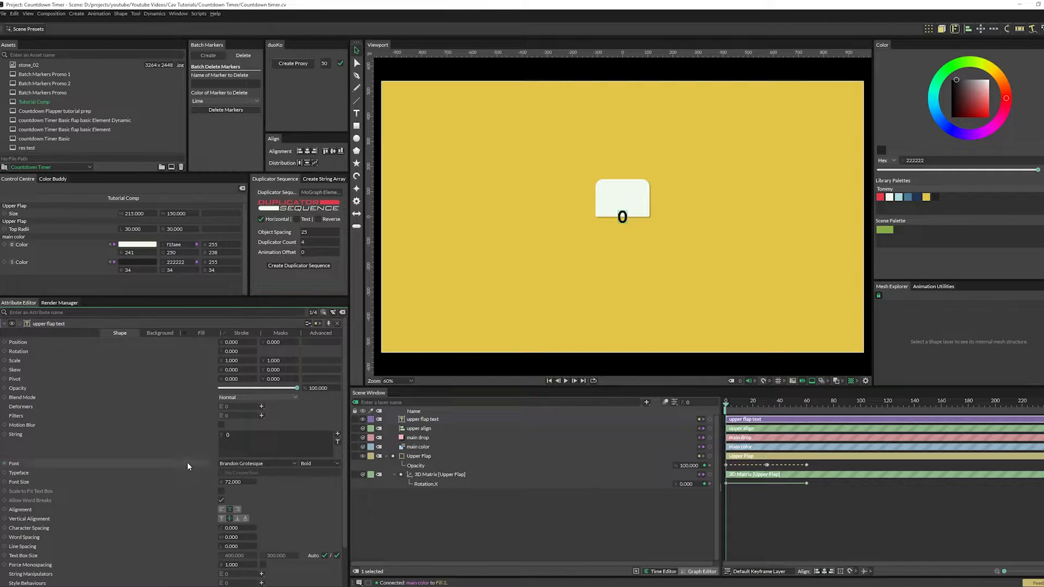
right_click(187, 462)
click(208, 476)
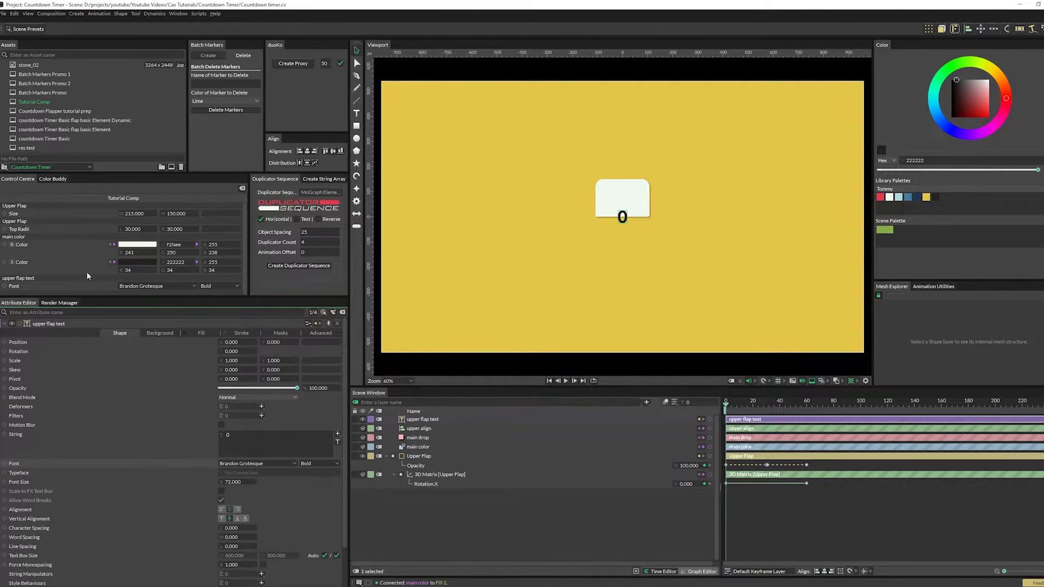
right_click(180, 483)
click(205, 510)
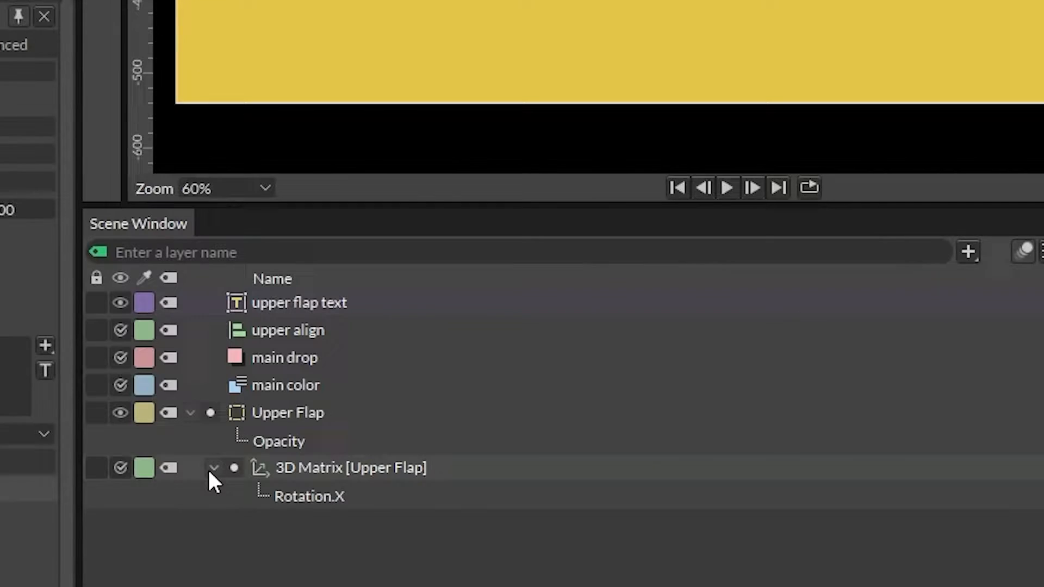
Step: Parent upper flap text to the Upper Flap and set its font size to 275
click(395, 475)
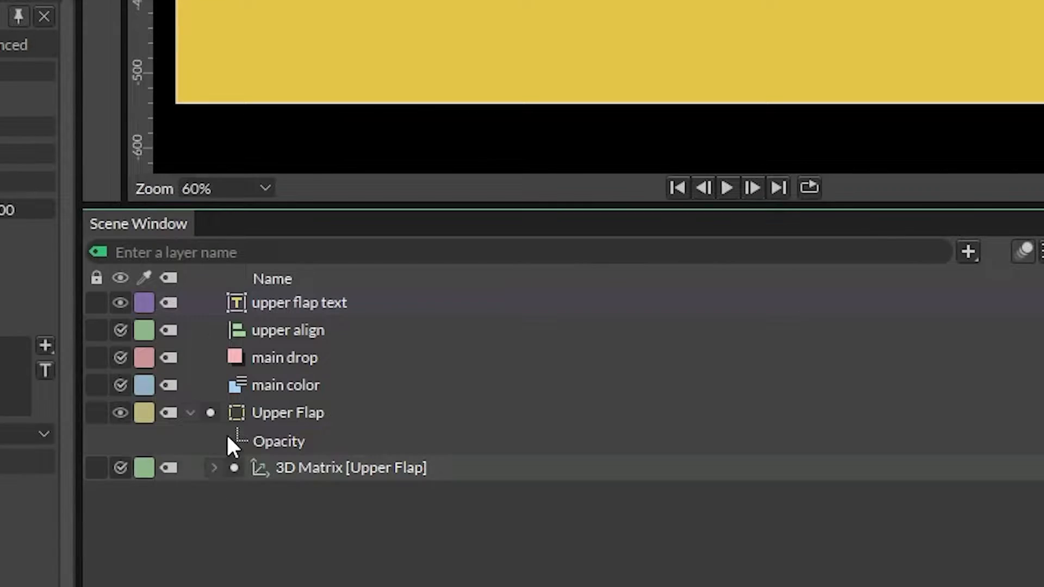
drag(287, 303, 296, 414)
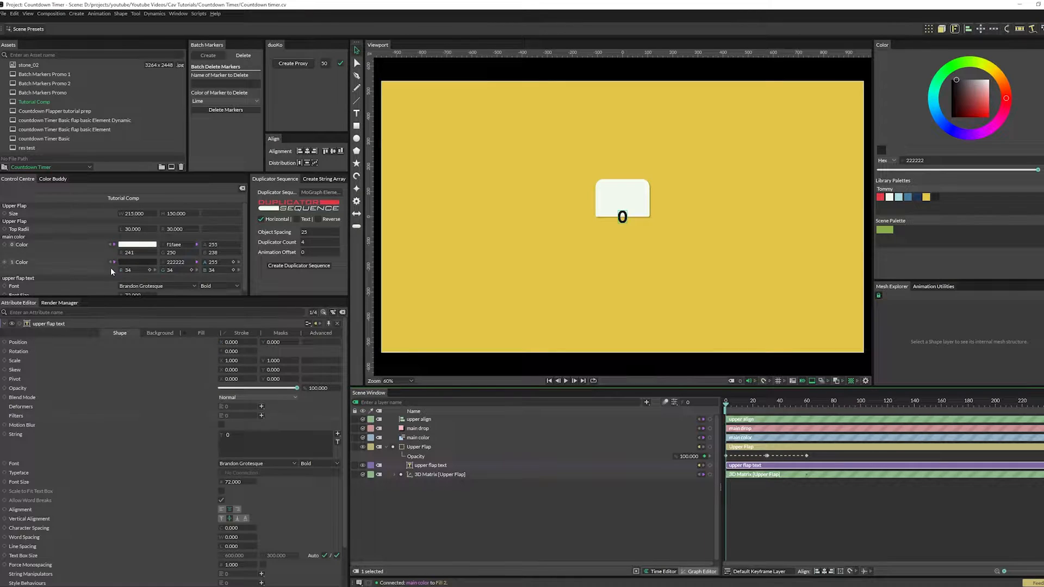
scroll(111, 271, down, 1)
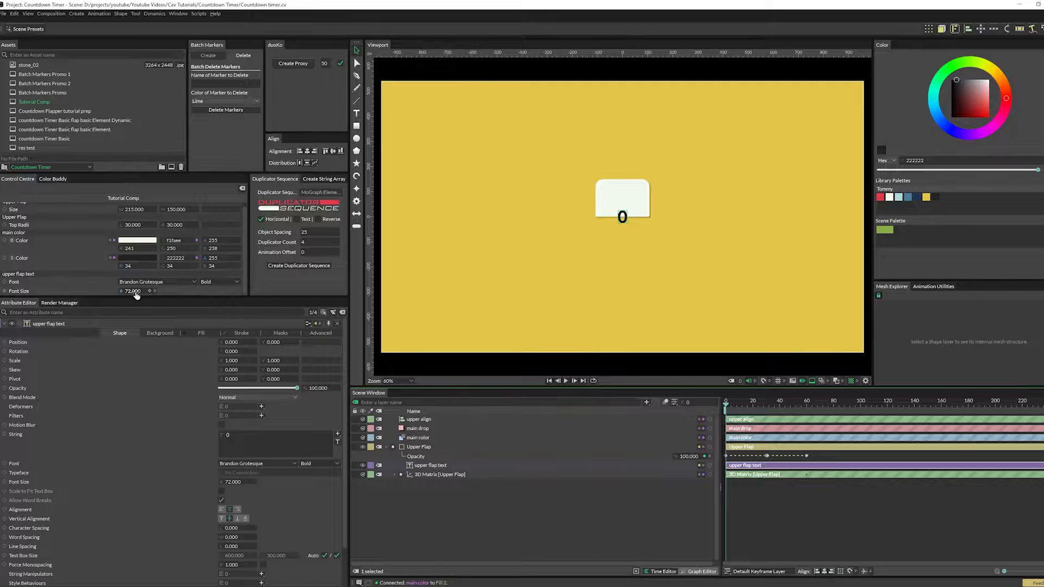
drag(136, 291, 222, 292)
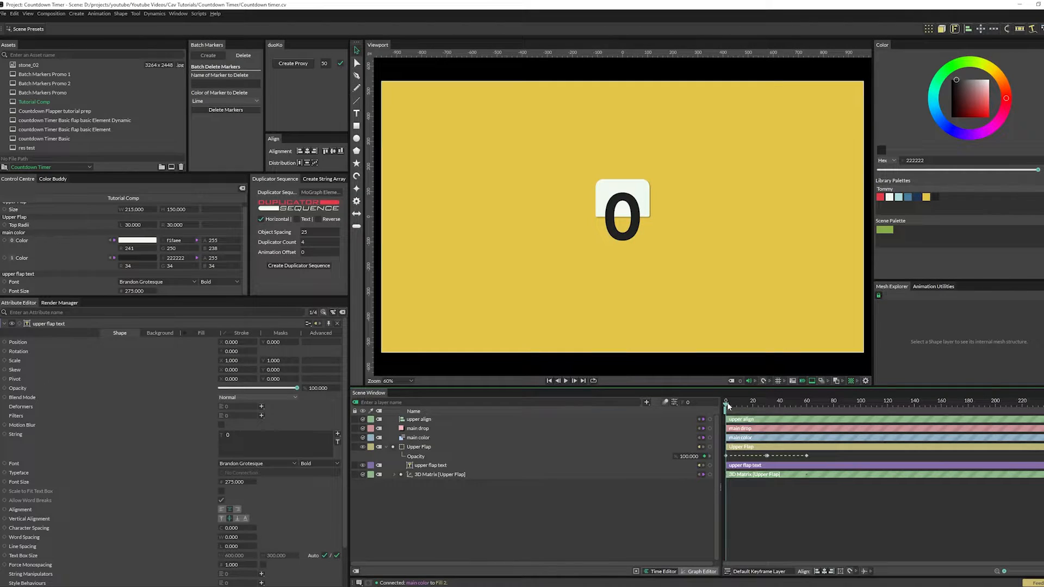
Step: Add a 3D Matrix deformer to upper flap text and drive its Rotation from the Upper Flap 3D Matrix's Rotation
drag(801, 468, 851, 479)
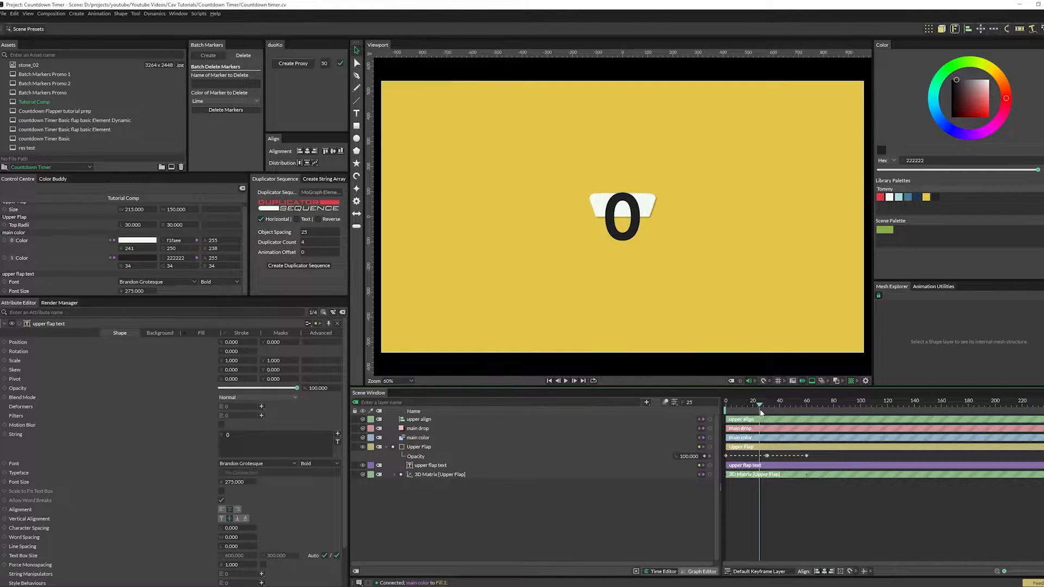
drag(760, 412, 723, 413)
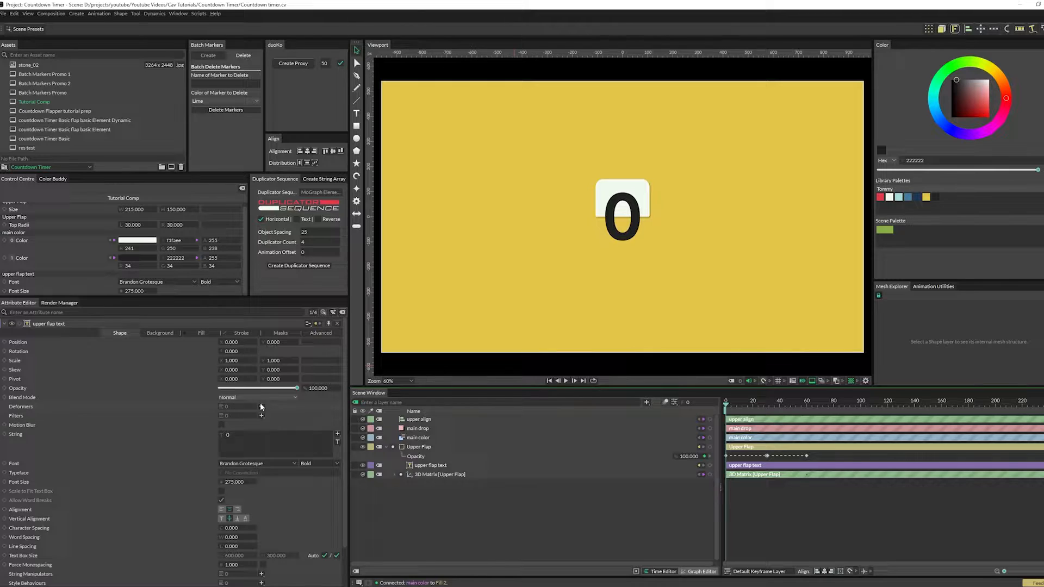
click(261, 406)
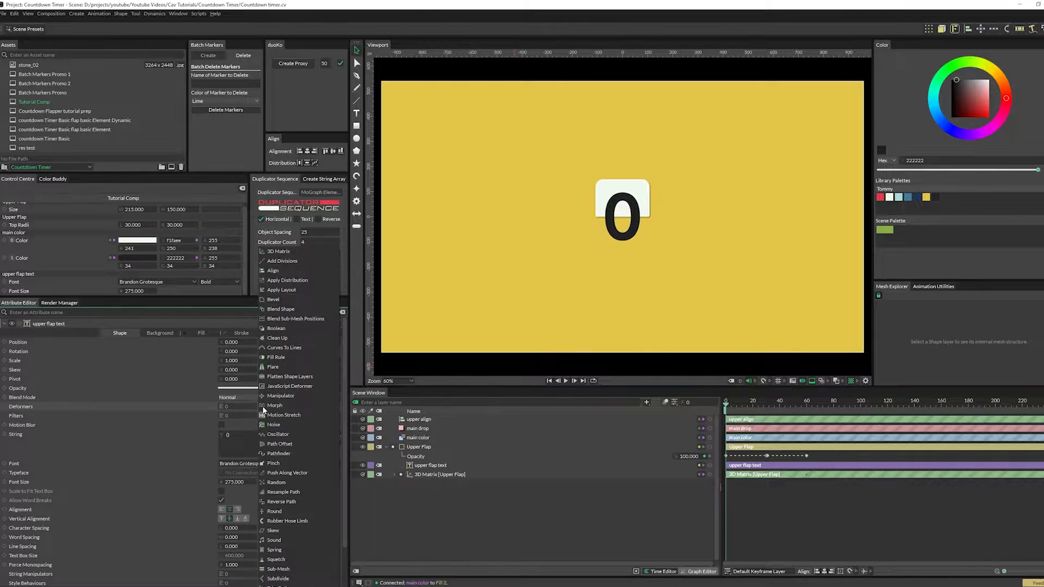
click(282, 253)
click(441, 477)
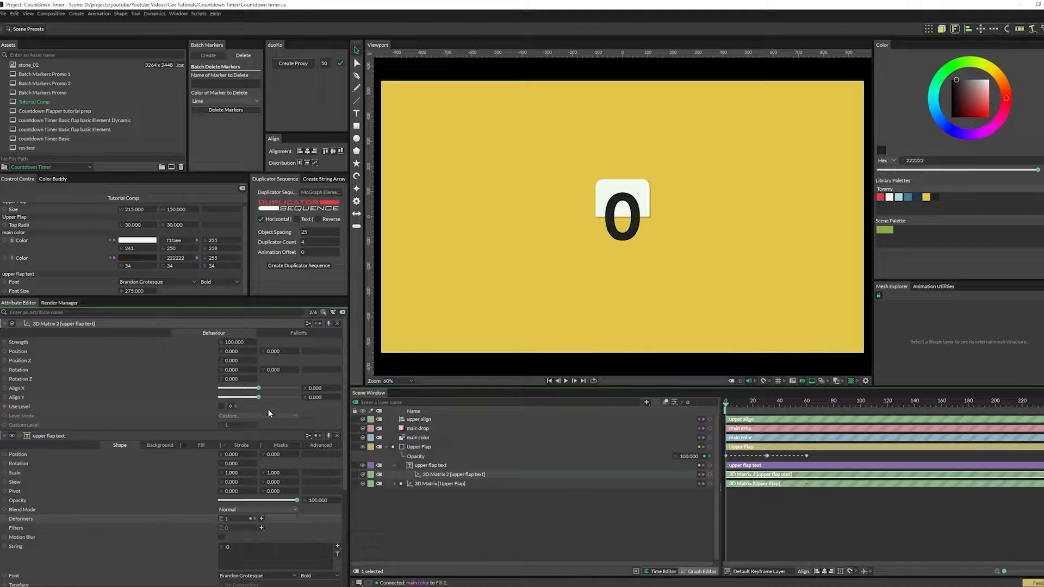
click(444, 488)
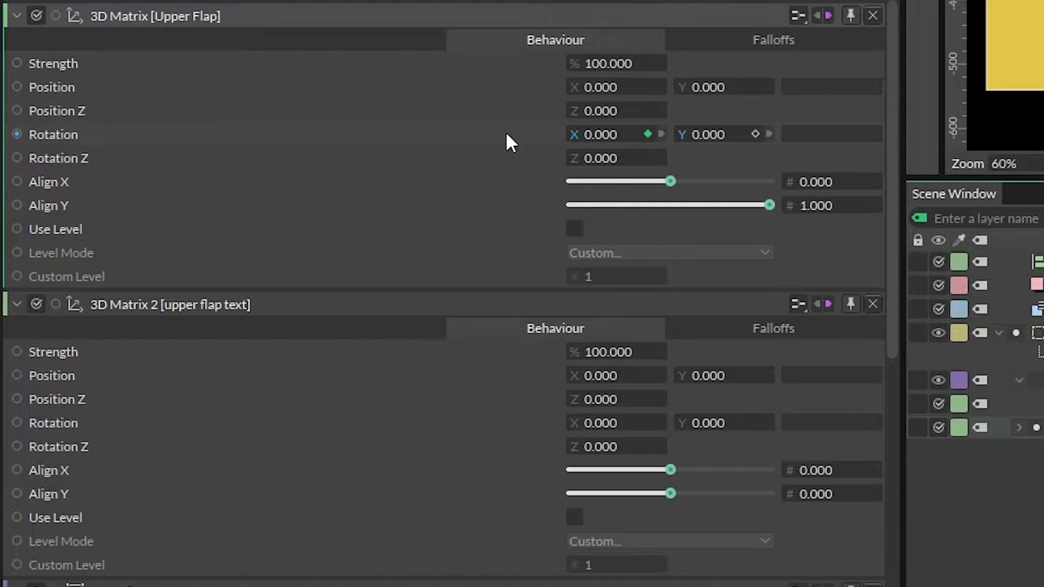
drag(18, 134, 70, 427)
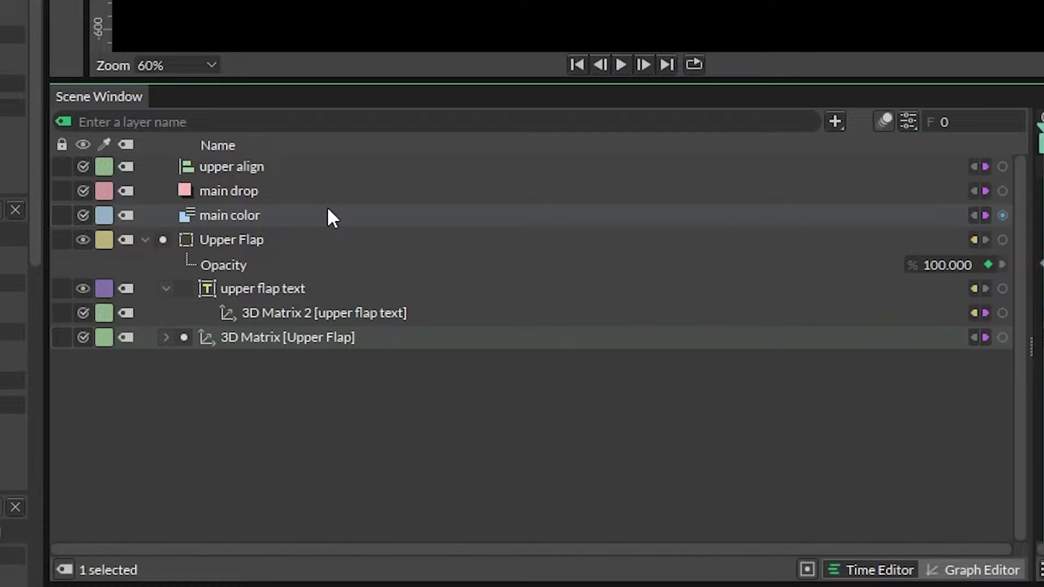
Step: Duplicate the Upper Flap with its children and rename the copy "upper flap mask"
click(246, 238)
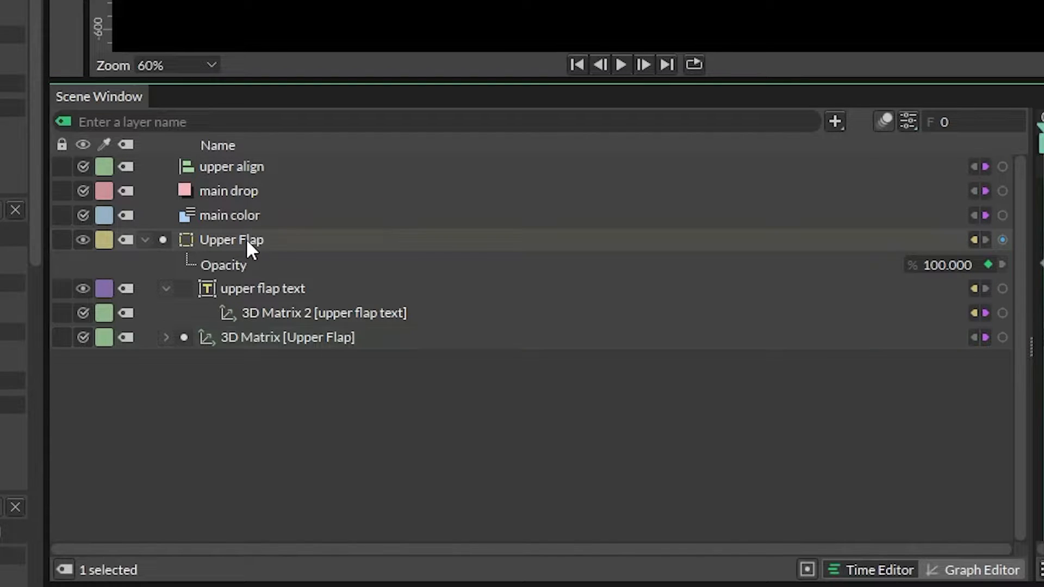
key(ctrl+d)
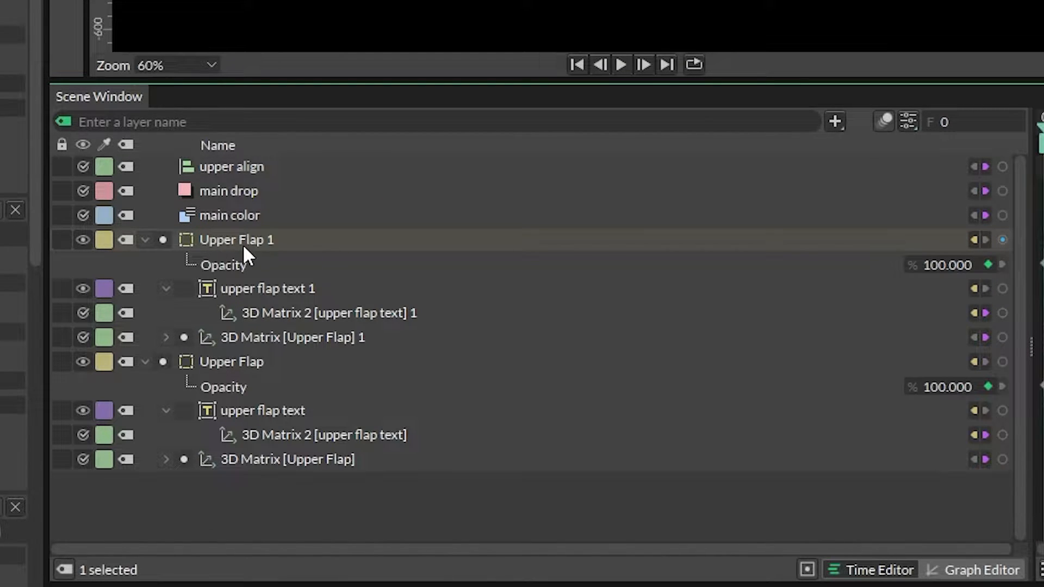
double_click(244, 239)
text(upper flap mask)
key(Return)
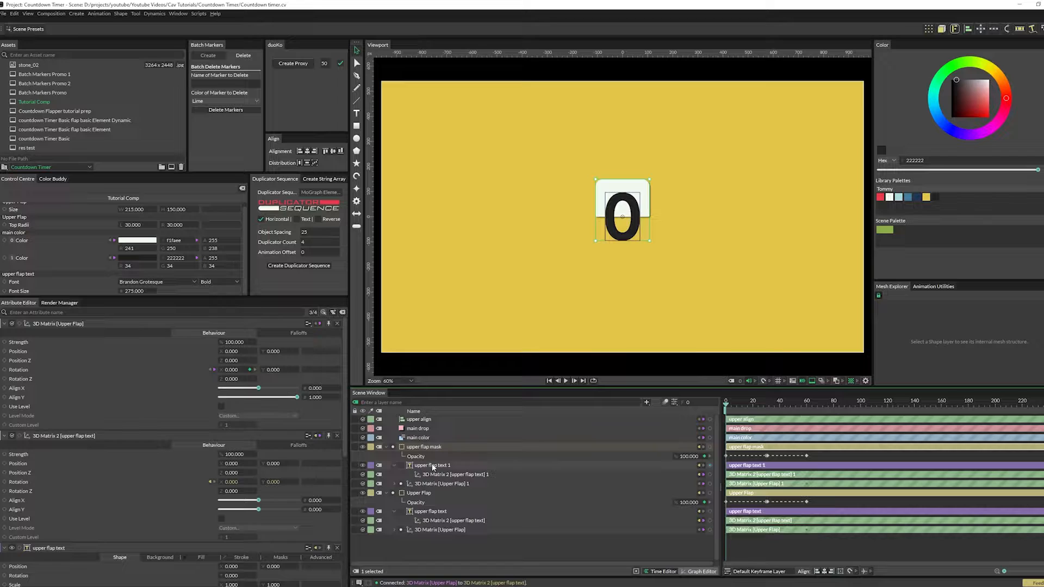
Step: Delete the mask copy's text, 3D Matrix deformers and Opacity animation, and load the mask's attributes
click(433, 466)
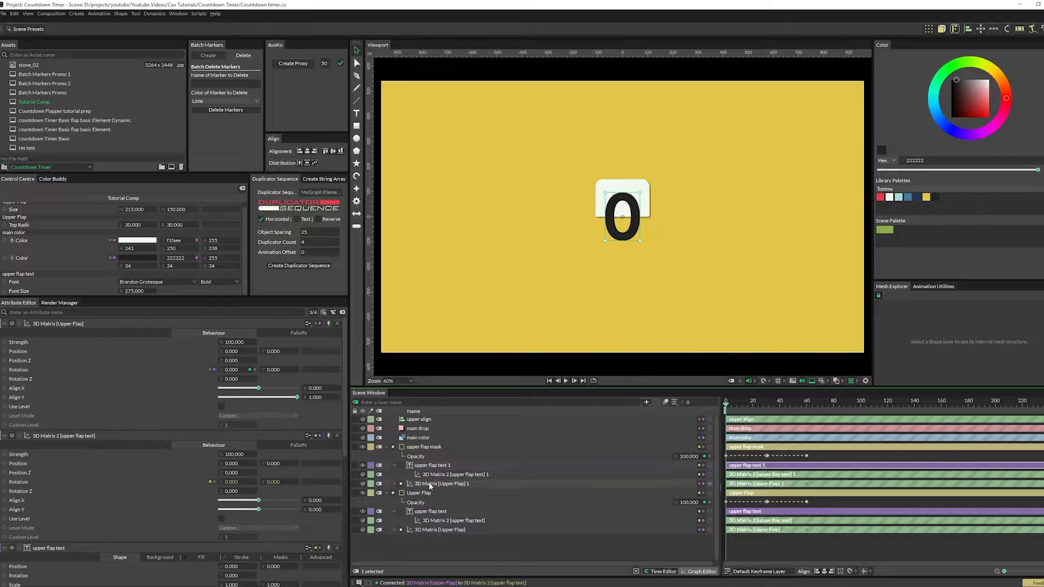
shift+click(433, 484)
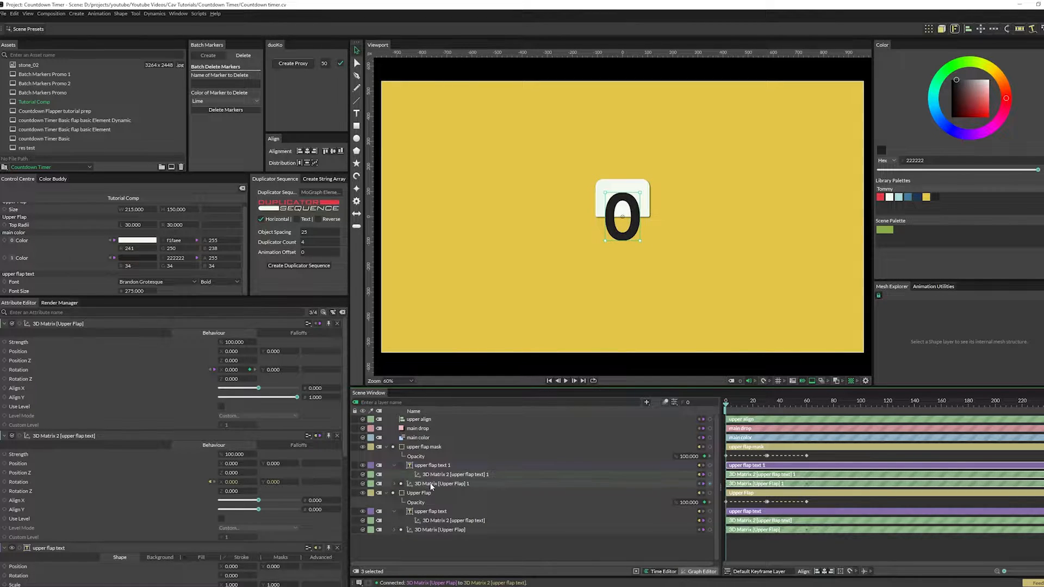
key(Delete)
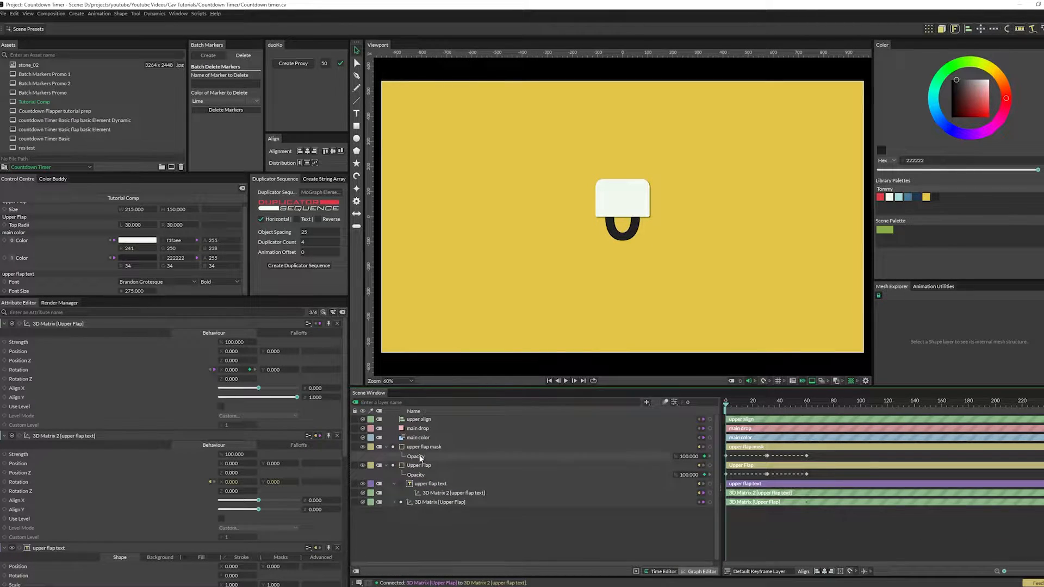
key(Delete)
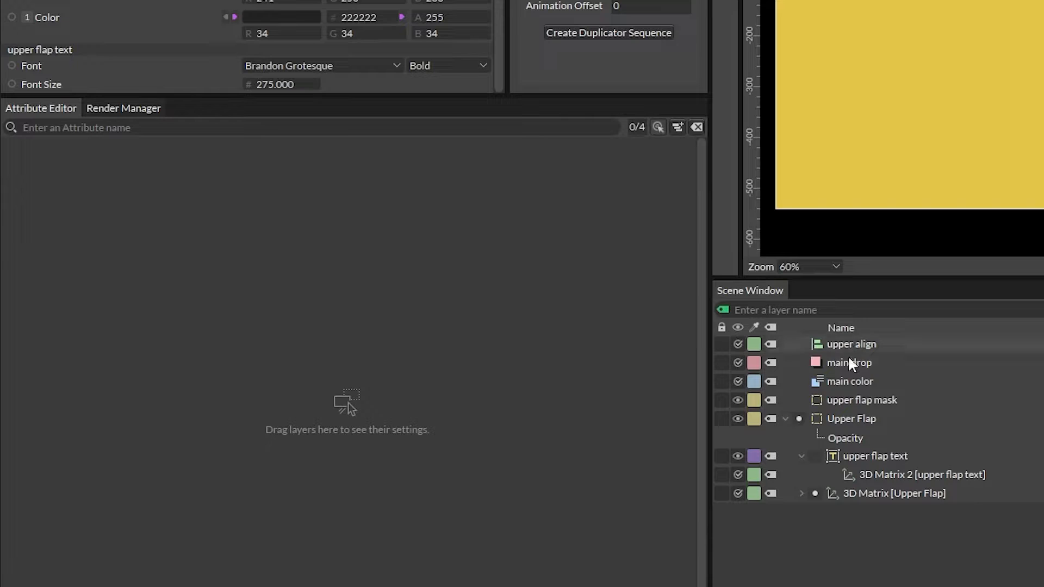
click(420, 447)
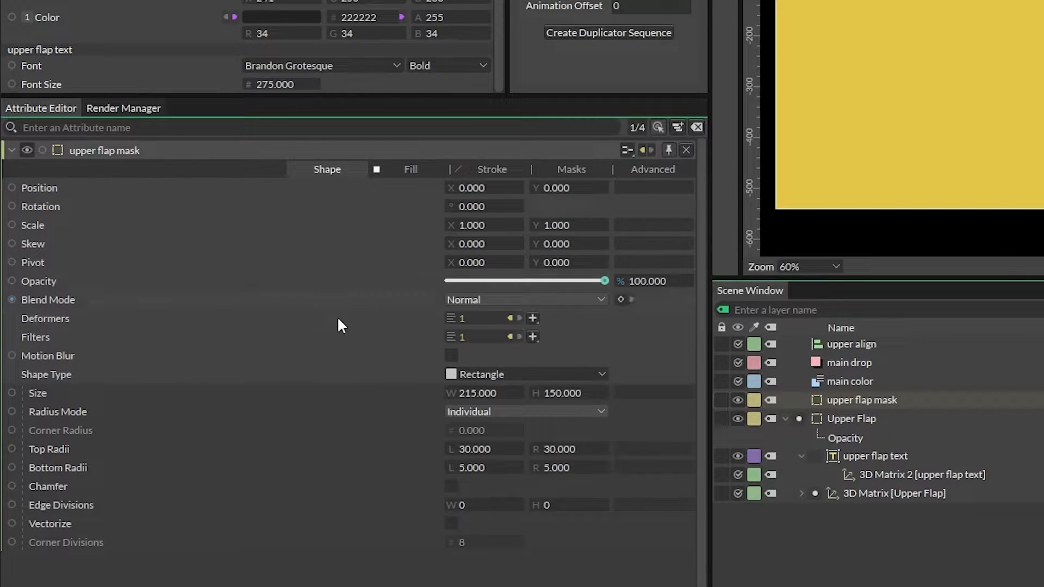
Step: Connect the Upper Flap's 3D Matrix to upper flap mask's Deformers as a new index after checking the mask's existing filter and deformer connections
click(510, 337)
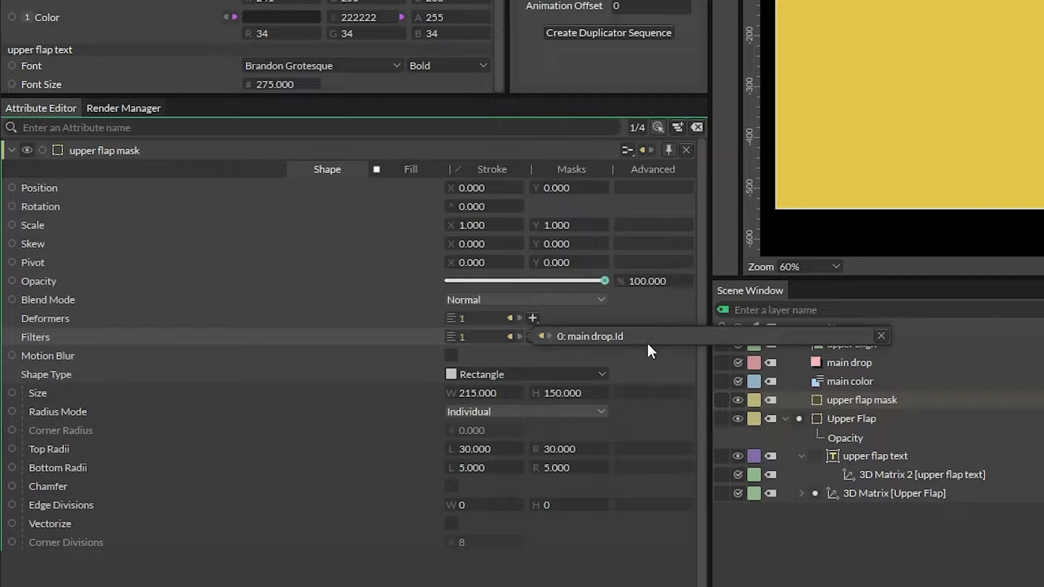
click(390, 336)
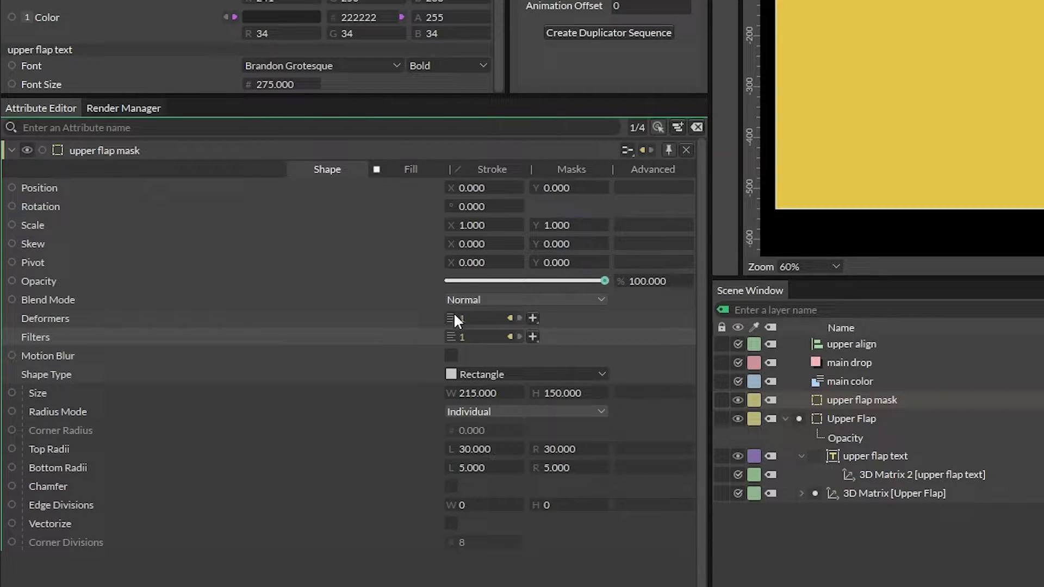
click(510, 318)
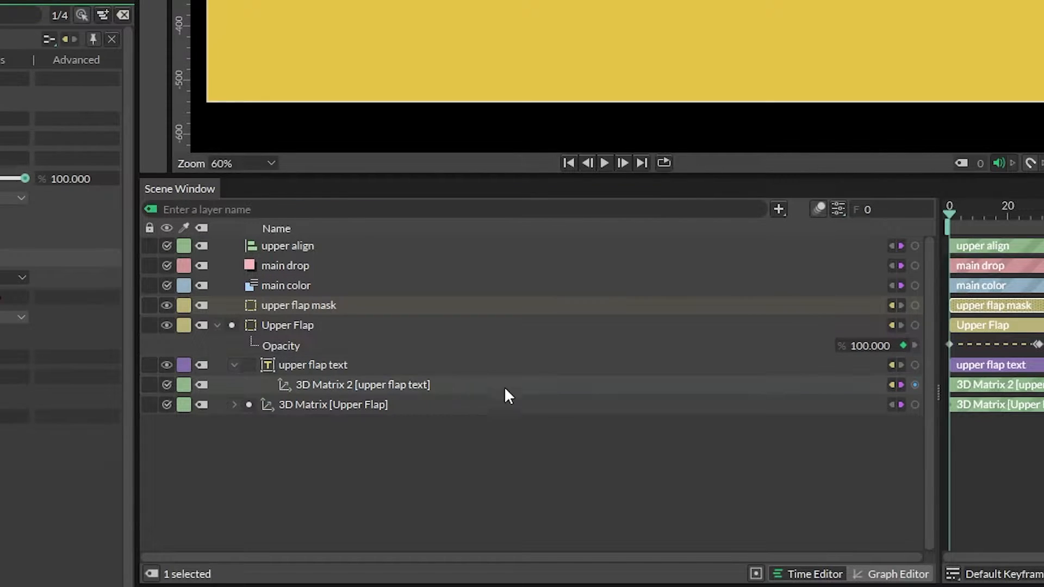
click(284, 324)
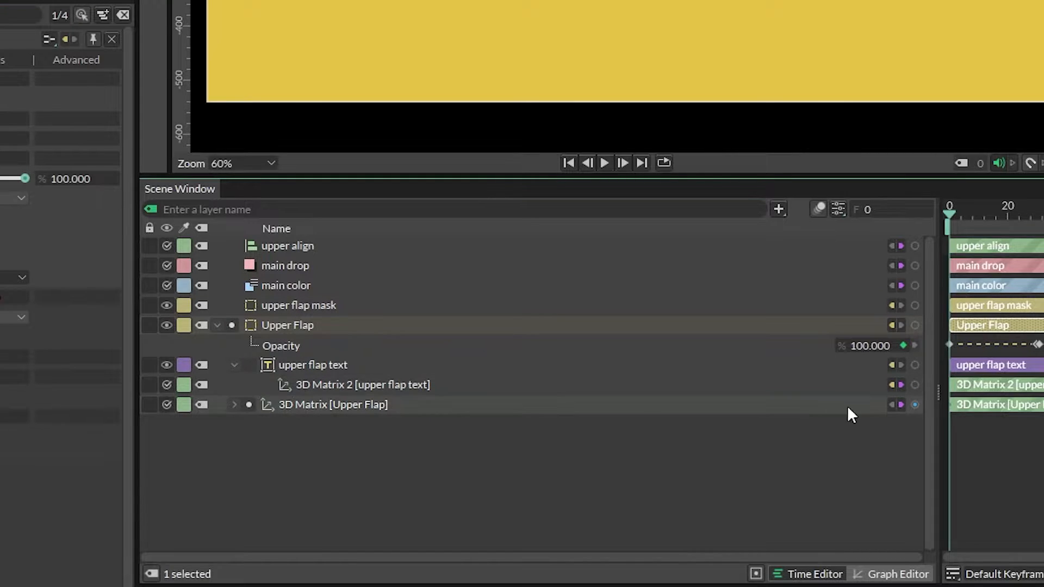
drag(914, 404, 319, 305)
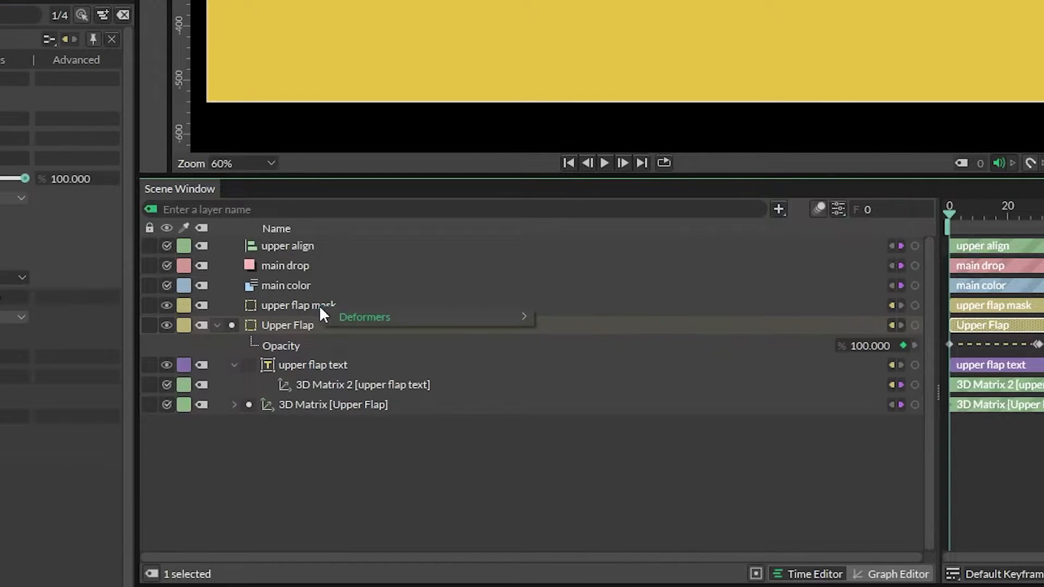
mouse_move(409, 319)
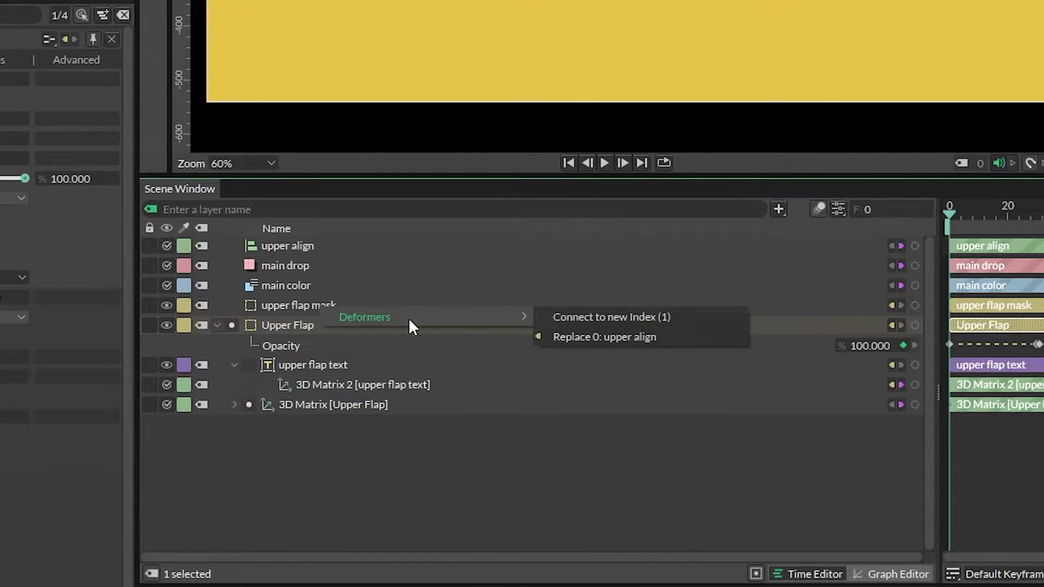
click(642, 318)
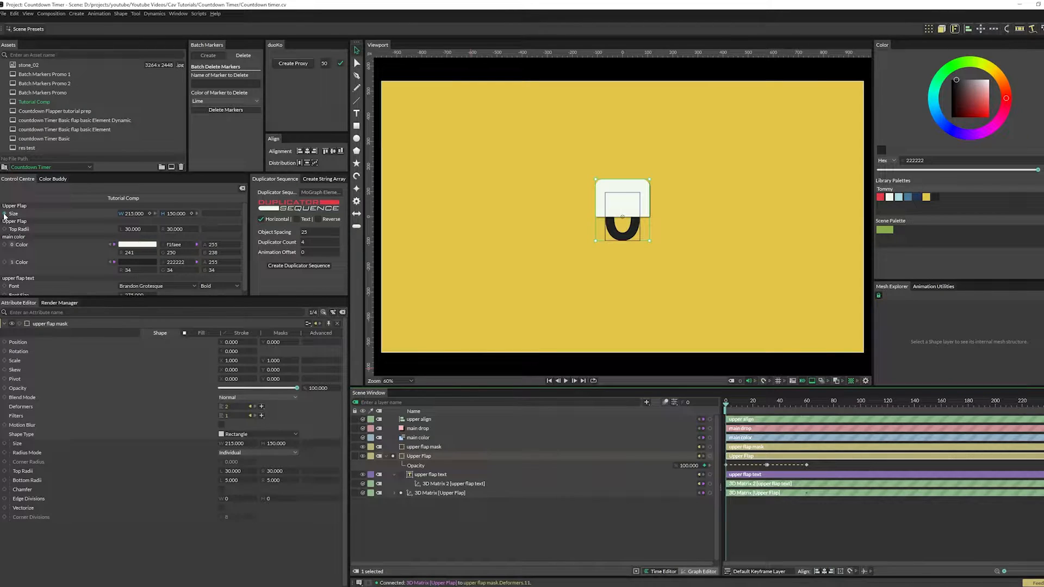
Step: Drive upper flap mask's Size and Top Radii from the matching Upper Flap controls in the Control Centre
drag(8, 69, 41, 502)
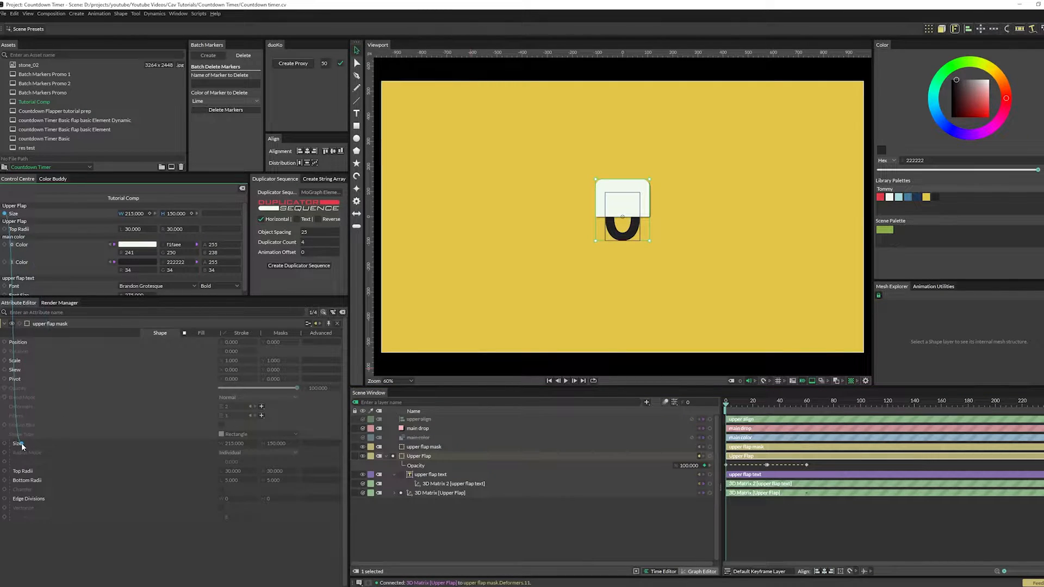
drag(22, 446, 20, 443)
drag(4, 233, 29, 471)
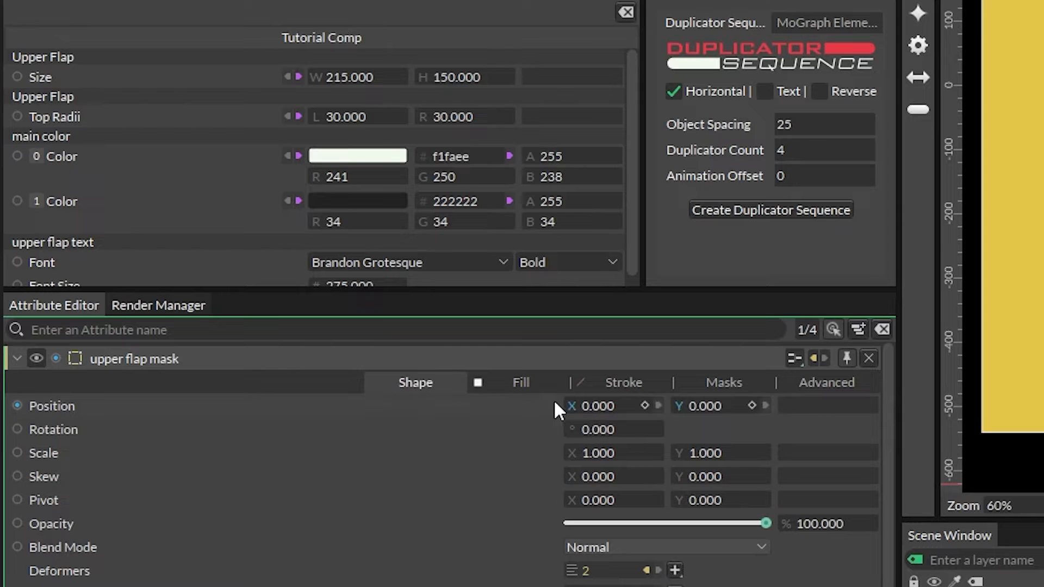
Step: Disconnect upper flap mask's fill color from main color and make the fill red
click(200, 333)
click(543, 429)
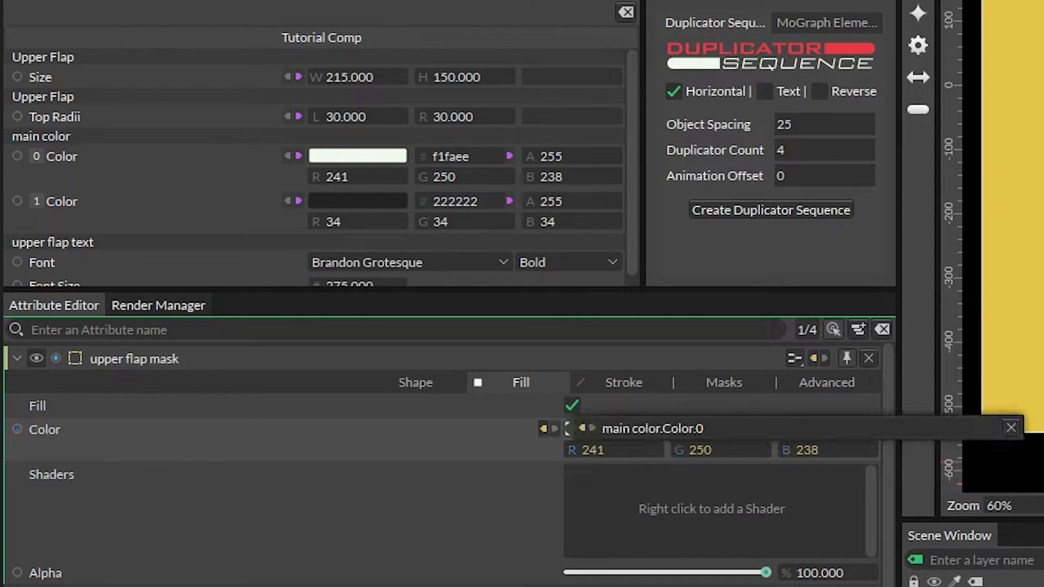
click(1010, 430)
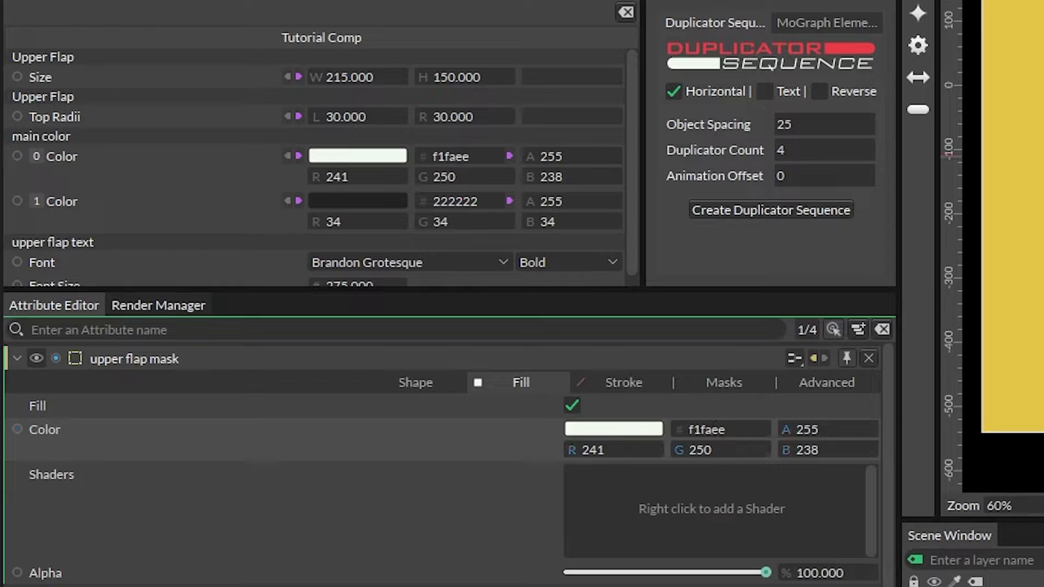
drag(1043, 452, 855, 451)
drag(647, 439, 631, 433)
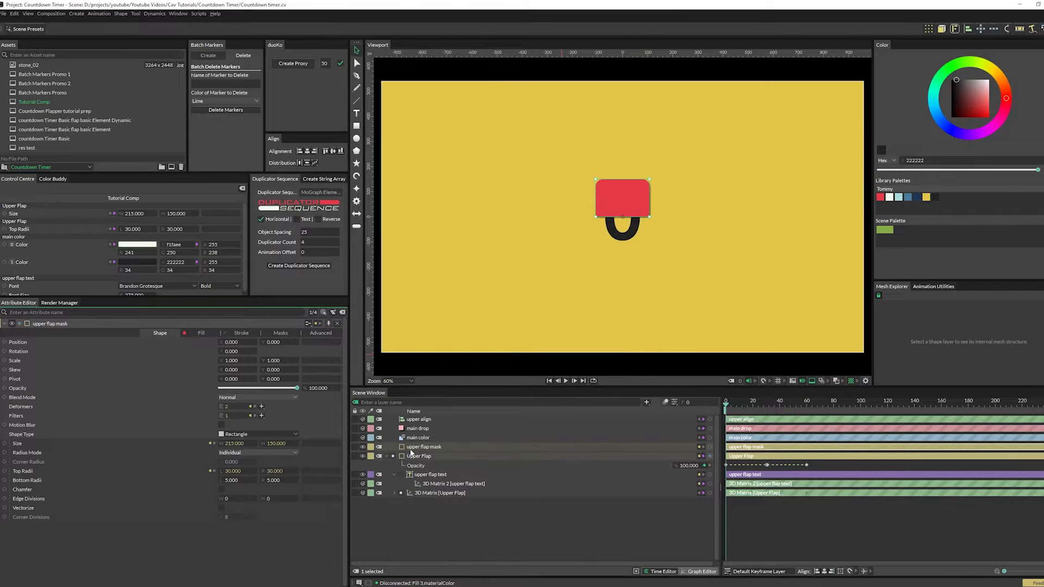
Step: Connect the Upper Flap's animated Opacity to upper flap mask's Opacity, and scrub the flip animation to check the mask
click(421, 457)
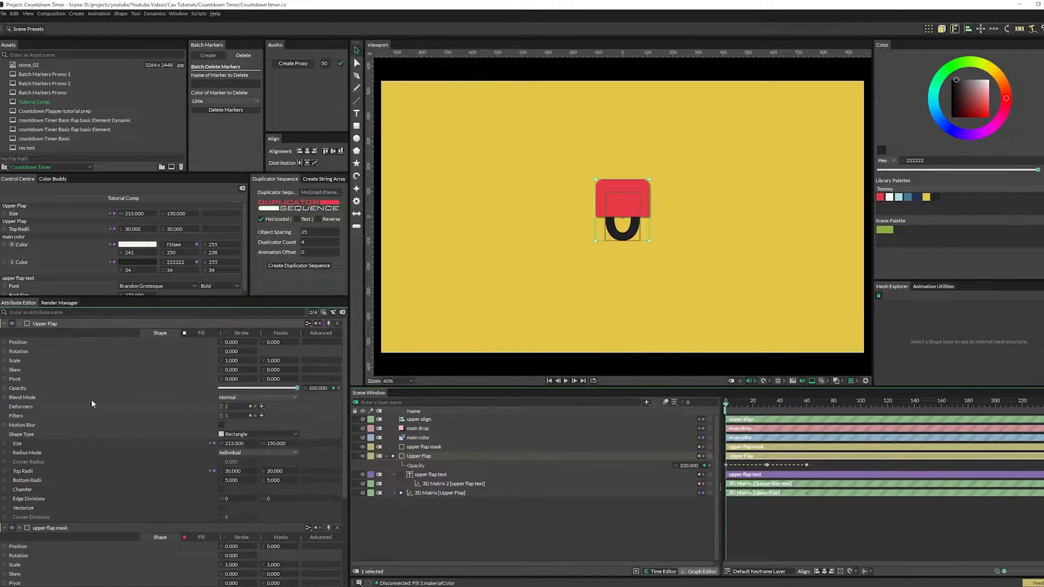
scroll(22, 408, down, 1)
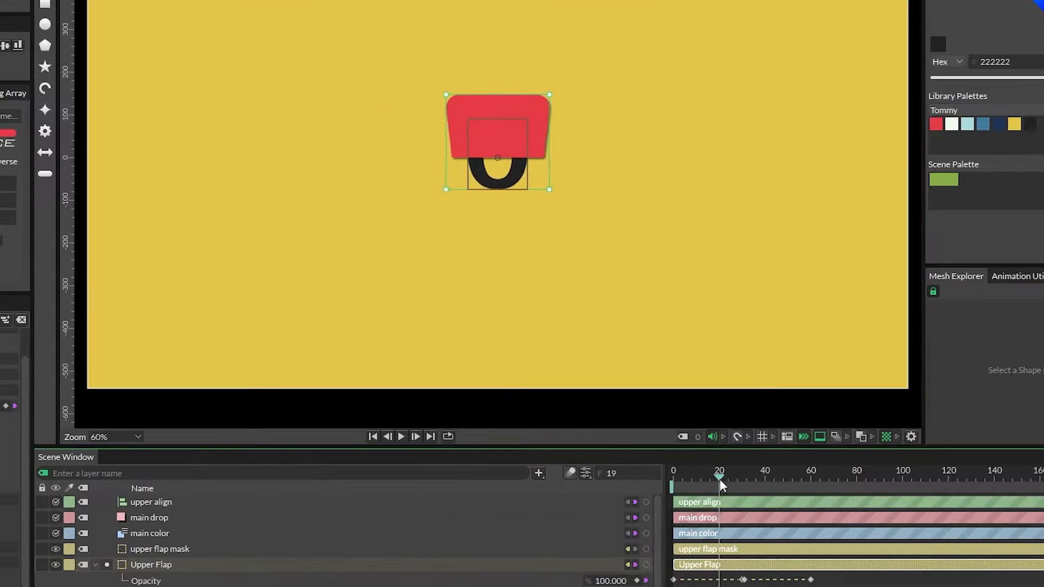
drag(751, 407, 765, 407)
drag(739, 482, 672, 488)
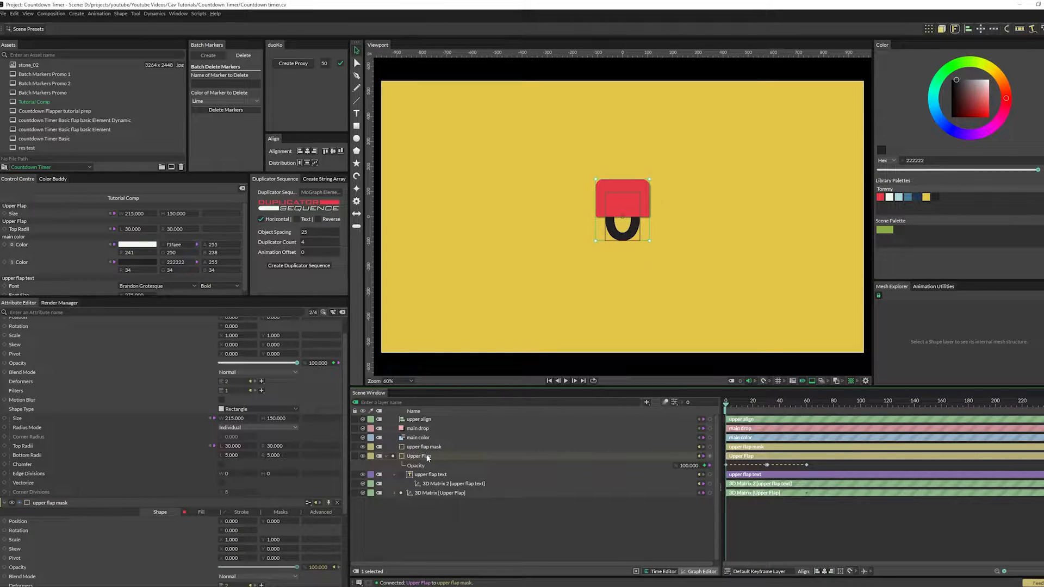
Step: Add upper flap mask as a clipping mask on upper flap text
click(341, 312)
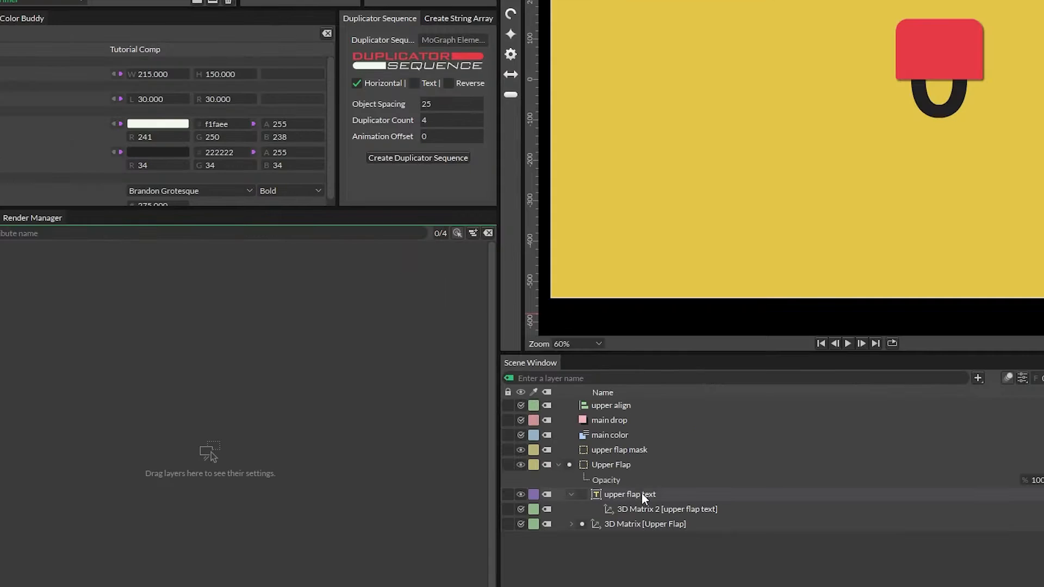
double_click(437, 475)
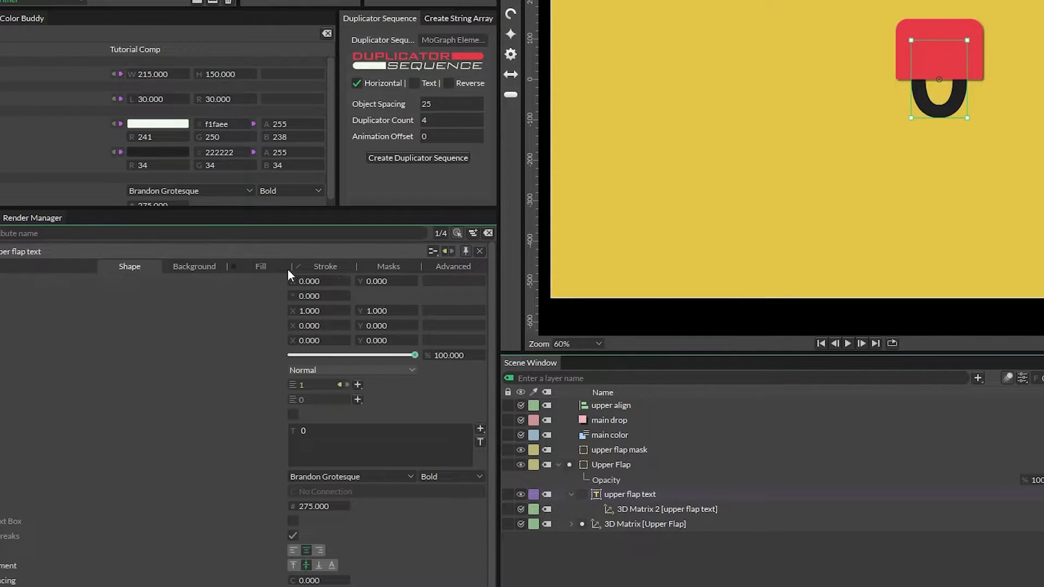
click(377, 267)
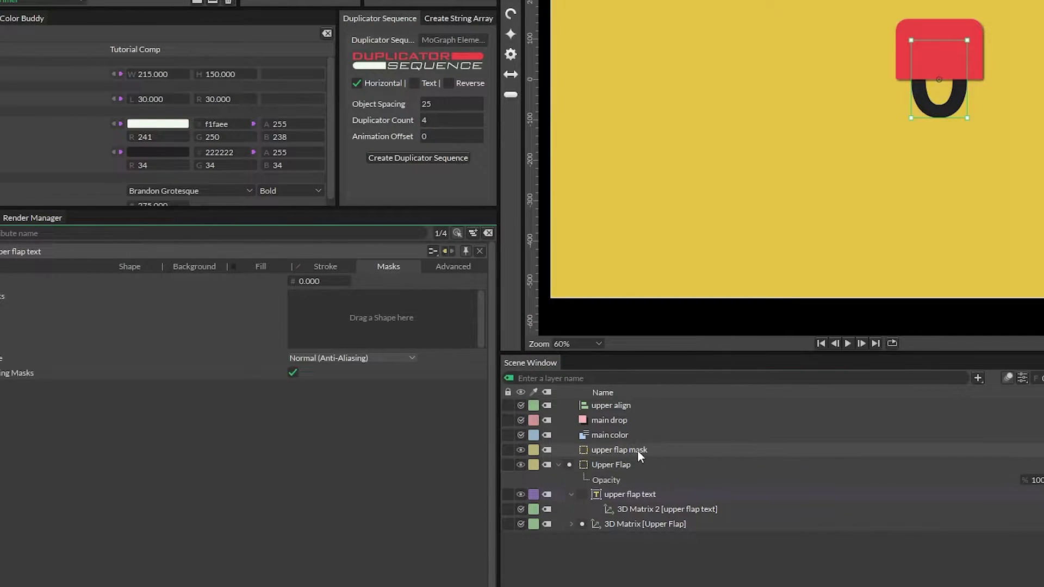
drag(638, 449, 419, 318)
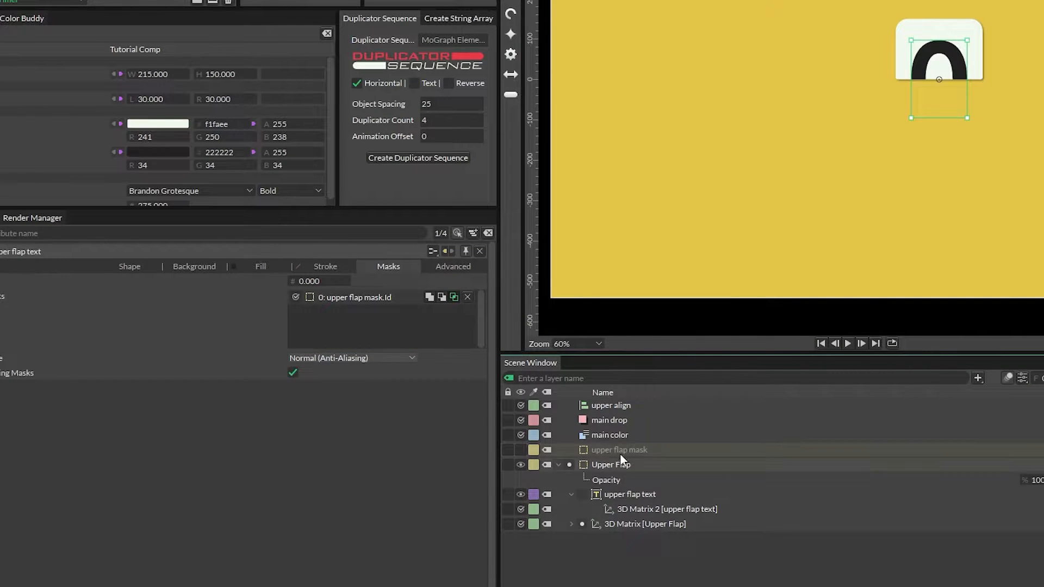
mouse_move(729, 408)
mouse_down()
mouse_move(768, 410)
mouse_move(725, 406)
mouse_up()
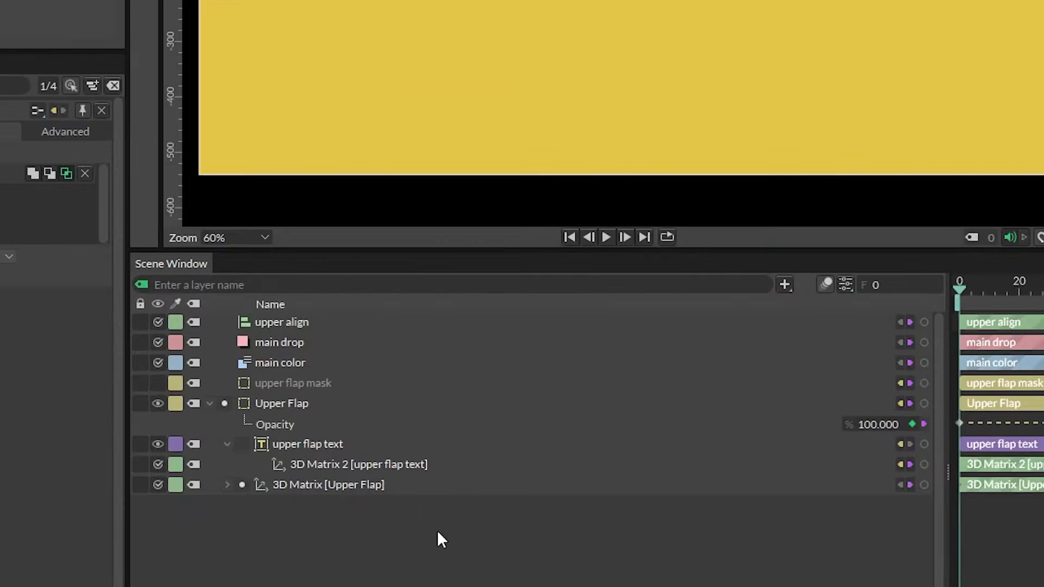
Step: Group upper flap mask and Upper Flap together and name the group "upper flapper"
click(226, 444)
click(209, 403)
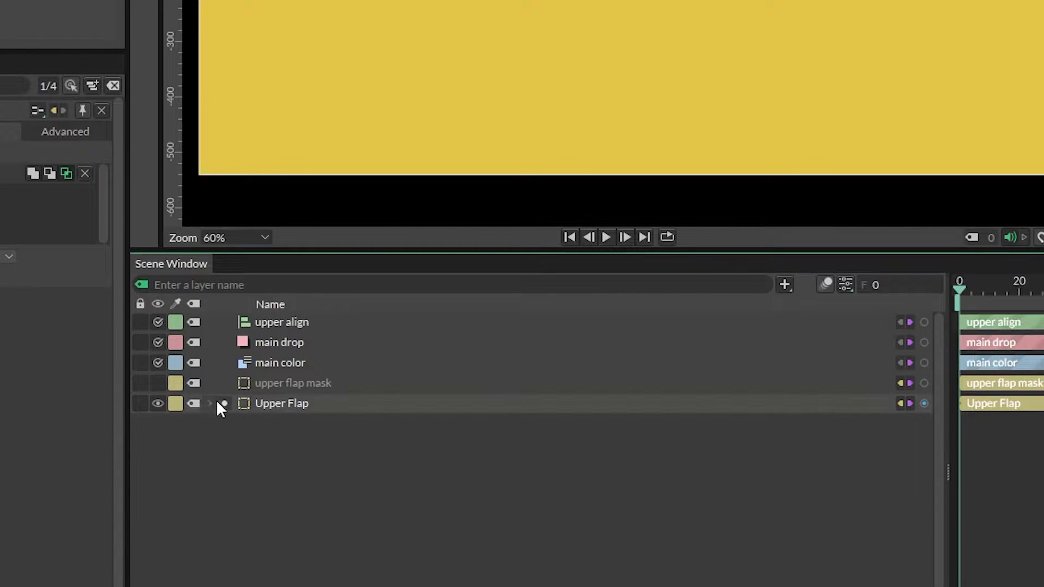
click(291, 392)
click(331, 402)
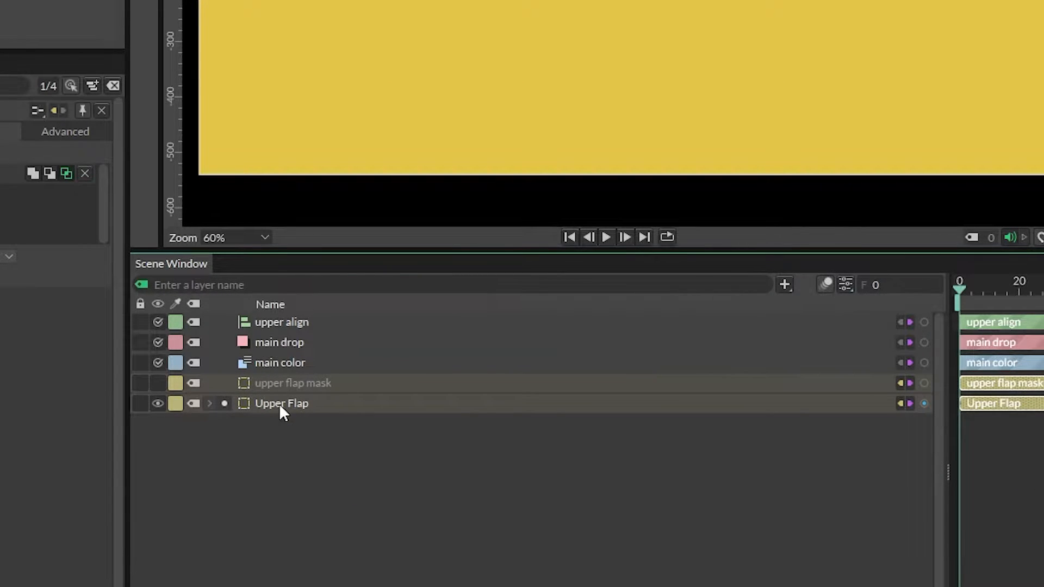
key(ctrl+g)
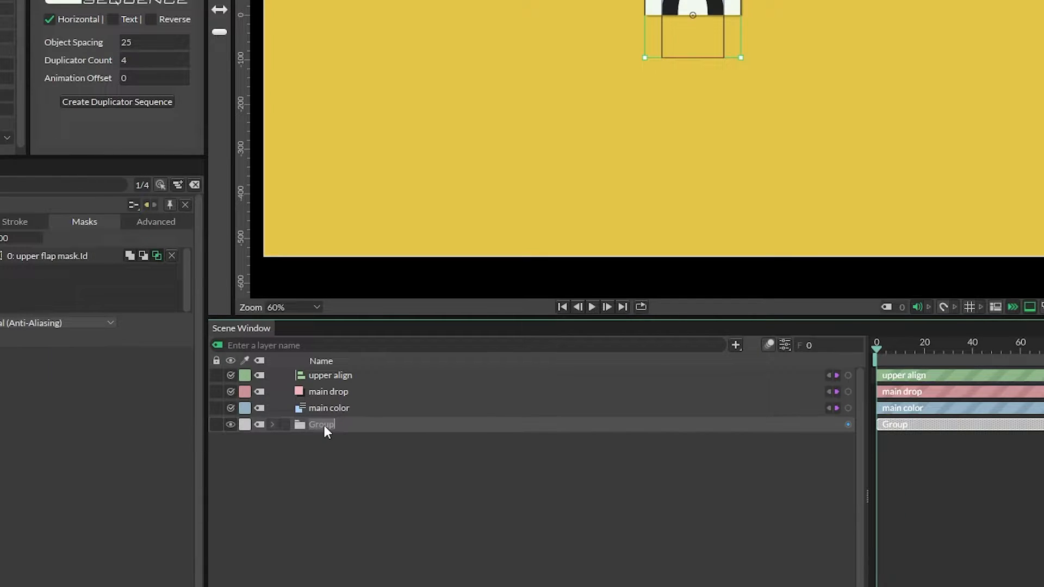
text(pper flapper)
key(Return)
Step: Set the layer color of the upper flapper group and all its children to Purple
click(386, 447)
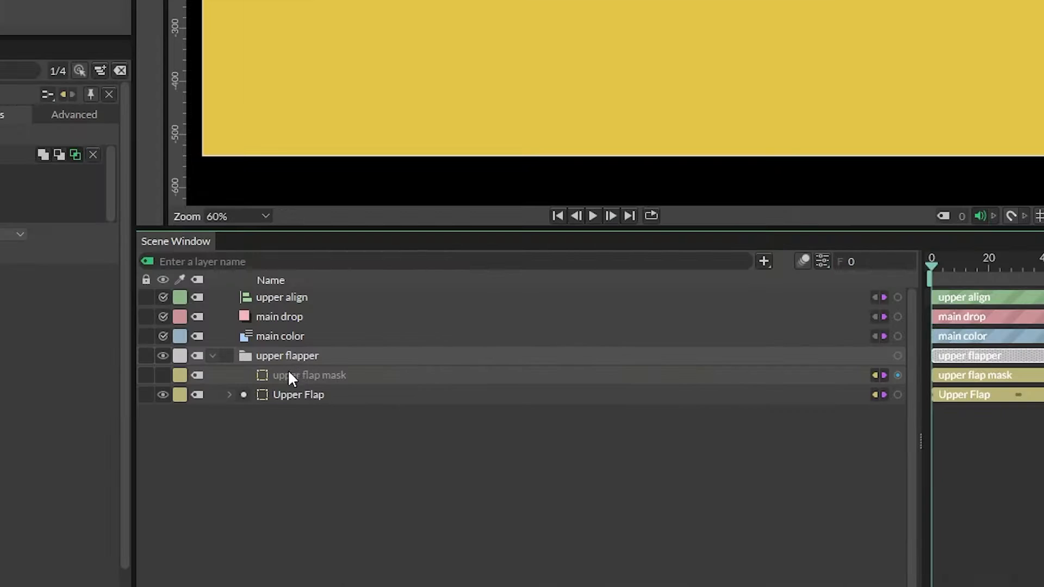
click(394, 465)
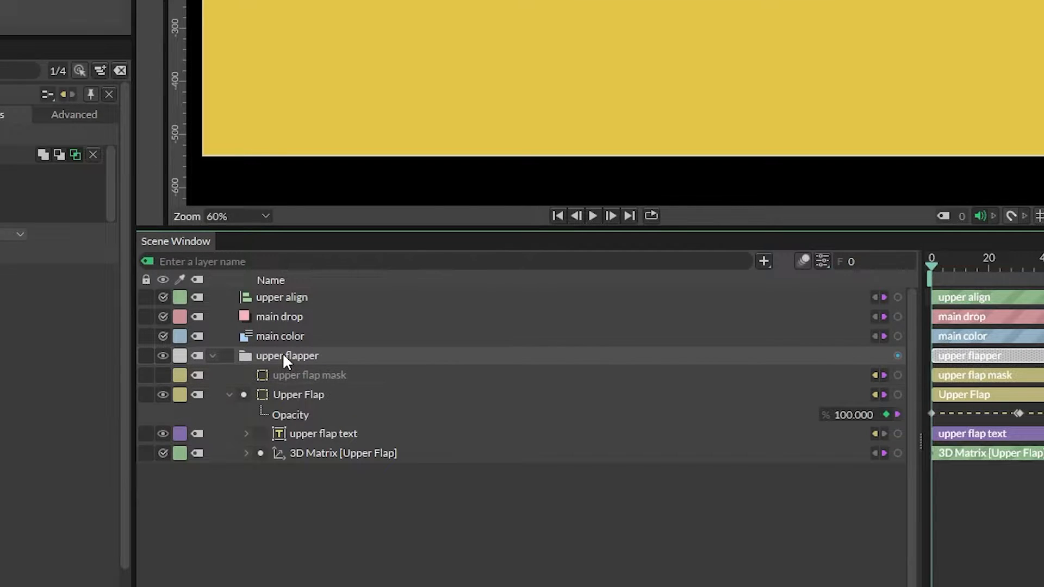
shift+click(295, 455)
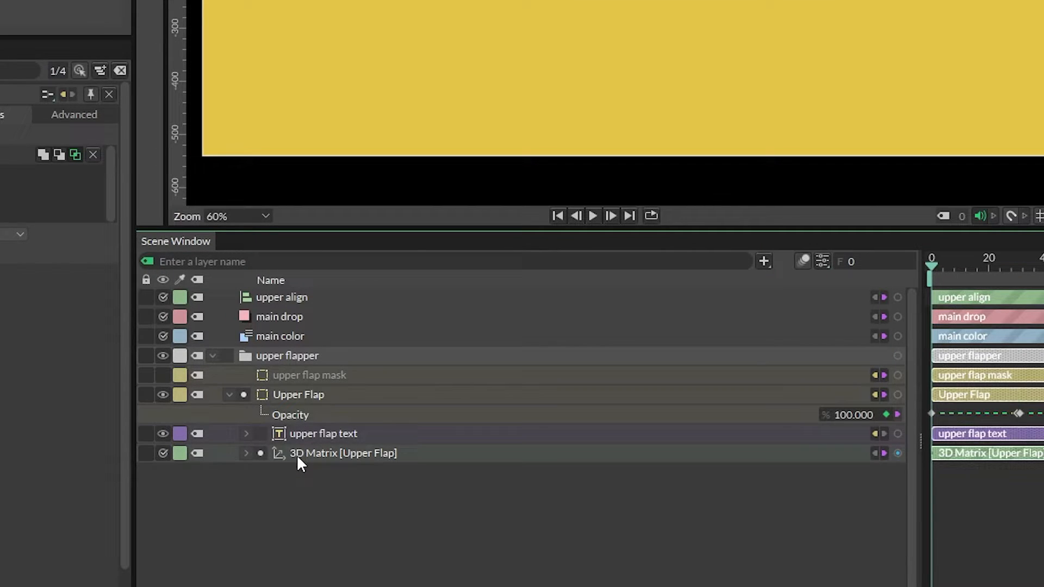
click(180, 356)
click(194, 484)
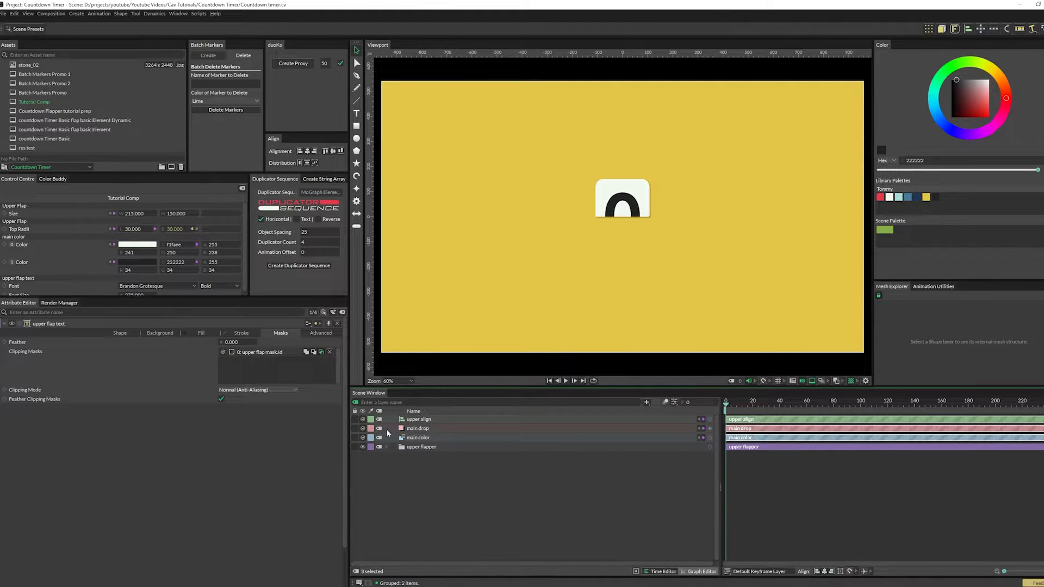
Step: Set the layer color of upper align, main drop and main color to Red, and view the scene's tag filter list
click(372, 424)
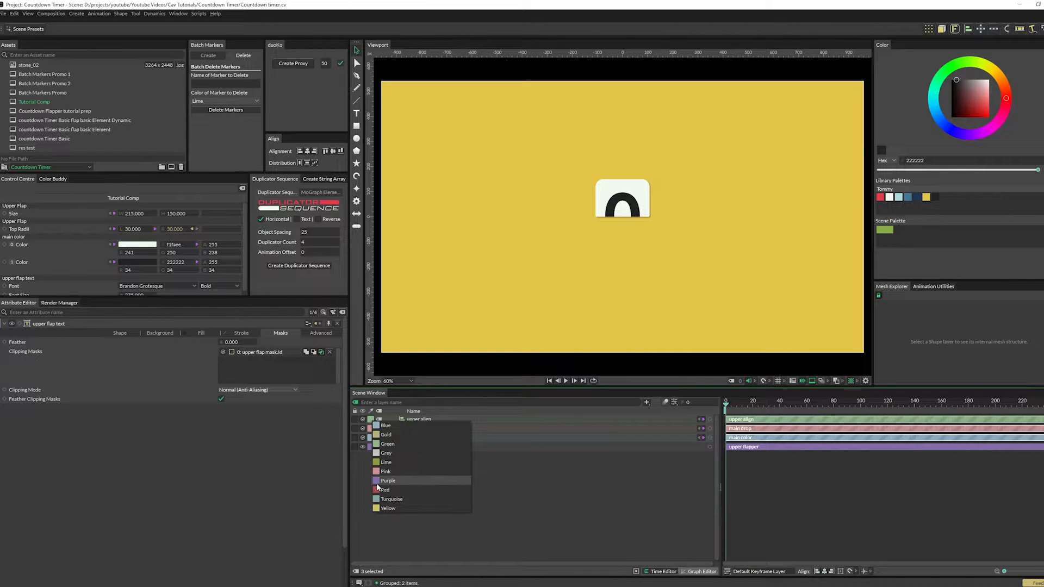
click(399, 488)
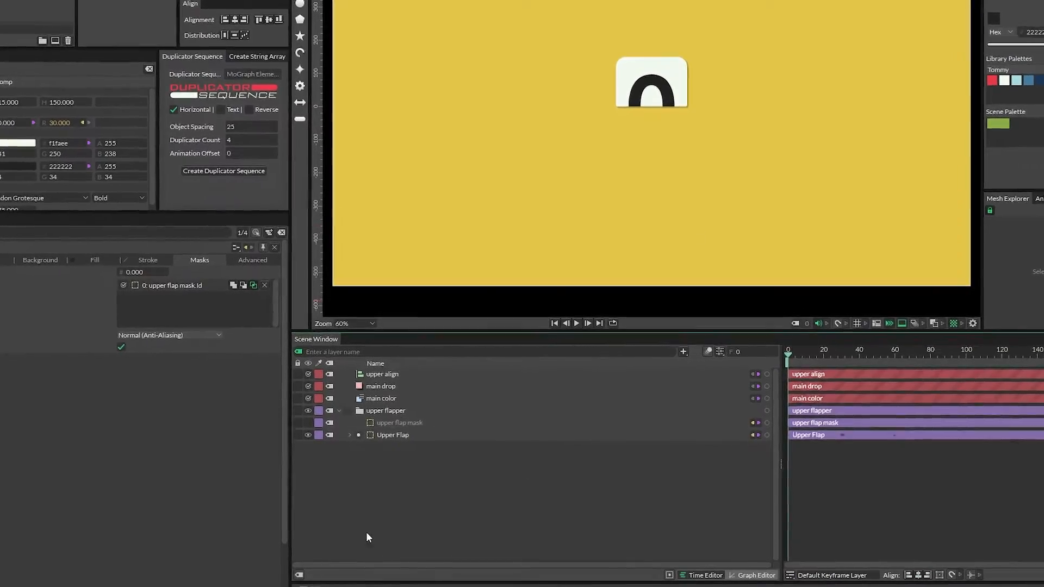
click(305, 574)
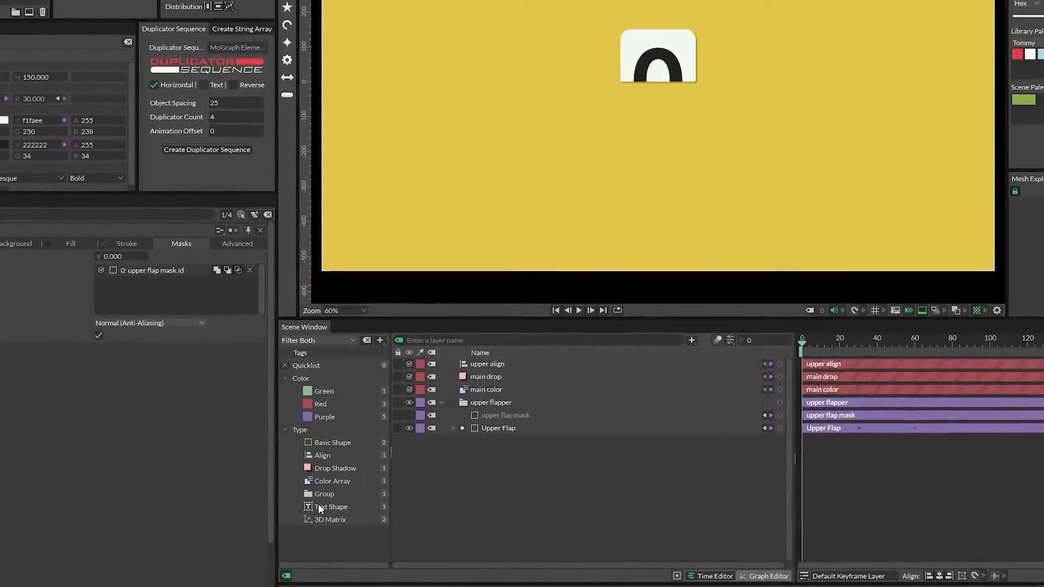
click(279, 577)
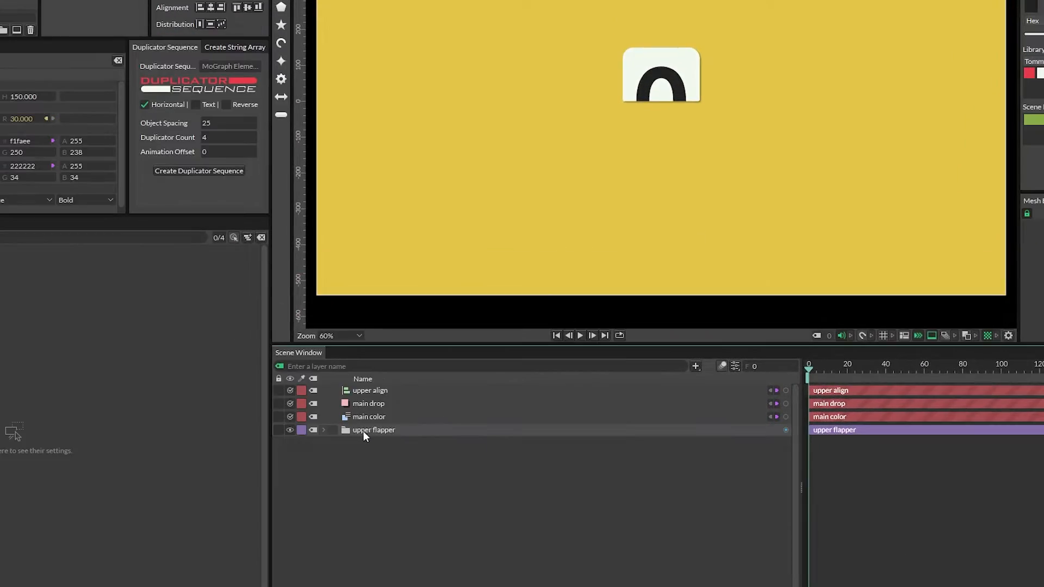
Step: Duplicate the upper flapper group, rename the copy "upper back", place it below upper flapper and expand it
click(362, 432)
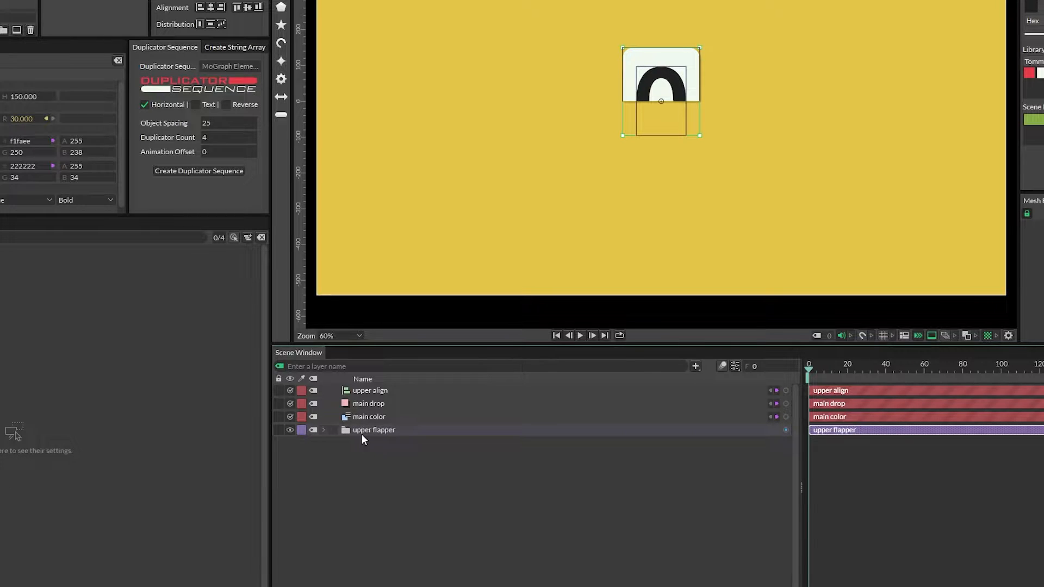
key(ctrl+d)
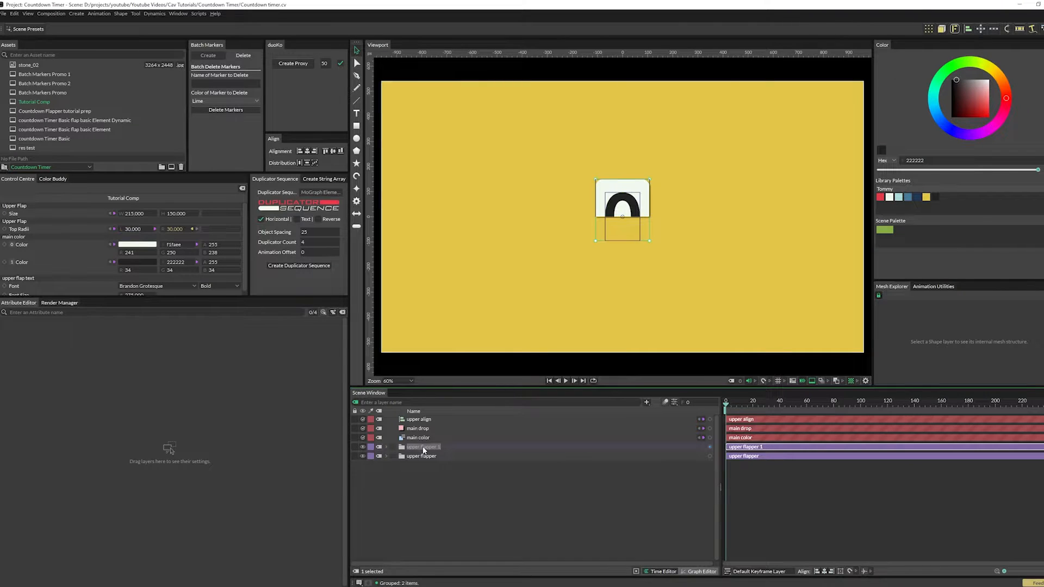
text(upper ba)
text(ck)
key(Return)
drag(421, 447, 421, 464)
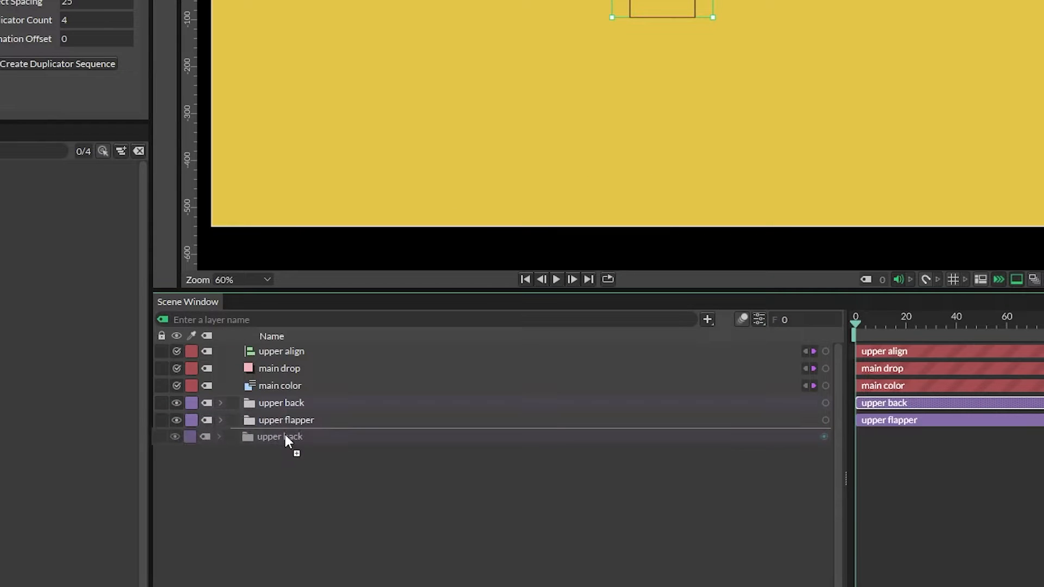
click(221, 420)
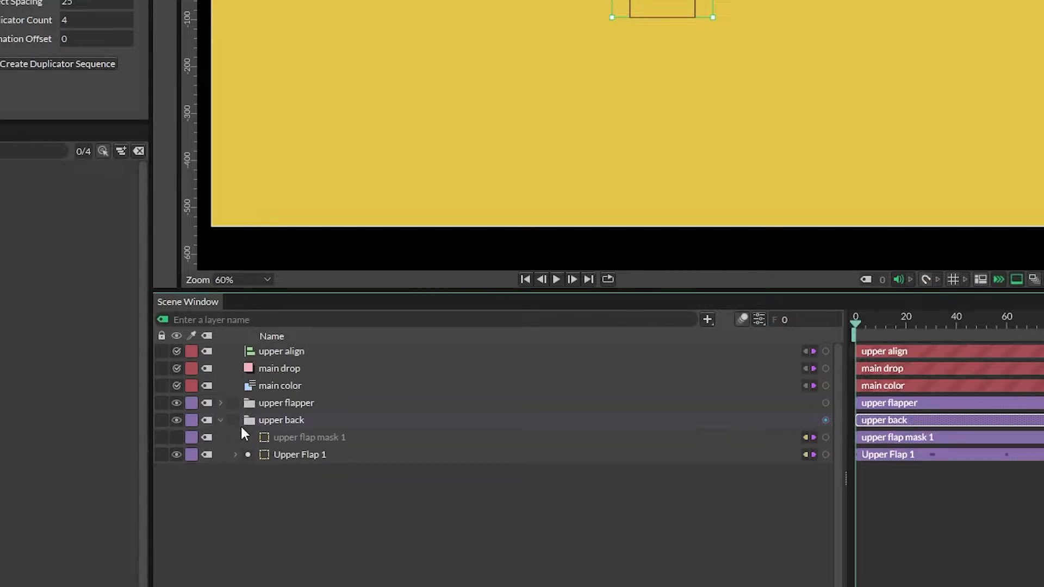
Step: Set the layer color of the upper back group and all its children to Blue, leaving the group expanded
click(235, 455)
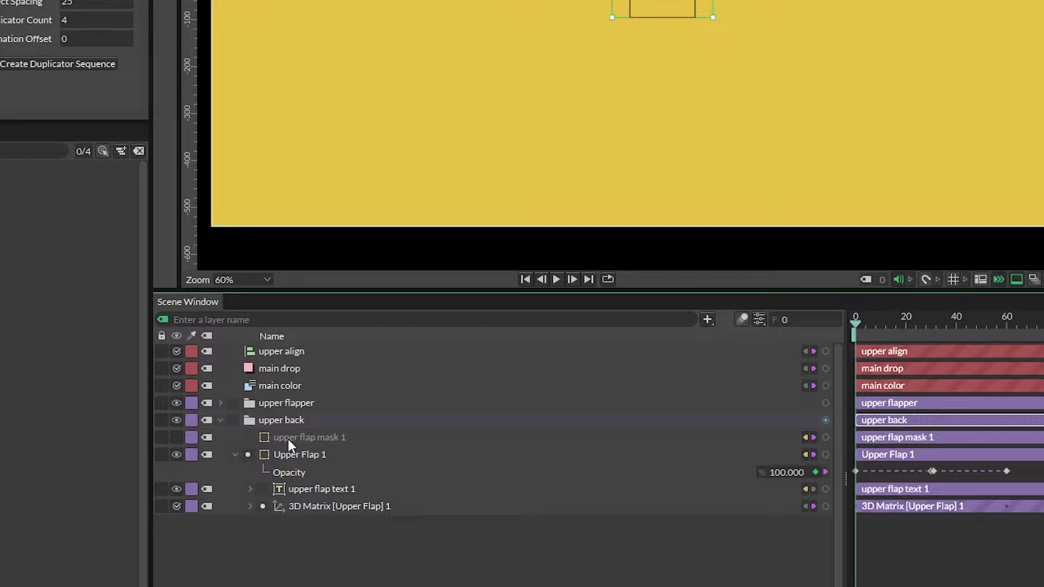
click(192, 420)
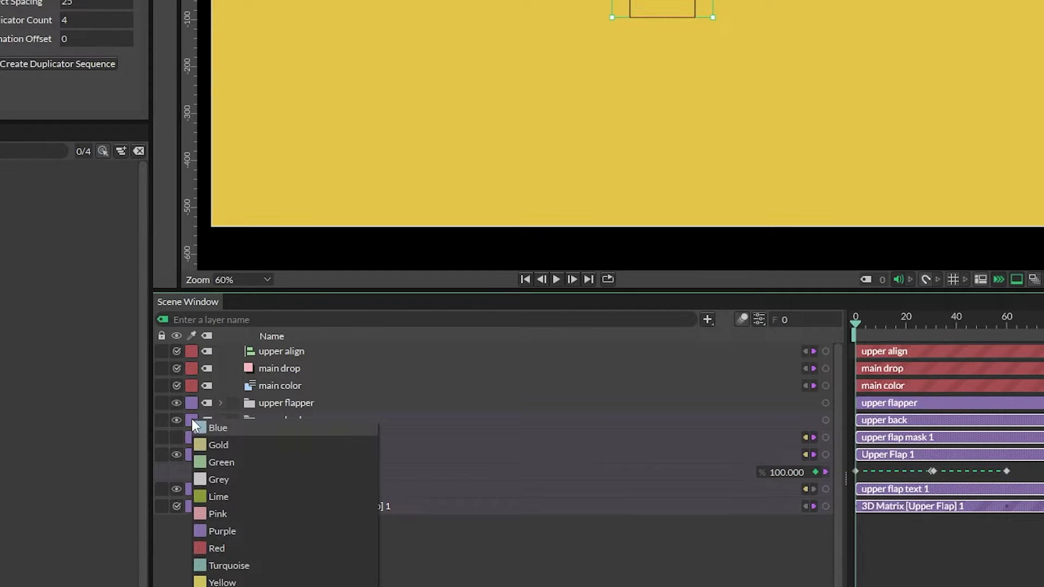
click(199, 426)
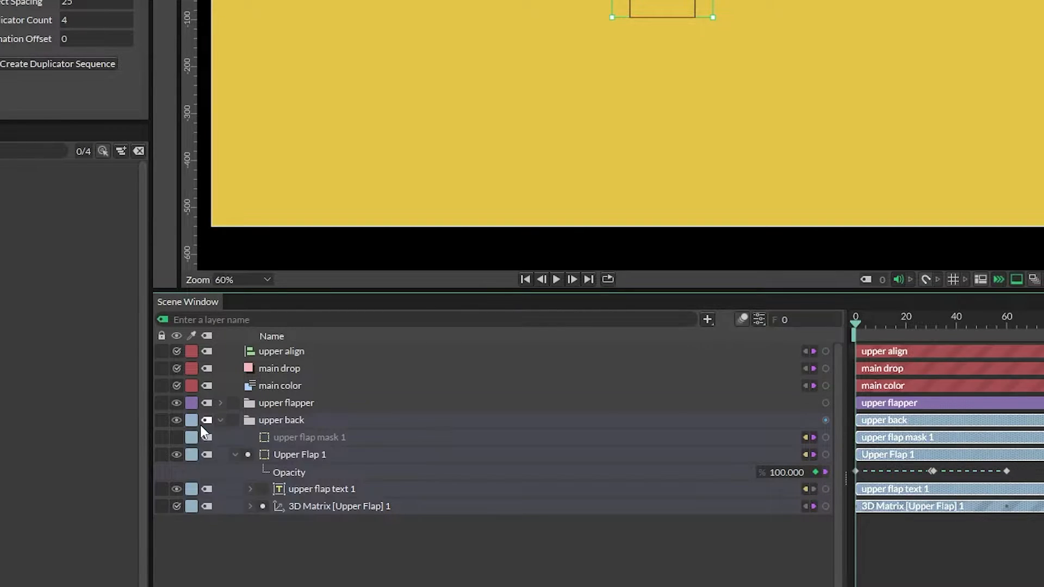
click(220, 421)
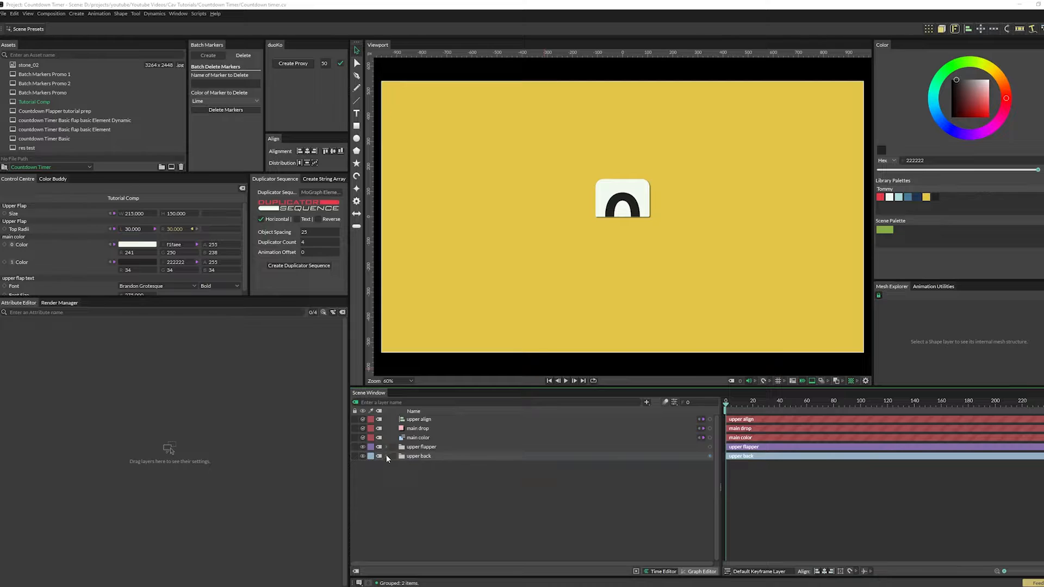
click(386, 456)
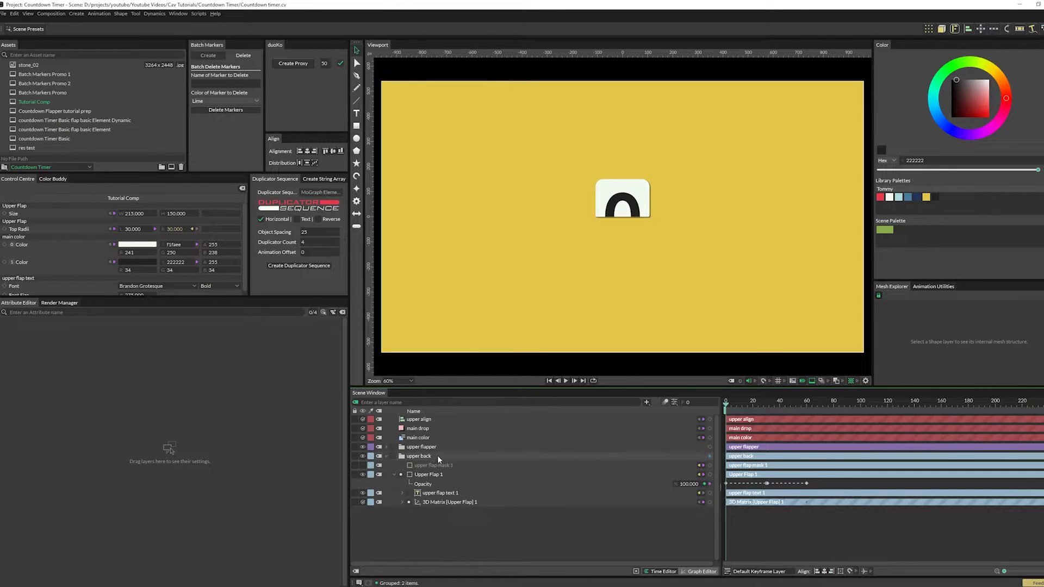
Step: Delete upper flap mask 1, both 3D Matrix deformers and the Opacity animation from the upper back group
click(442, 464)
key(Delete)
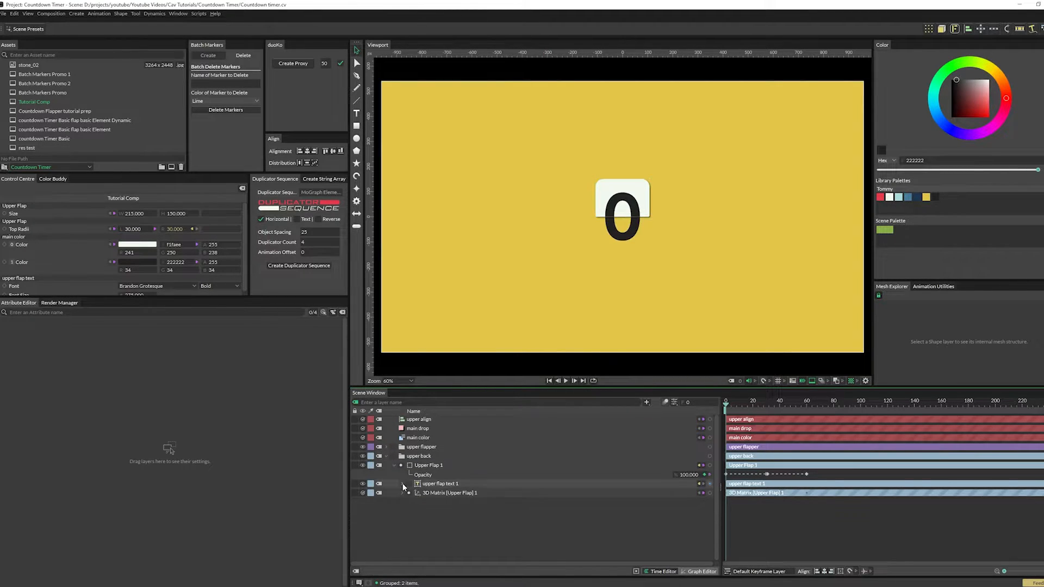
click(403, 484)
click(402, 502)
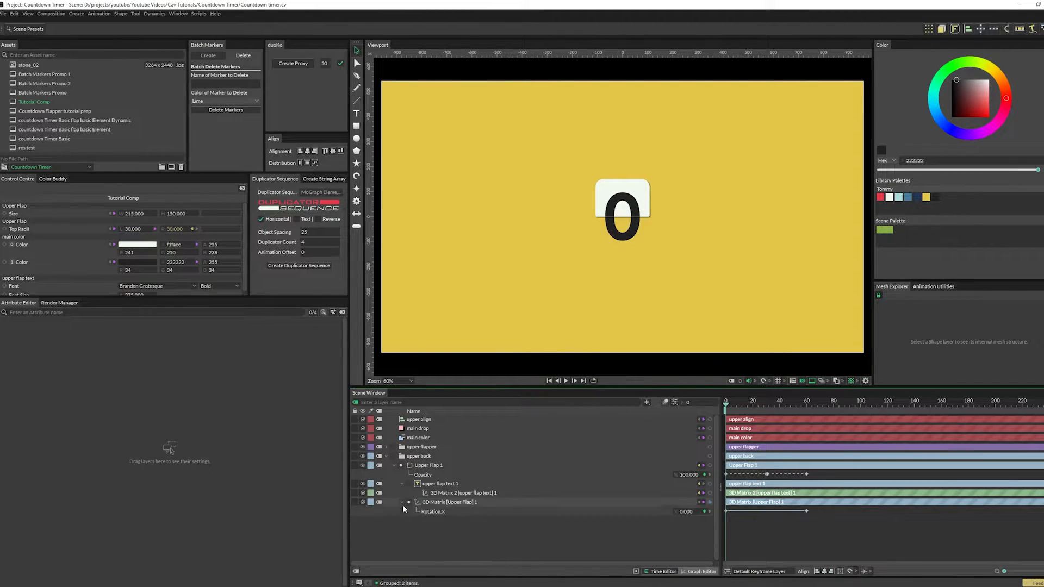
click(439, 501)
key(Delete)
click(442, 494)
key(Delete)
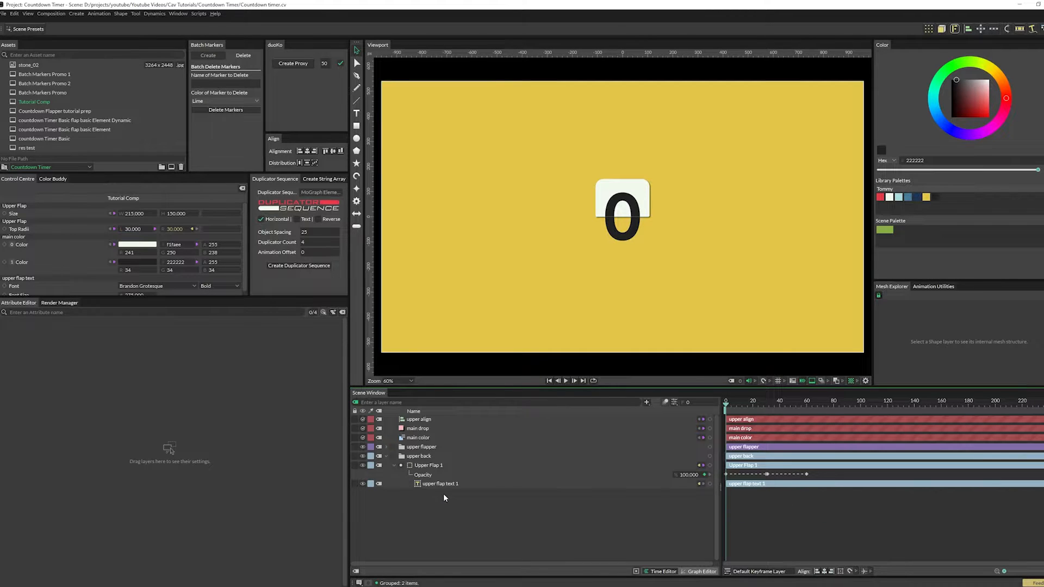
click(429, 477)
key(Delete)
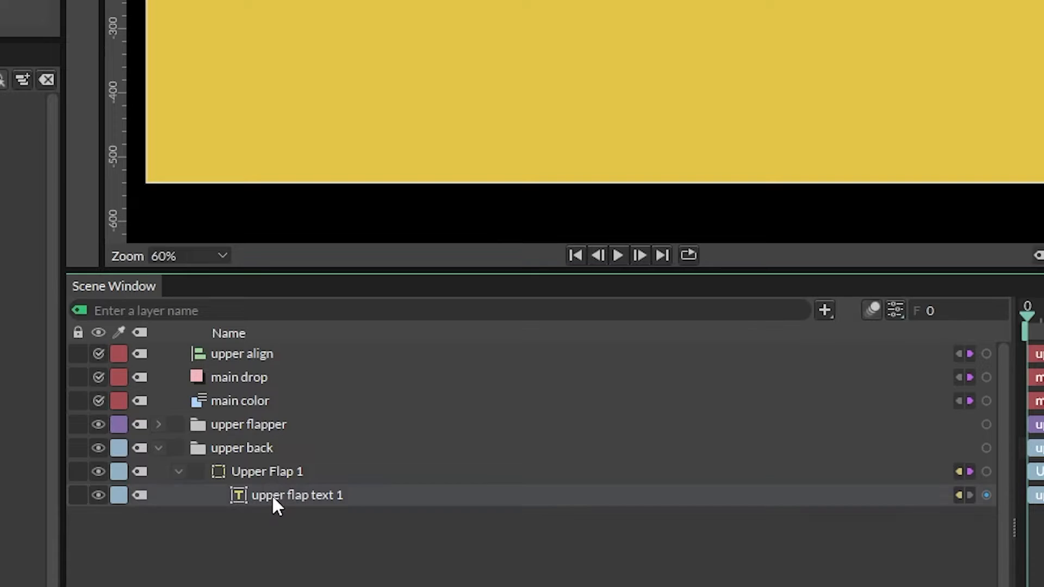
Step: Move upper flap text 1 out of Upper Flap 1 to just above it inside upper back, and rename it "upper back text"
drag(430, 478, 427, 460)
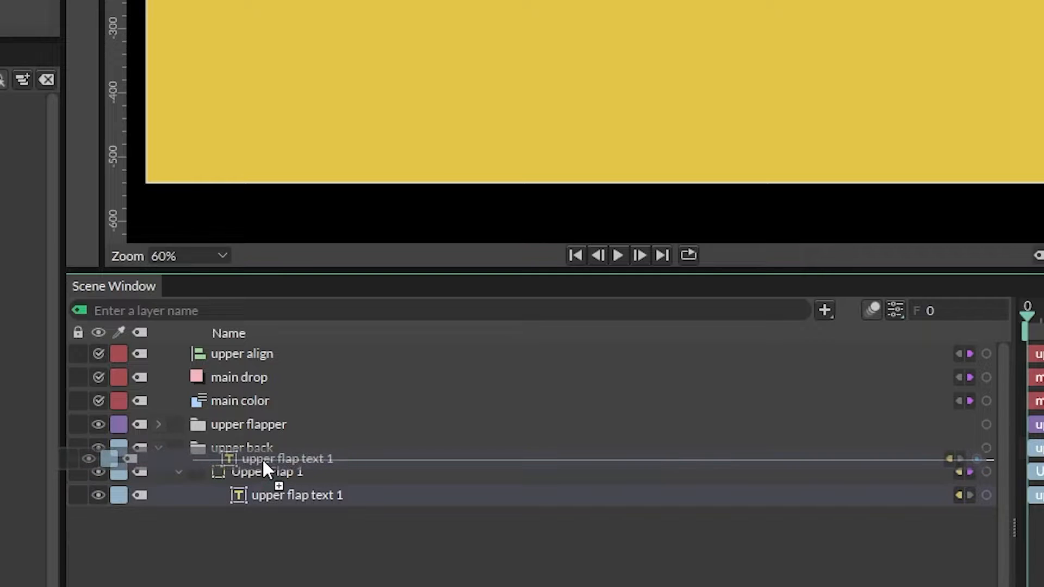
drag(262, 458, 262, 458)
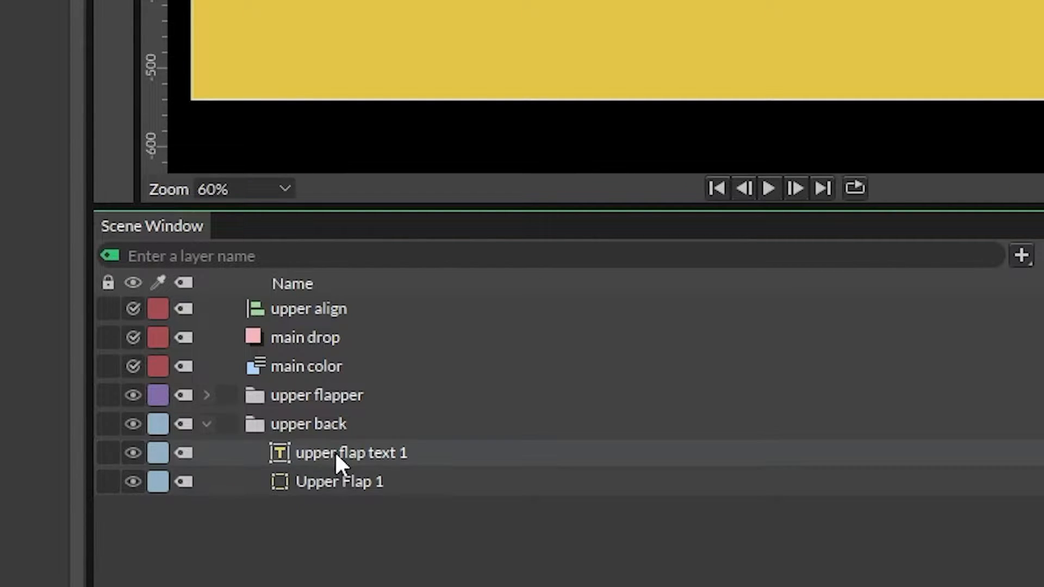
key(Return)
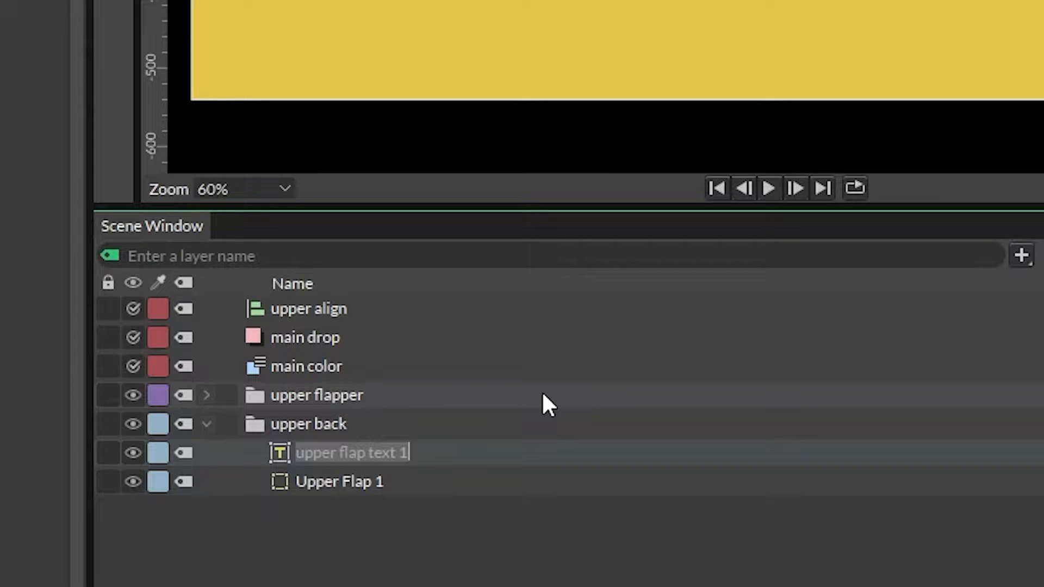
text(upper b)
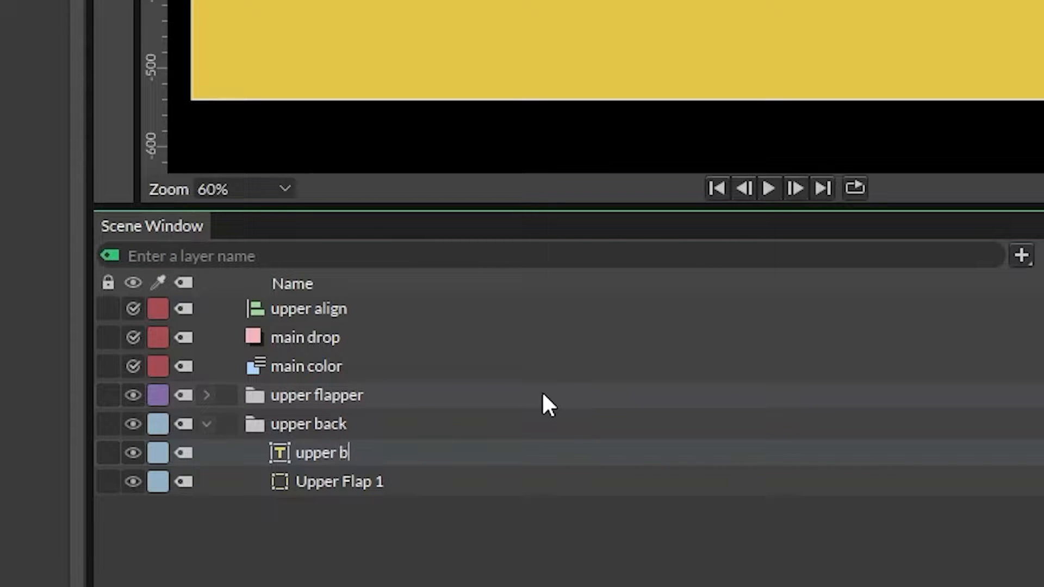
text(ack text)
key(Return)
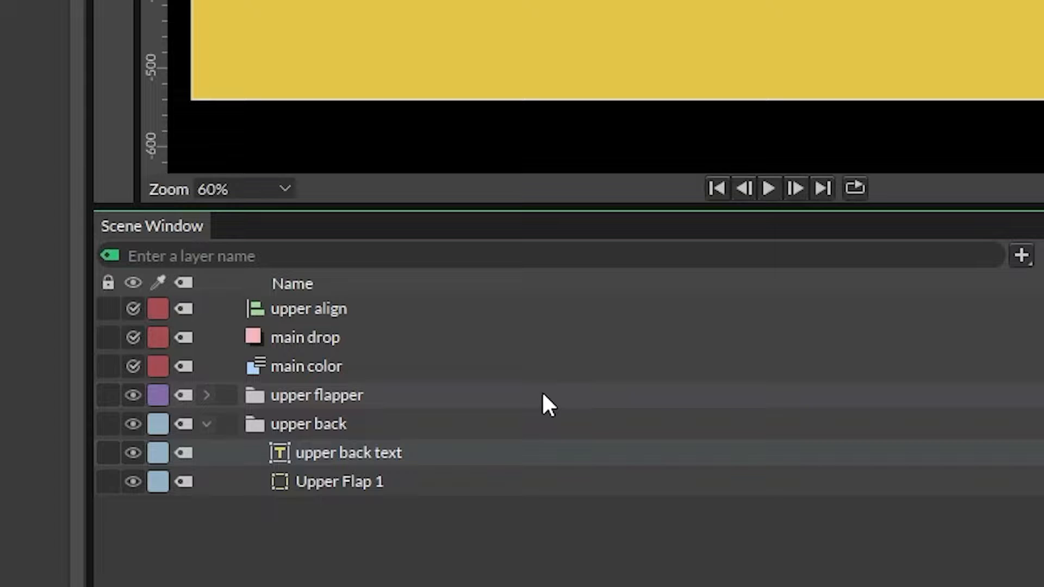
Step: Rename the Upper Flap 1 shape as "upper back" and hide the upper flapper group
double_click(348, 480)
text(upper)
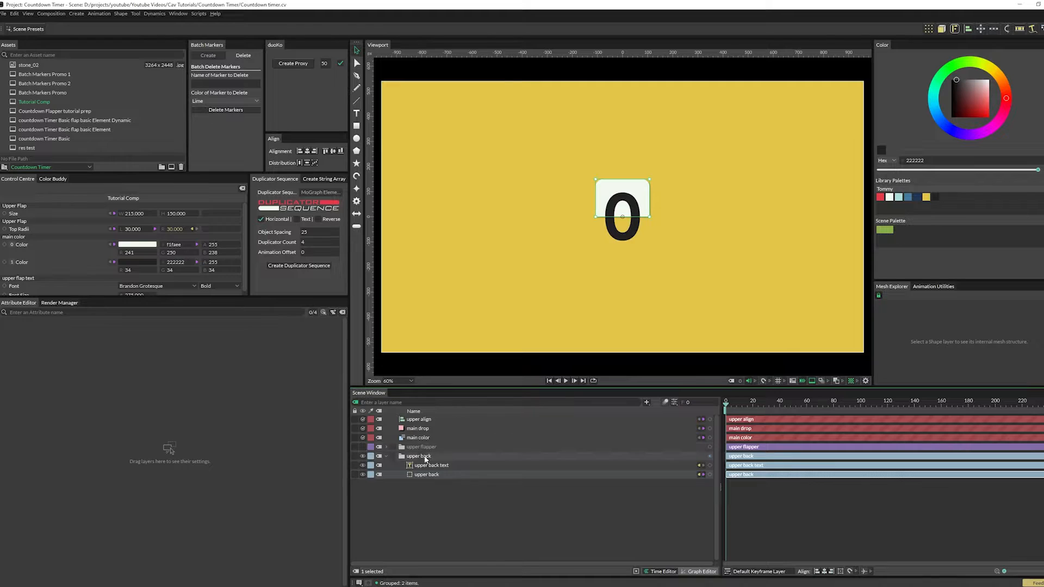
click(444, 519)
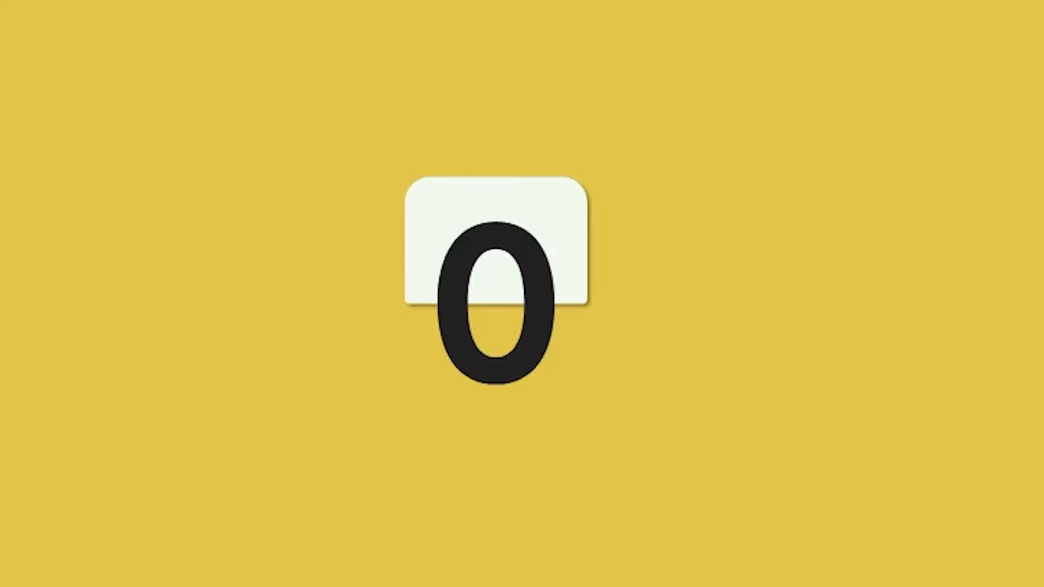
Step: Use the upper back shape as a clipping mask for upper back text and make the upper back shape visible again
click(431, 466)
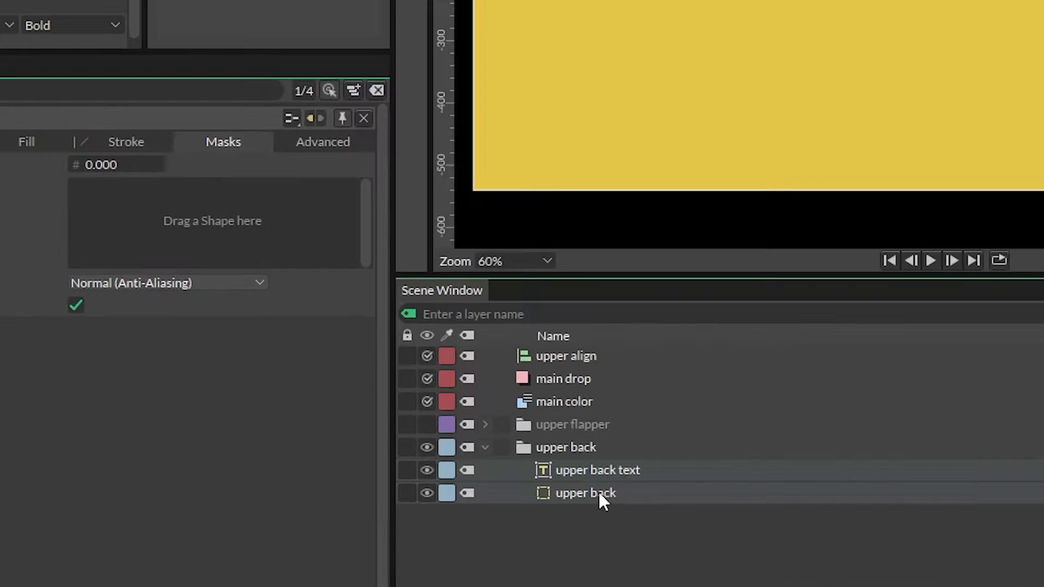
drag(432, 474, 297, 367)
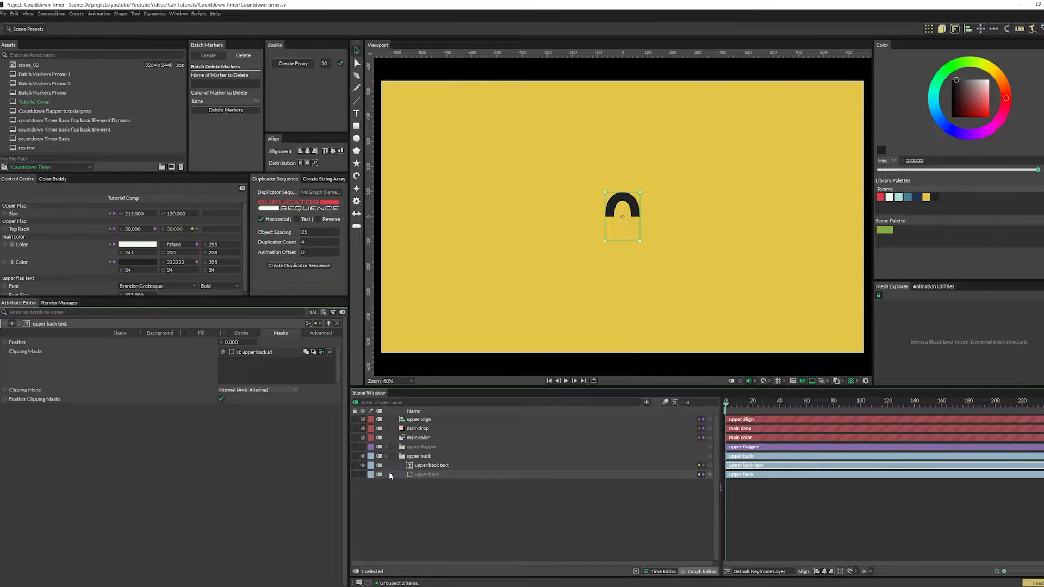
click(364, 475)
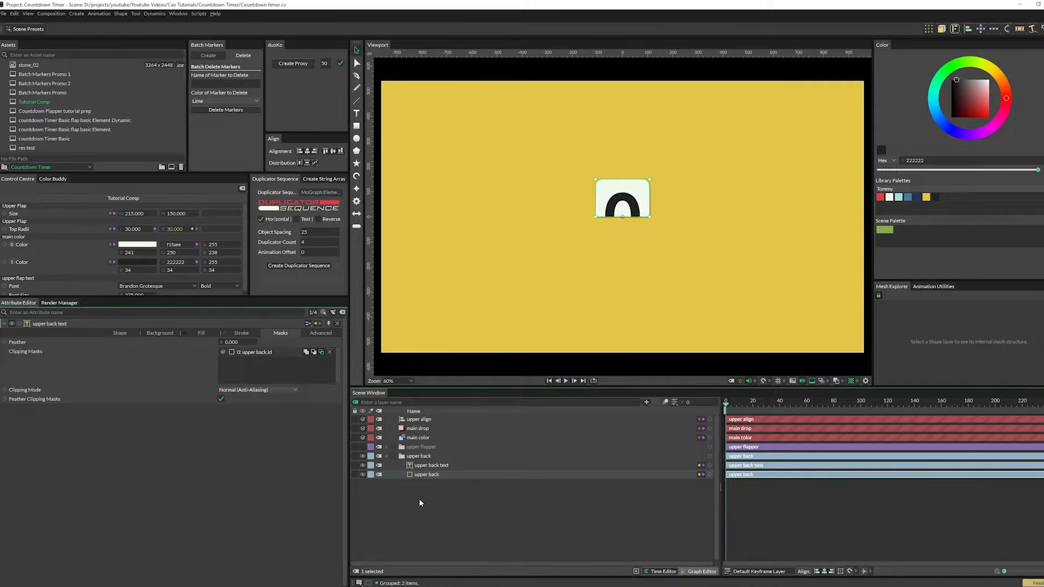
click(429, 491)
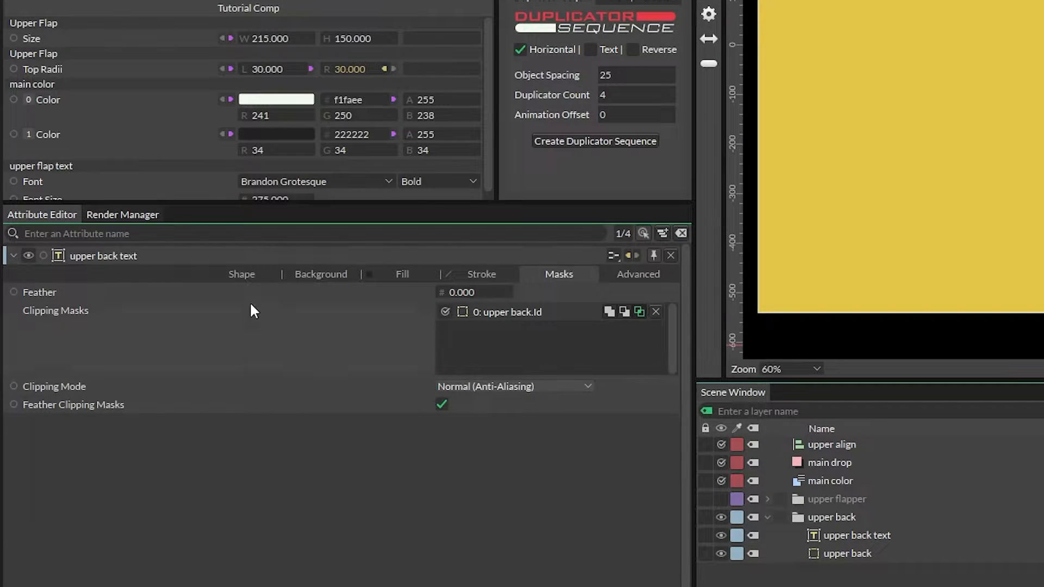
Step: Review the attributes of the upper back shape and text, show the upper flapper group again and preview the flip
click(123, 332)
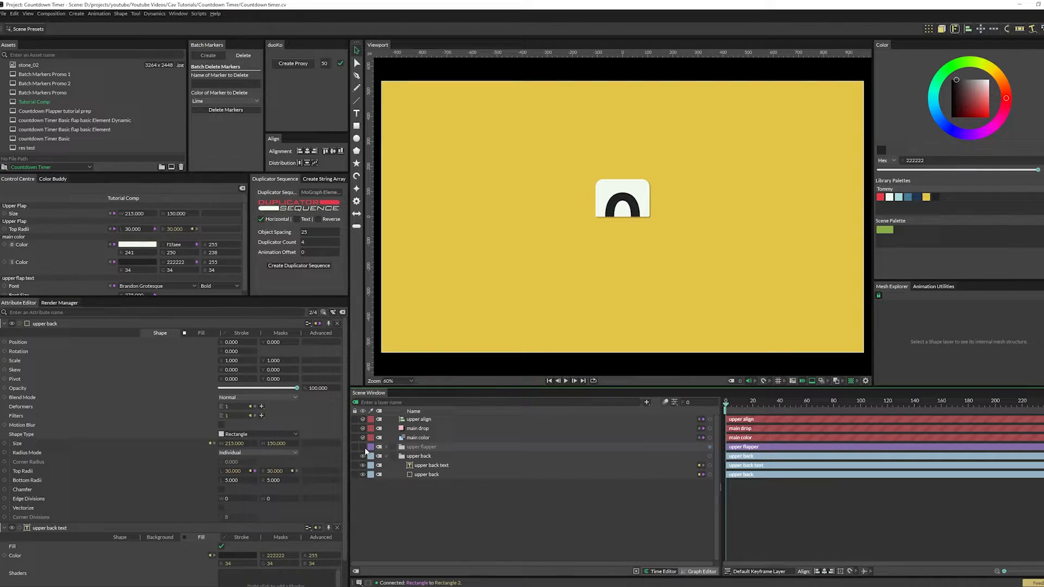
click(805, 519)
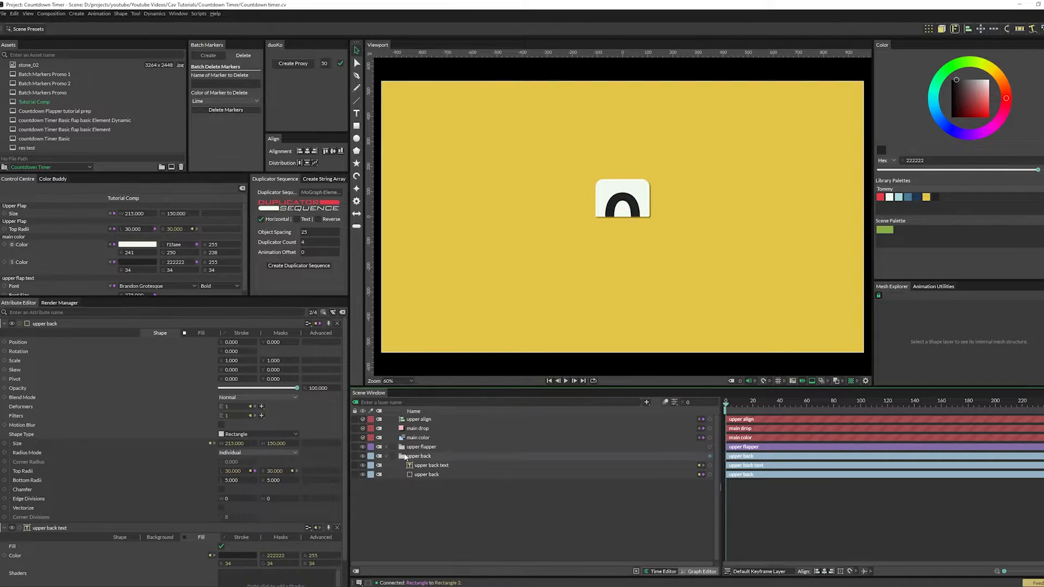
drag(726, 407, 709, 421)
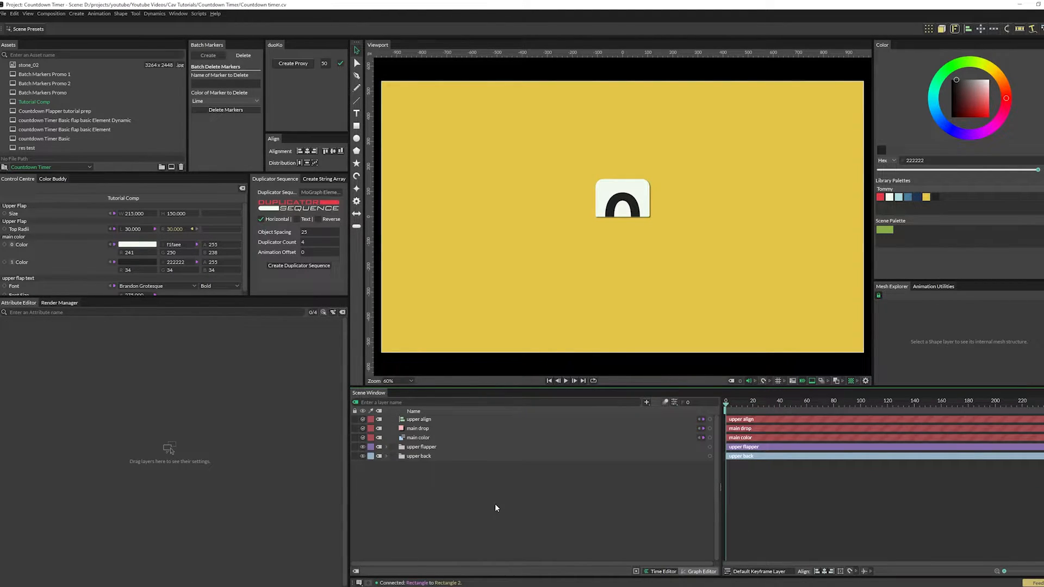
Step: Create a rectangle, name it "lower back" and place it at the end of the layer list below the upper back group
click(357, 126)
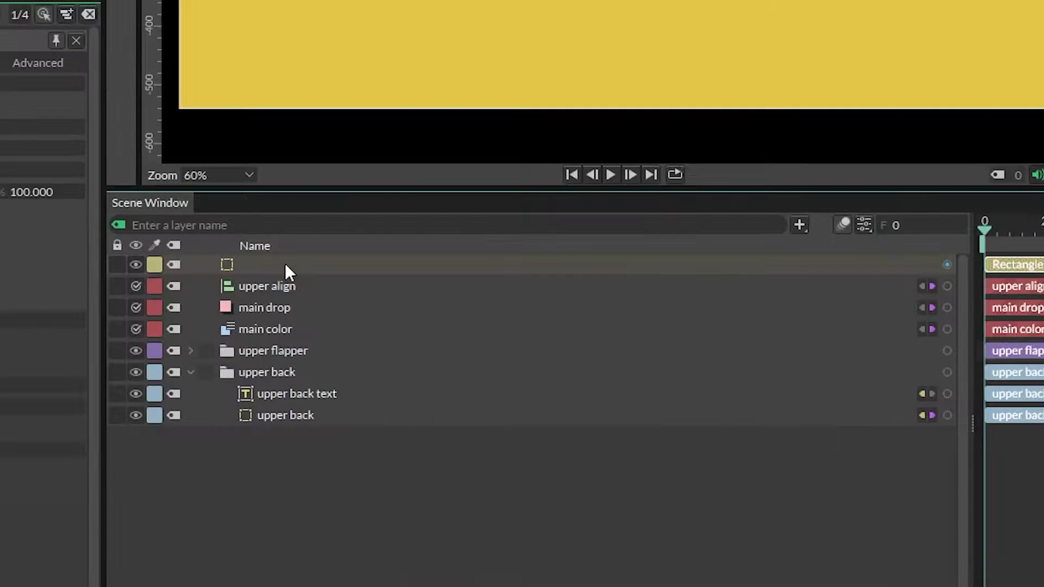
text(lower back)
key(Return)
drag(285, 264, 302, 489)
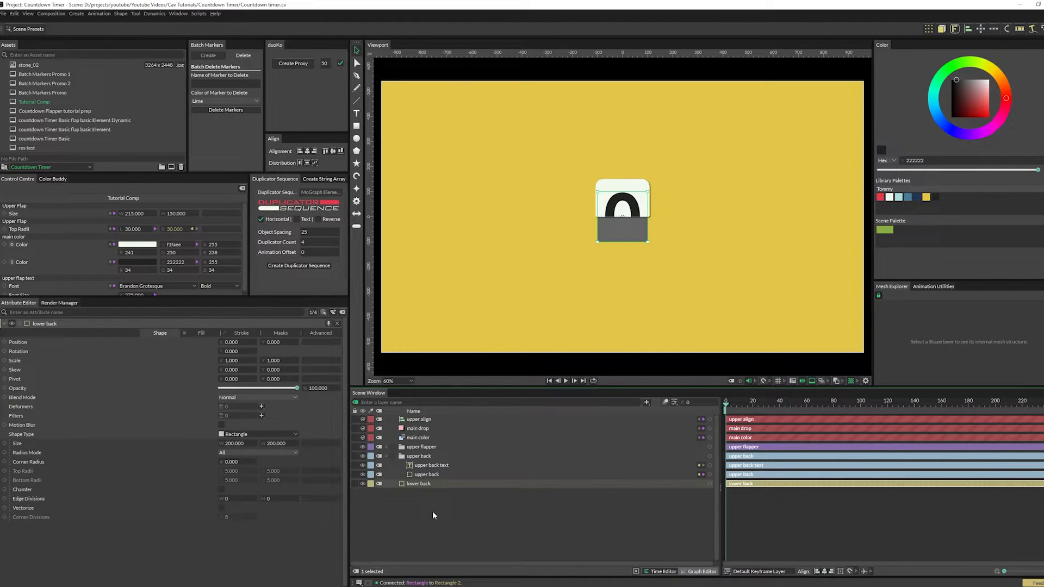
click(433, 513)
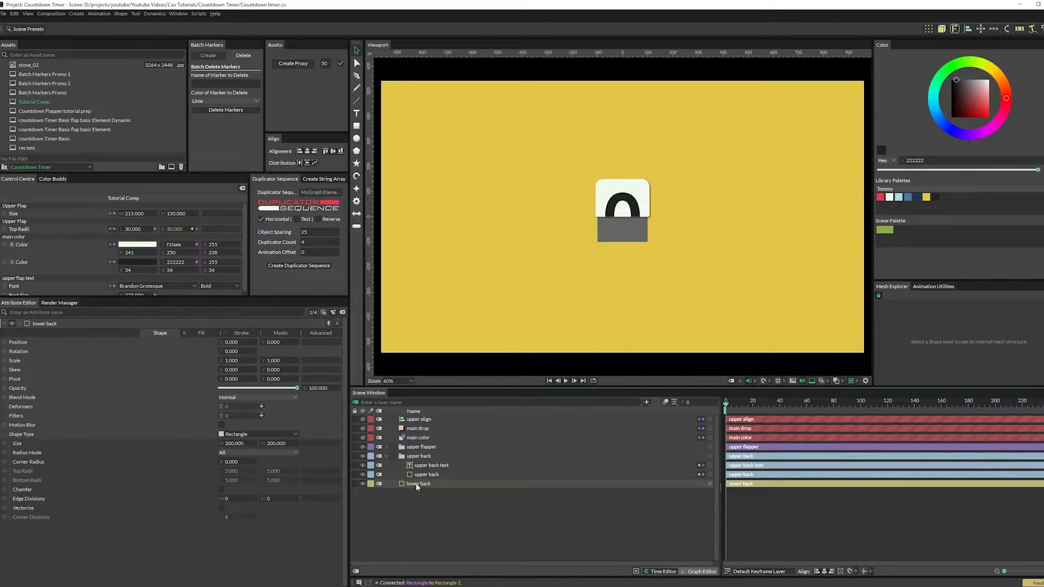
Step: Connect main color's color 0 to lower back's fill and the Upper Flap Size control to lower back's size
click(201, 333)
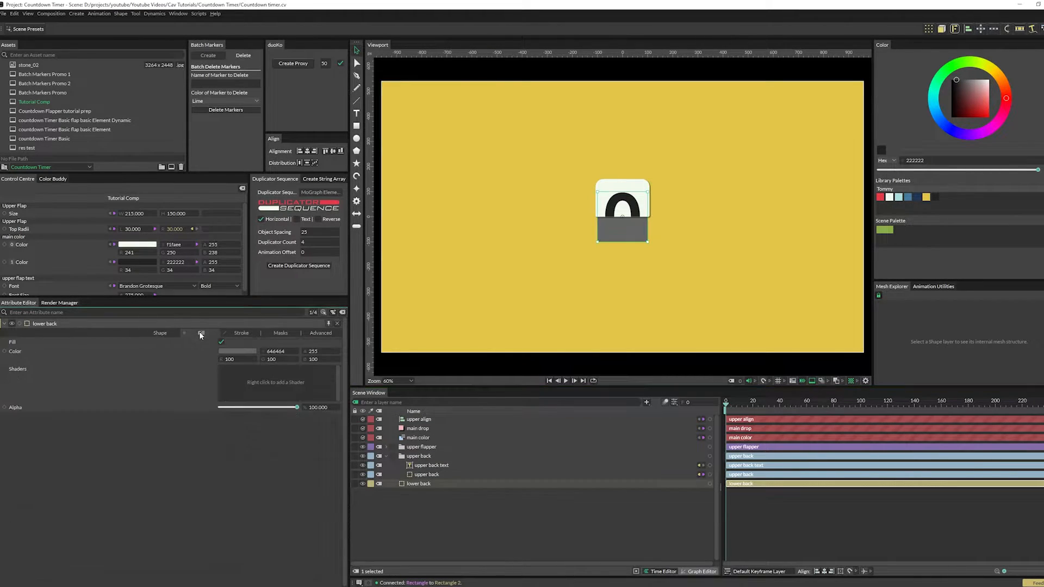
drag(8, 245, 184, 342)
click(160, 334)
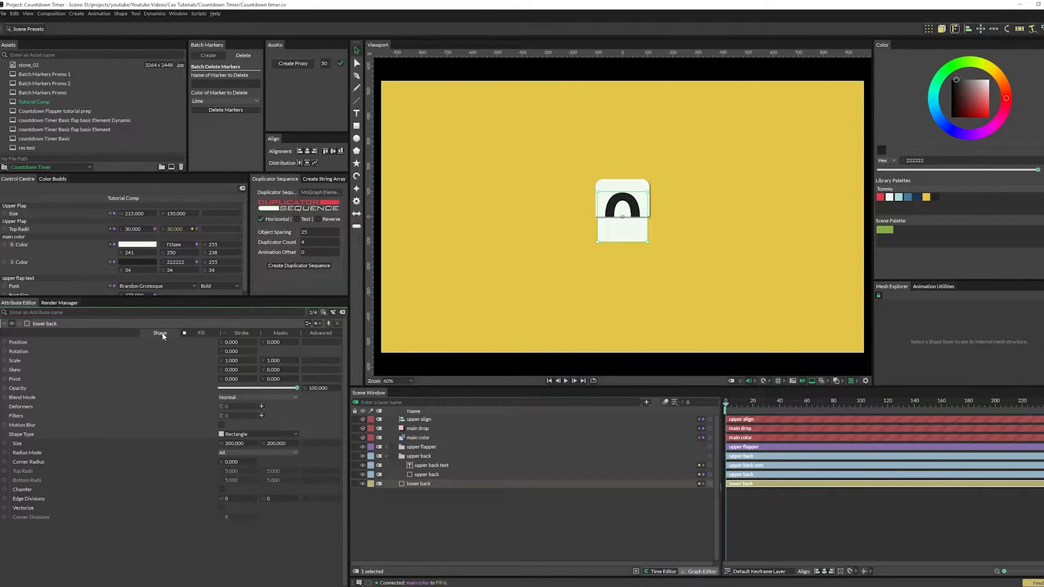
drag(4, 215, 15, 444)
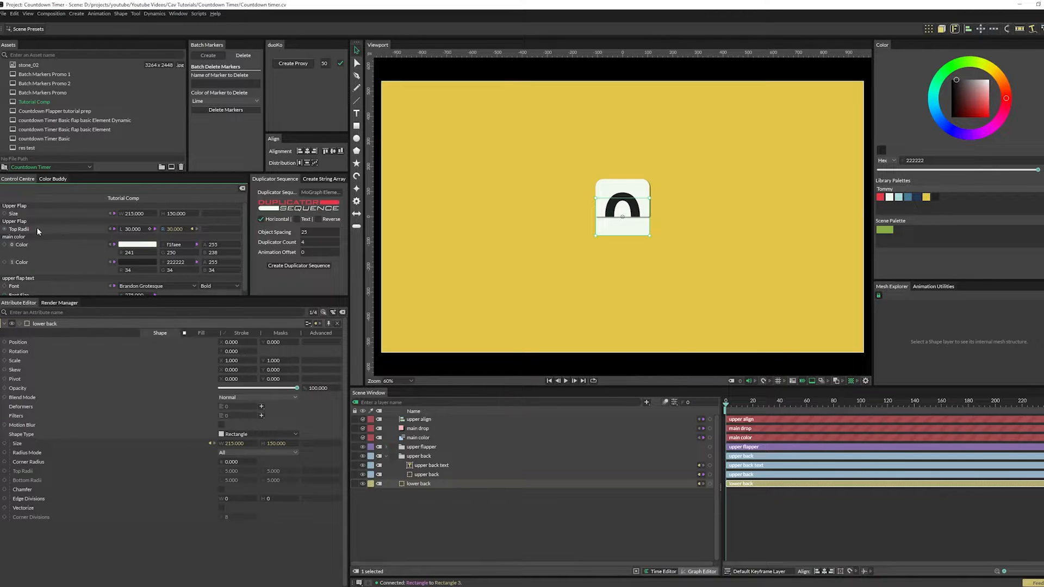
Step: Set lower back's Radius Mode to Individual and connect the Upper Flap Top Radii control to its Bottom Radii
click(262, 449)
click(247, 462)
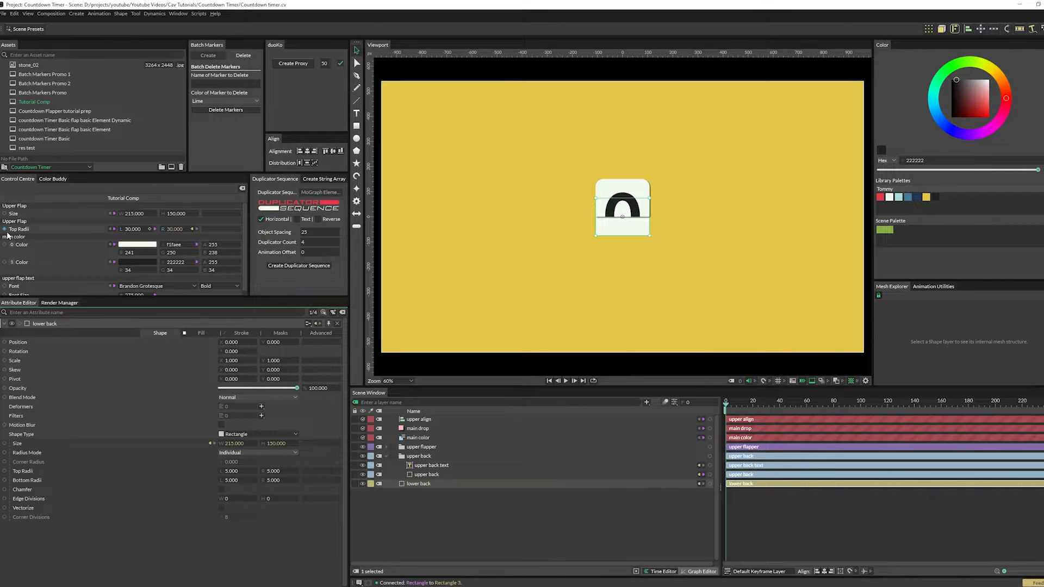
drag(4, 232, 41, 482)
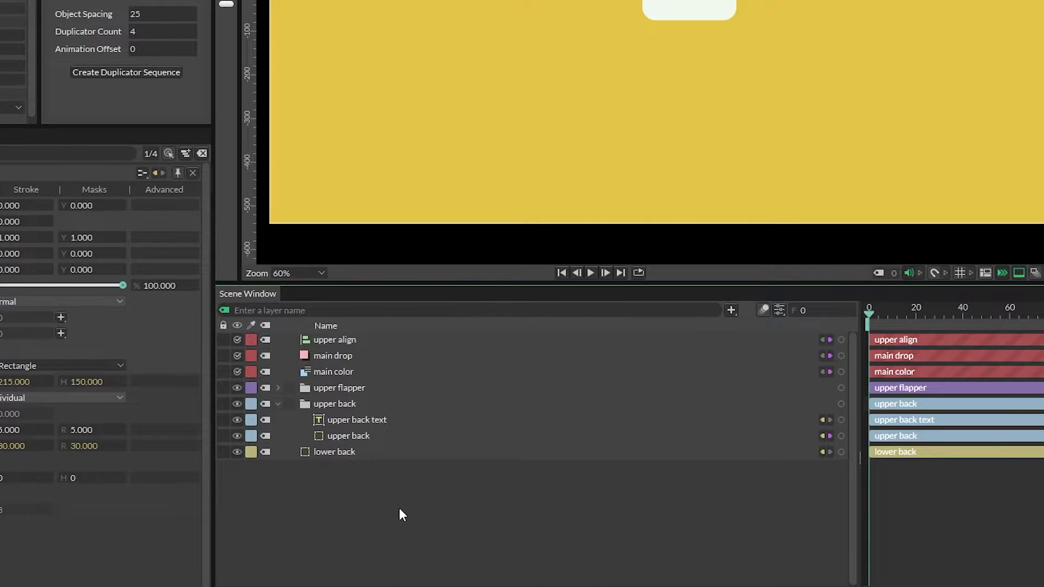
Step: Add an Align behaviour named "lower align" with Y set to -1 and connect it to lower back's Deformers
key(ctrl+period)
text(alig)
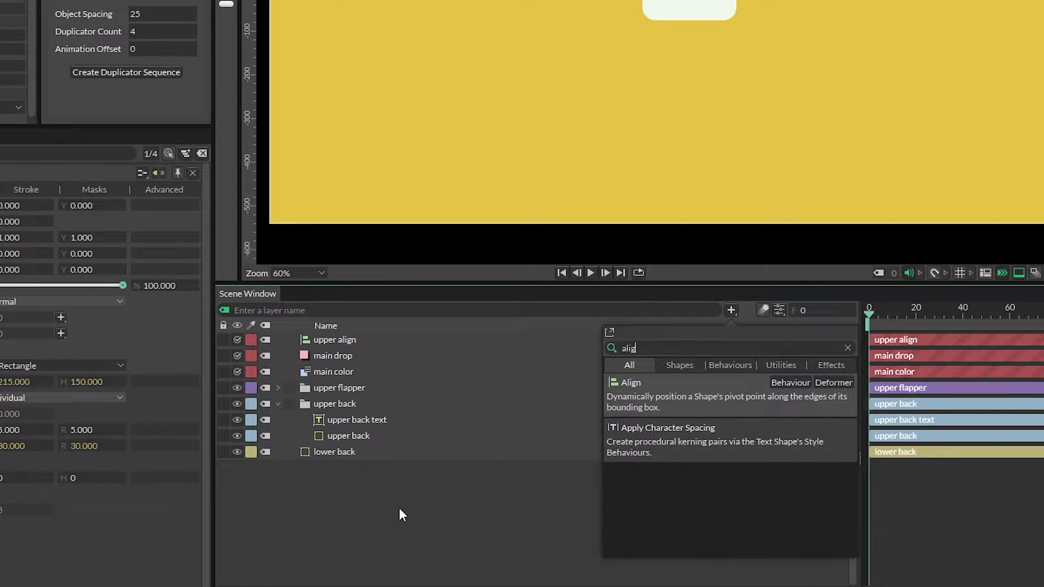
key(Return)
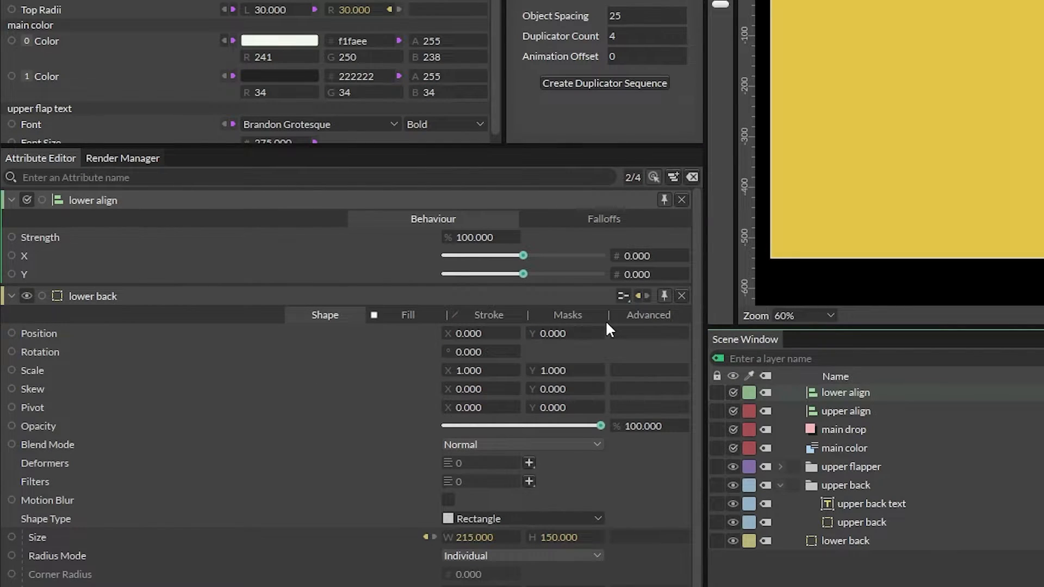
drag(520, 275, 392, 269)
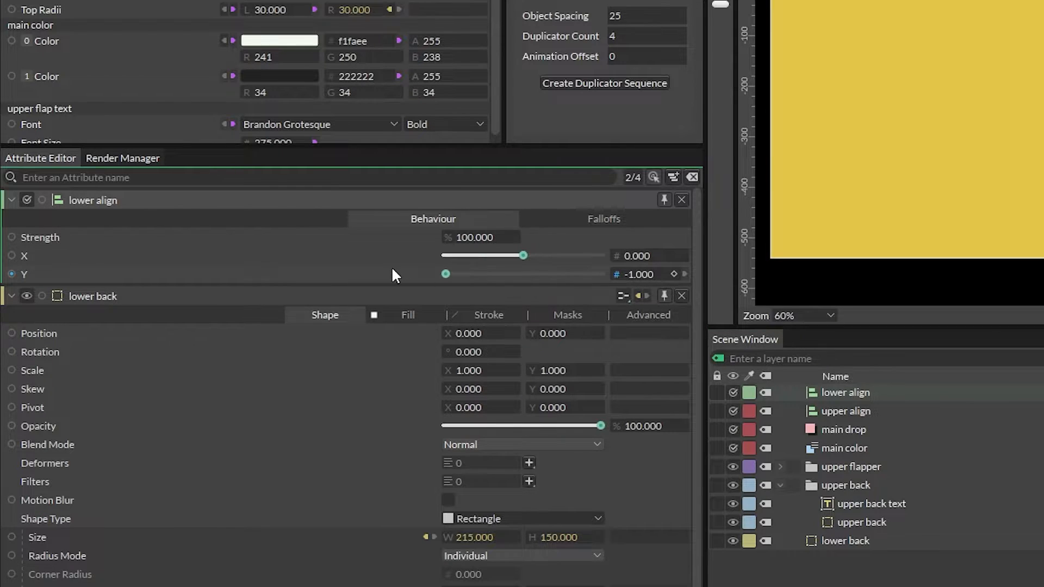
drag(710, 419, 419, 494)
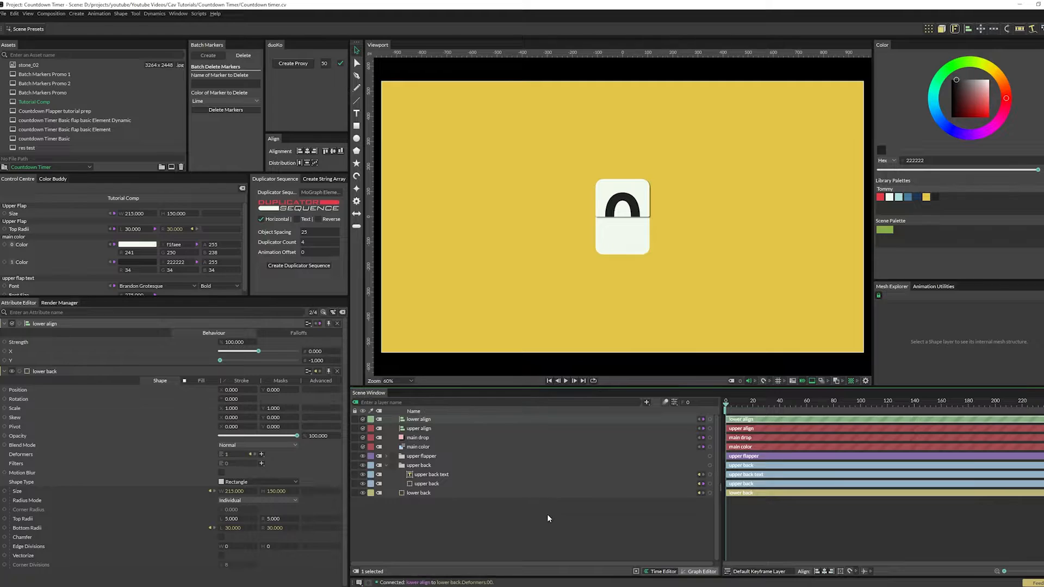
Step: Connect the main drop shadow to lower back's Filters
drag(710, 438, 425, 495)
mouse_move(449, 499)
click(532, 498)
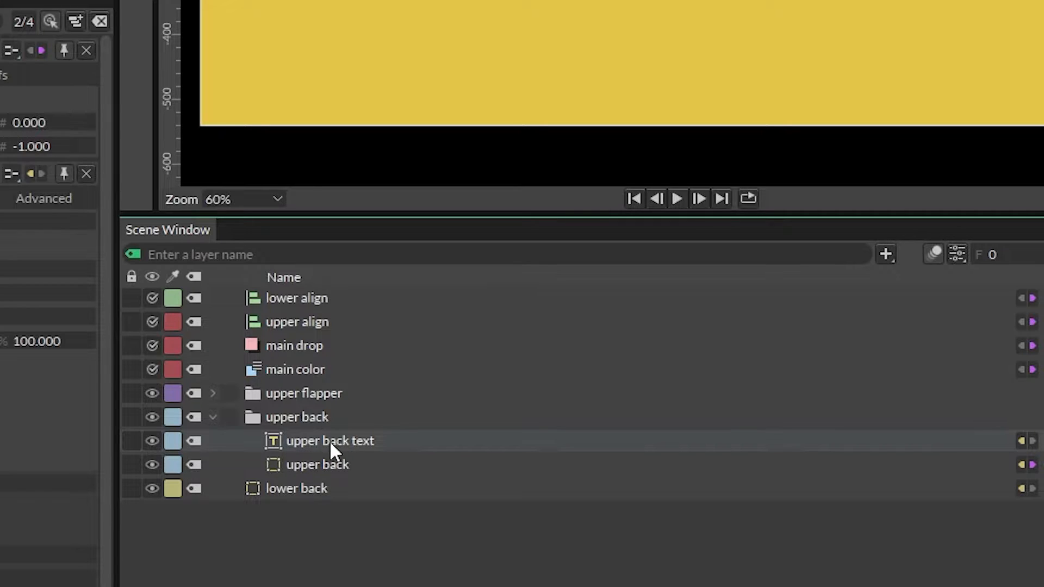
Step: Duplicate upper back text, move the copy out of the upper back group to just above lower back, and rename it "lower back text"
key(ctrl+d)
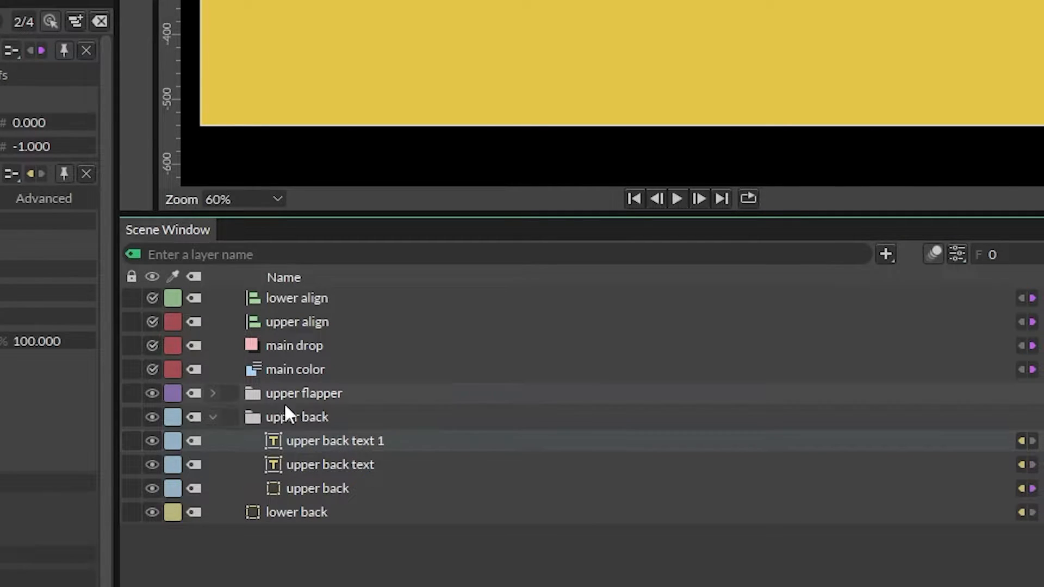
drag(320, 440, 299, 502)
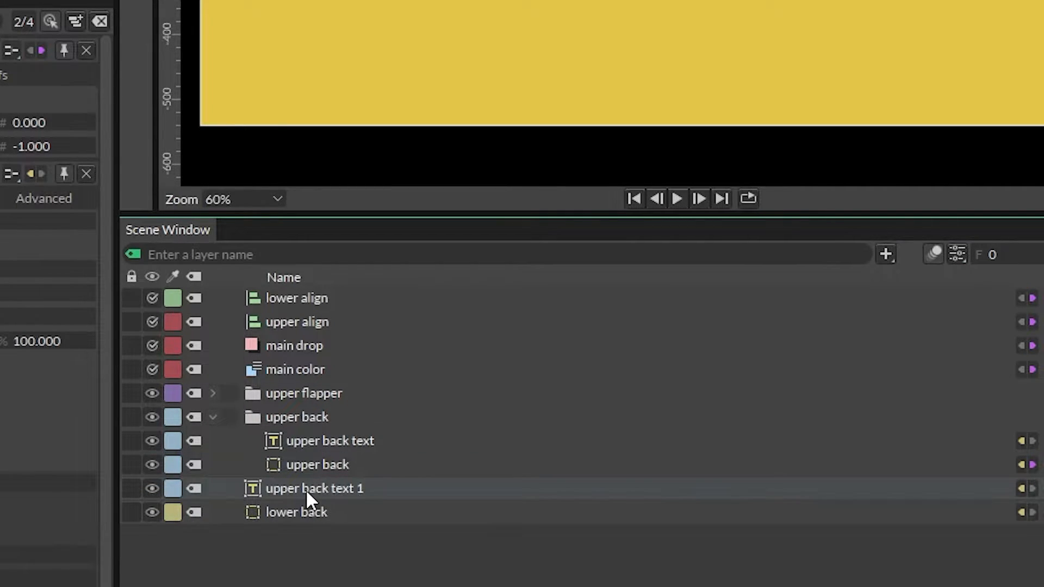
double_click(306, 488)
text(lower back text)
key(Return)
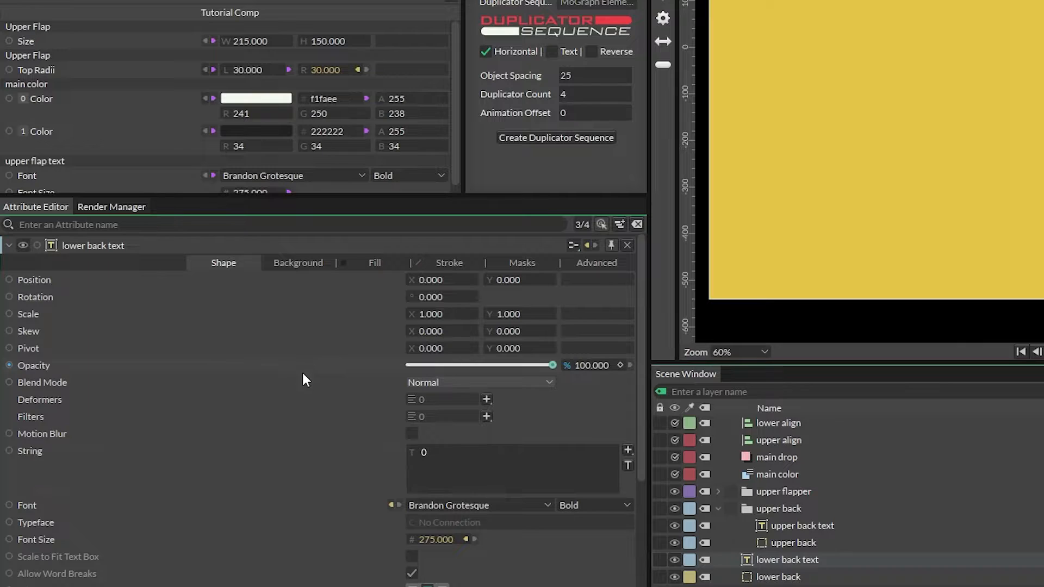
Step: Replace lower back text's clipping mask with the lower back shape and make lower back visible again
click(374, 263)
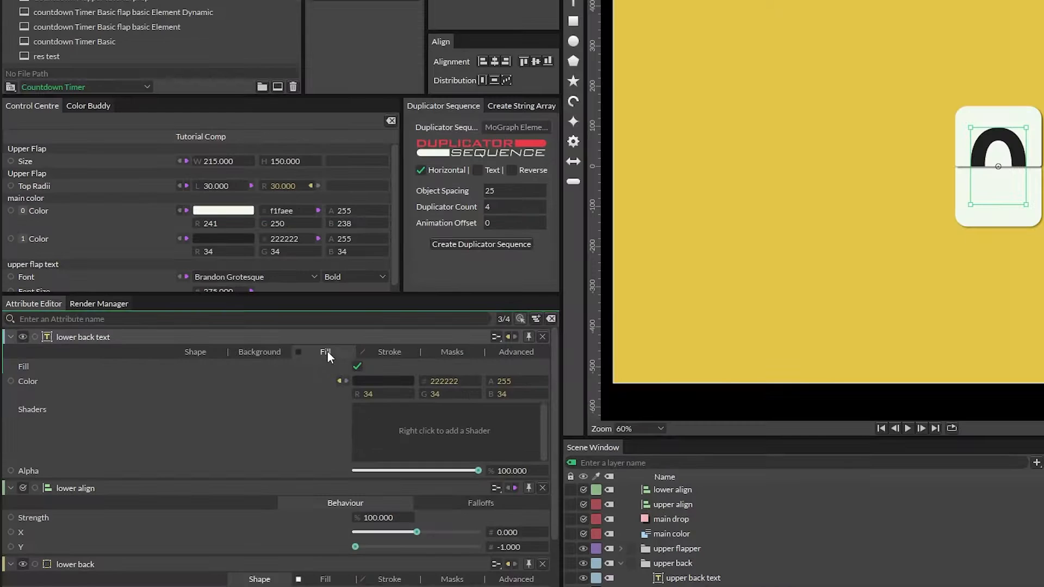
click(452, 352)
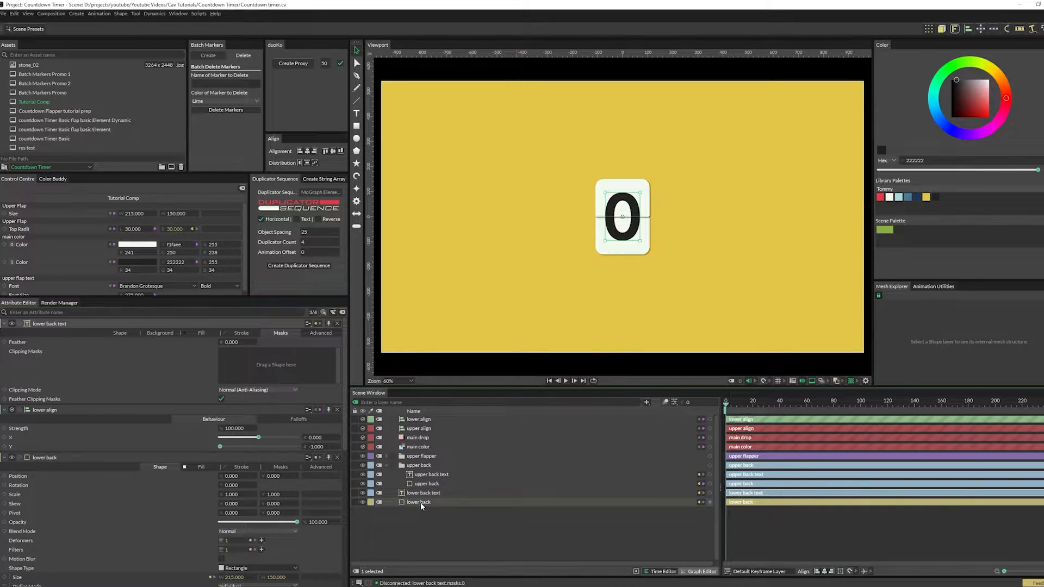
drag(420, 502, 292, 370)
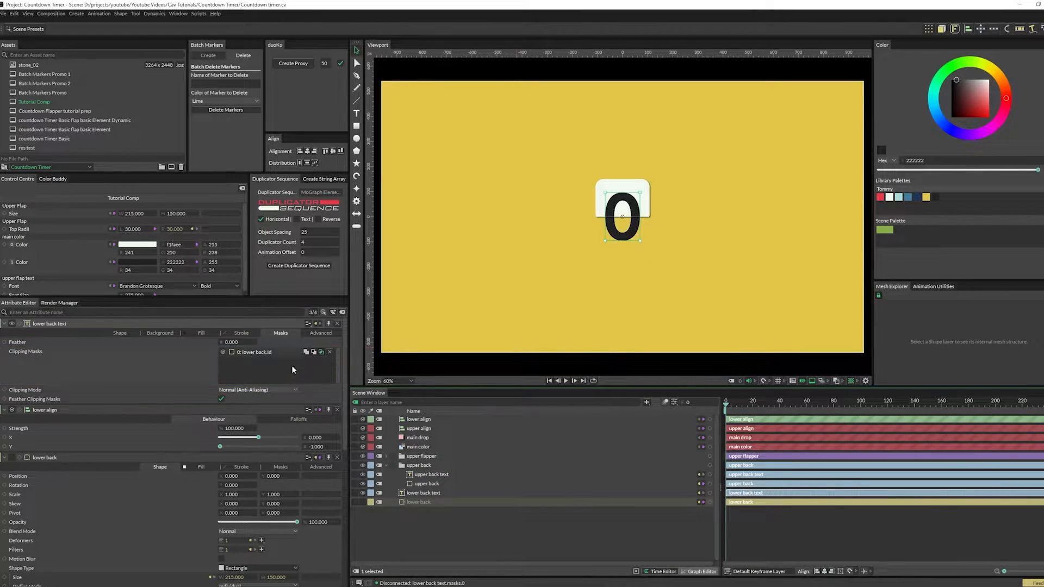
click(363, 502)
Step: Group lower back text with lower back and name the group "lower back"
shift+click(426, 493)
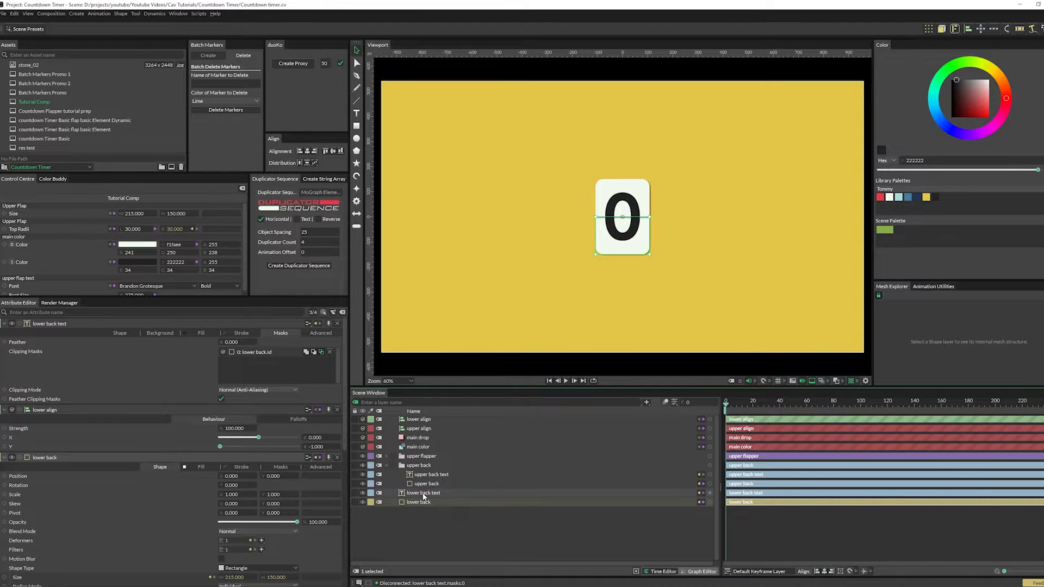
key(ctrl+g)
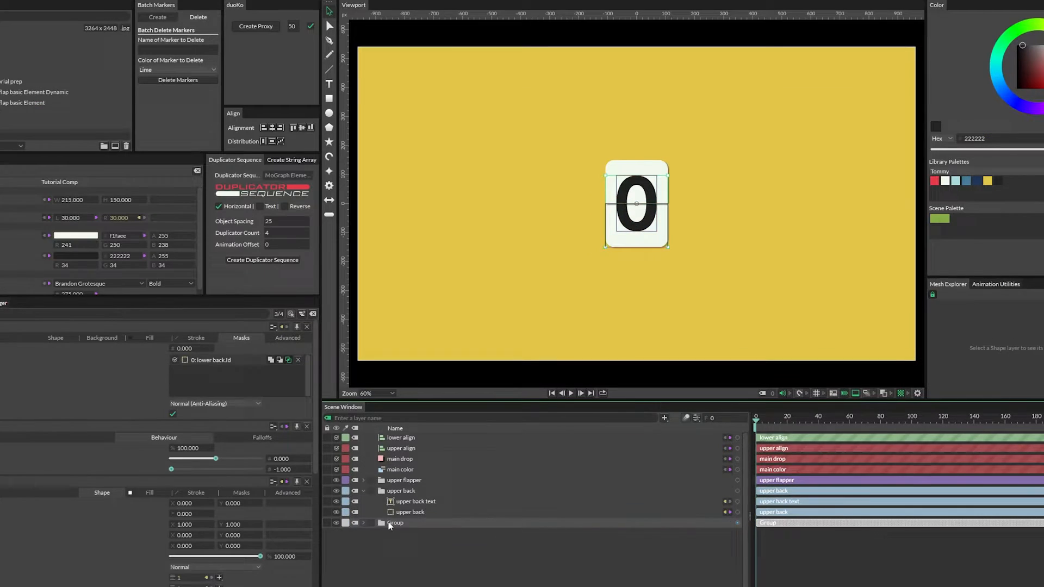
double_click(390, 524)
text(lower back)
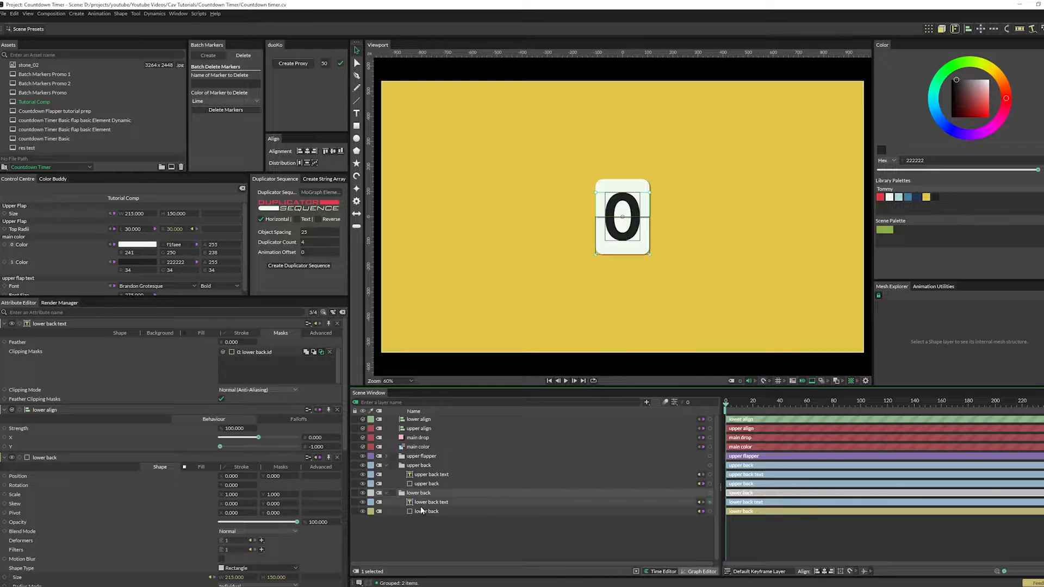
key(Return)
Step: Duplicate the lower back group and rename the copy "lower flapper"
click(421, 495)
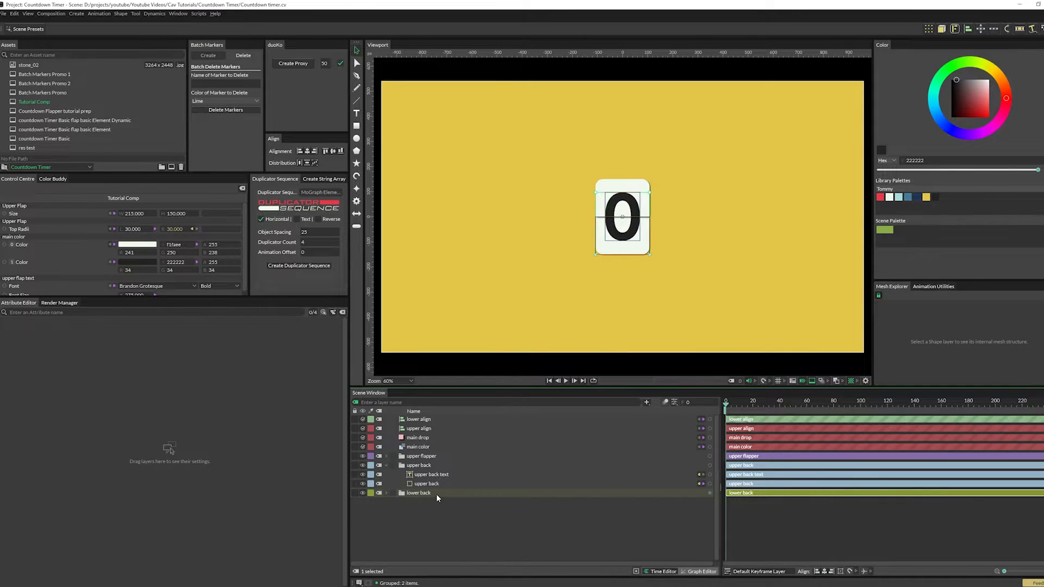
key(ctrl+d)
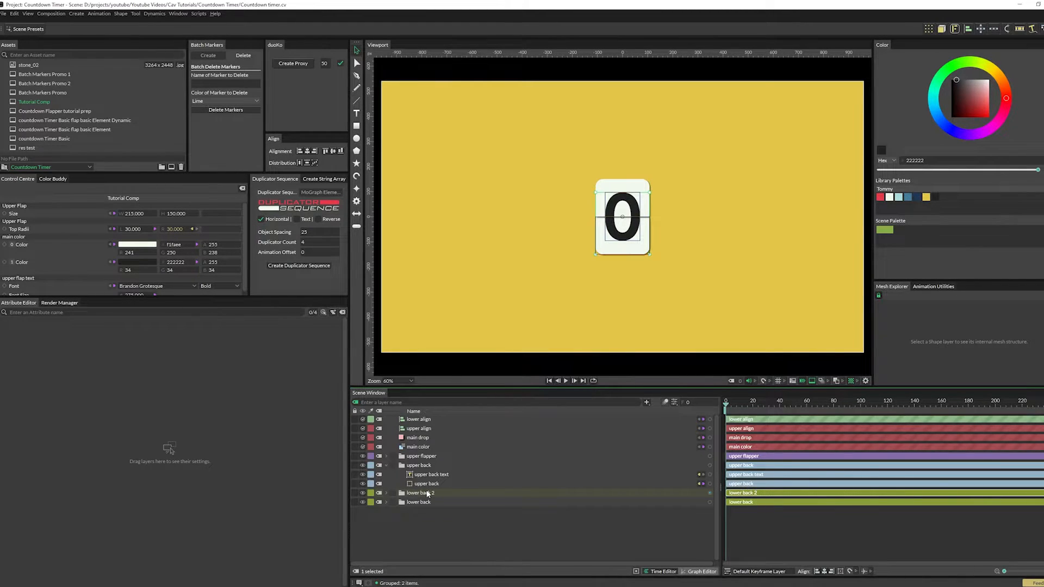
double_click(428, 493)
text(lower flap)
text(lower)
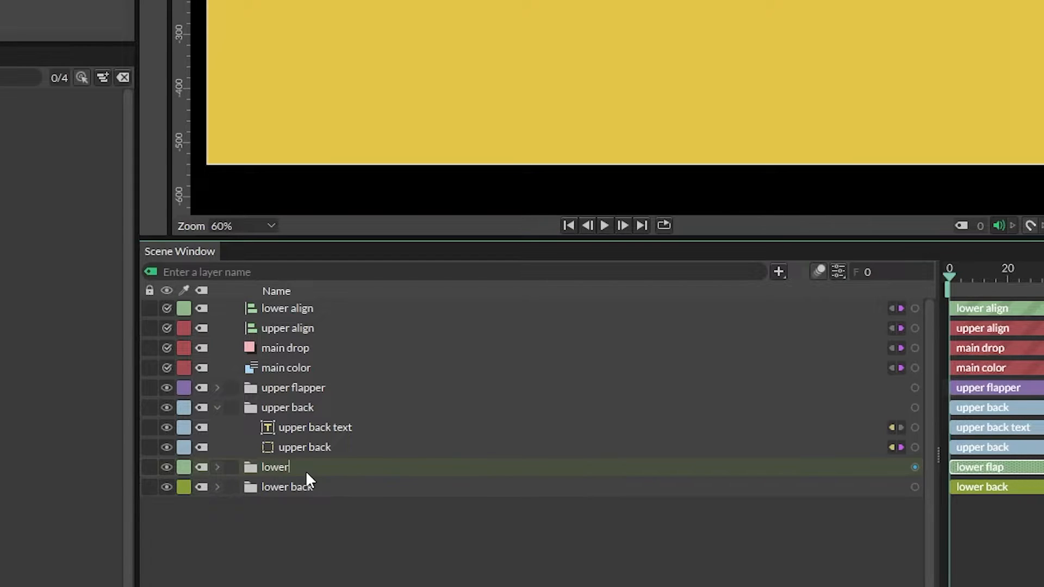
text( flapper)
key(Return)
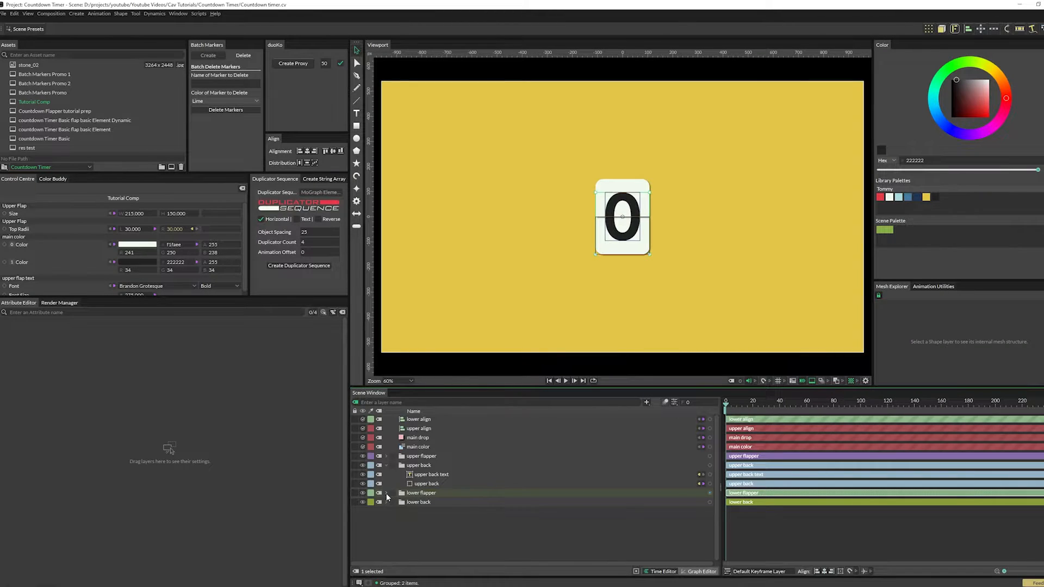
Step: Rename the text and rectangle inside the lower flapper group as "lower flap text" and "lower flap"
click(217, 467)
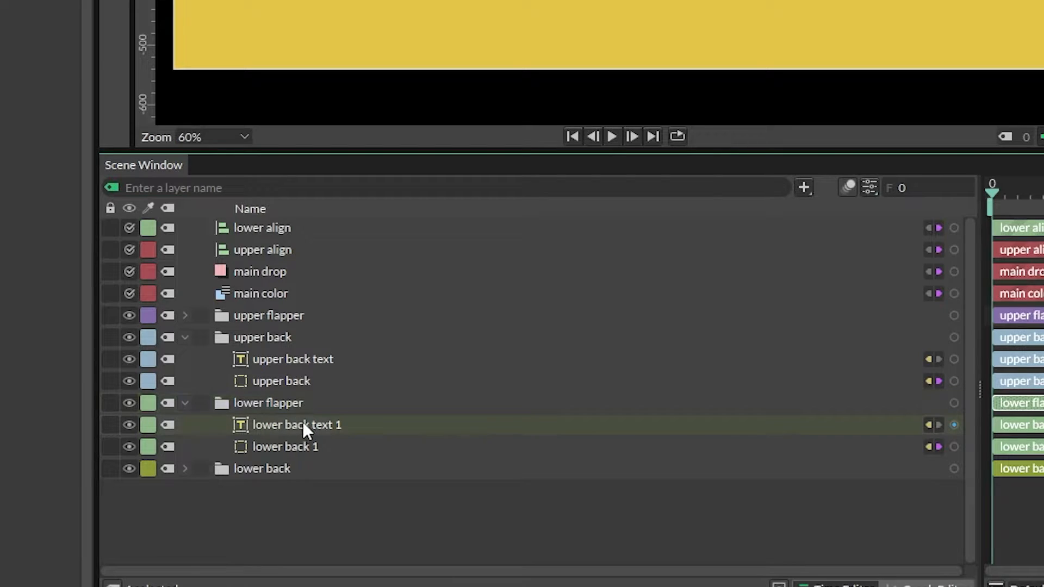
double_click(357, 433)
text(lower fl)
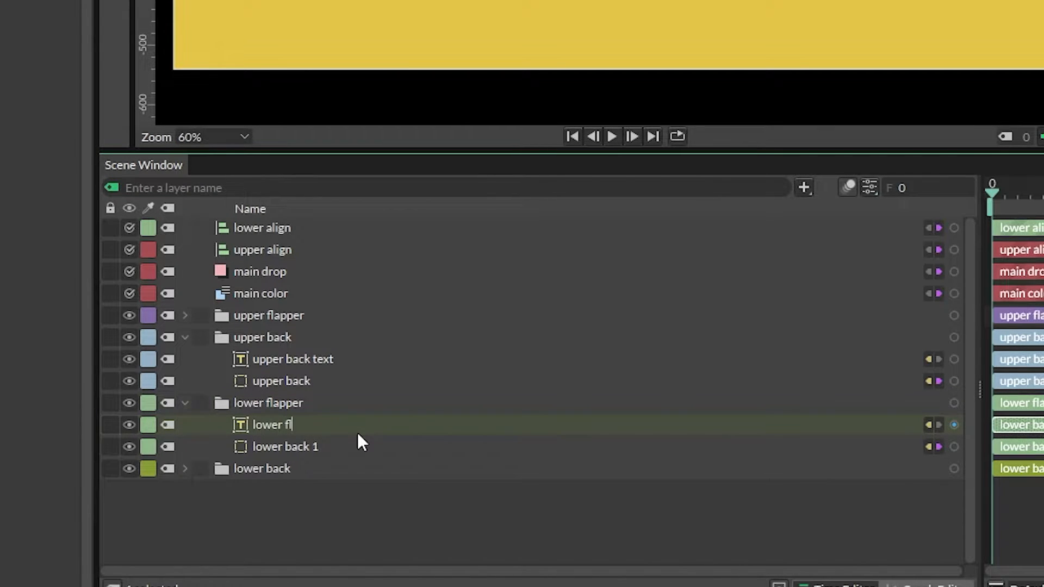
text(ap text)
click(317, 441)
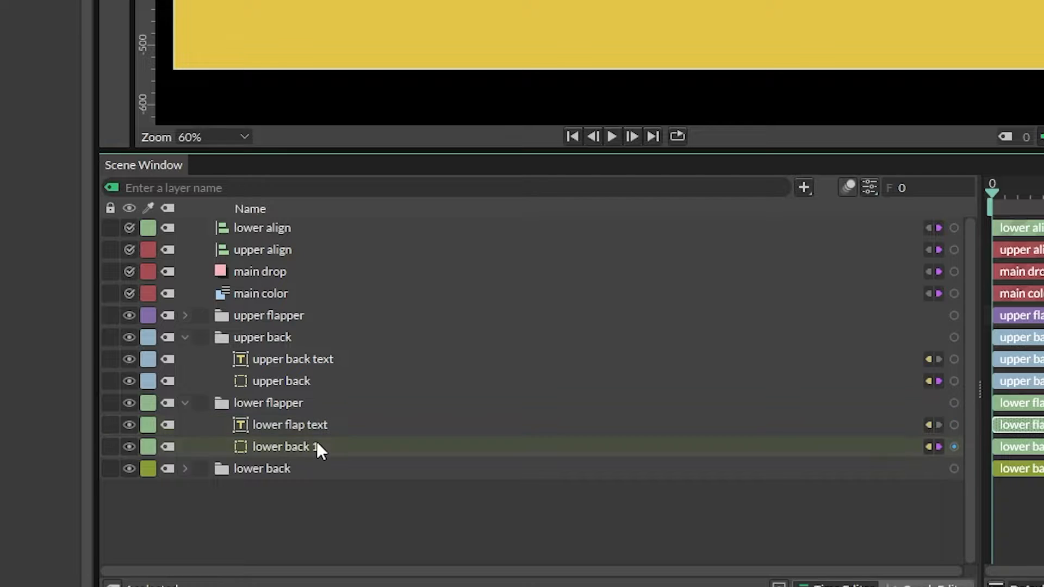
double_click(317, 441)
text(lower flap)
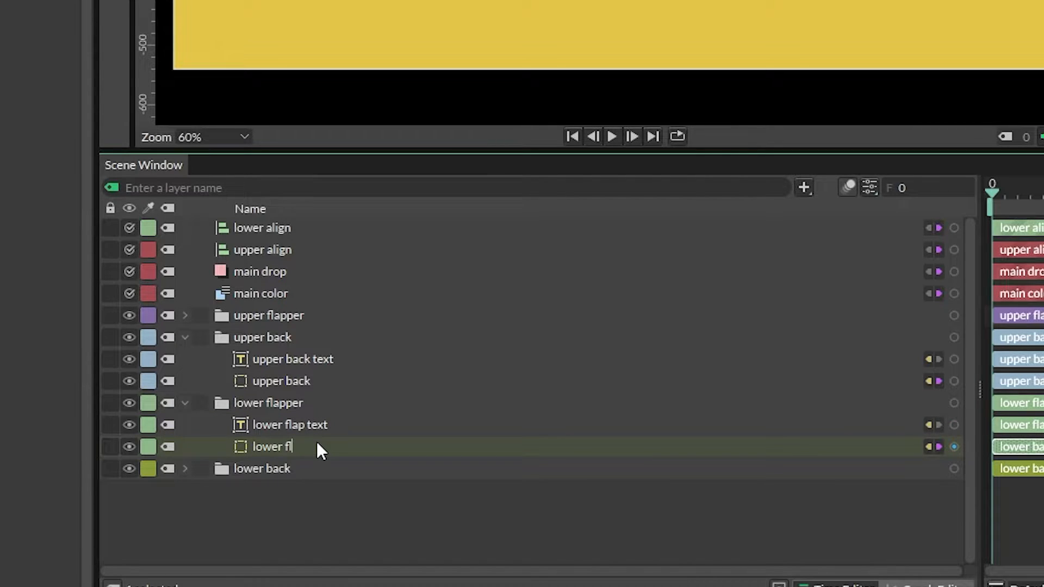
key(Return)
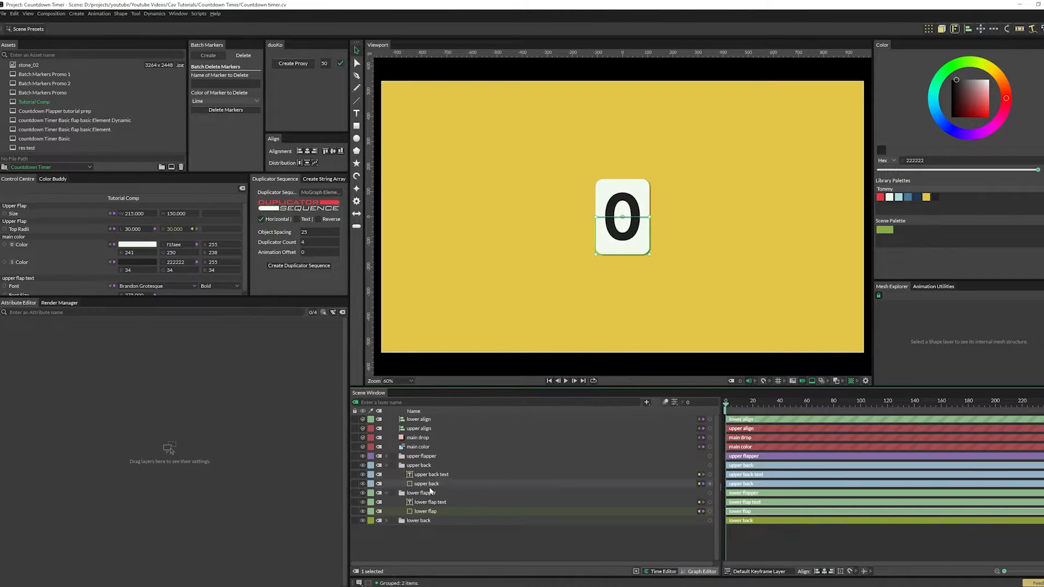
Step: Expand the upper flapper group and filter the layer list by tags to show only purple and green layers
click(386, 456)
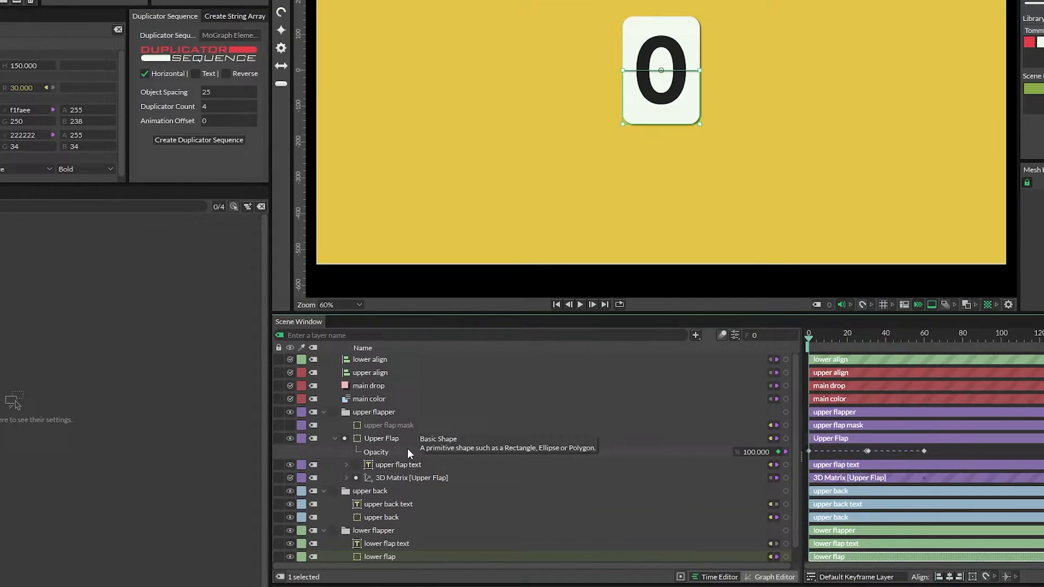
scroll(407, 449, down, 1)
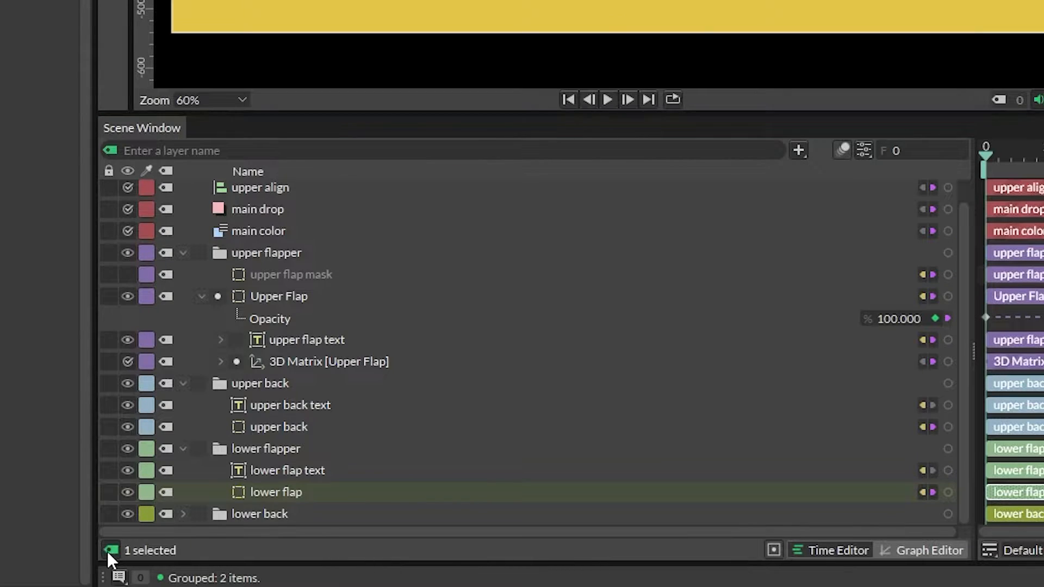
click(111, 551)
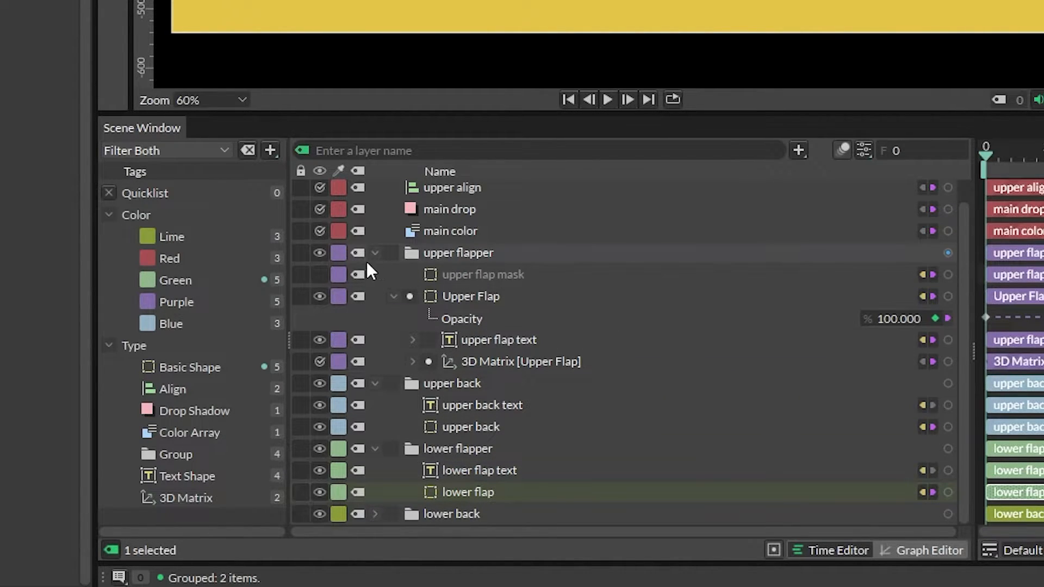
click(178, 304)
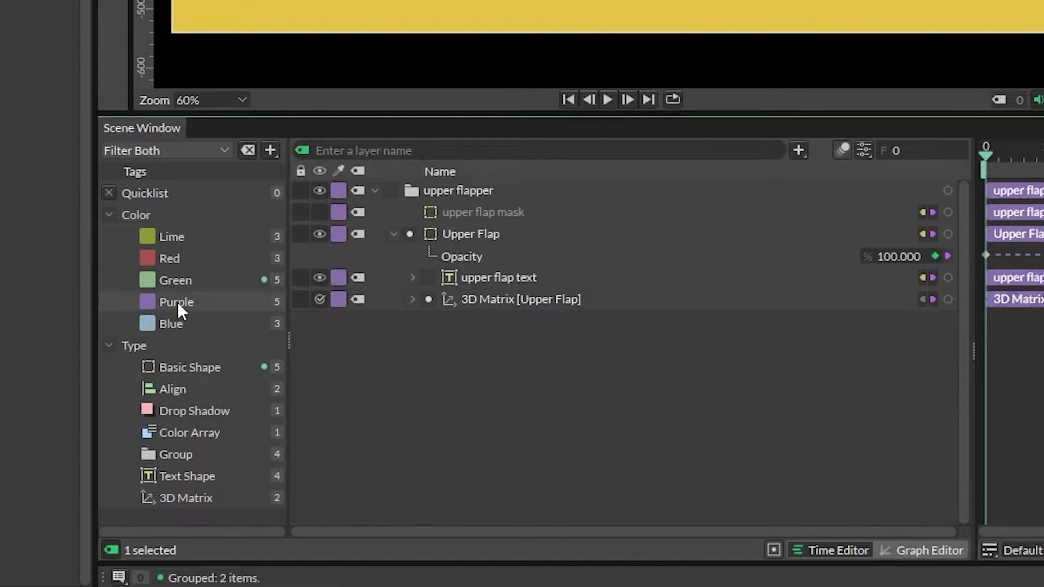
ctrl+click(177, 235)
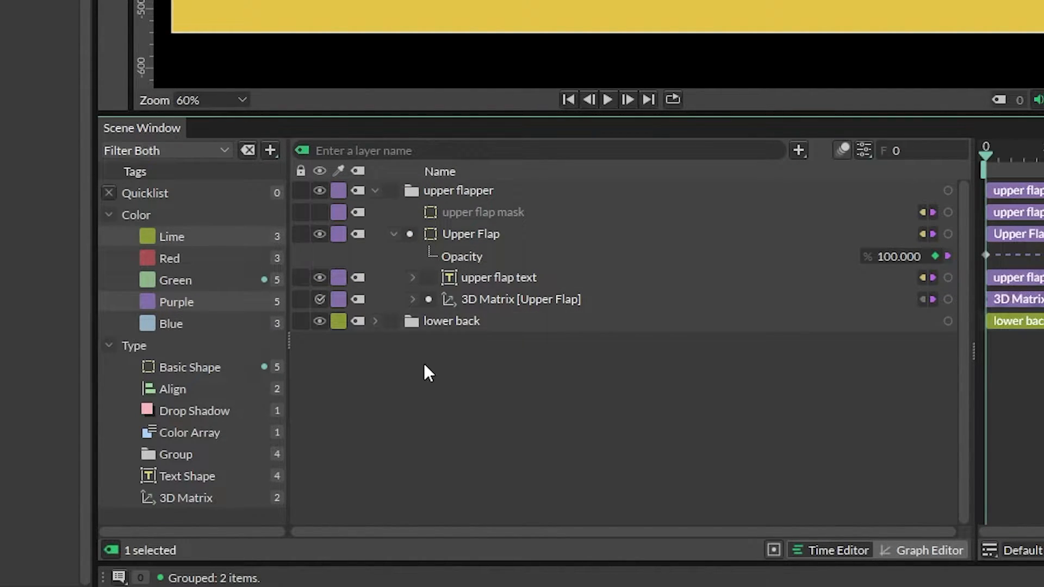
ctrl+click(185, 242)
ctrl+click(177, 275)
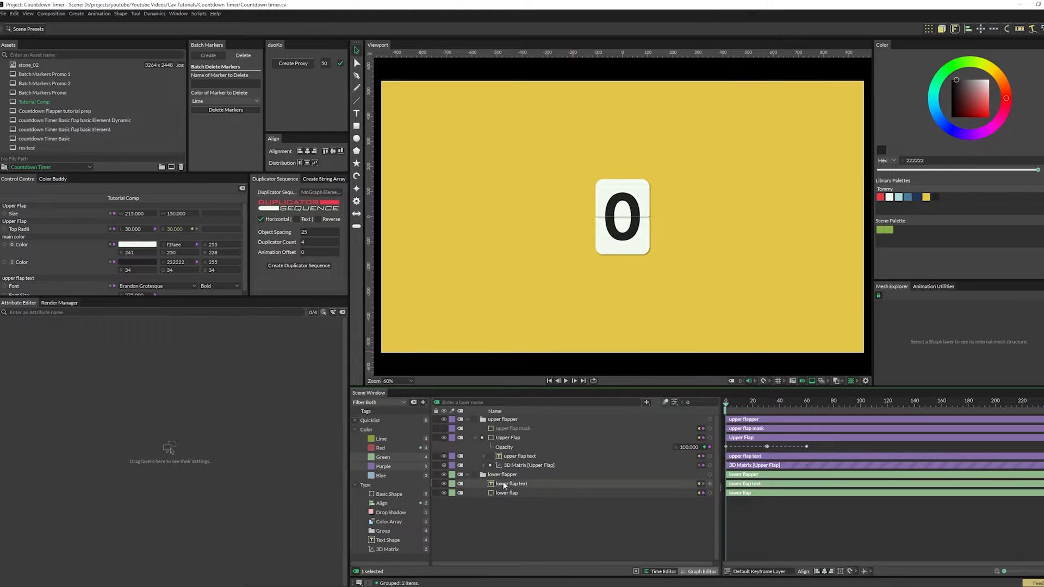
Step: Remove the clipping mask from lower flap text and parent that text under the lower flap shape
click(505, 484)
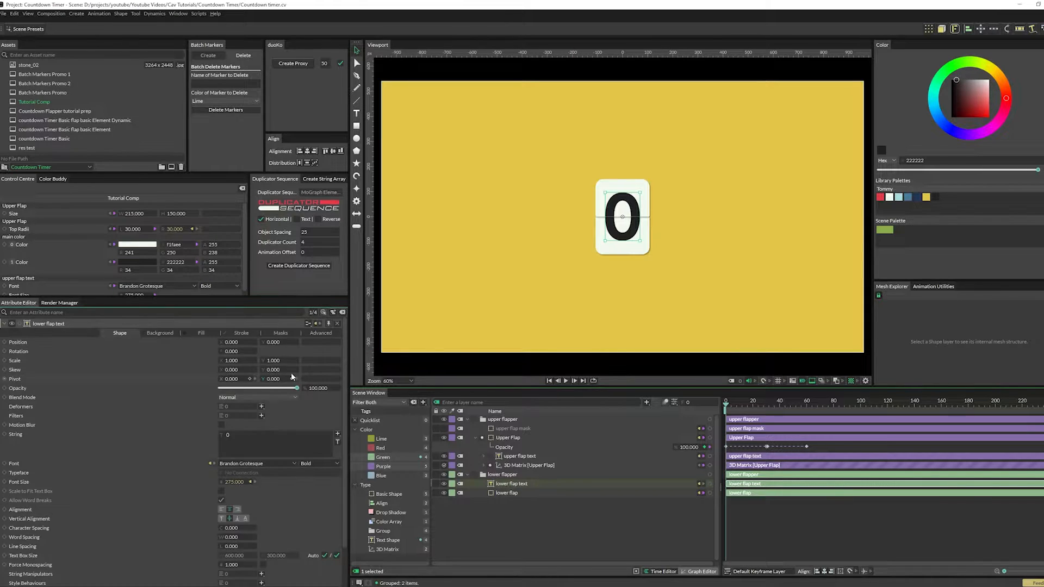
click(282, 333)
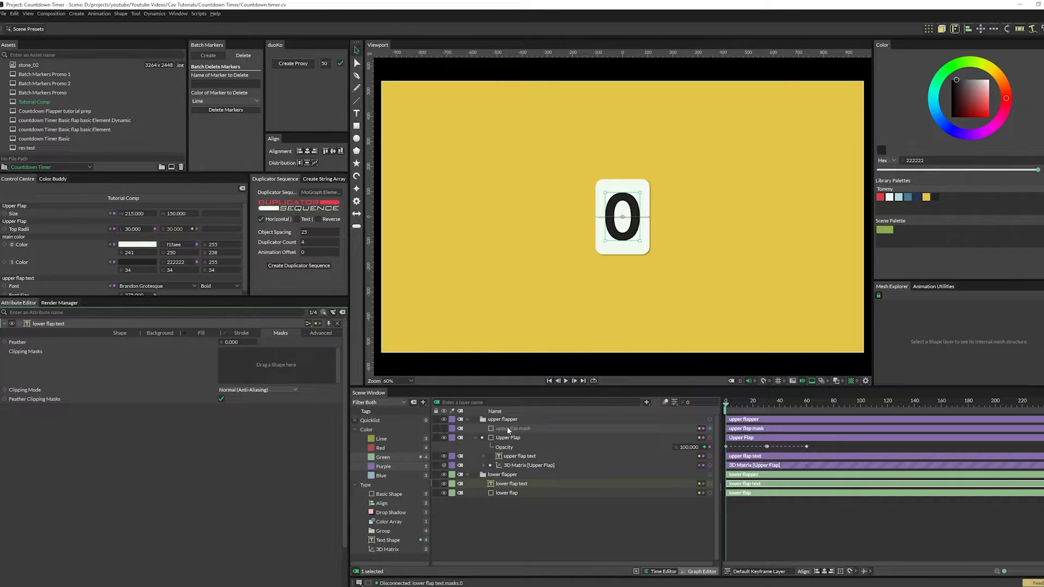
drag(509, 483, 510, 495)
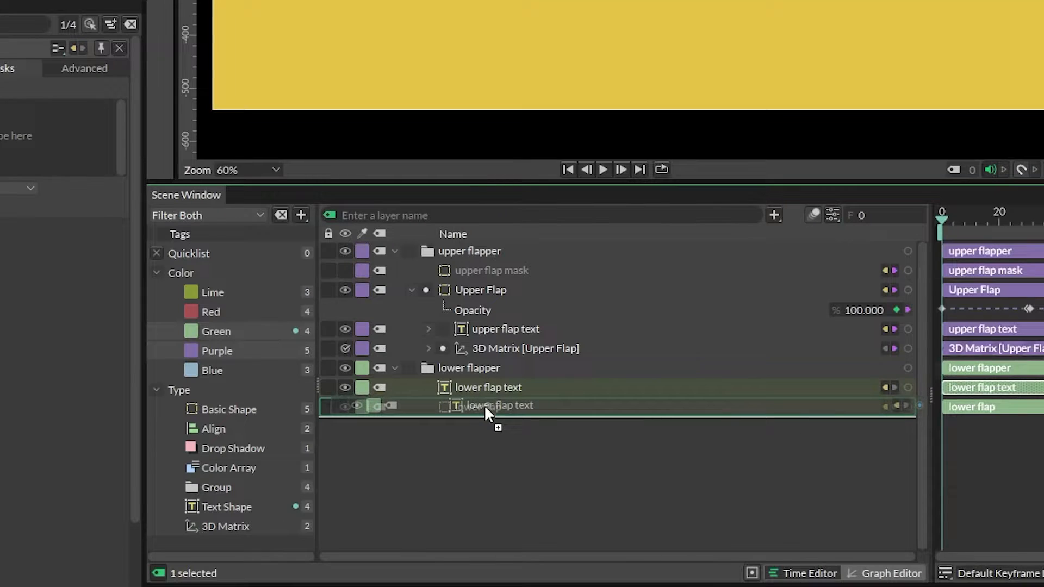
drag(485, 408, 485, 408)
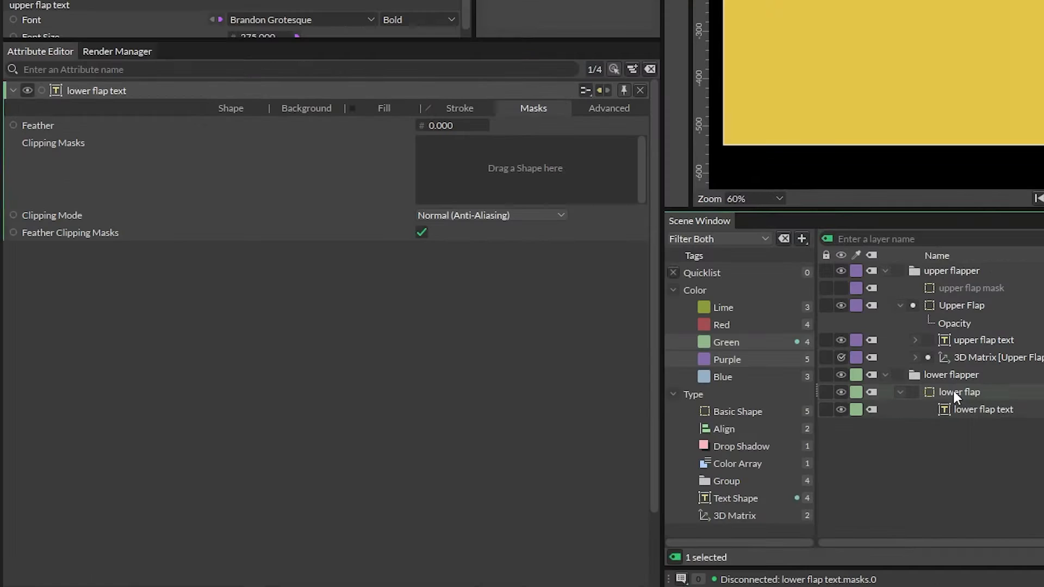
Step: Add a 3D Matrix deformer to lower flap and set its Align Y to -1
click(953, 392)
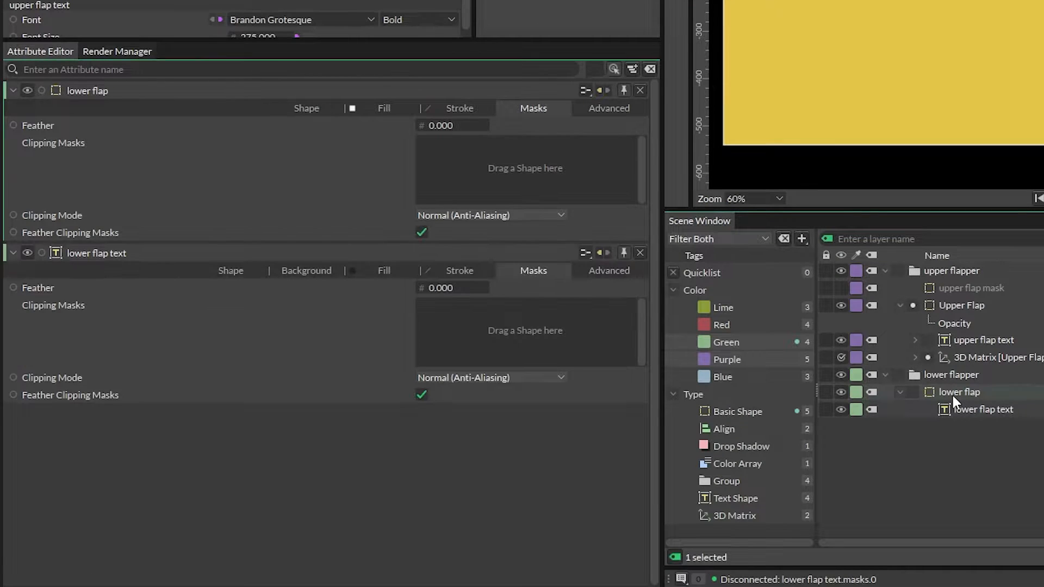
click(321, 109)
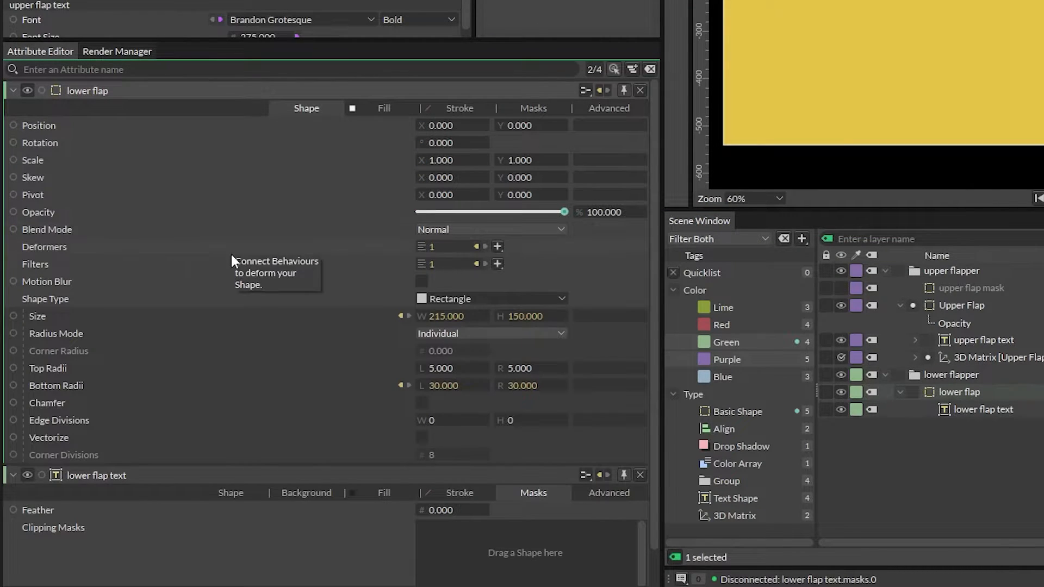
click(497, 246)
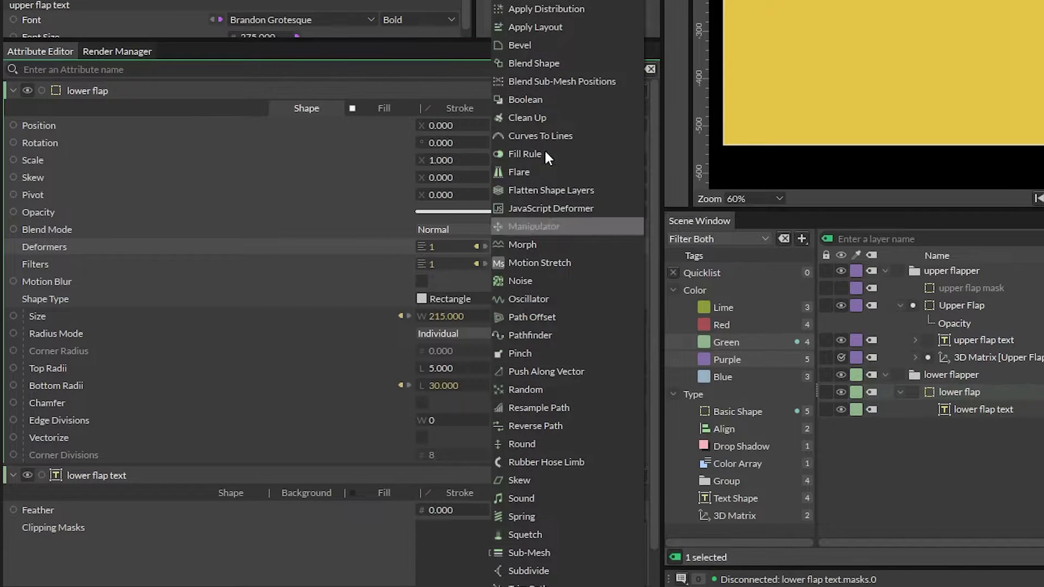
click(535, 2)
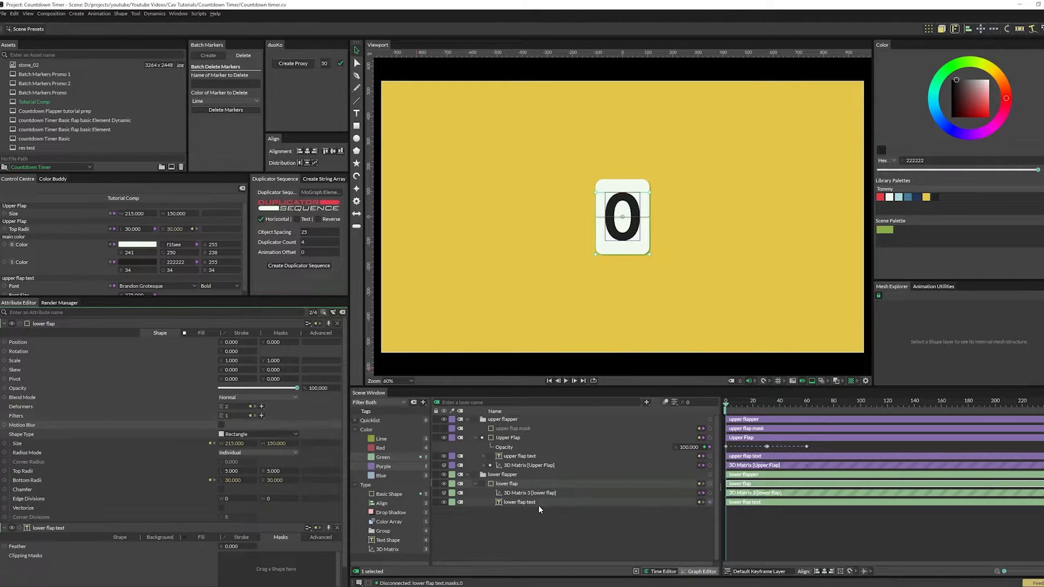
click(514, 492)
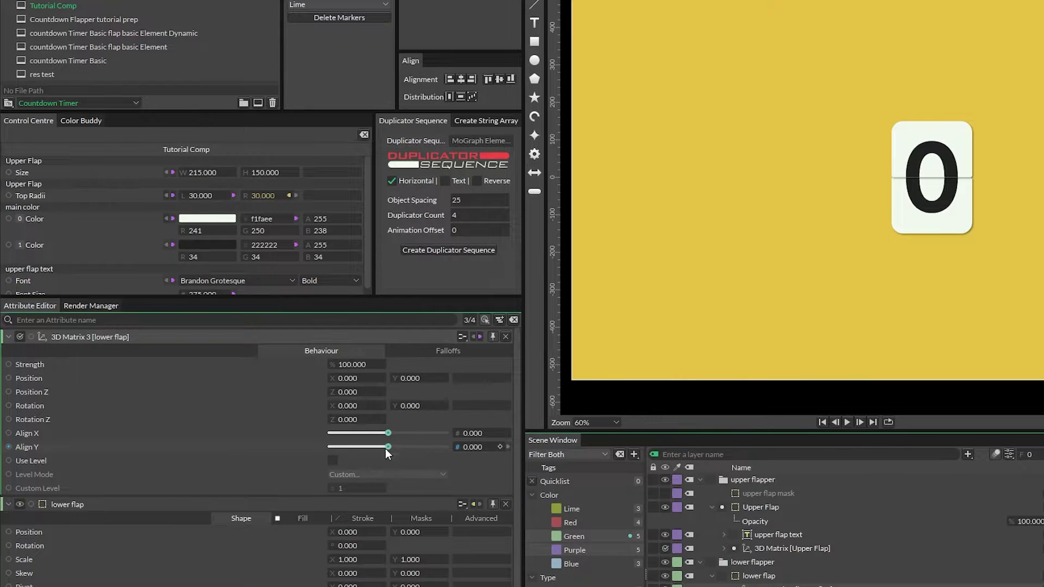
drag(385, 446, 284, 445)
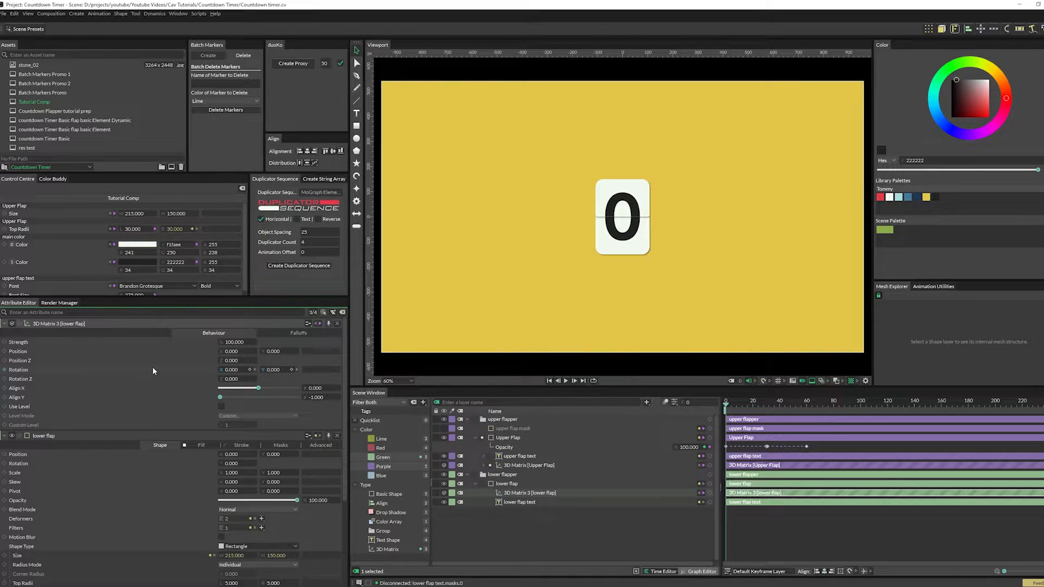
Step: Keyframe the lower flap 3D Matrix's X rotation from -180 at frame 0 to 0 at frame 60
click(250, 370)
click(807, 403)
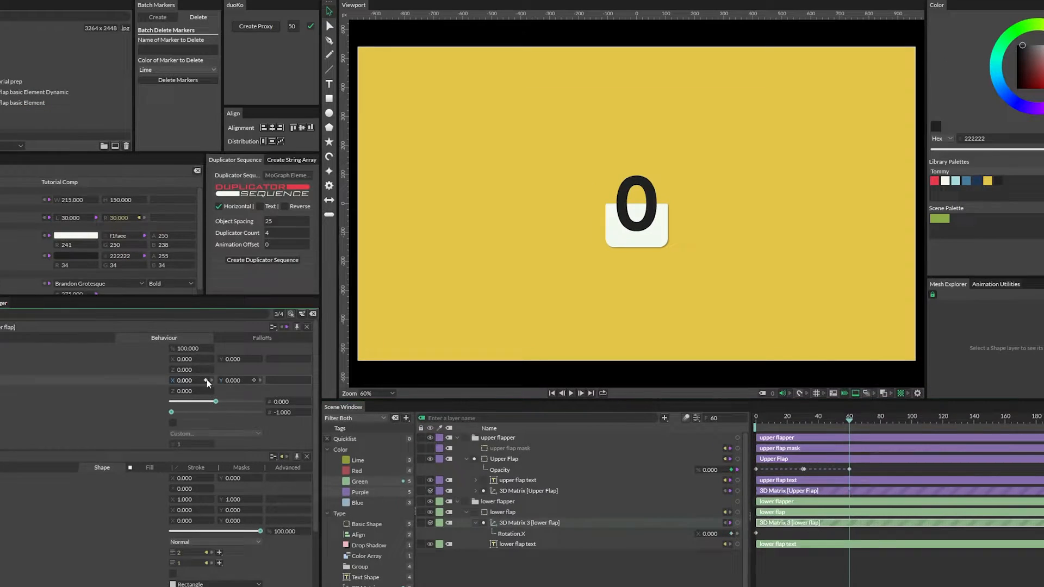
click(206, 381)
click(756, 418)
click(184, 380)
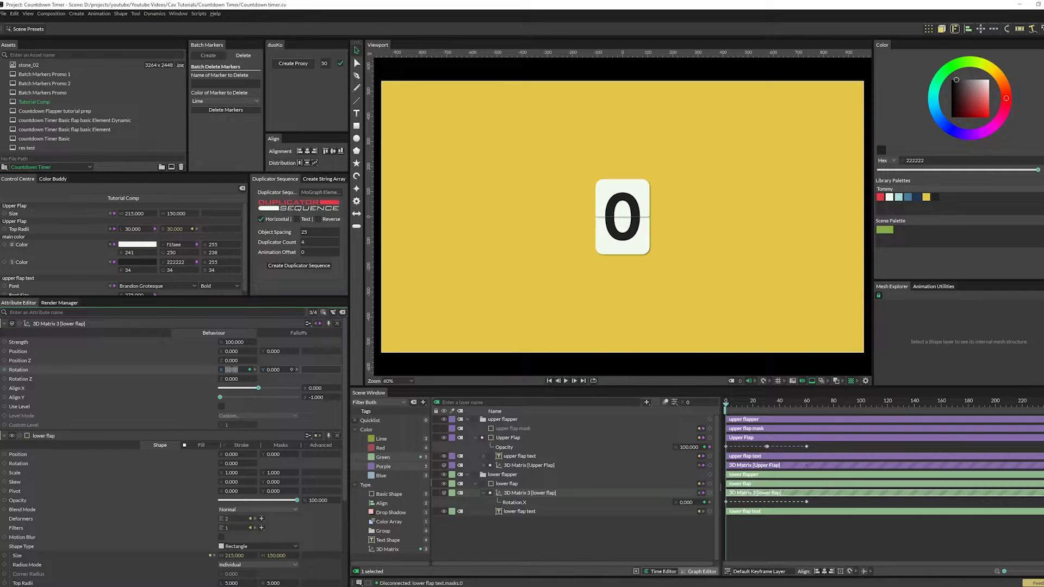
key(BackSpace)
text(-180)
key(Return)
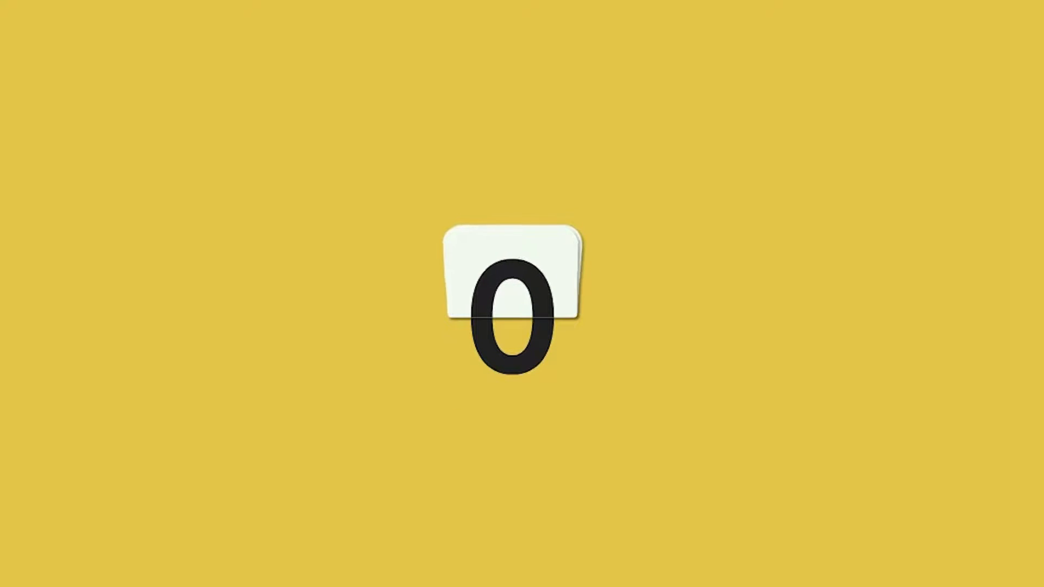
drag(725, 405, 759, 406)
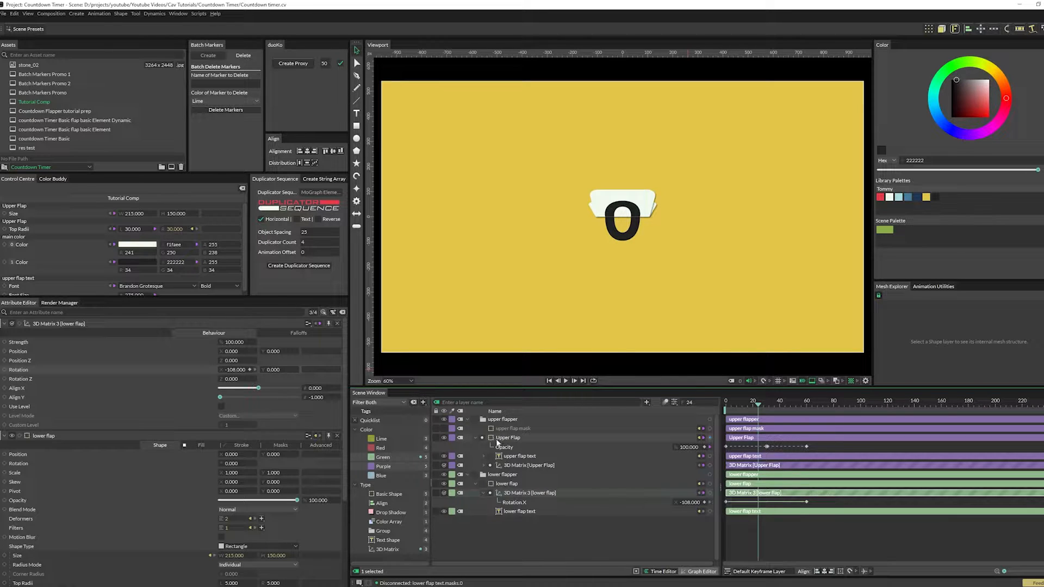
Step: Copy the easing from the Upper Flap's Rotation X keyframes and paste it onto the lower flap's Rotation X keyframes
click(483, 465)
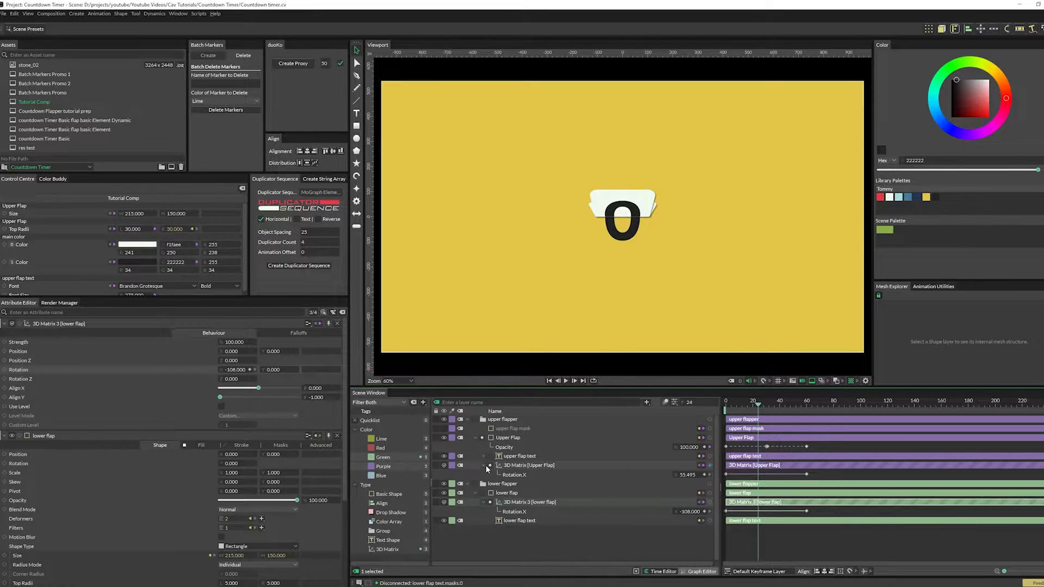
drag(857, 398, 657, 414)
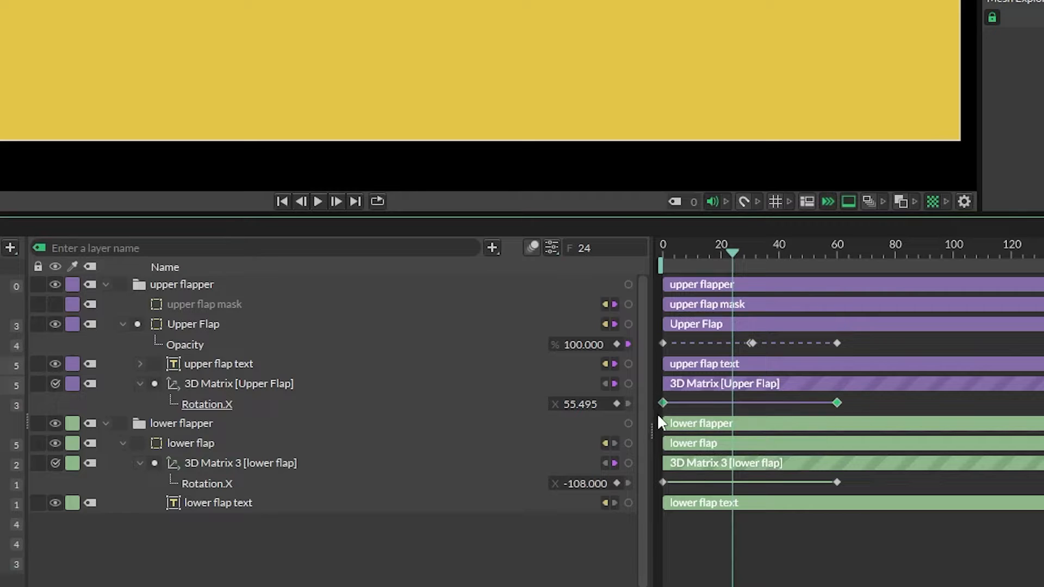
right_click(663, 403)
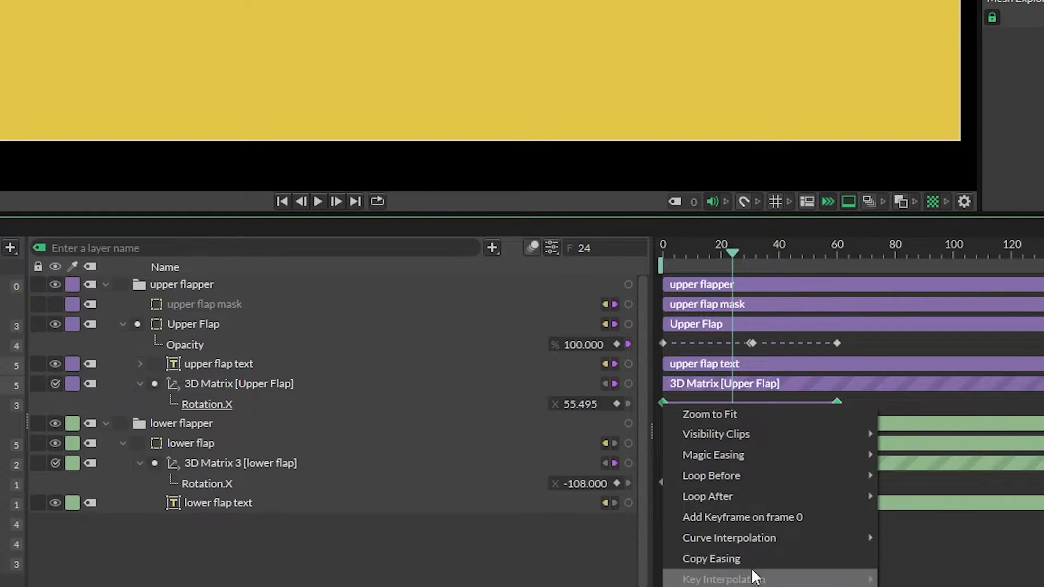
click(735, 567)
drag(857, 476, 614, 493)
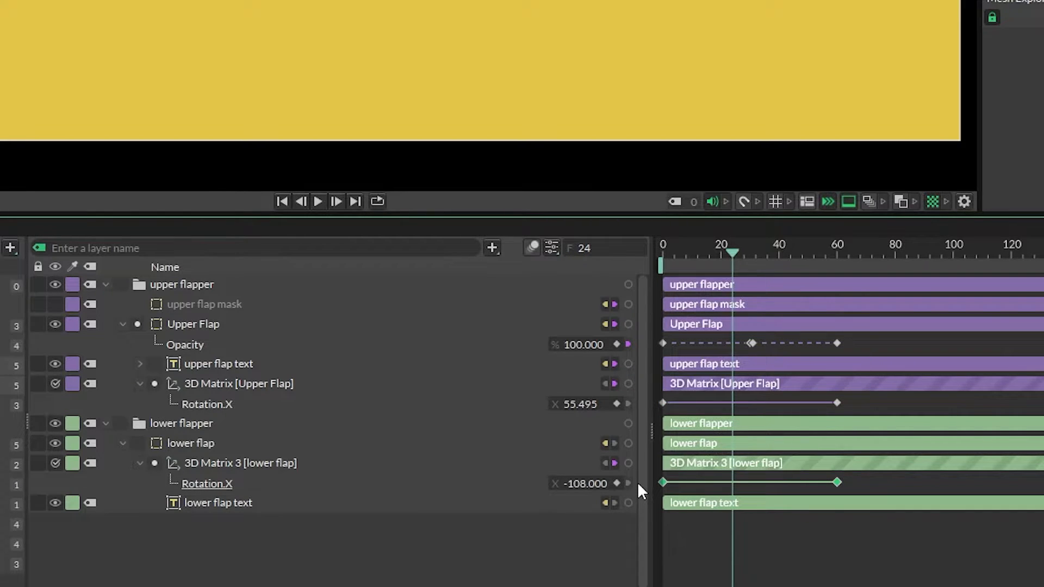
key(ctrl+v)
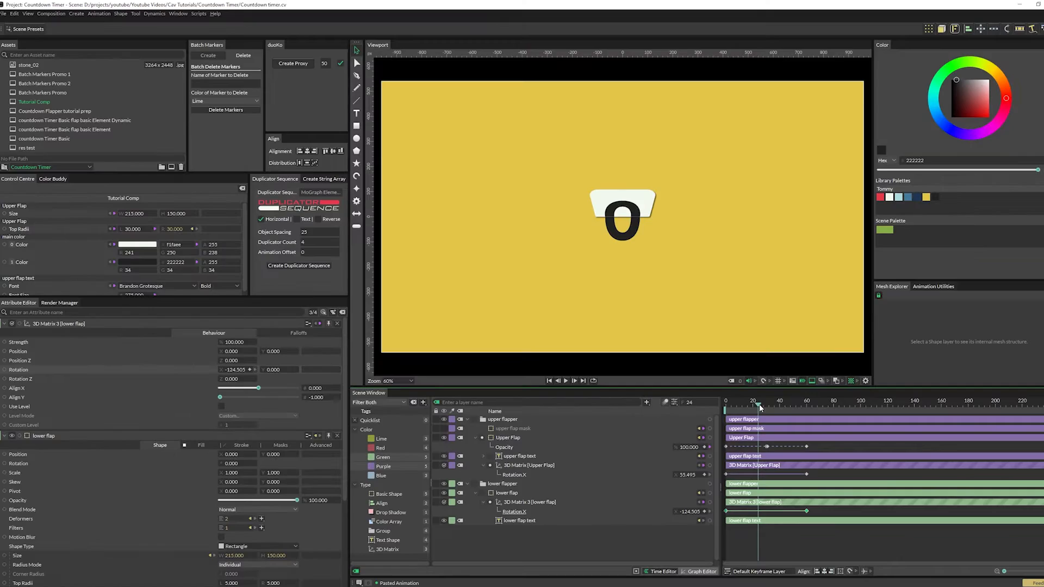
mouse_move(760, 404)
mouse_down()
mouse_move(780, 406)
mouse_move(749, 408)
mouse_move(796, 418)
mouse_move(764, 420)
mouse_up()
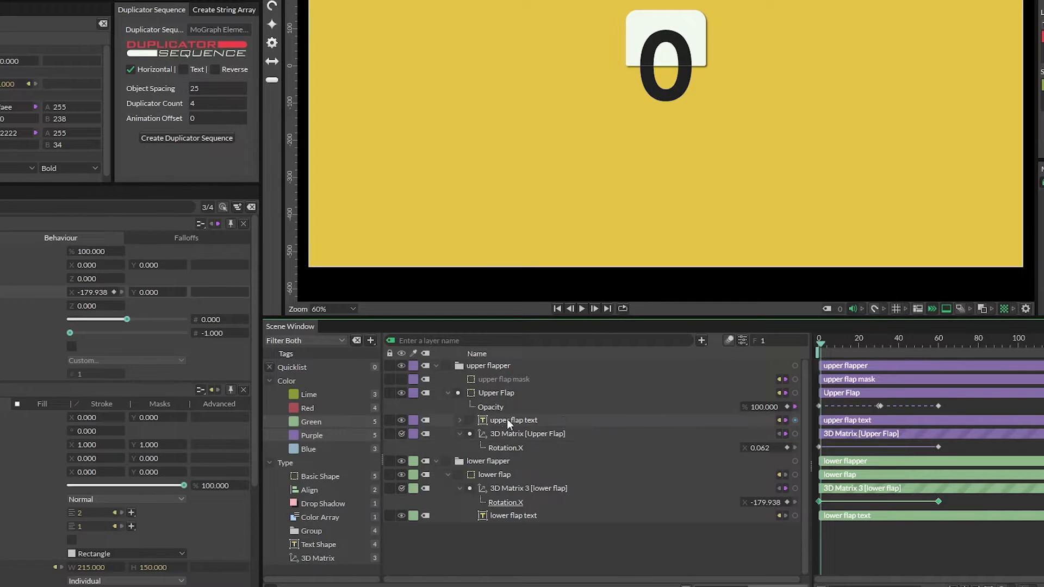
Step: Add a 3D Matrix deformer to lower flap text and connect the lower flap matrix's Rotation to its Rotation
click(459, 420)
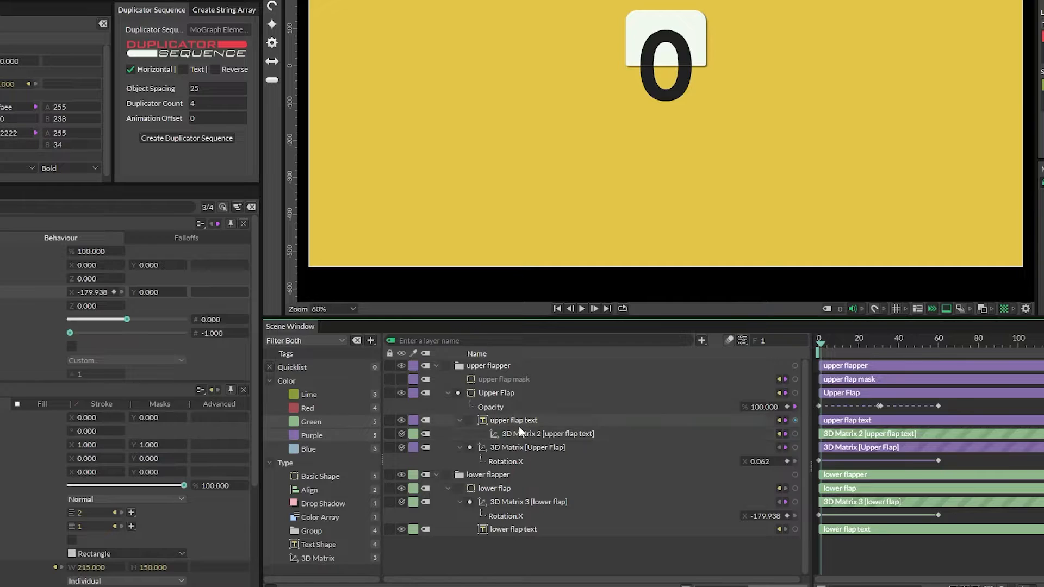
click(527, 530)
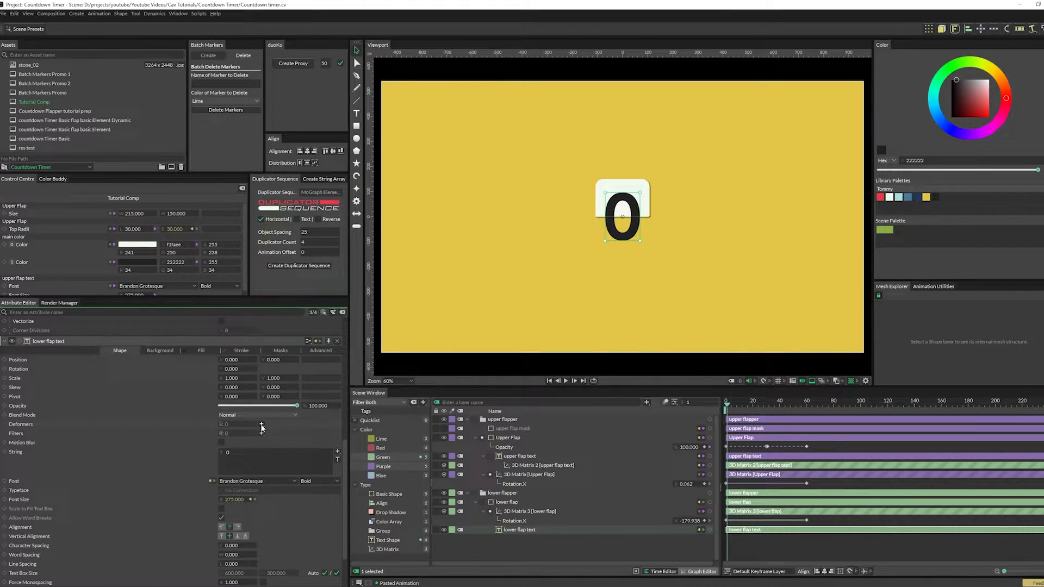
click(261, 426)
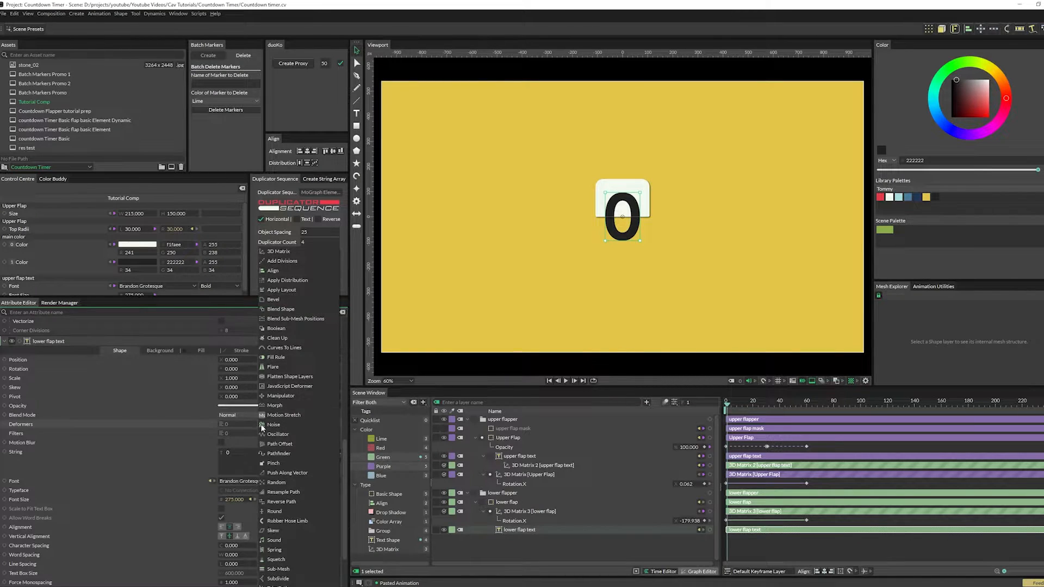
click(285, 256)
click(542, 540)
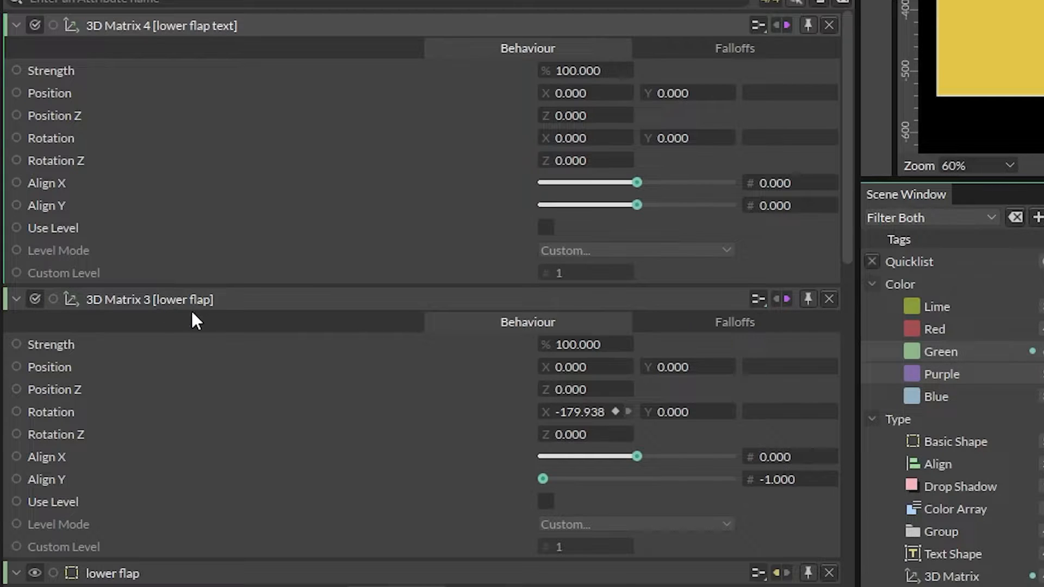
drag(51, 413, 57, 138)
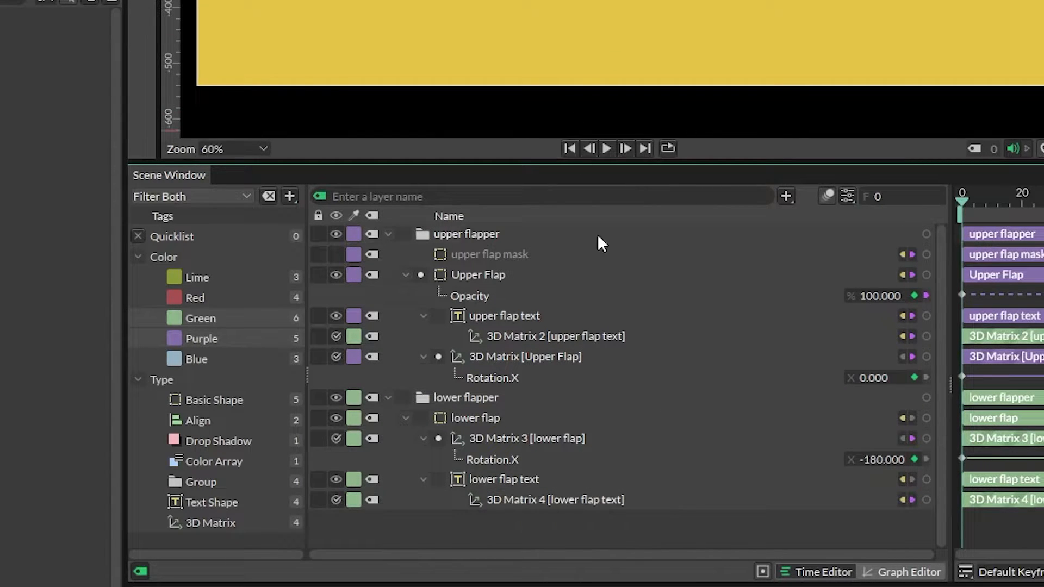
Step: Duplicate lower flap and delete the copy's text layer and Rotation X animation
click(476, 418)
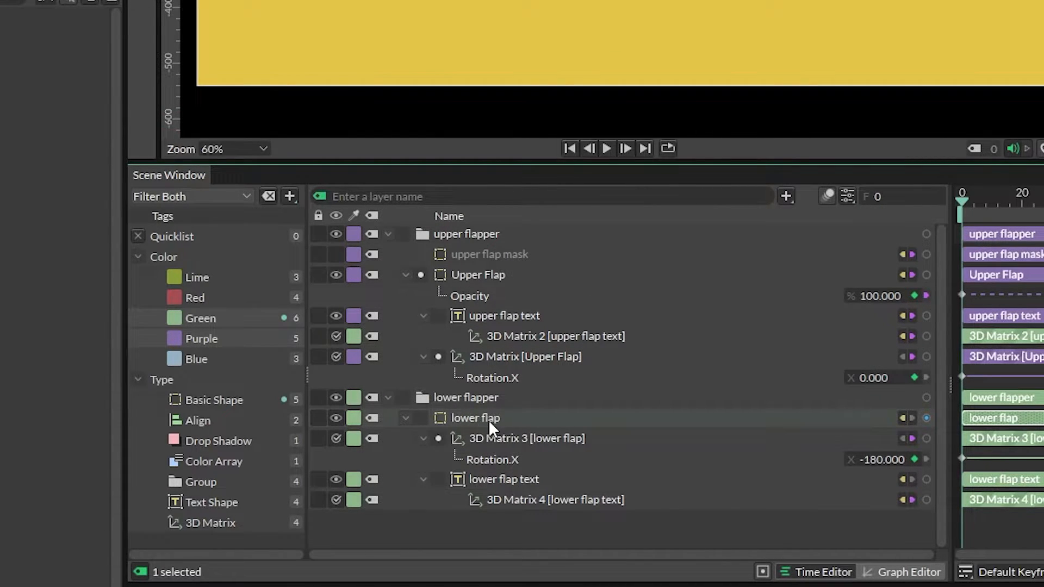
key(ctrl+d)
scroll(508, 410, down, 1)
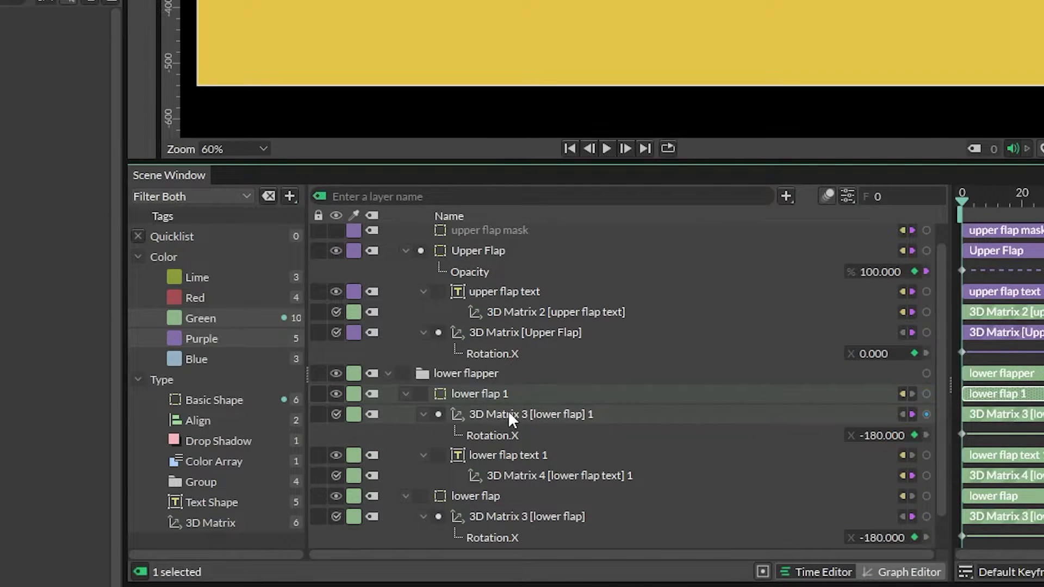
click(517, 457)
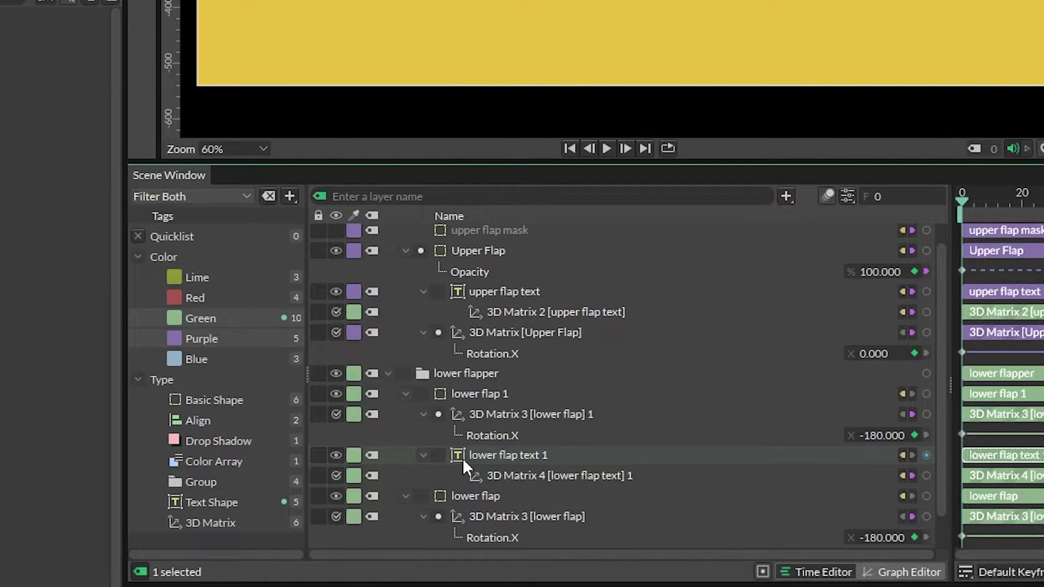
key(Delete)
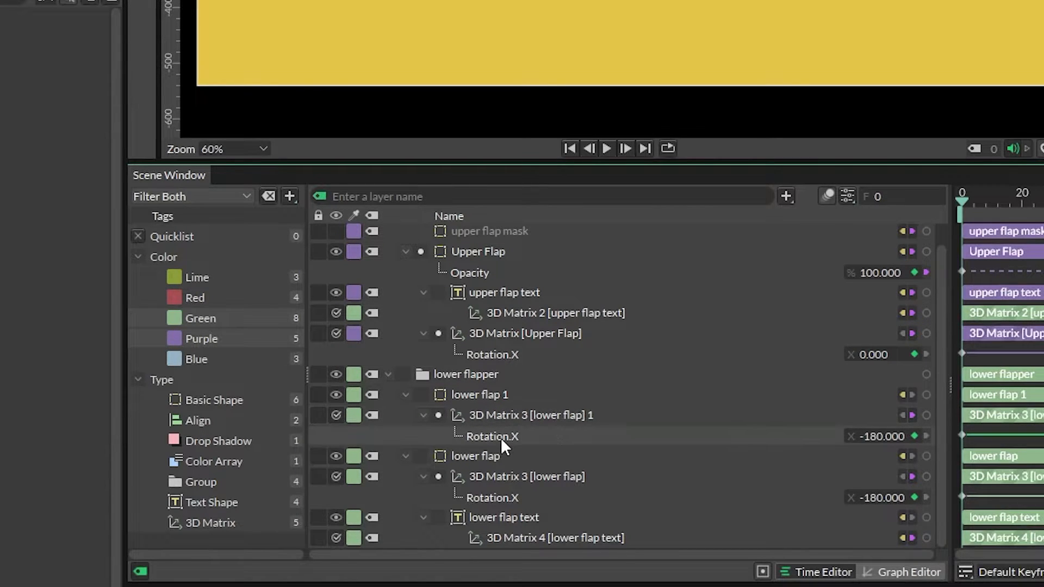
key(Delete)
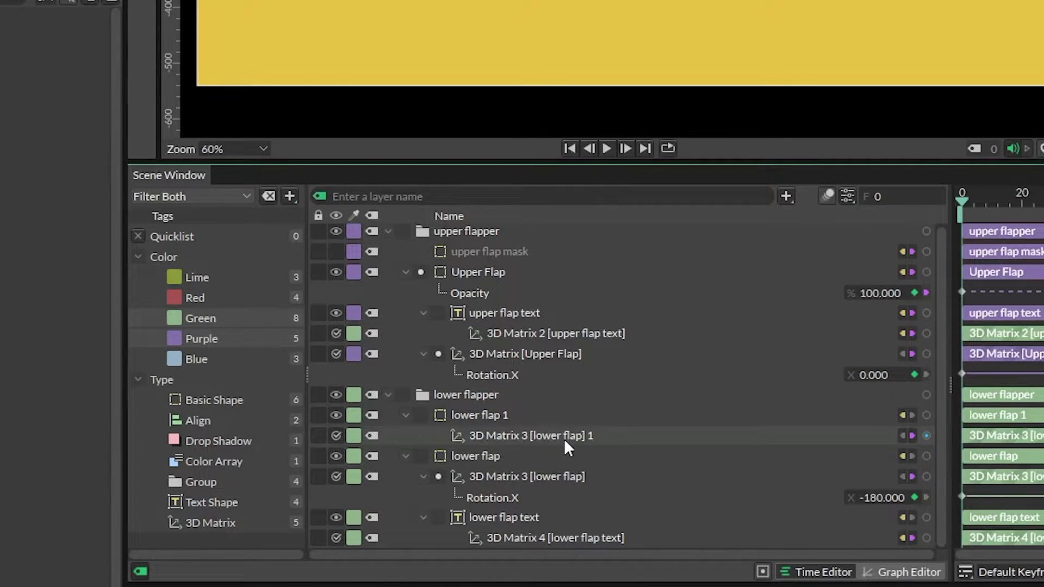
Step: Rename the duplicated lower flap shape as "lower flap mask"
click(500, 414)
double_click(501, 414)
text(lower)
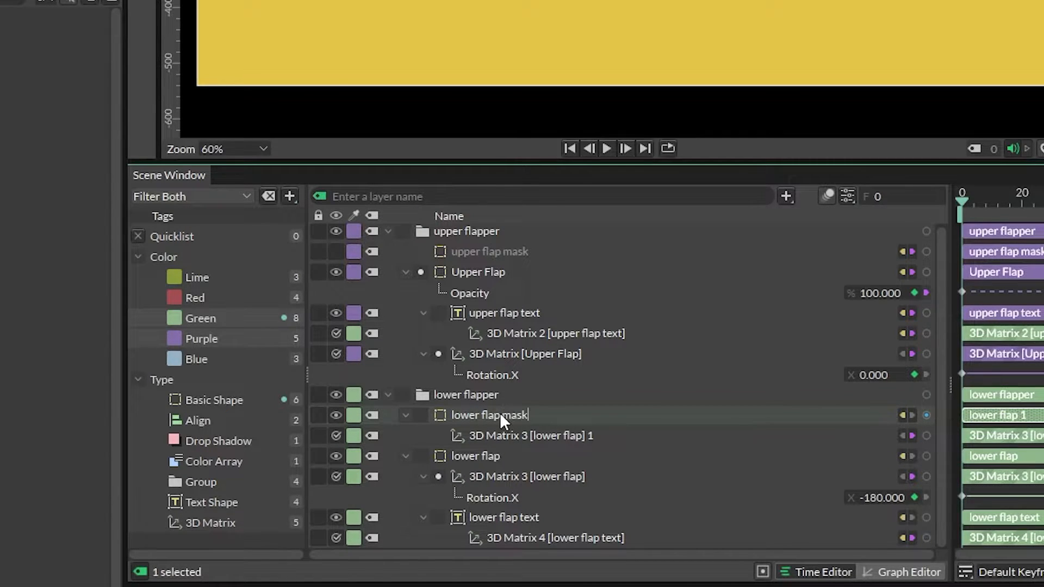
key(Return)
Step: Connect the Rotation of the lower flap's 3D Matrix to the Rotation of the lower flap mask's 3D Matrix
click(504, 436)
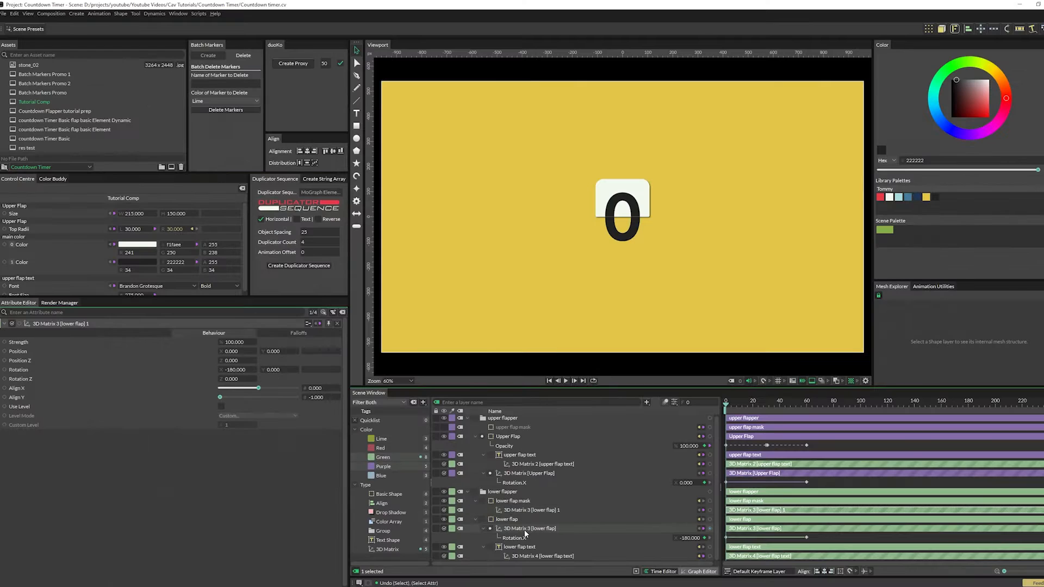
ctrl+click(521, 529)
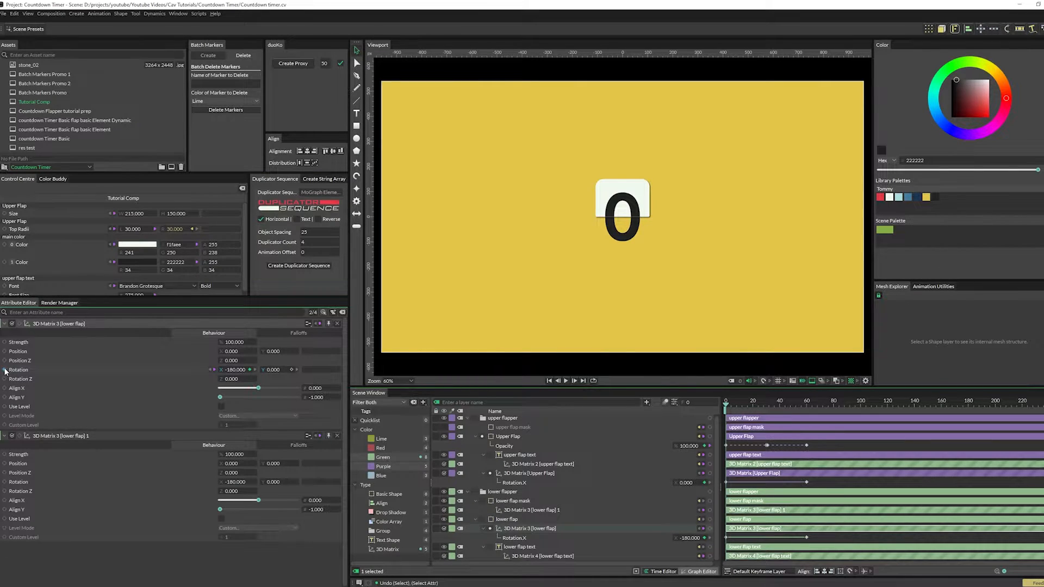
drag(6, 371, 54, 354)
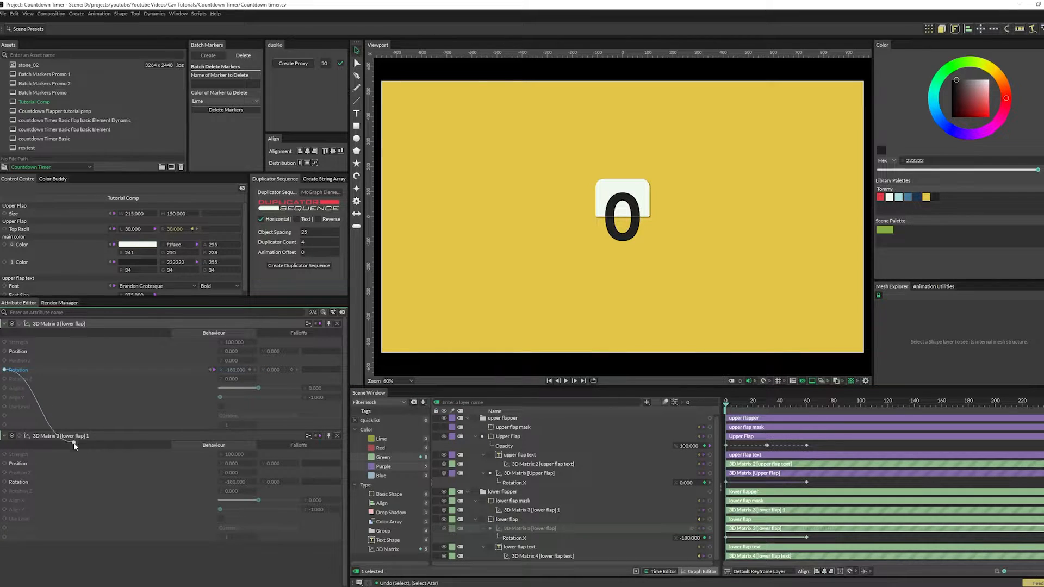
drag(22, 486, 19, 483)
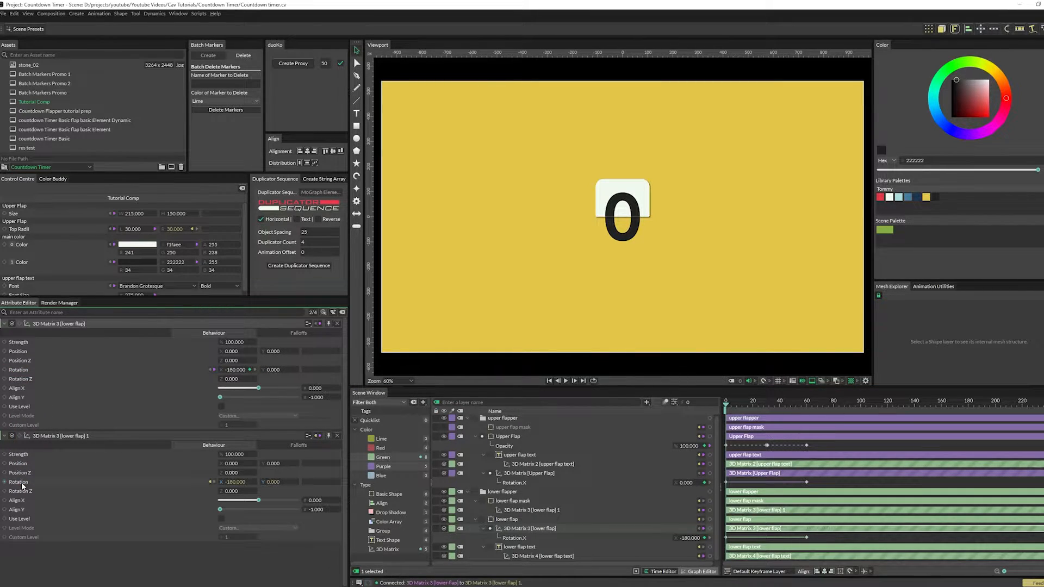
mouse_move(726, 406)
mouse_down()
mouse_move(785, 408)
mouse_move(724, 407)
mouse_up()
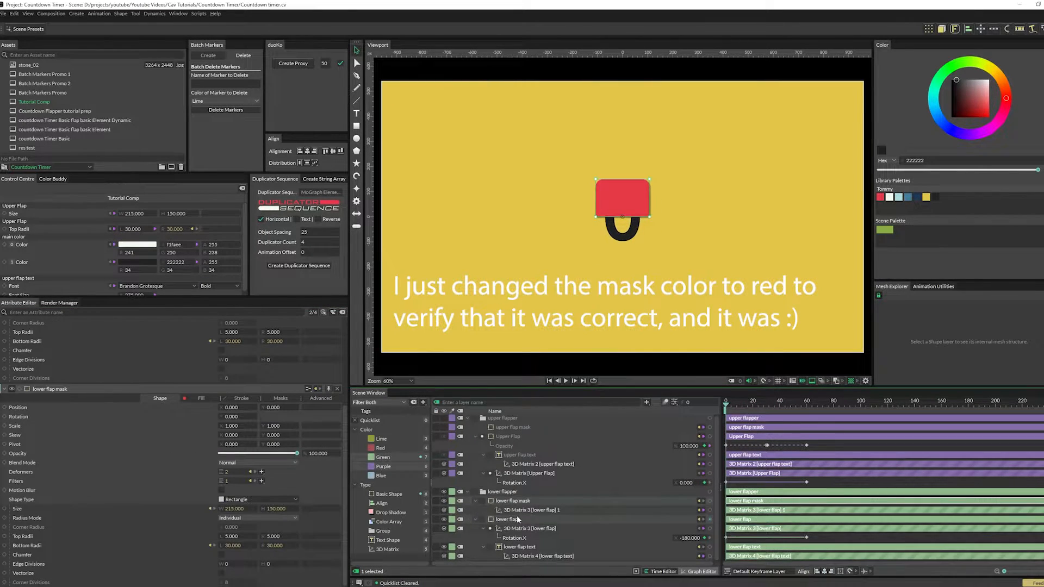
Step: Assign lower flap mask as the clipping mask of lower flap text and preview the flip
click(520, 547)
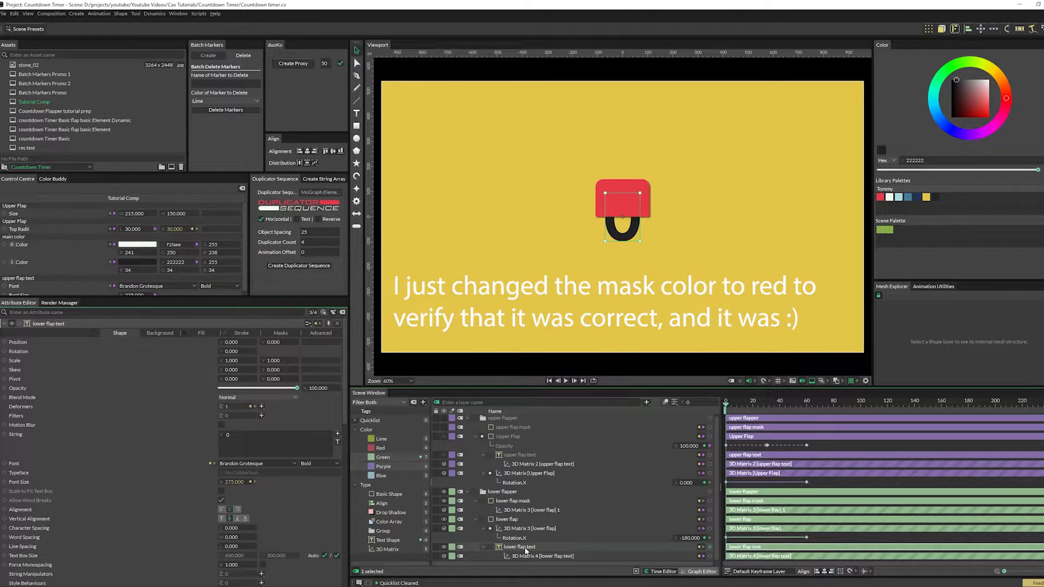
click(287, 336)
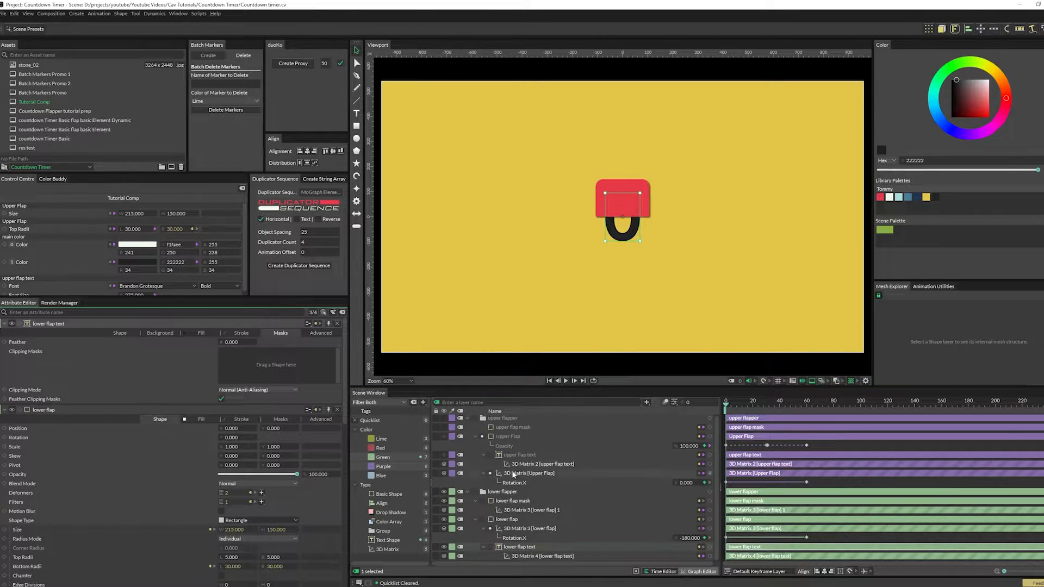
drag(507, 501, 277, 363)
mouse_move(727, 403)
mouse_down()
mouse_move(788, 409)
mouse_move(726, 409)
mouse_up()
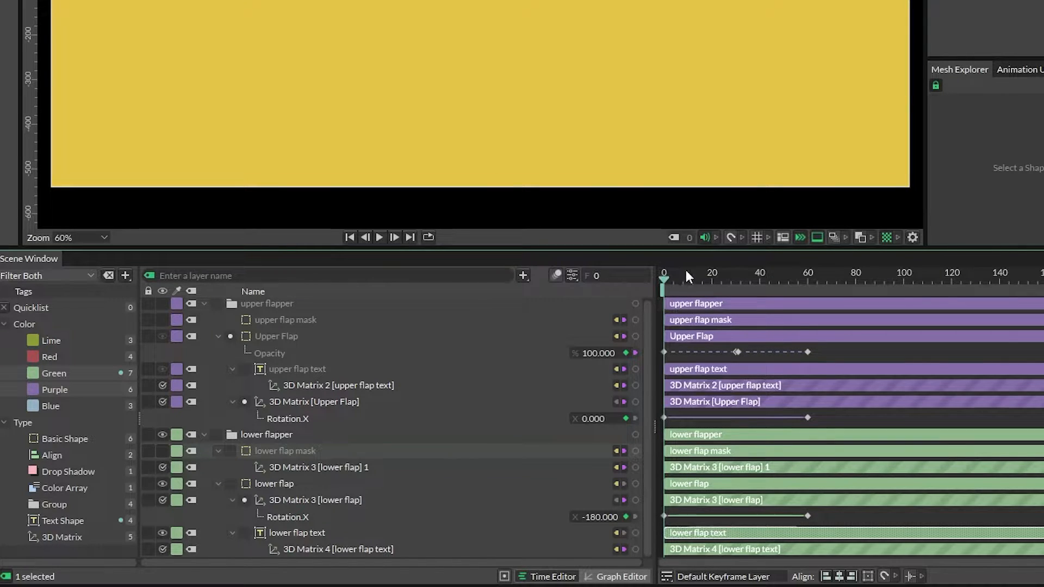
drag(663, 281, 620, 341)
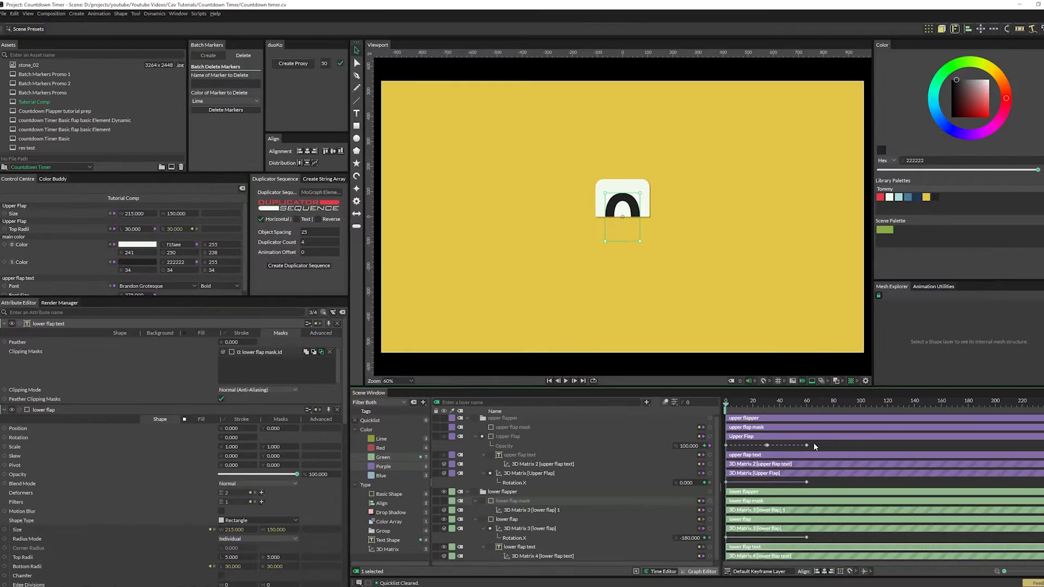
Step: Copy the Upper Flap's opacity keyframes, paste them onto lower flap at frame 0 and preview the animation
drag(770, 448, 726, 444)
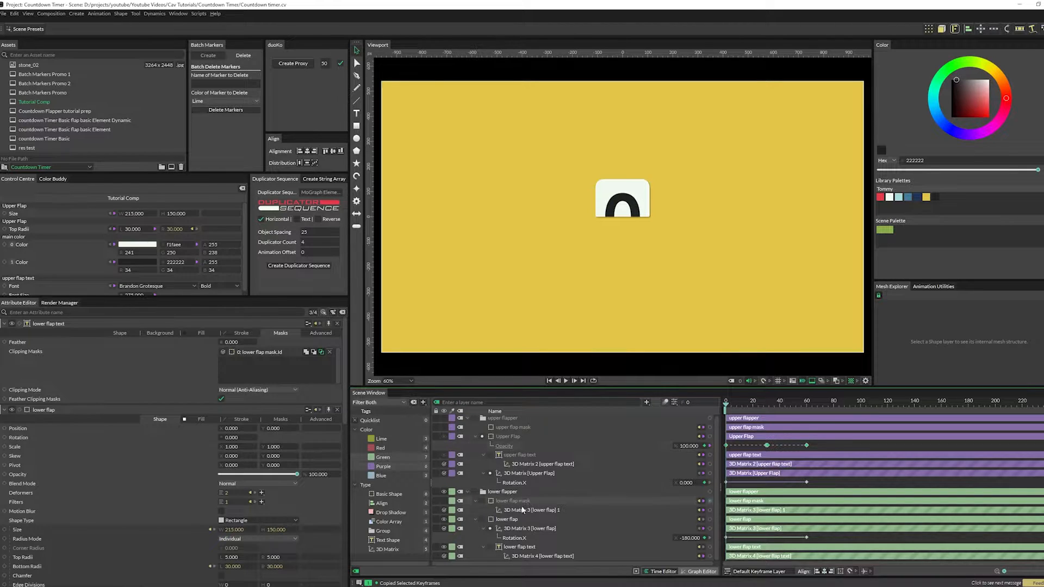
click(507, 520)
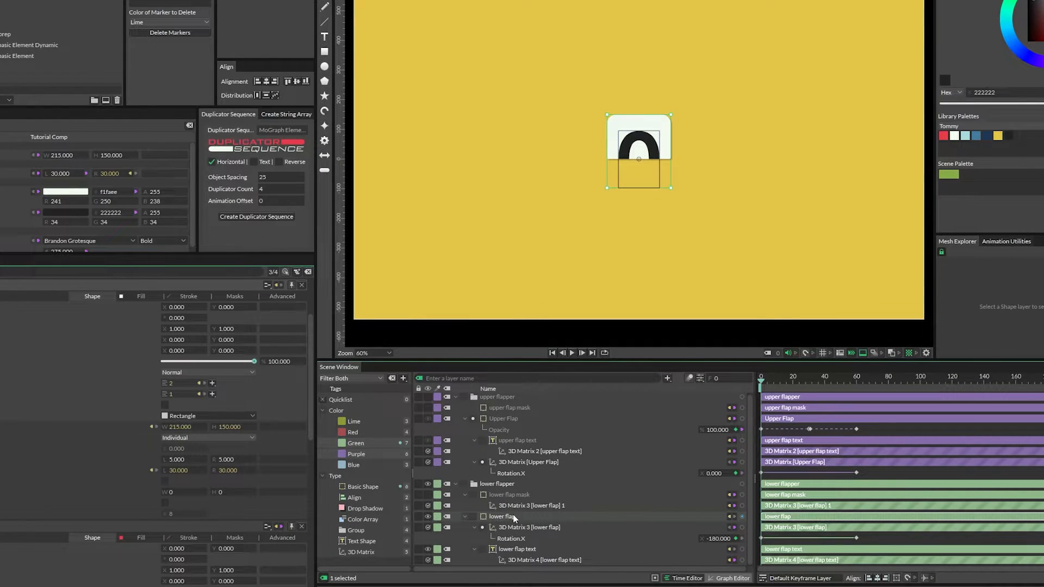
key(ctrl+v)
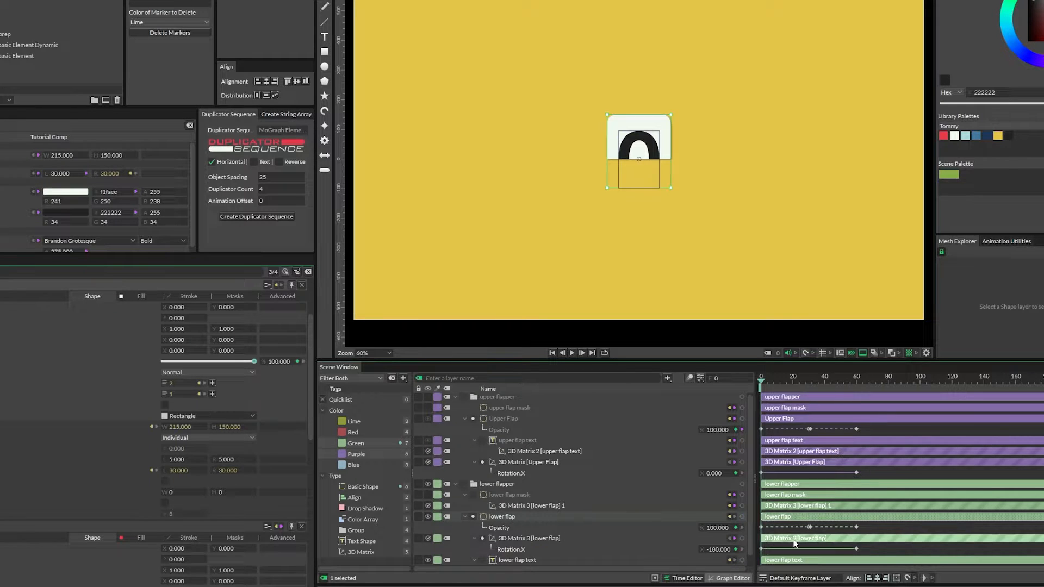
drag(771, 378, 712, 471)
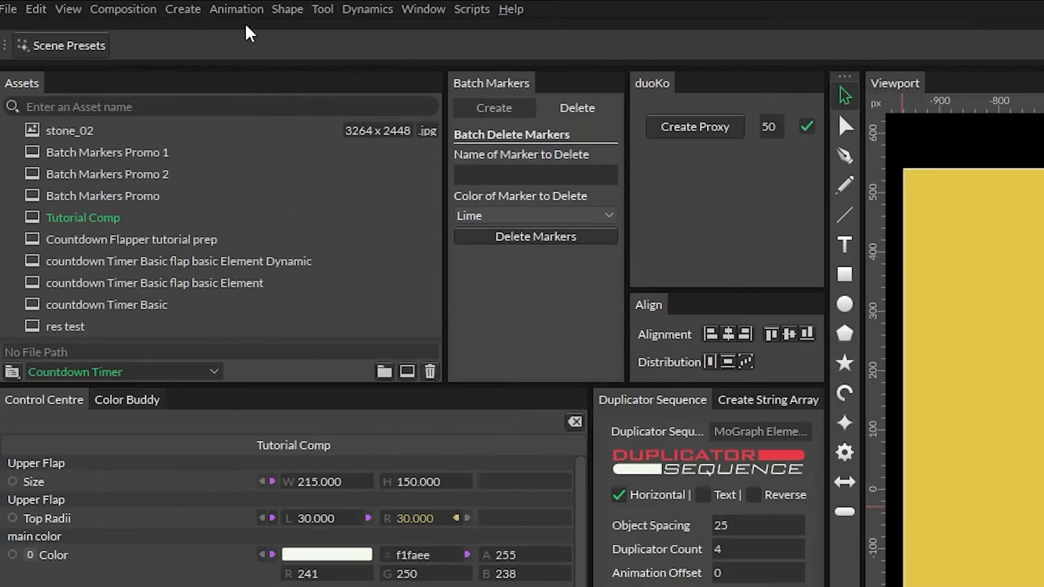
Step: Reverse the pasted opacity keyframes on lower flap and check the change around frame 24
click(100, 13)
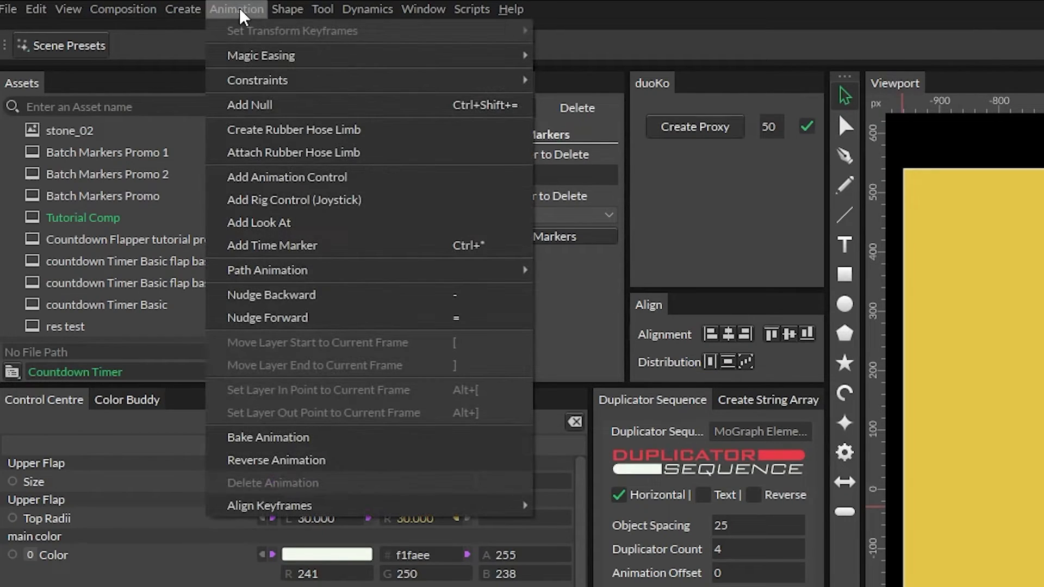
click(314, 461)
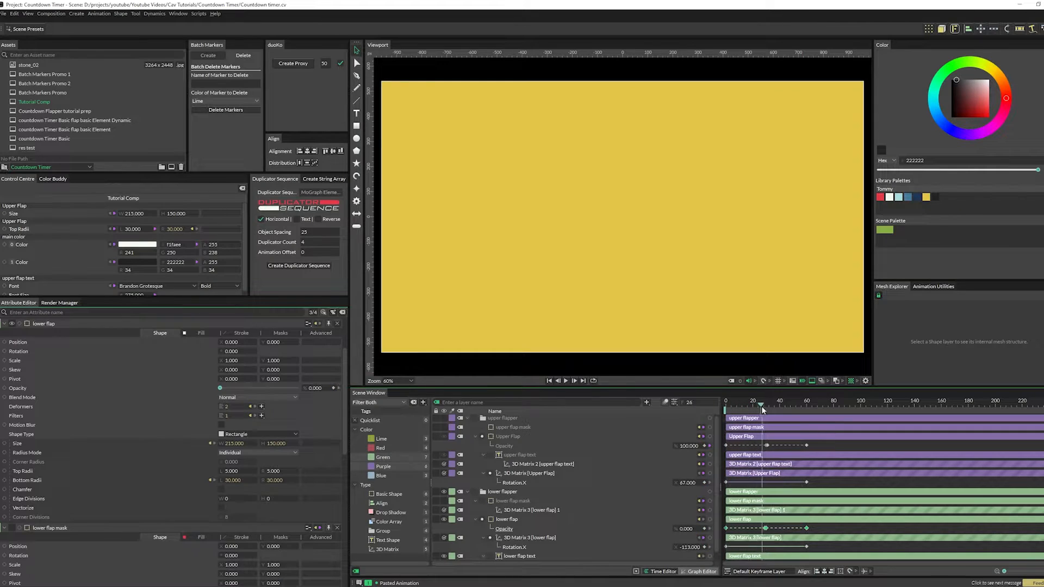
mouse_move(762, 410)
mouse_down()
mouse_move(793, 416)
mouse_move(756, 421)
mouse_move(799, 426)
mouse_move(755, 428)
mouse_move(776, 424)
mouse_move(768, 407)
mouse_move(738, 414)
mouse_move(758, 411)
mouse_up()
click(414, 404)
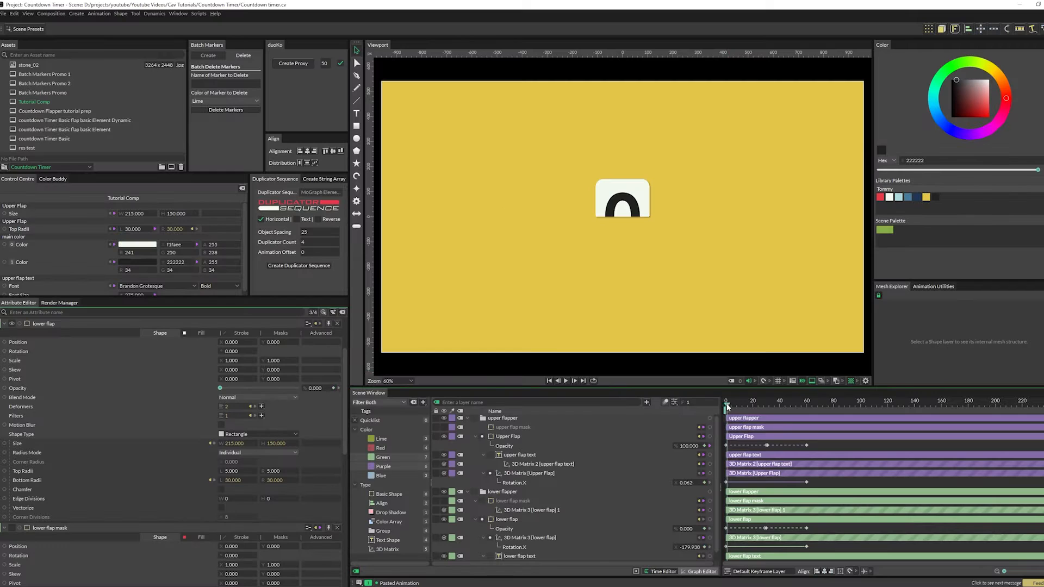
Step: Scrub between frames 0 and 60 to examine how the upper flap hands over to the lower flap during the flip
drag(727, 407, 780, 409)
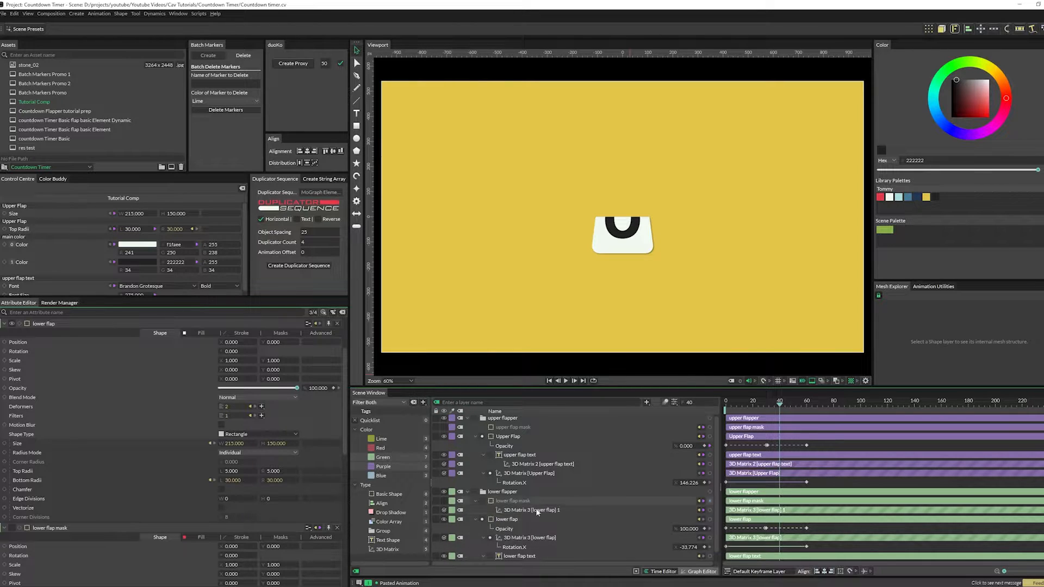
drag(781, 405, 729, 417)
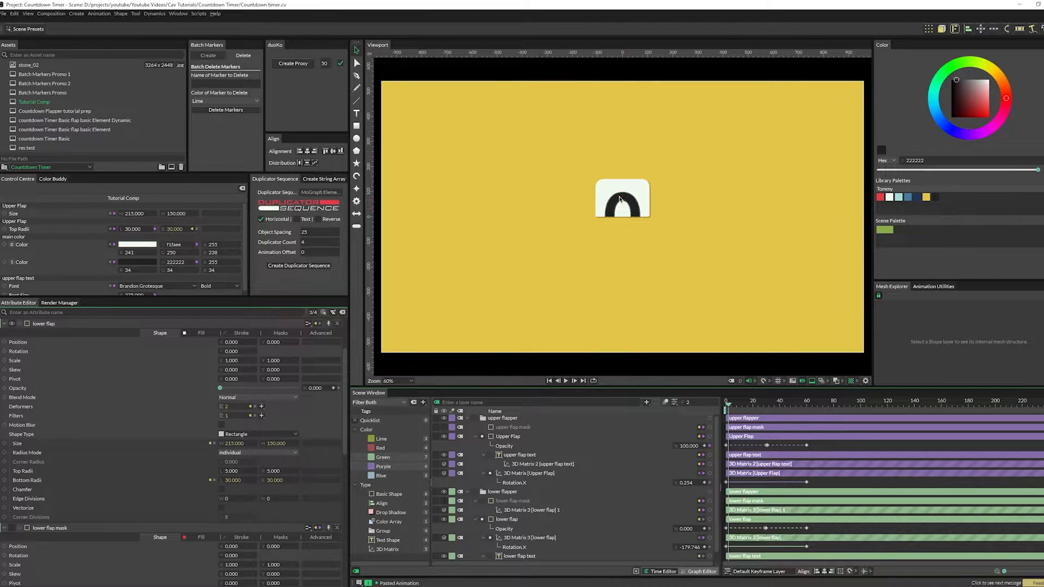
click(742, 408)
drag(743, 407, 773, 415)
key(space)
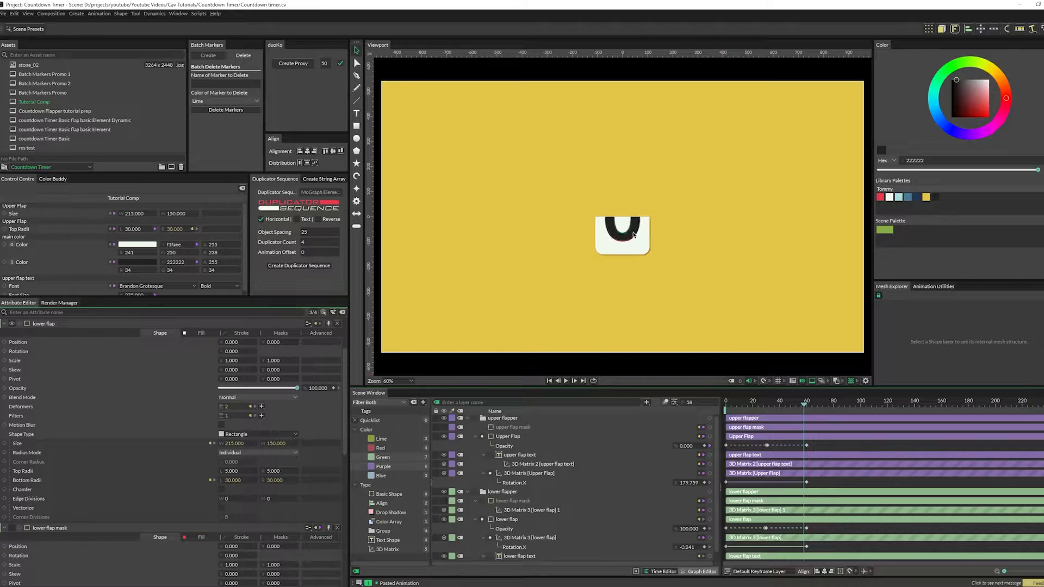
drag(805, 405, 811, 430)
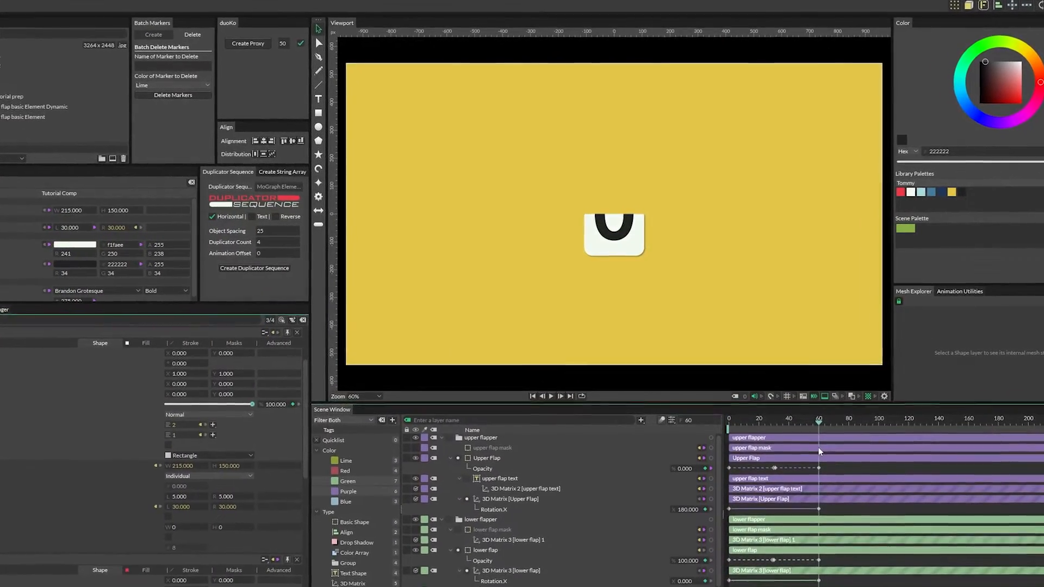
click(616, 249)
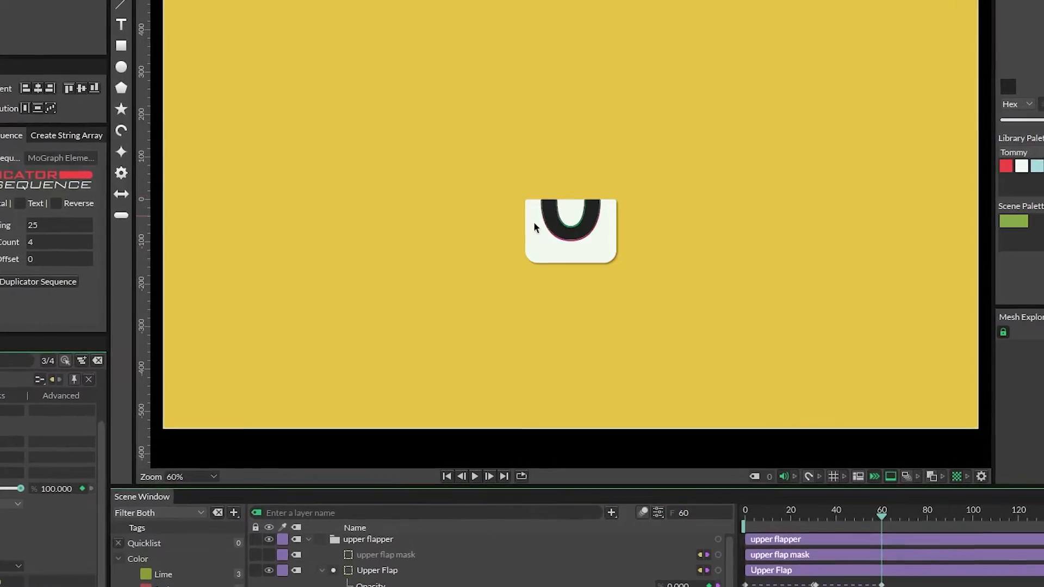
drag(884, 522, 730, 519)
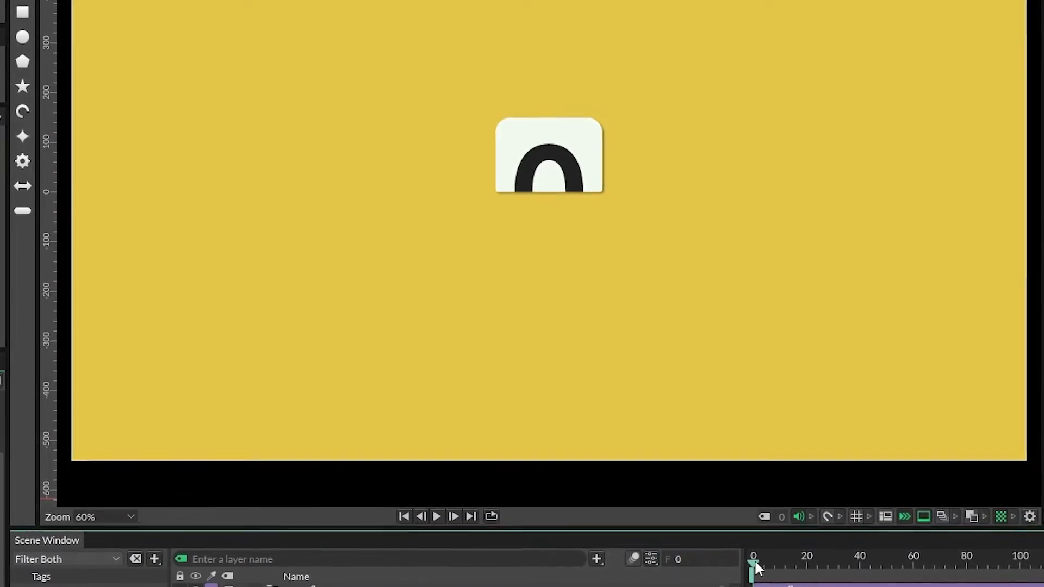
drag(751, 552, 914, 578)
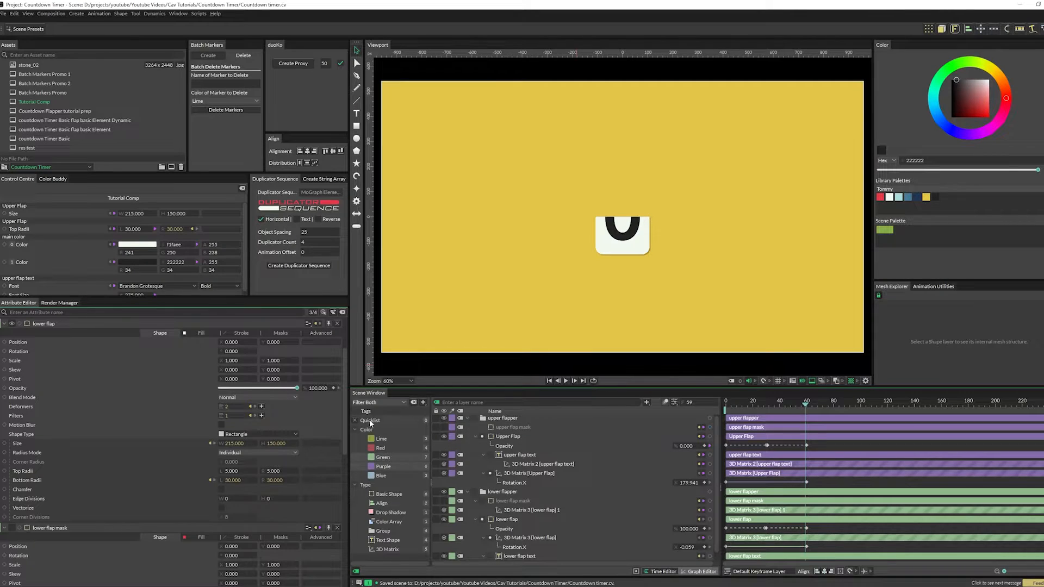
Step: Clear the layer Quicklist, hide the tag filters and empty the Attribute Editor
click(356, 422)
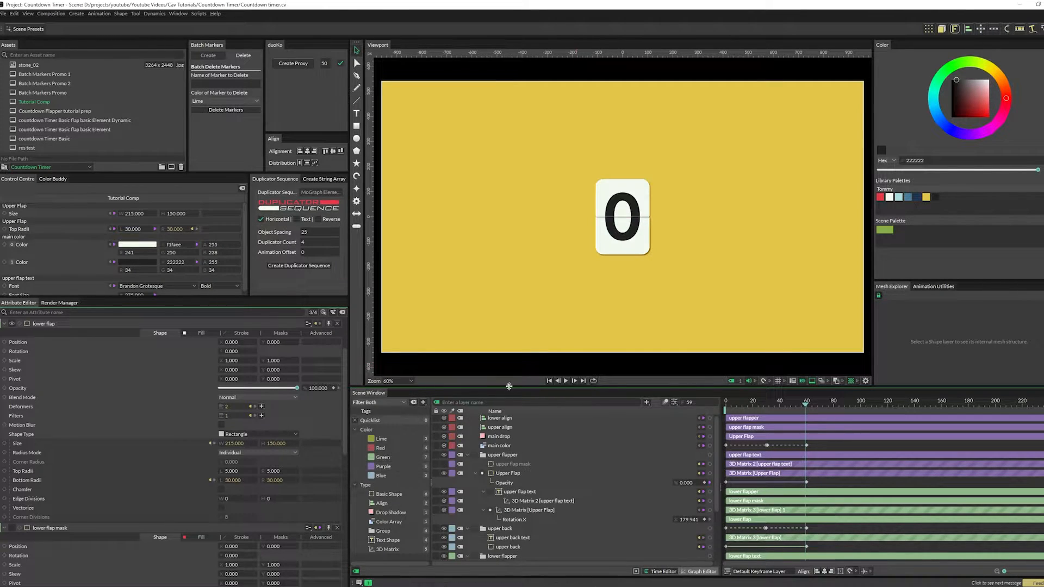
click(356, 571)
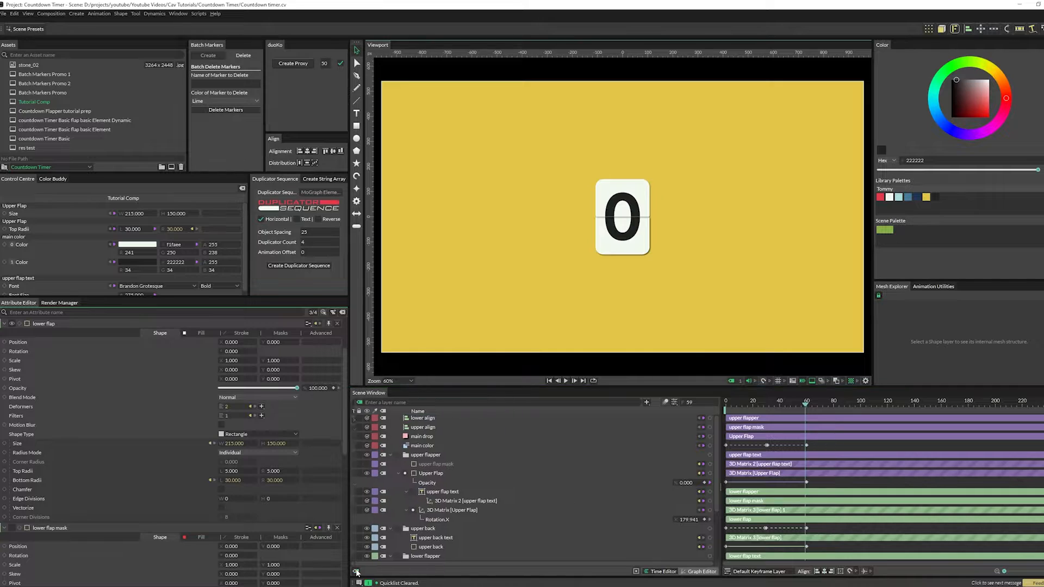
click(342, 312)
Step: Collapse the upper flapper, upper back, lower flapper and lower back groups
click(386, 454)
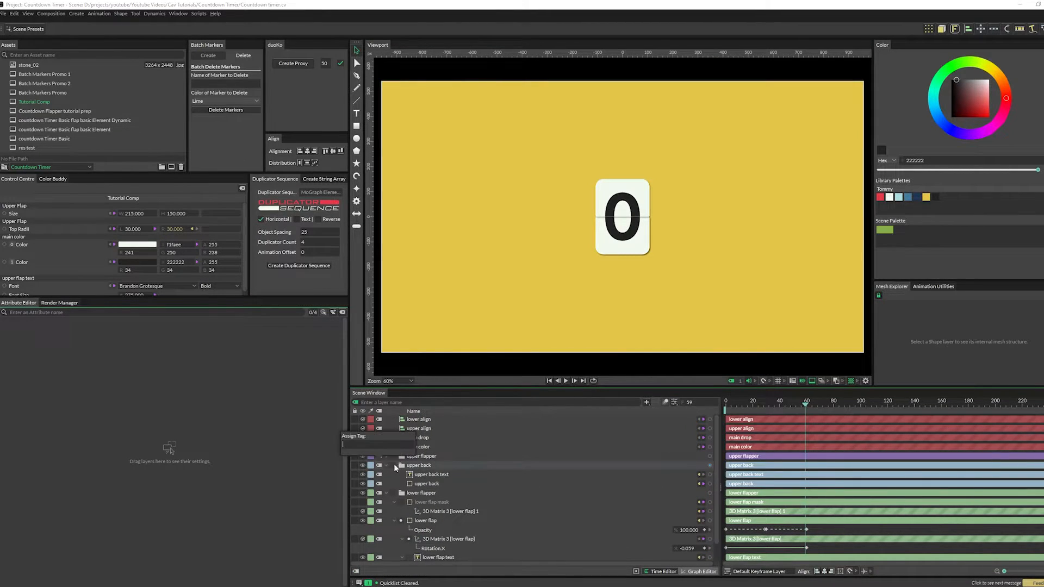
click(386, 465)
click(386, 474)
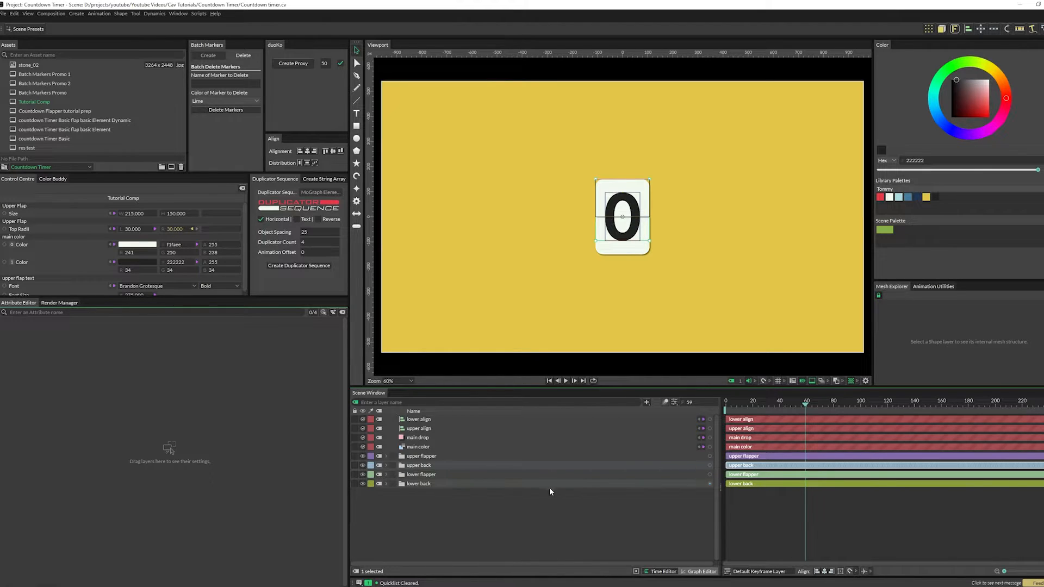
Step: Preview the complete flap animation with all layers displayed and return to frame 0
click(803, 406)
key(space)
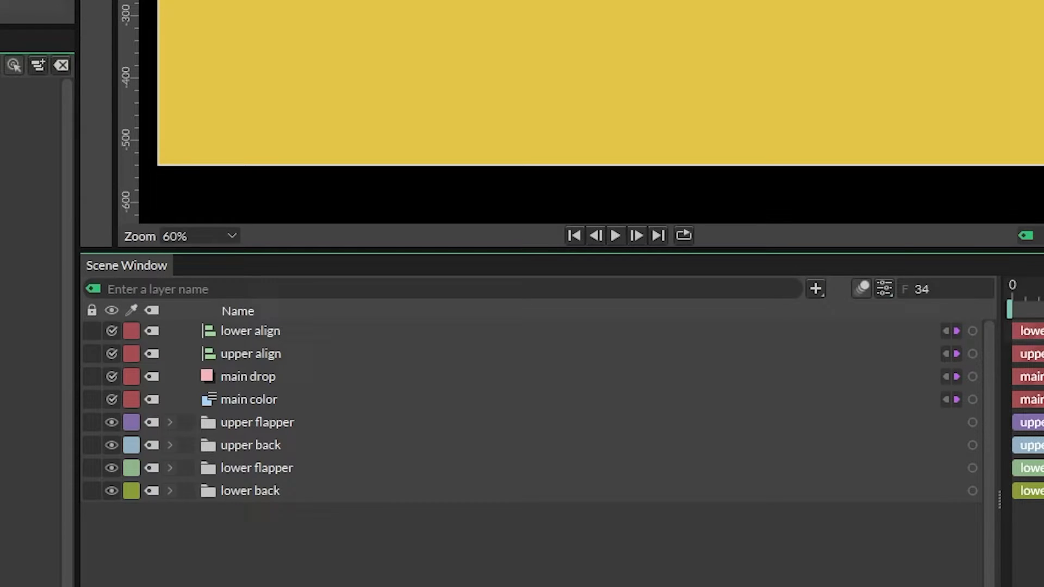
mouse_move(1041, 305)
mouse_down()
mouse_move(975, 316)
mouse_move(1042, 313)
mouse_move(1002, 335)
mouse_move(1042, 321)
mouse_up()
drag(1041, 321, 1038, 321)
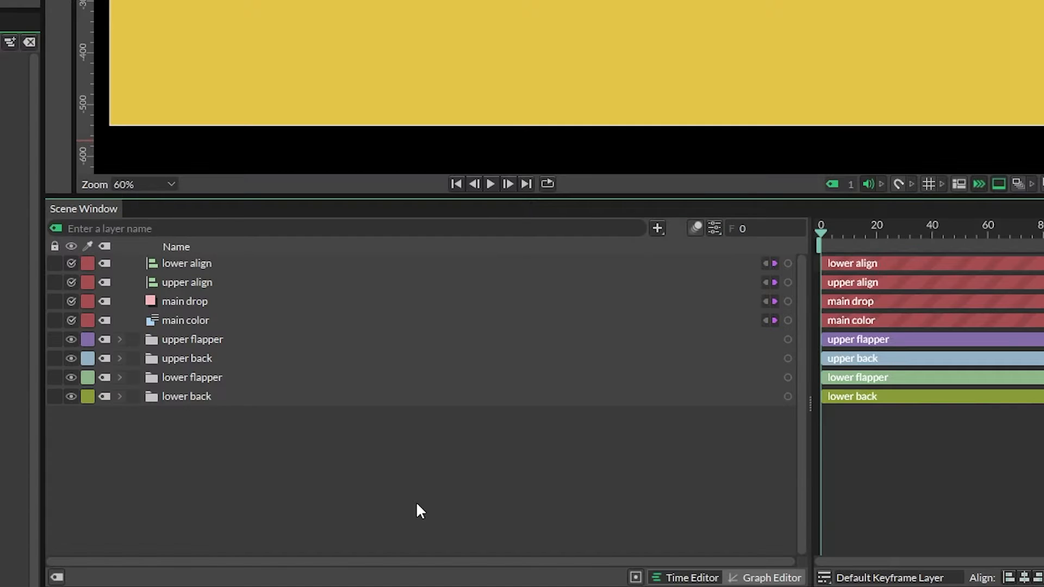
Step: Add a Timeline Counter, a Number Range and an Animation Control to the composition
key(ctrl+period)
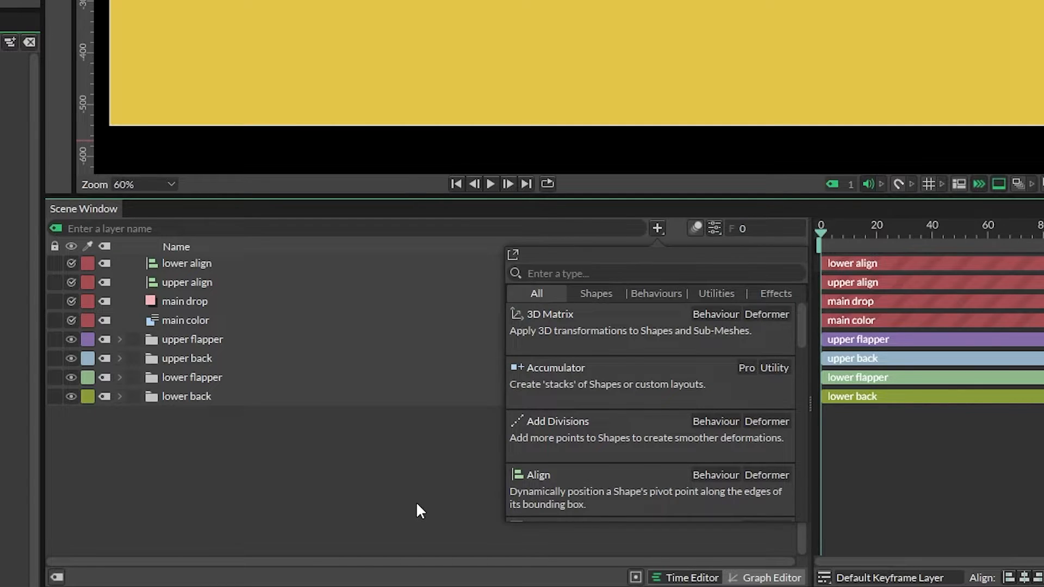
text(timeli)
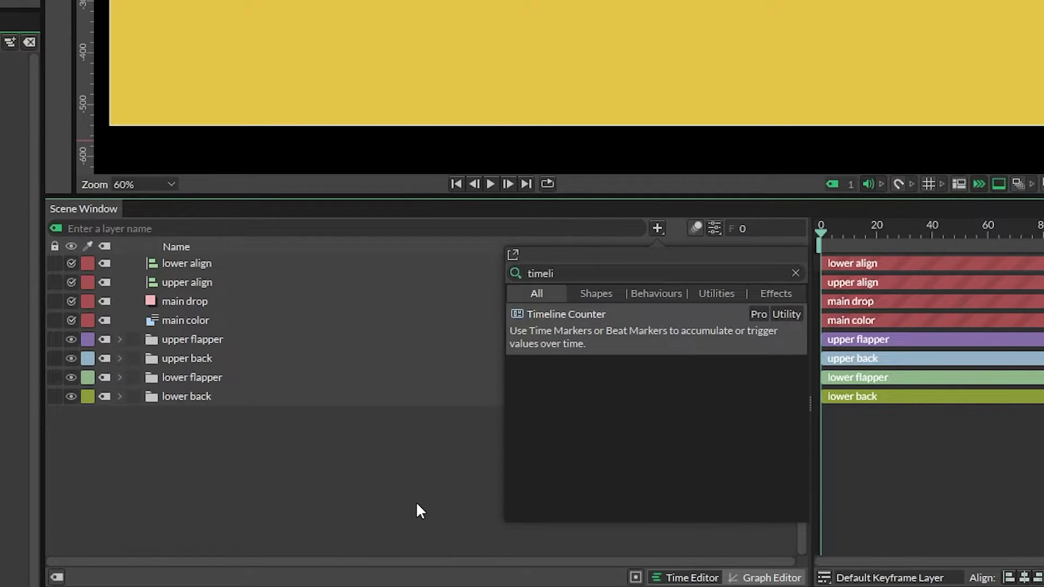
key(Return)
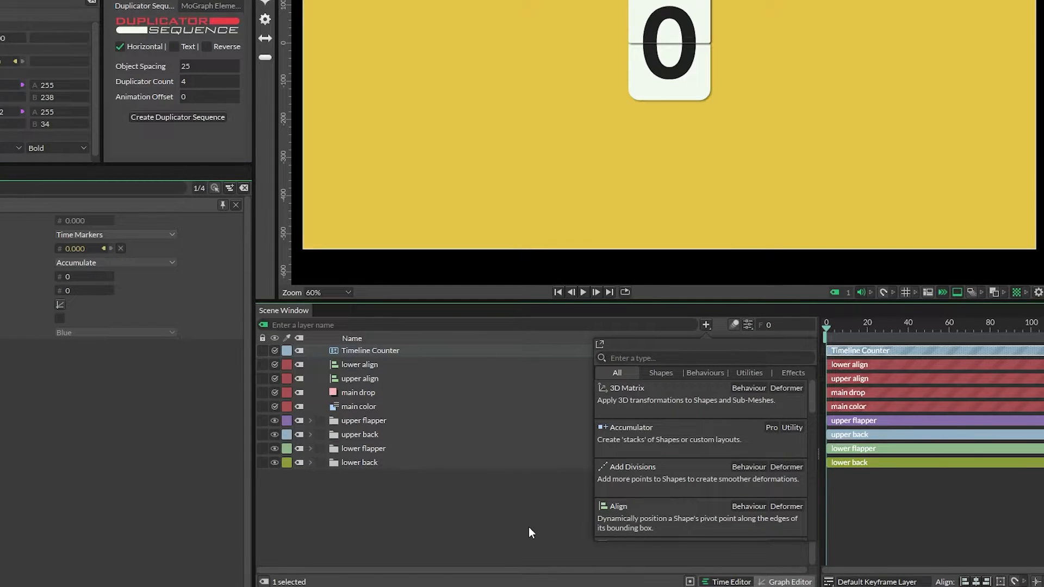
text(number)
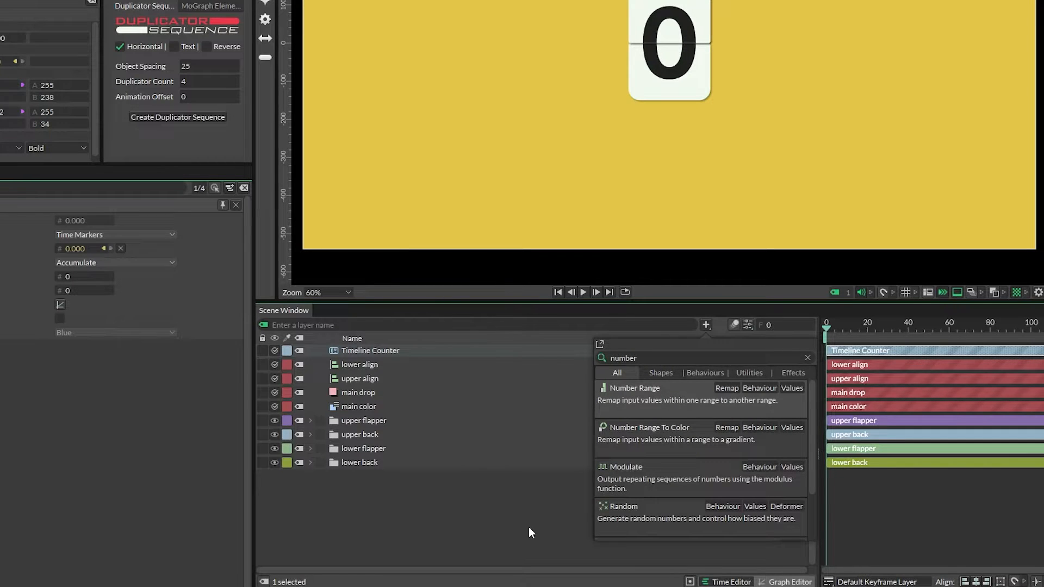
key(Return)
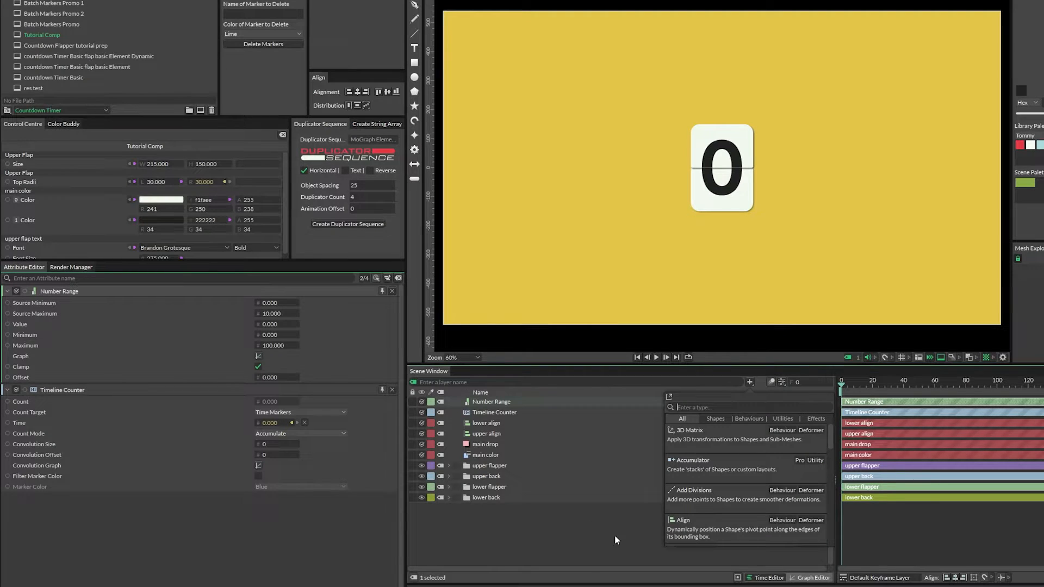
text(animat)
key(Return)
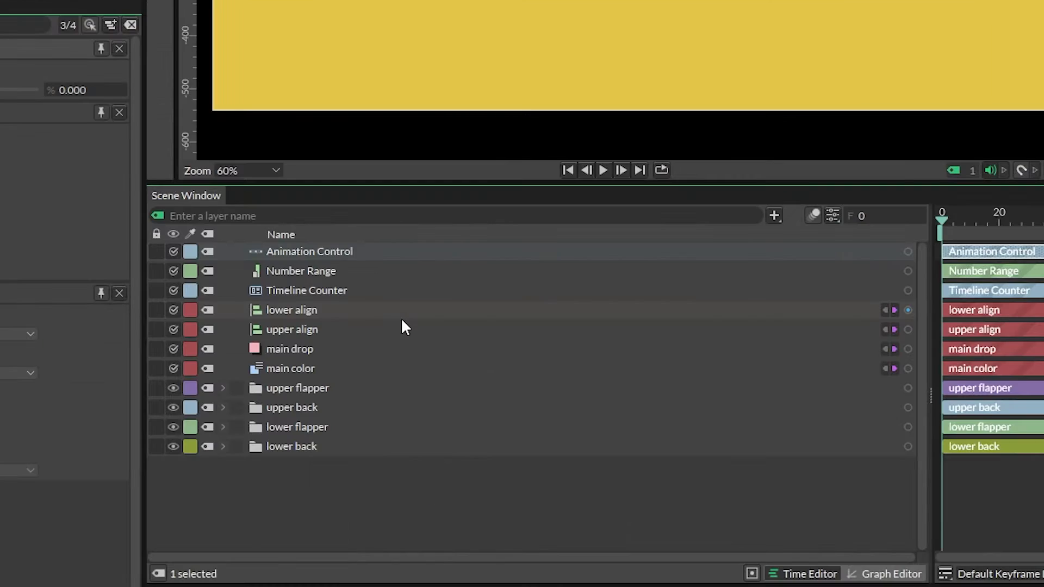
Step: Group lower align, upper align, main drop and main color as "utilities" and set the group's layer colour to Red
click(371, 311)
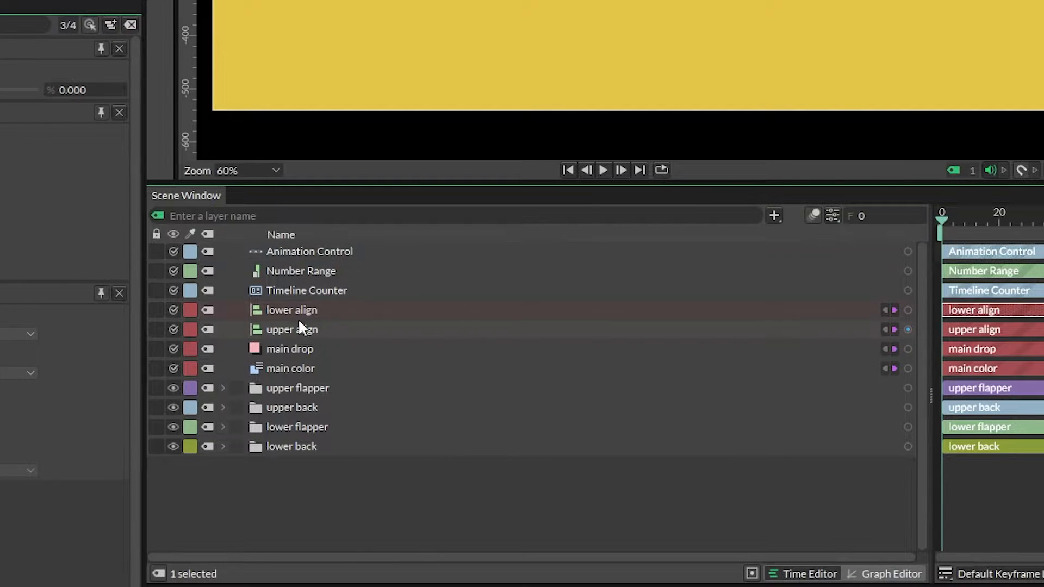
shift+click(284, 366)
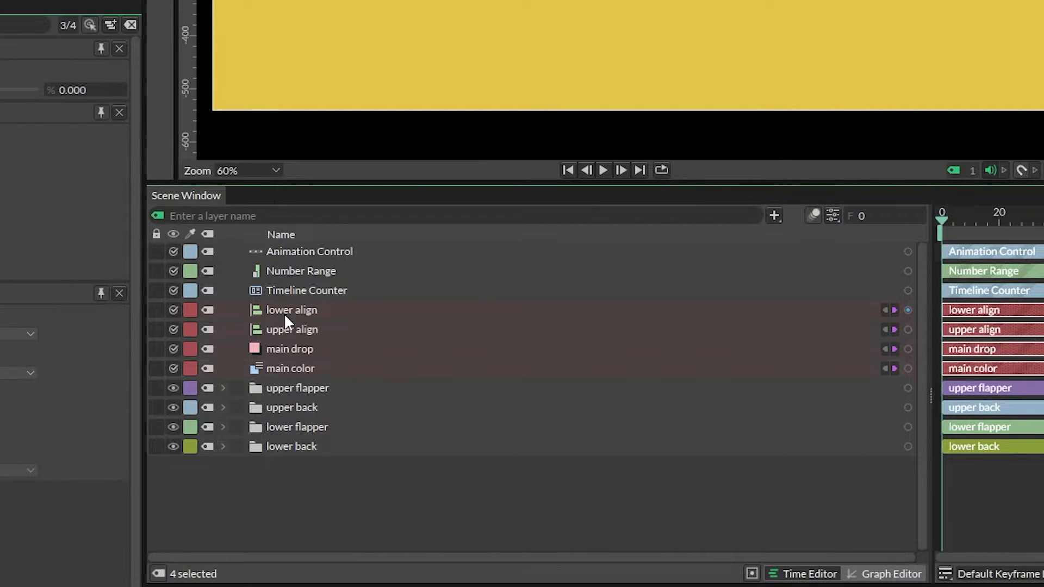
key(ctrl+g)
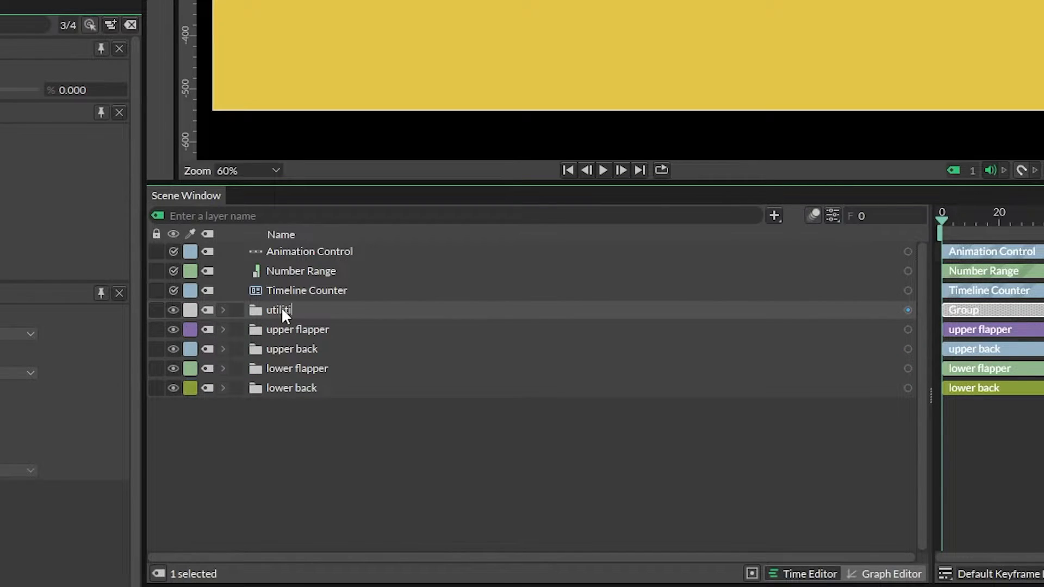
key(Return)
click(190, 311)
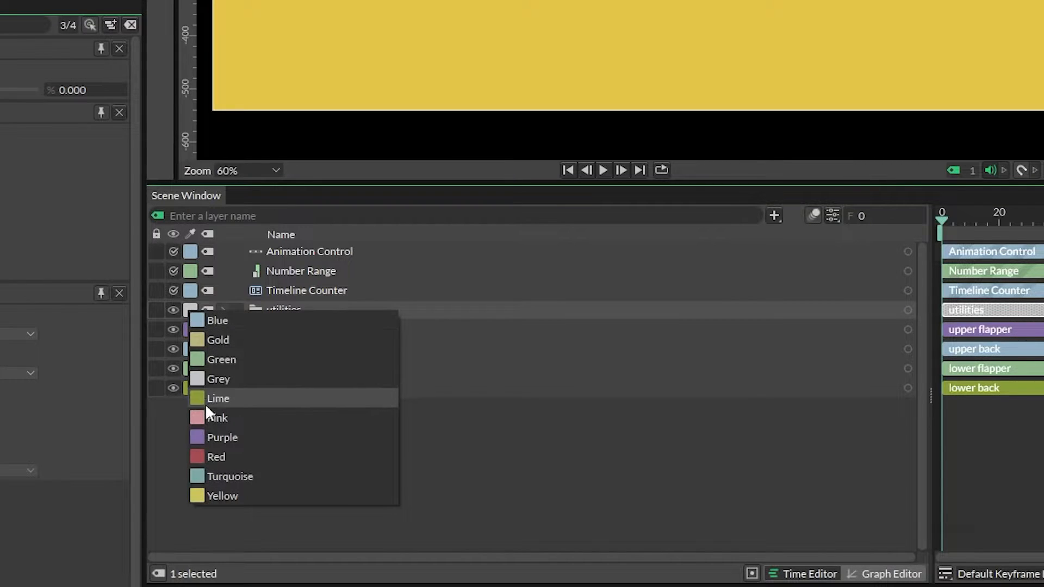
click(211, 456)
click(223, 310)
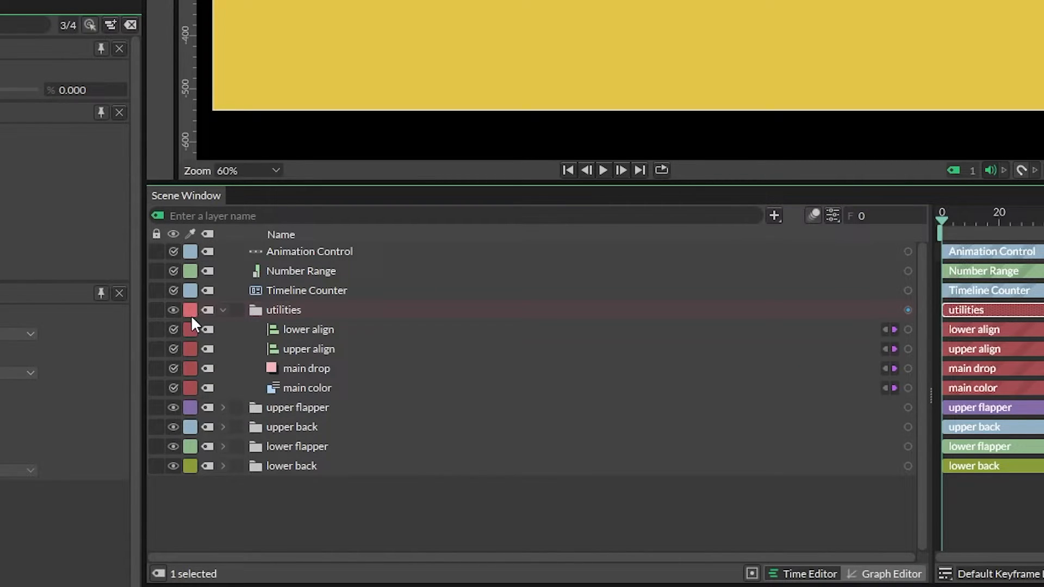
click(224, 309)
Step: Set the layer colour of Animation Control, Number Range and Timeline Counter to Red
click(276, 249)
shift+click(266, 289)
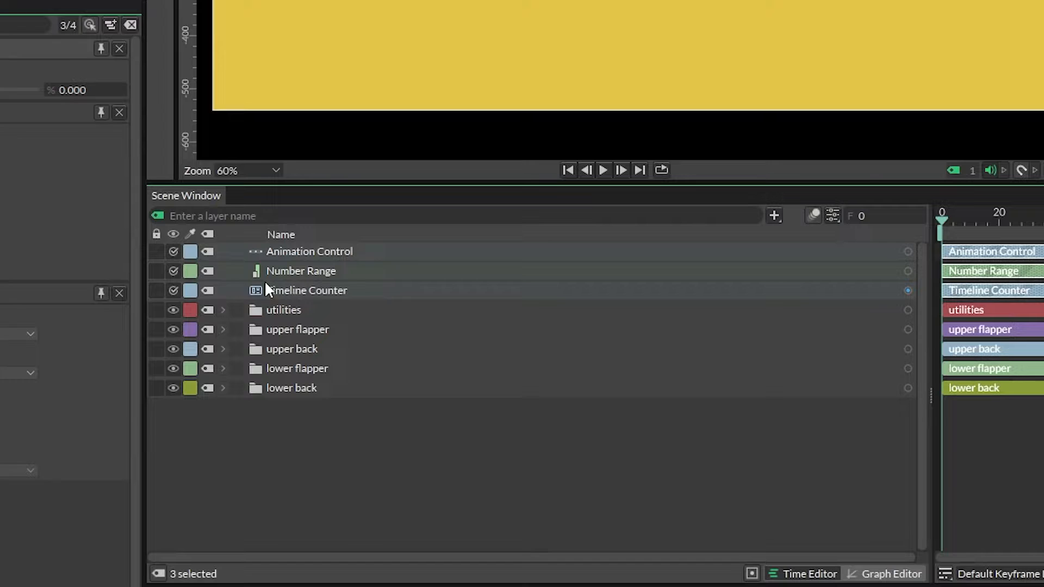
click(191, 252)
click(213, 396)
click(331, 251)
ctrl+click(331, 251)
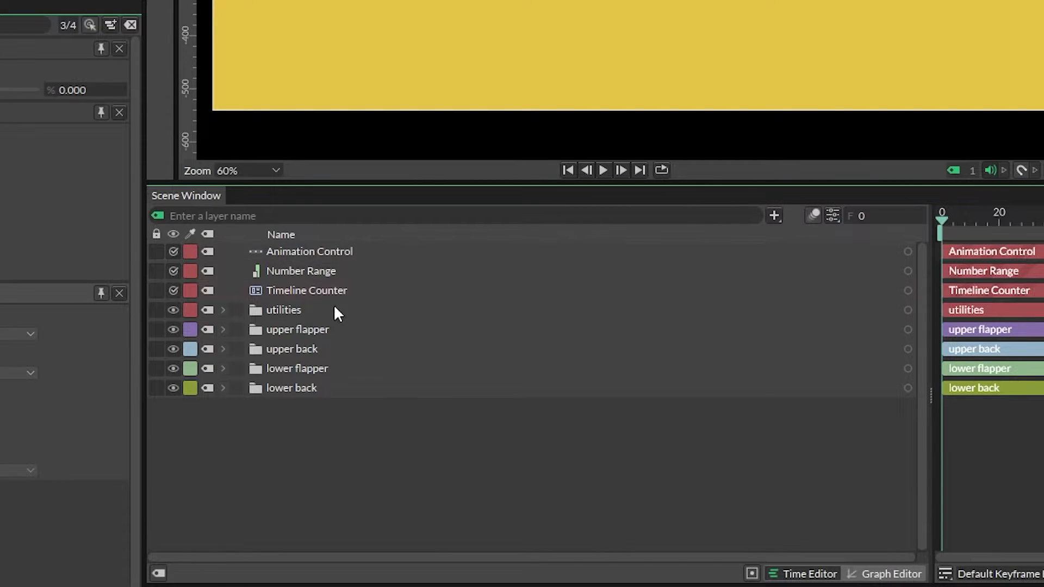
Step: Group Animation Control, Number Range and Timeline Counter and name the group "timeline utilities"
click(322, 256)
shift+click(328, 286)
key(ctrl+g)
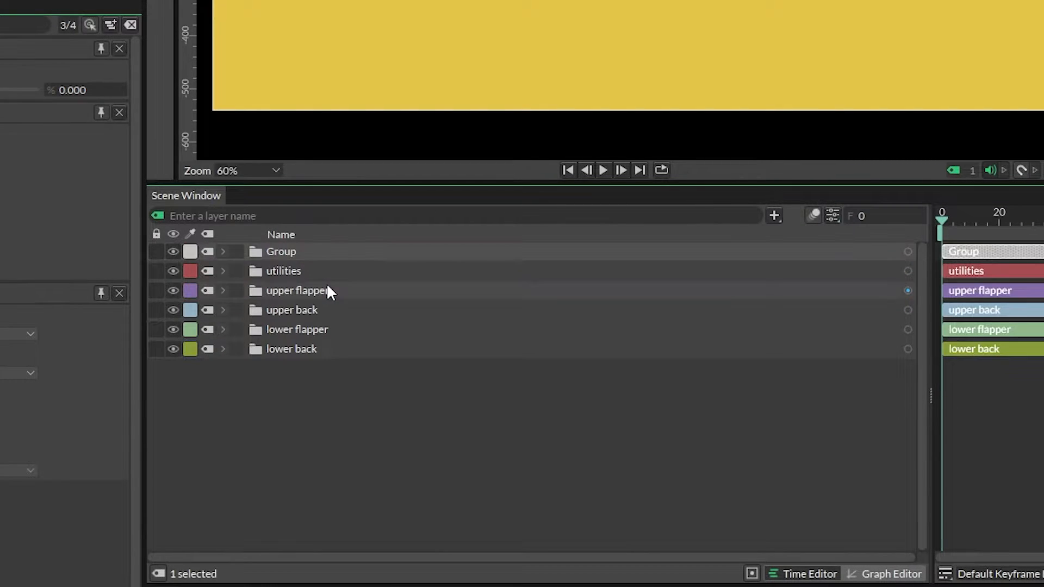
click(284, 253)
text(timeline utilities)
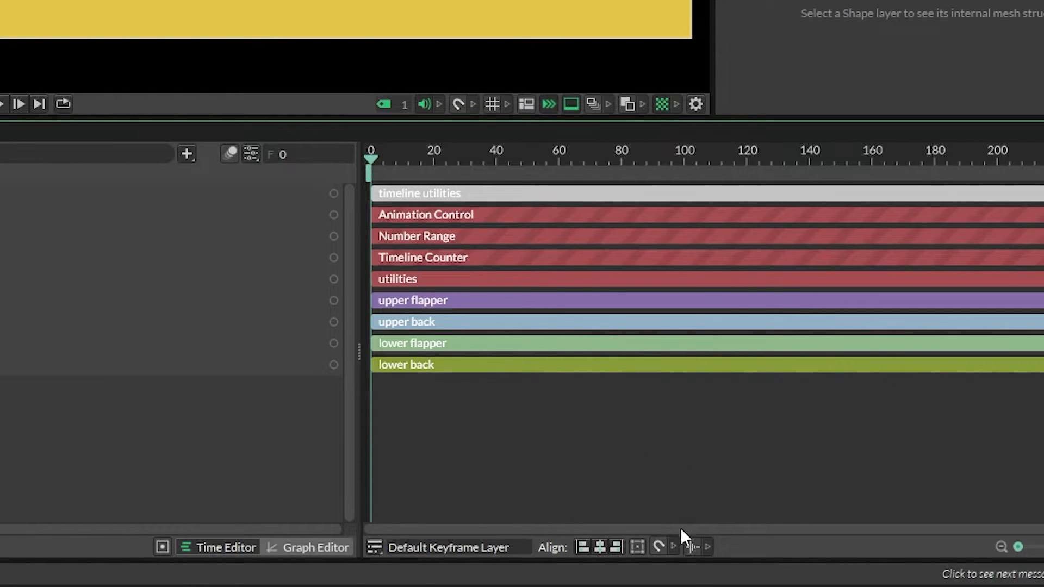
Step: Show the beat markers on the timeline and open the Beat Marker Settings as a floating window
click(693, 547)
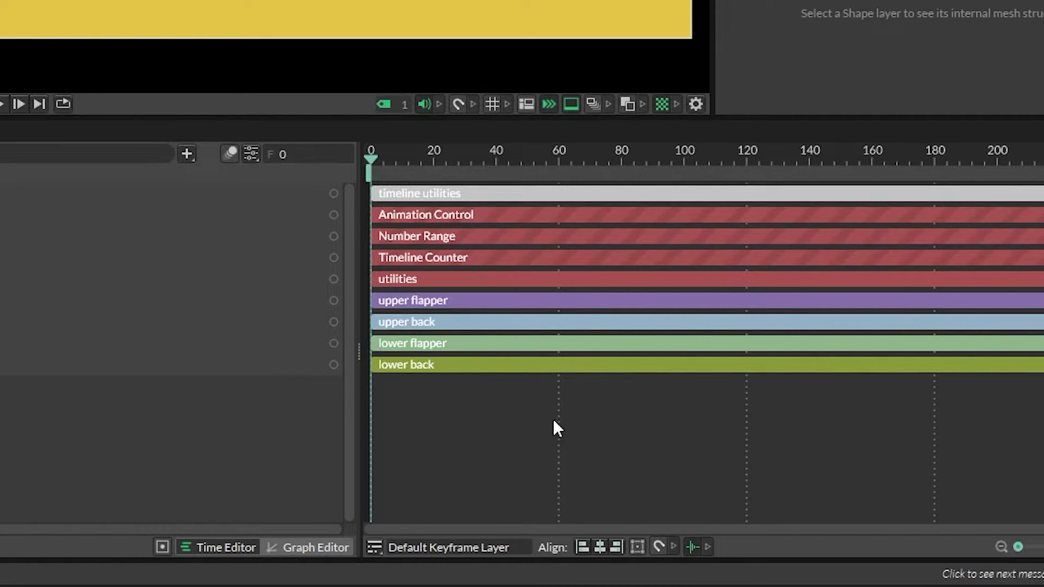
click(707, 546)
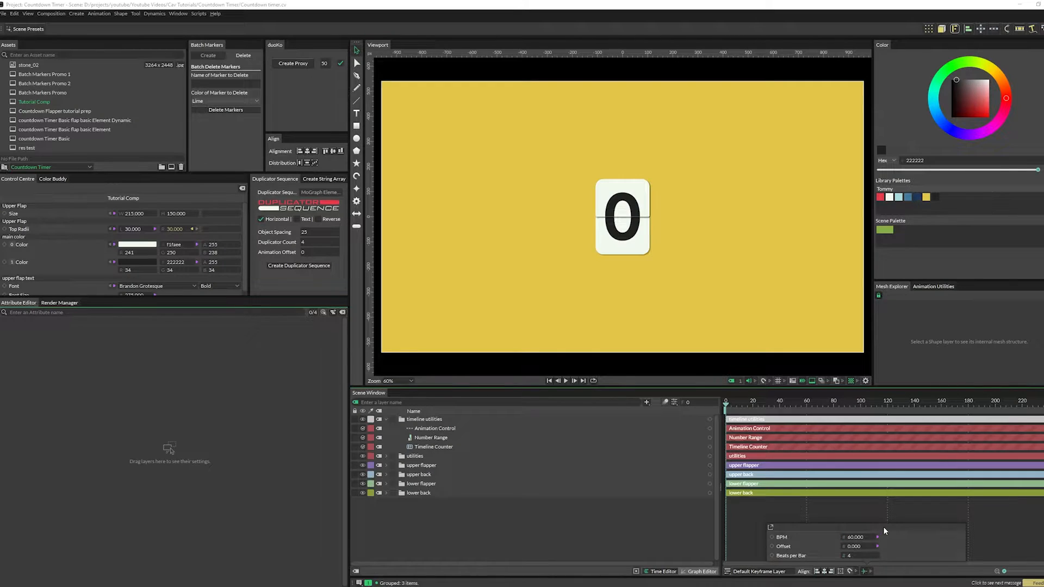
drag(884, 527, 588, 513)
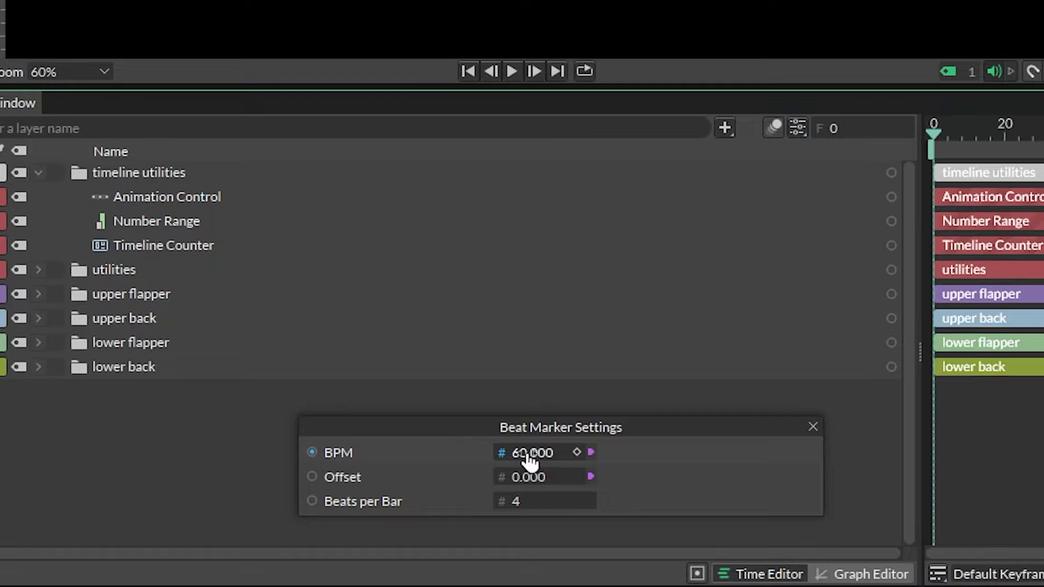
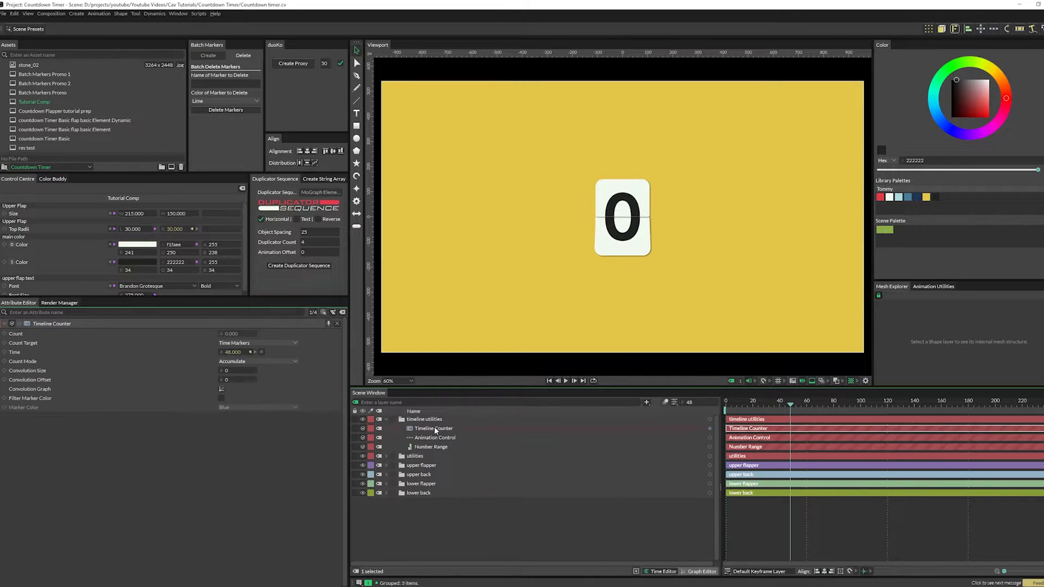
Step: Rename the Timeline Counter to "timeline flapper" and set it to count Beat Markers in Trigger mode
text(timeline flapper)
key(Return)
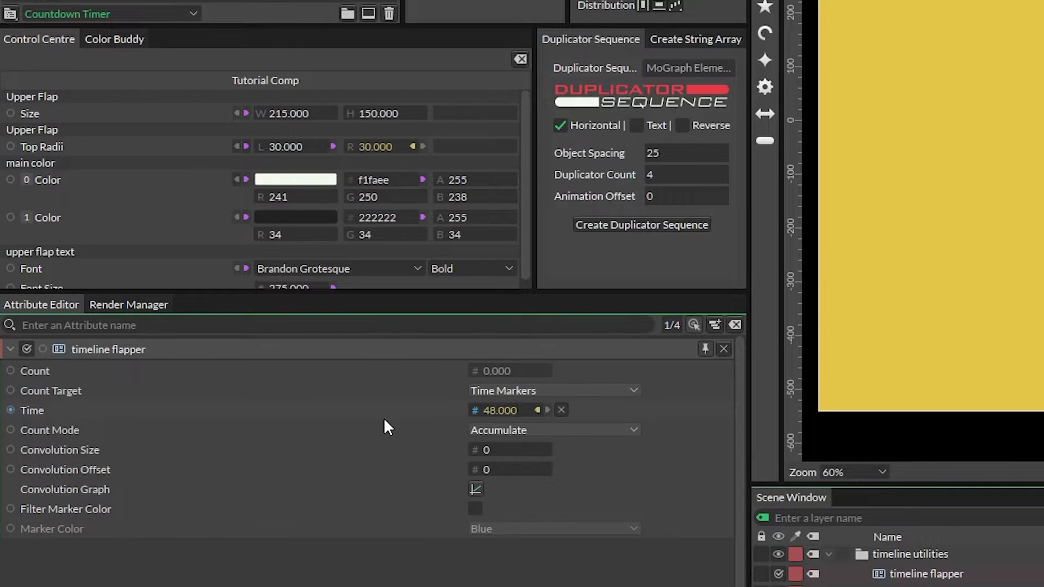
click(587, 393)
click(560, 415)
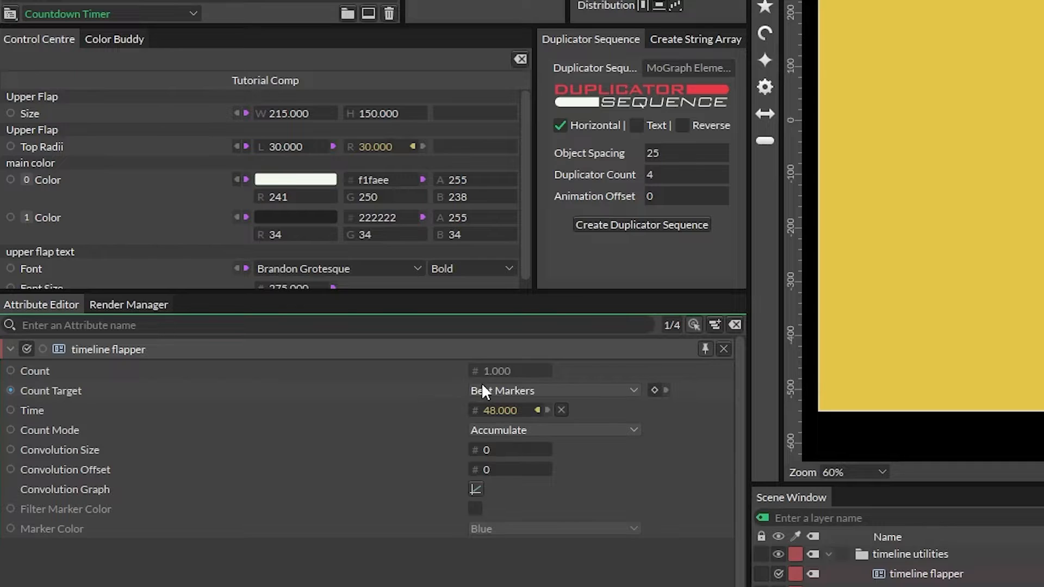
click(504, 431)
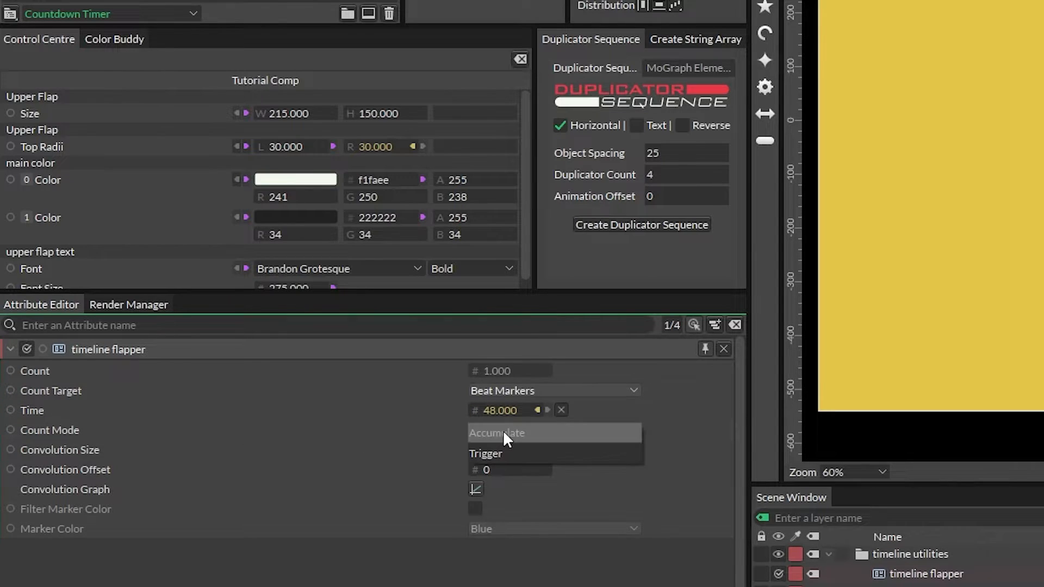
click(500, 453)
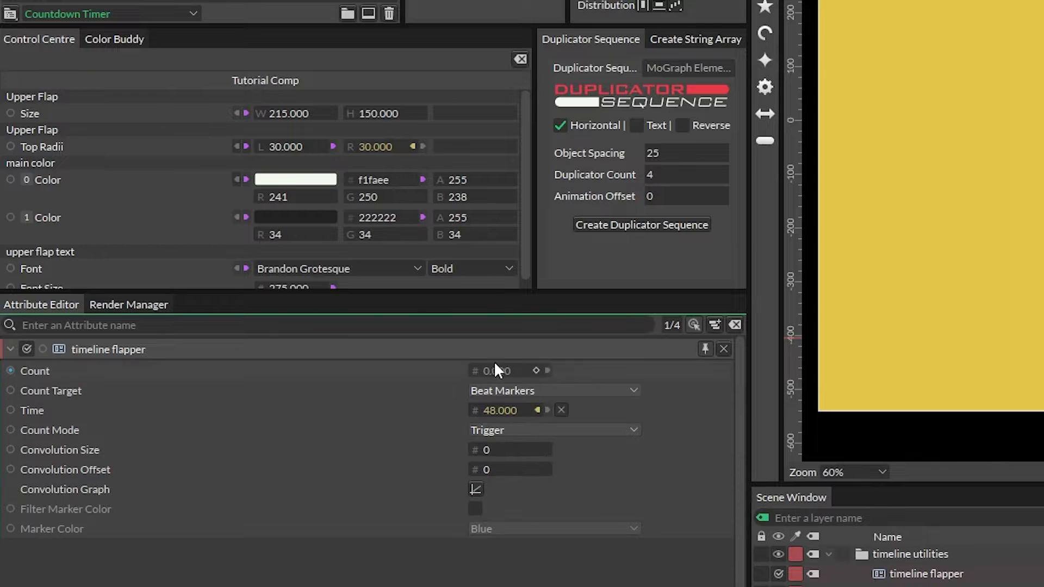
Step: Scrub the frames around the beat at frame 60 to examine the flapper's count, and open its convolution graph
drag(791, 406, 803, 408)
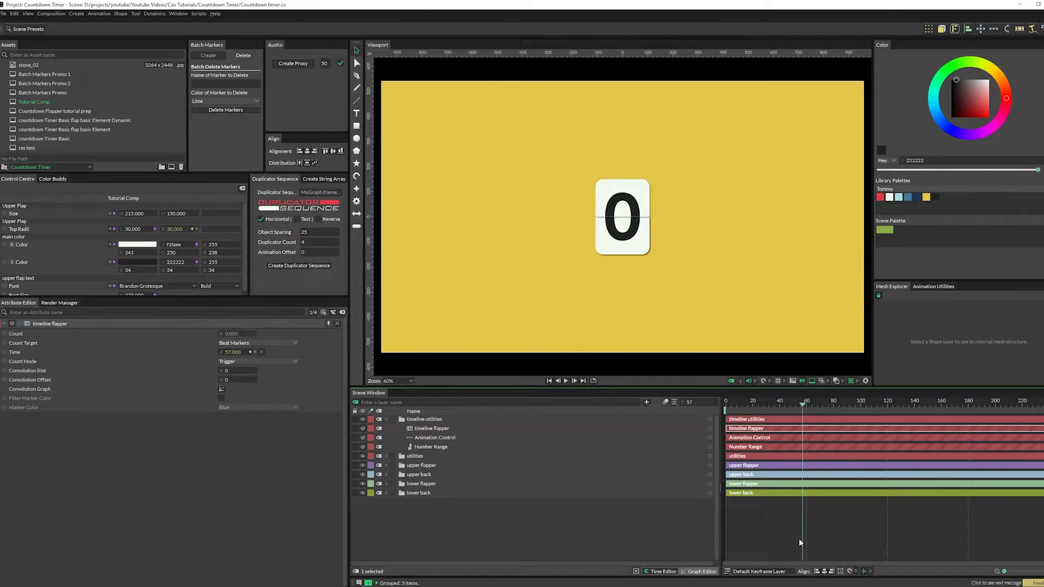
drag(802, 407, 807, 408)
drag(807, 407, 810, 409)
click(221, 389)
drag(296, 329, 276, 443)
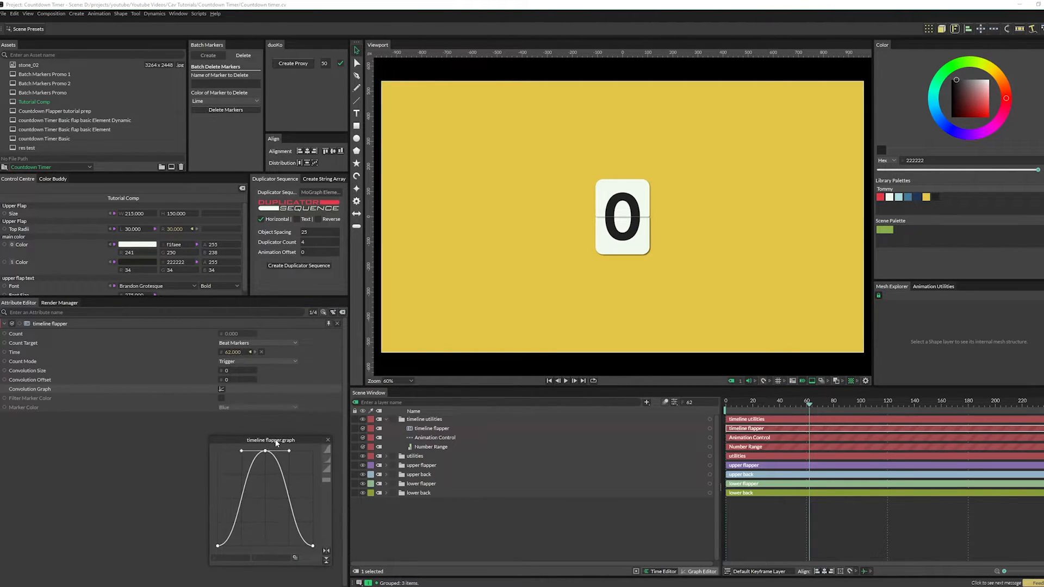
drag(808, 406, 806, 413)
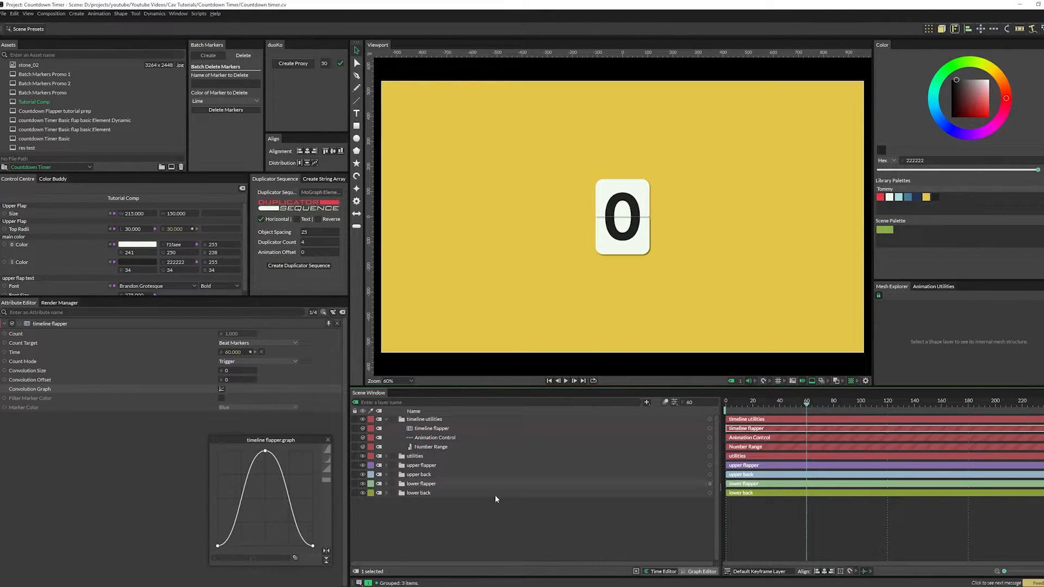
drag(808, 406, 789, 408)
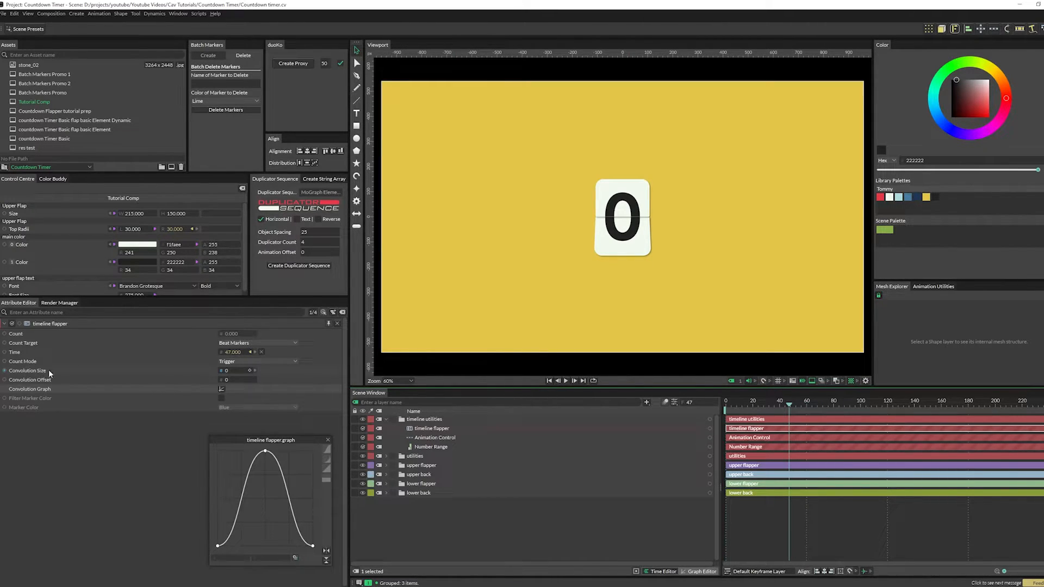
Step: Set timeline flapper's convolution size to 20 and scrub the frames leading up to the first beat
click(225, 372)
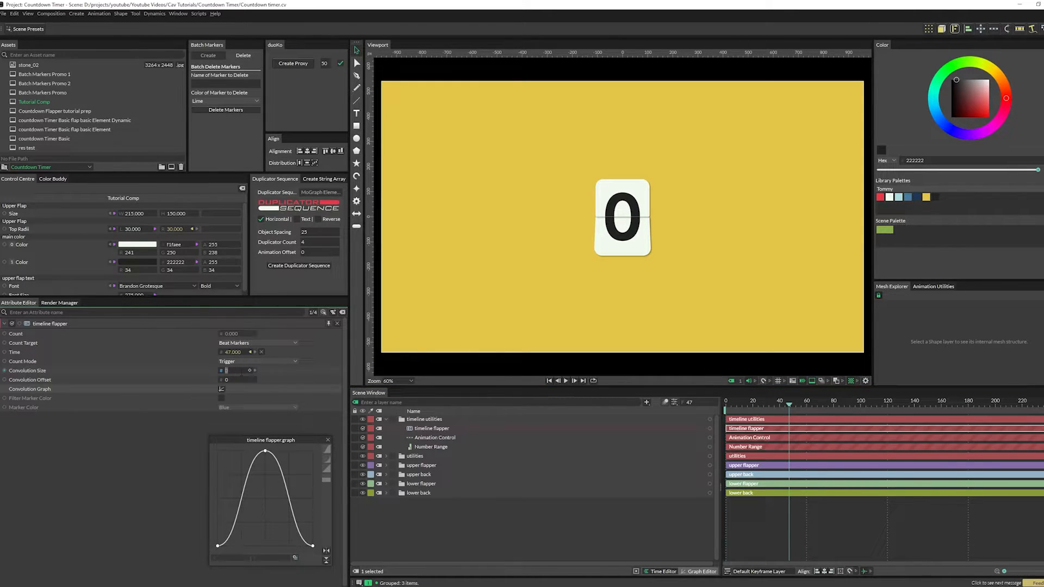
text(20)
click(782, 409)
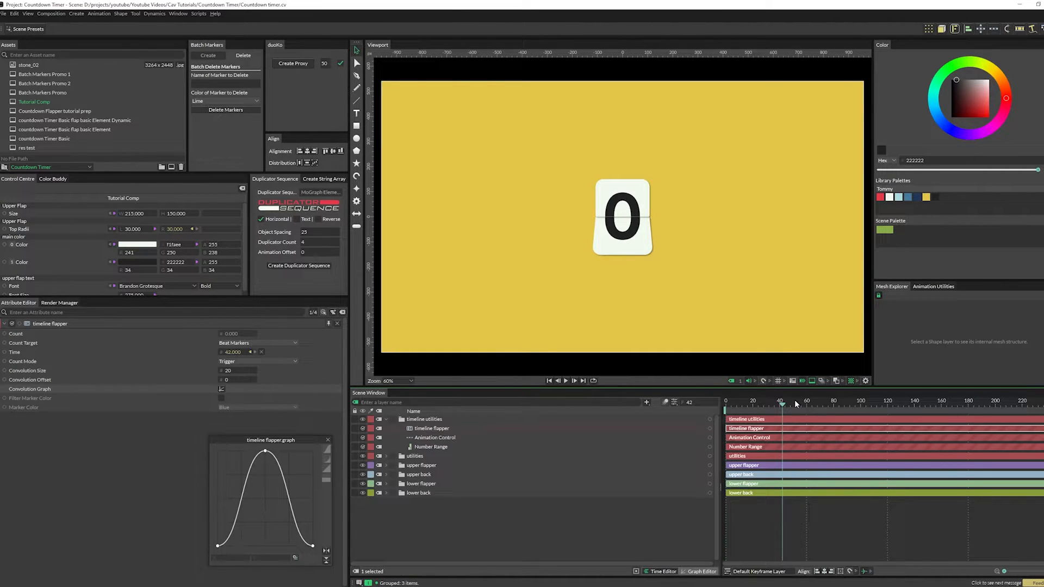
drag(782, 406, 795, 405)
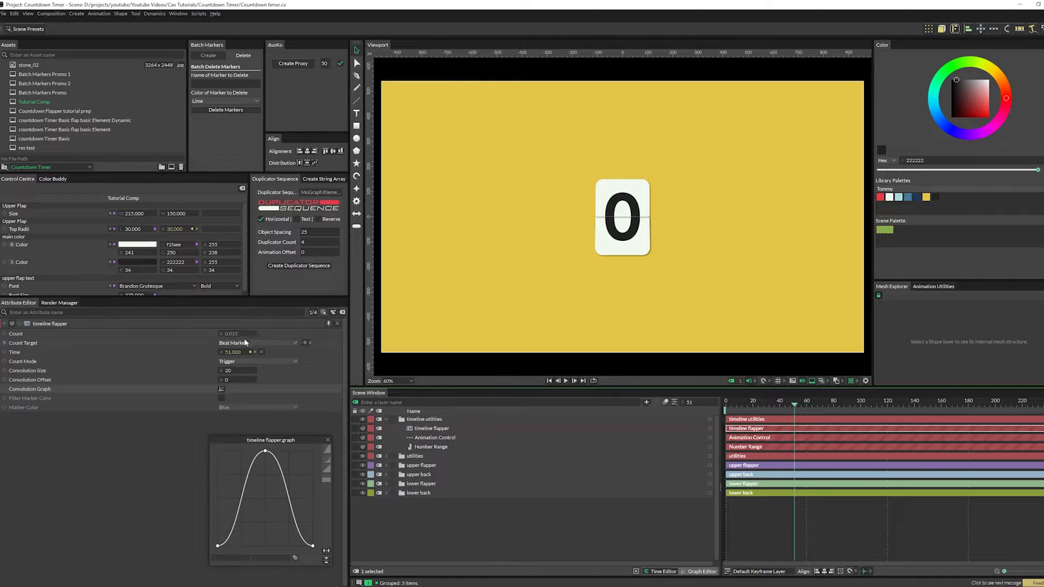
Step: Examine the start, peak and end points of timeline flapper's convolution curve
click(265, 451)
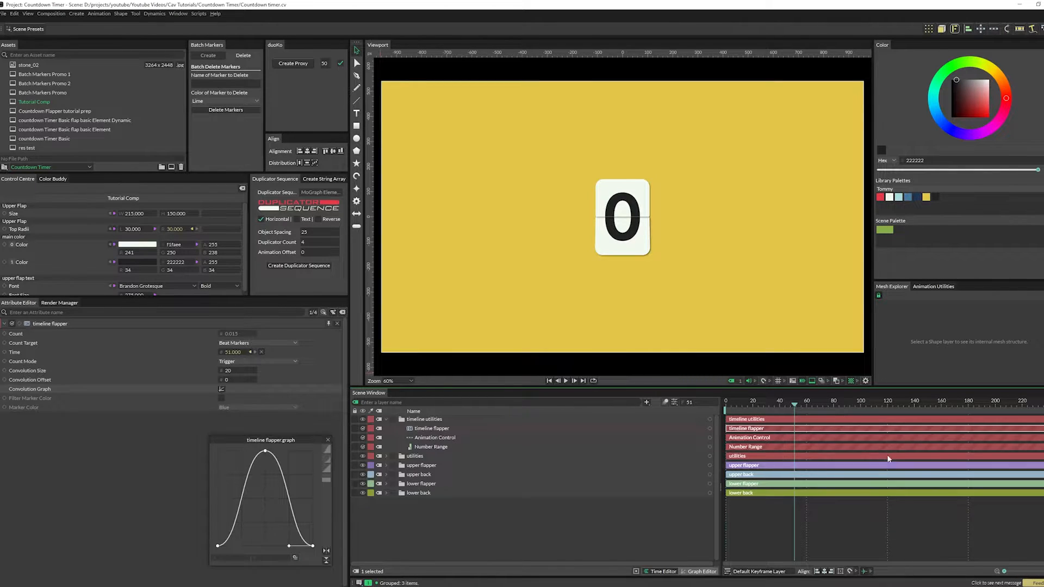
click(249, 544)
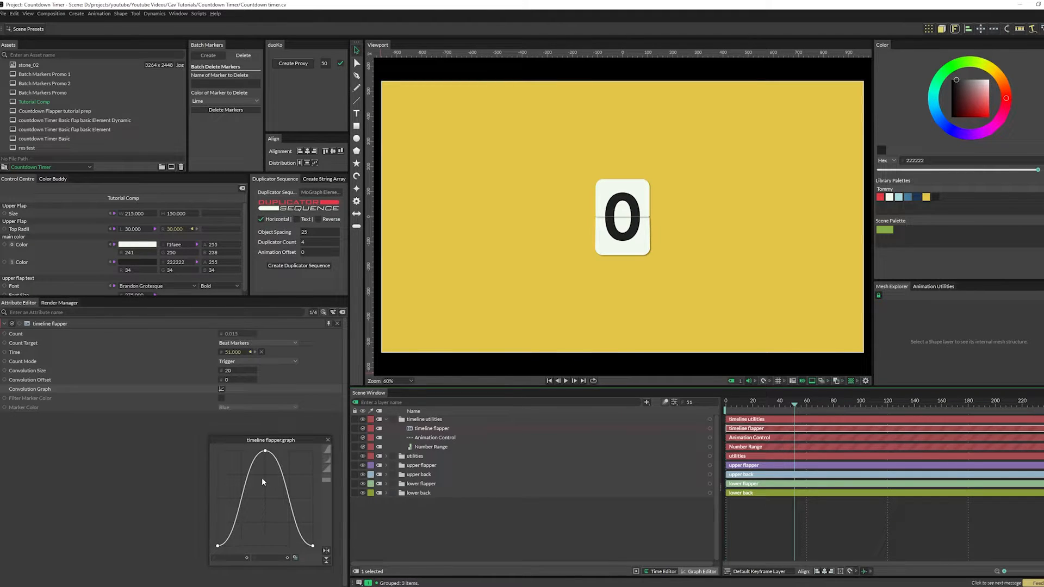
click(265, 452)
click(265, 452)
click(277, 501)
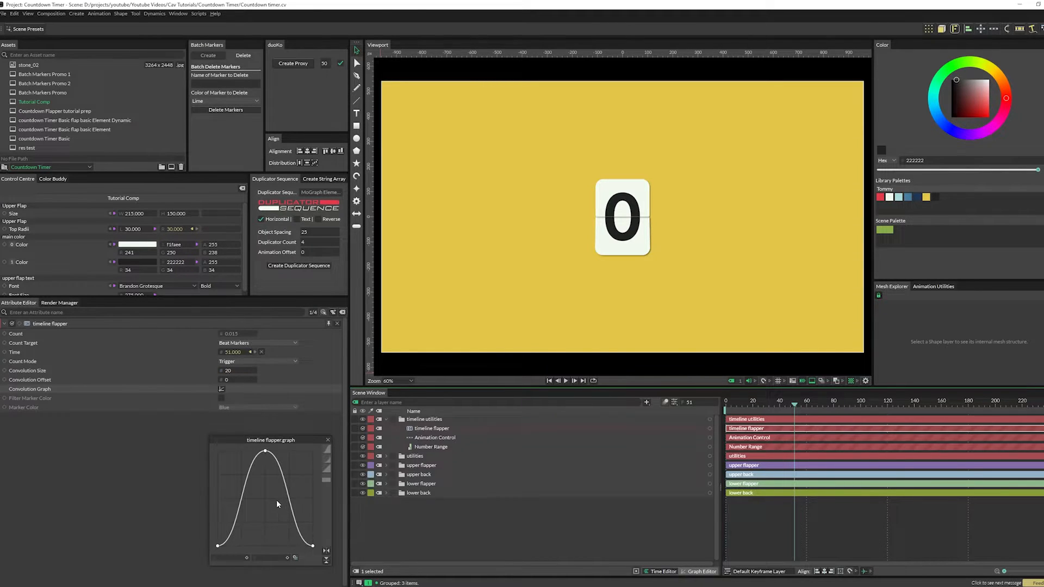
click(265, 454)
click(303, 548)
click(218, 547)
click(269, 484)
click(297, 491)
click(313, 545)
click(216, 545)
click(312, 545)
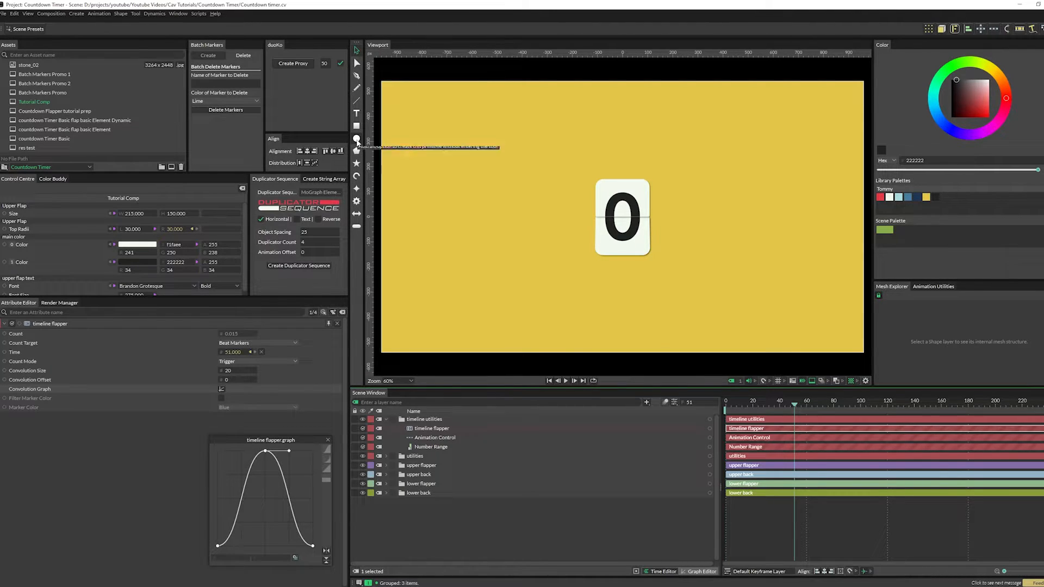
Step: Add a test circle of radius 100 beside the flap card and connect timeline flapper's output to its Y position
click(356, 139)
drag(637, 216, 538, 223)
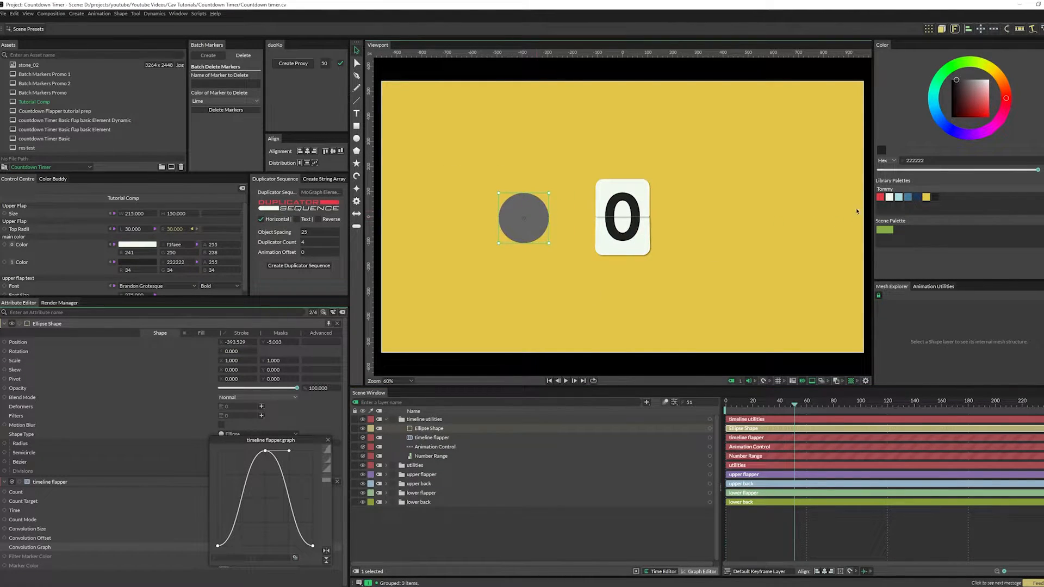
drag(303, 441, 155, 456)
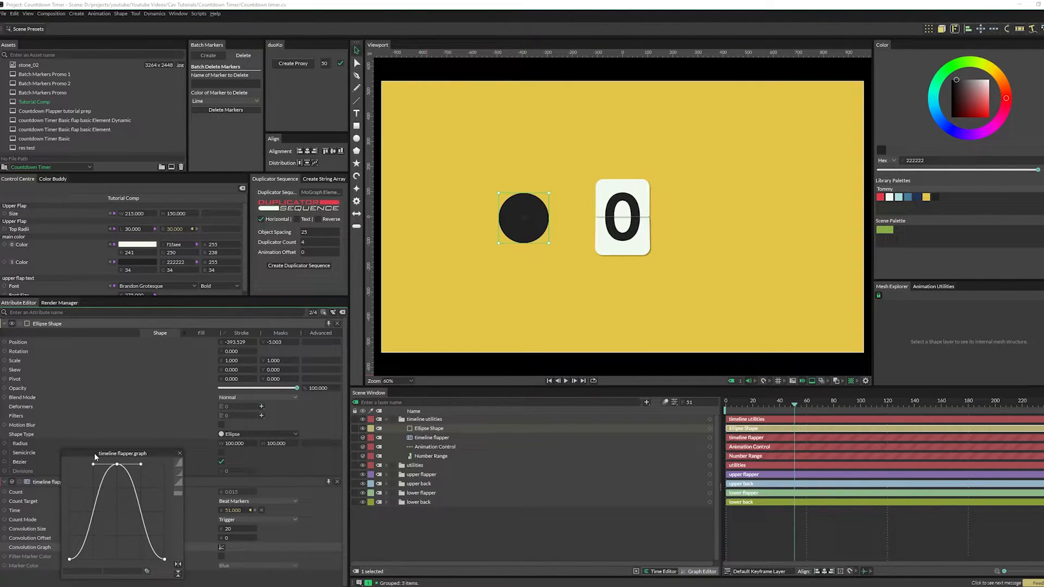
drag(95, 457, 126, 462)
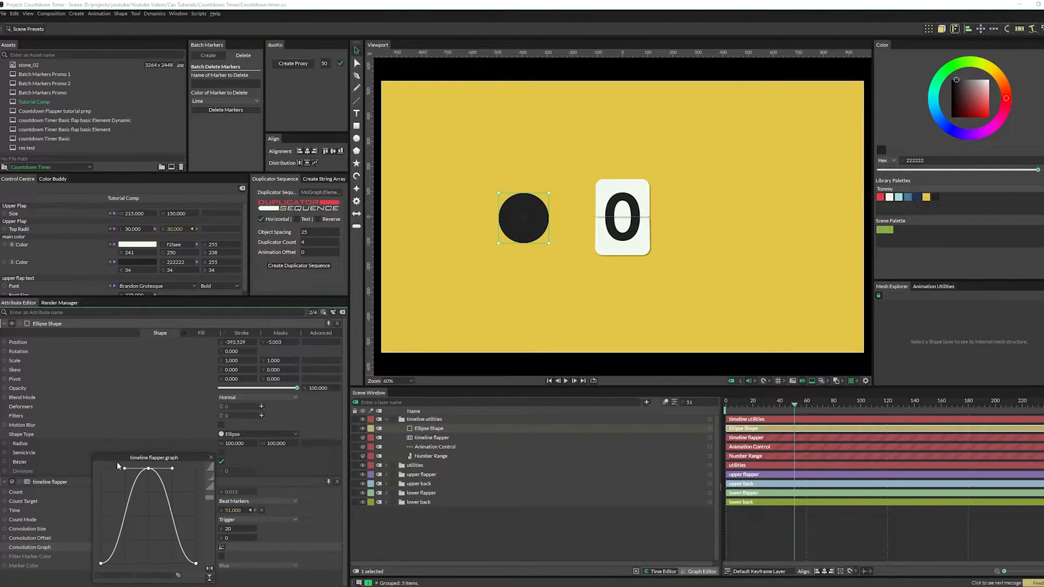
mouse_move(20, 482)
mouse_down()
mouse_move(60, 430)
mouse_move(174, 356)
mouse_move(285, 344)
mouse_move(276, 341)
mouse_up()
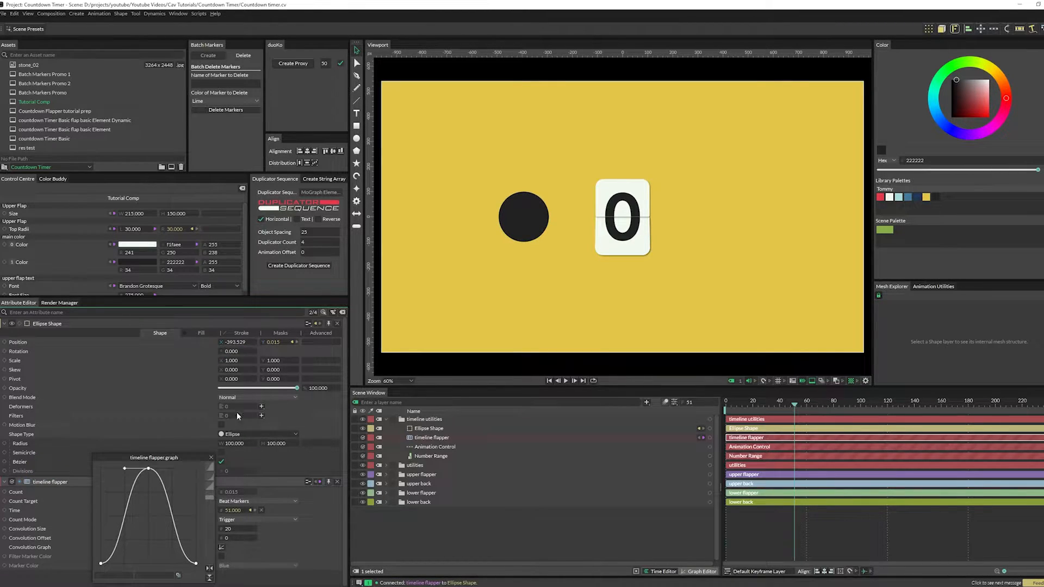
Step: Add an expression to the circle's position that multiplies the incoming value by 100
right_click(178, 338)
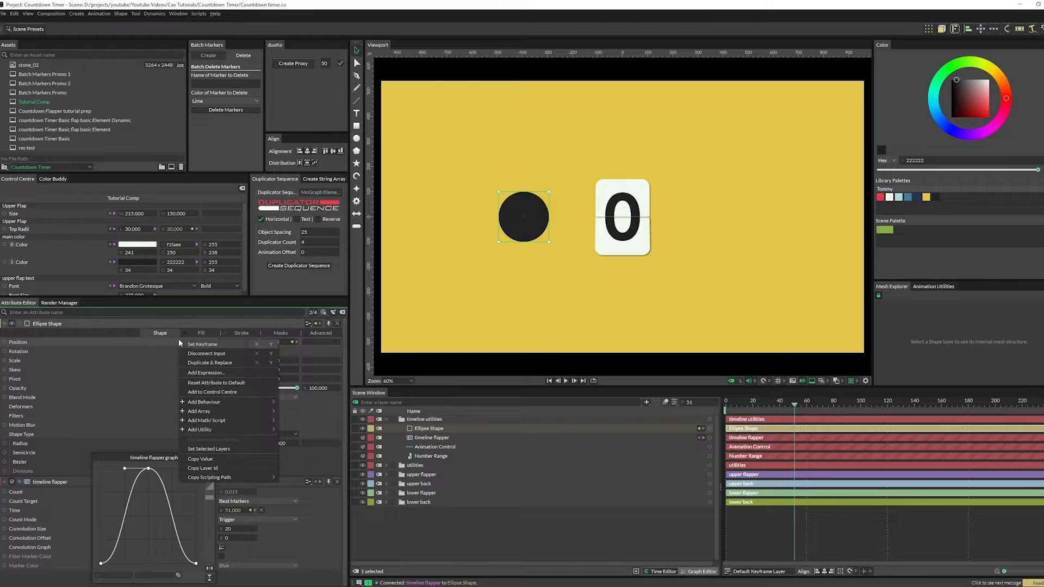
click(208, 368)
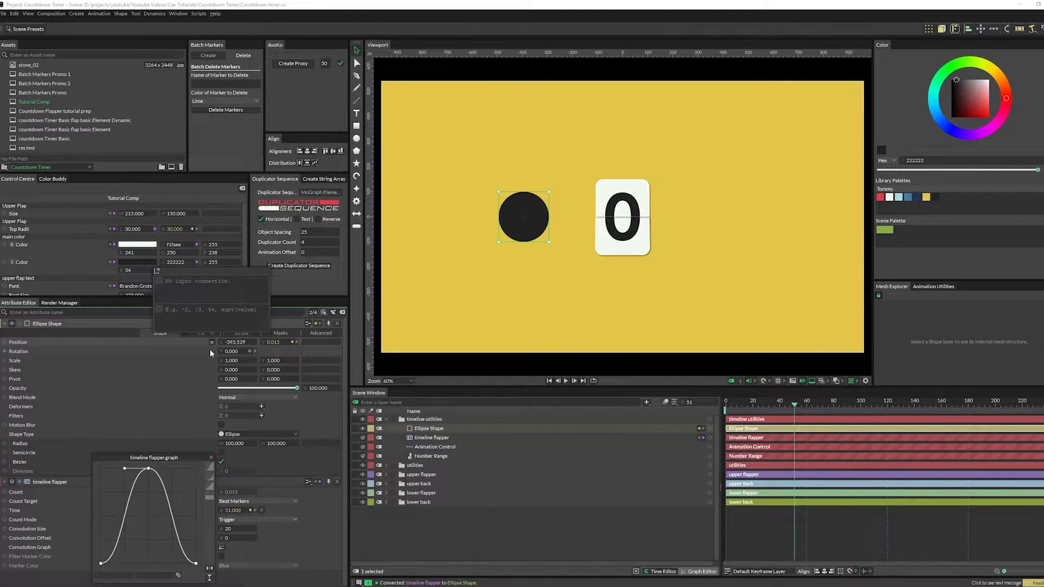
text(x)
key(Return)
key(BackSpace)
key(BackSpace)
text(*)
click(452, 510)
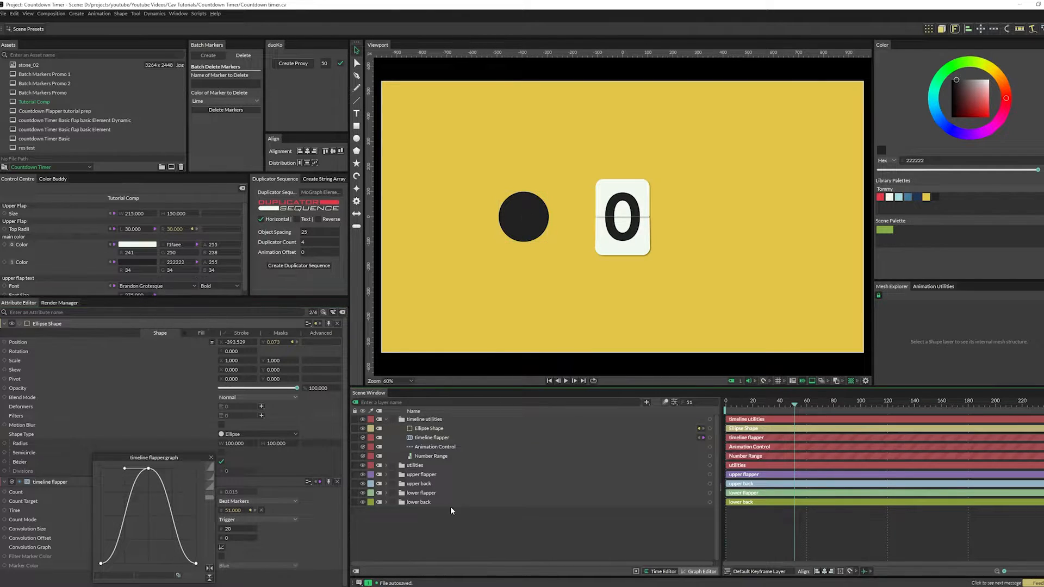
drag(794, 407, 797, 405)
click(212, 344)
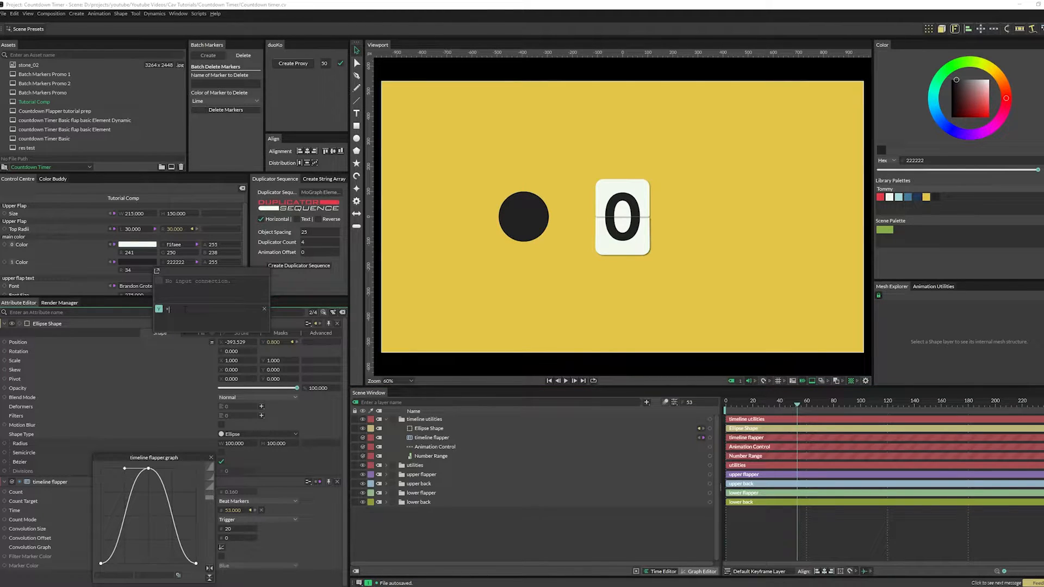
text(100)
key(Return)
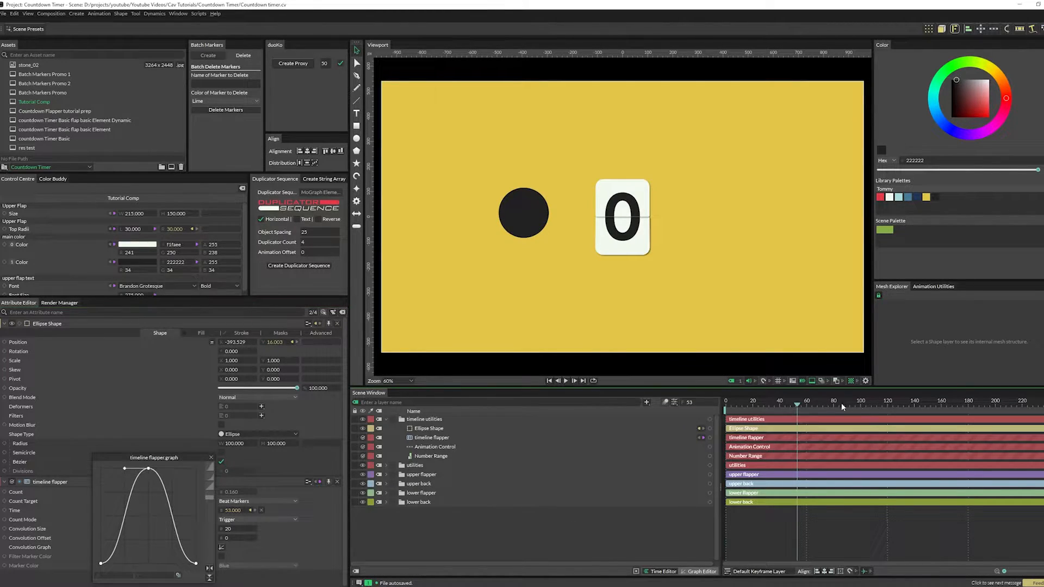
Step: Scrub between frames 50 and 70 to compare the circle's vertical movement with the convolution curve and position expression
mouse_move(798, 407)
mouse_down()
mouse_move(825, 408)
mouse_move(794, 414)
mouse_up()
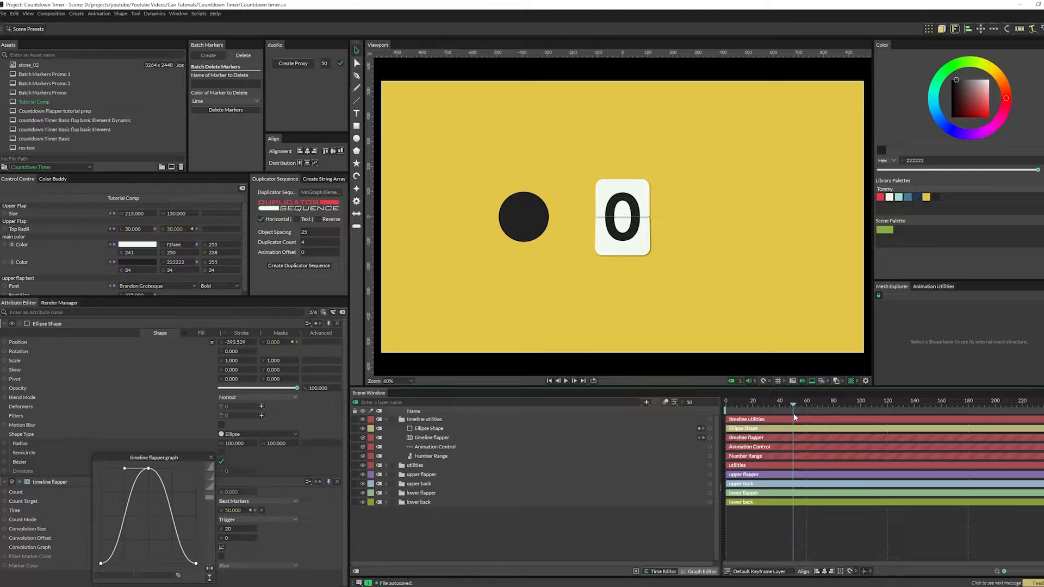
click(102, 564)
click(115, 554)
drag(795, 406, 809, 410)
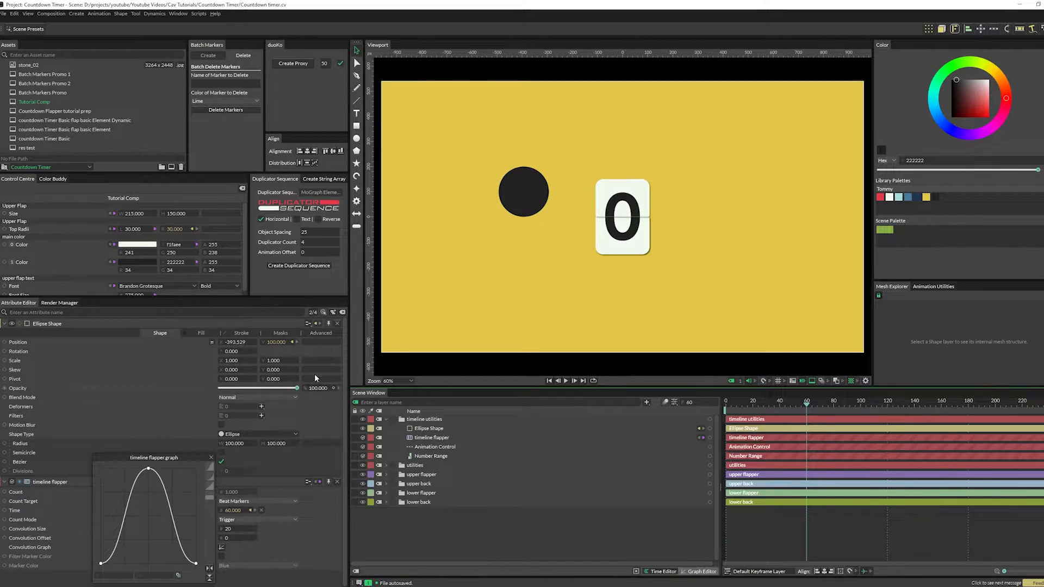
click(211, 342)
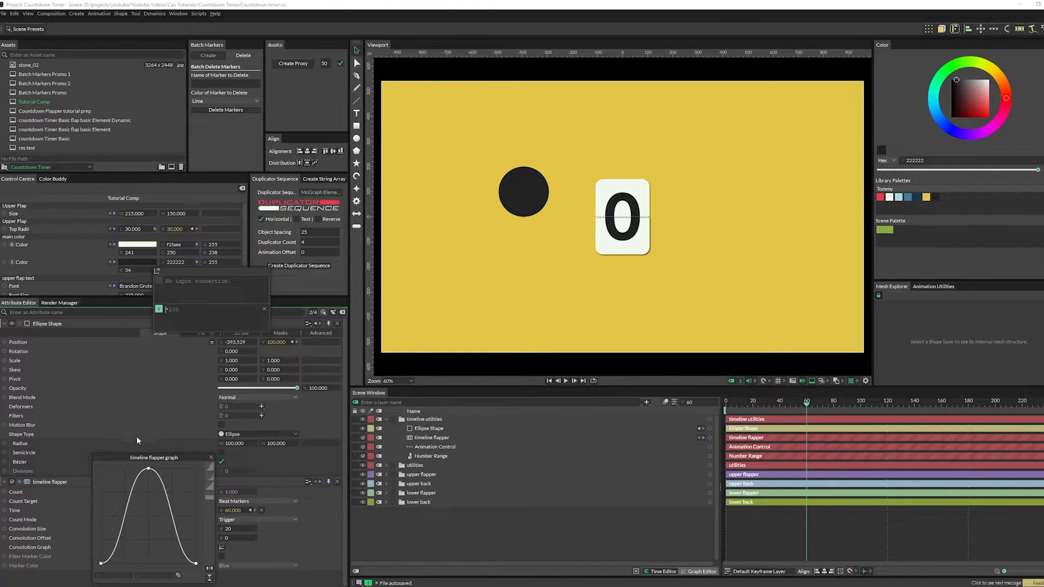
click(335, 436)
click(810, 406)
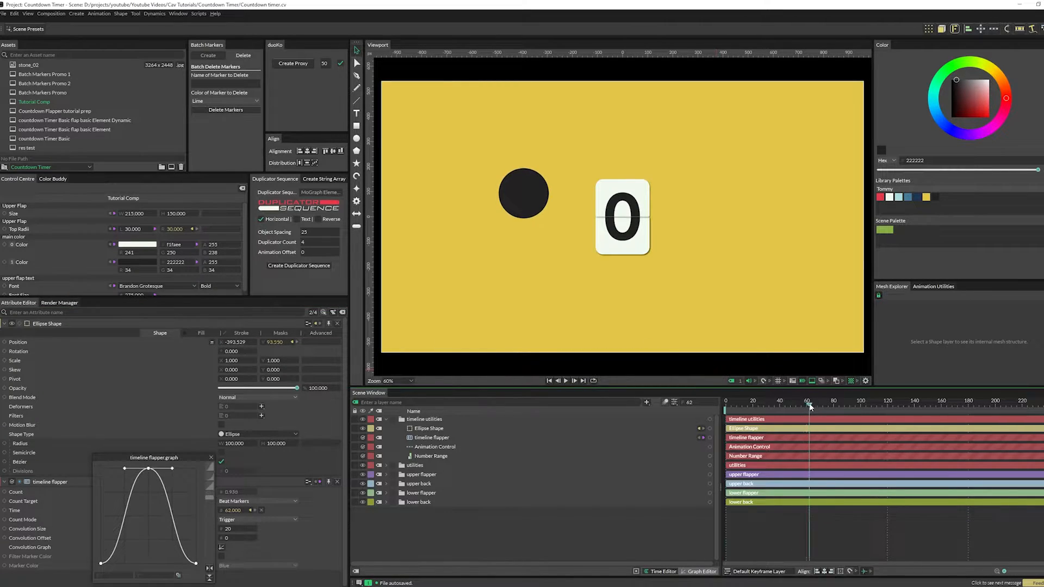
drag(810, 407, 820, 407)
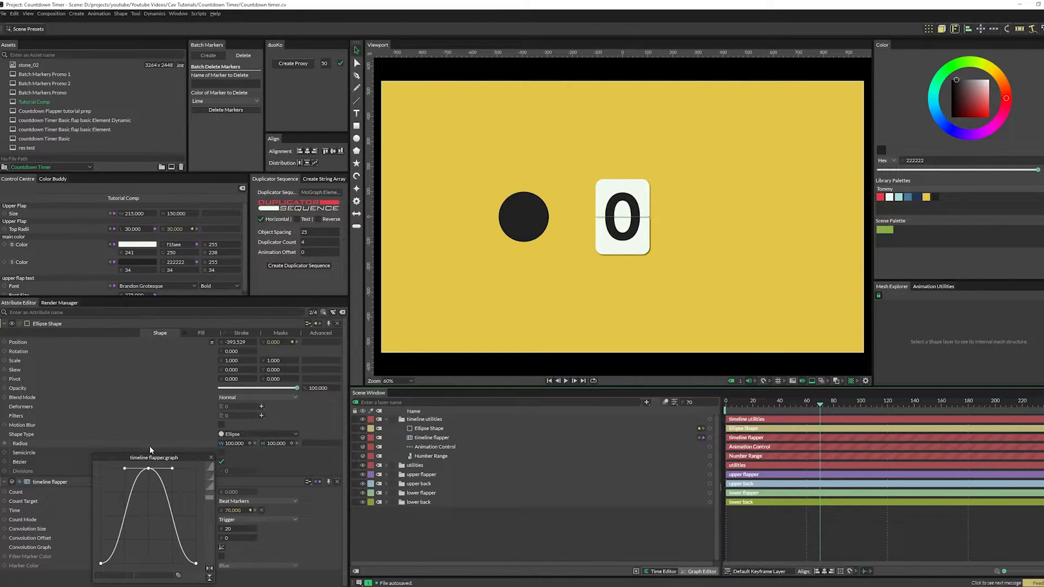
Step: Set timeline flapper's convolution size to 40 and scrub across the beats up to about frame 152
click(337, 323)
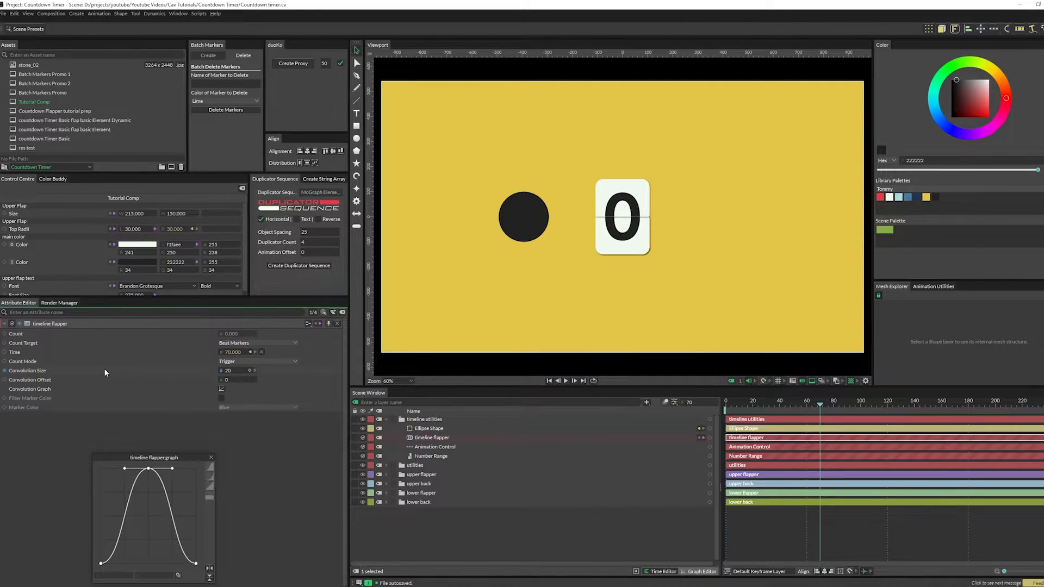
click(235, 373)
text(40)
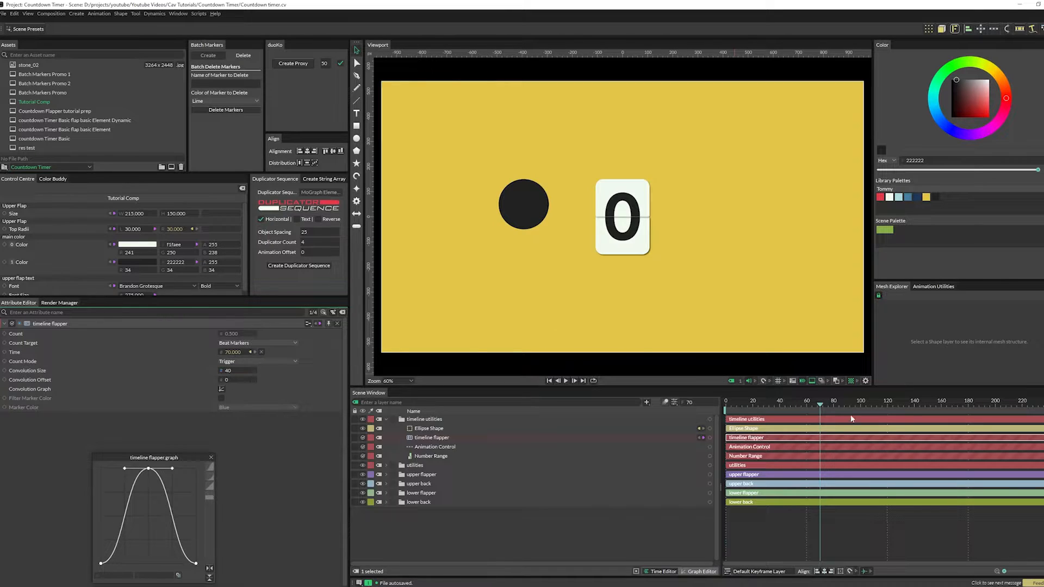
drag(820, 407, 807, 406)
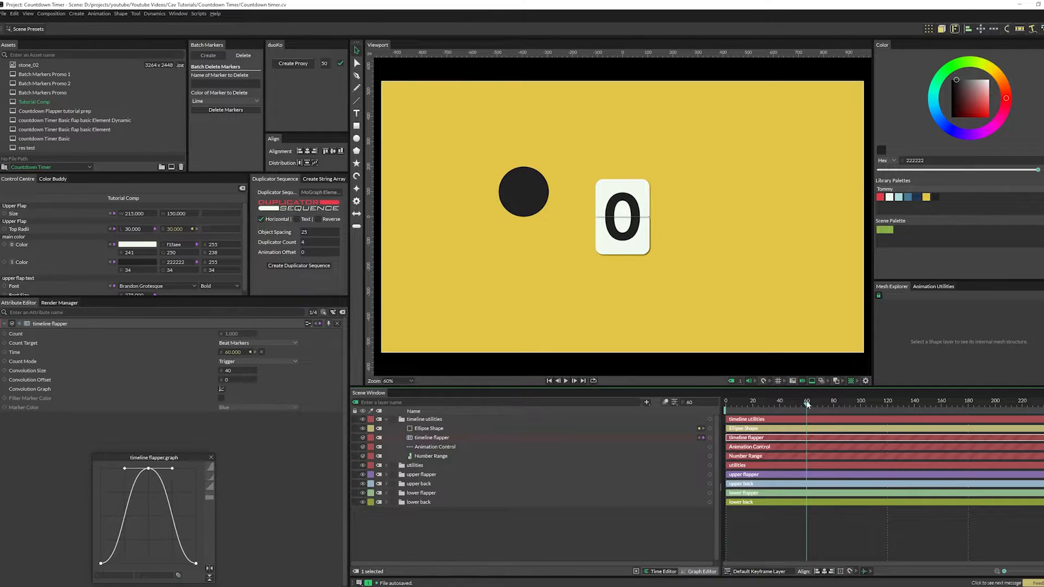
click(779, 406)
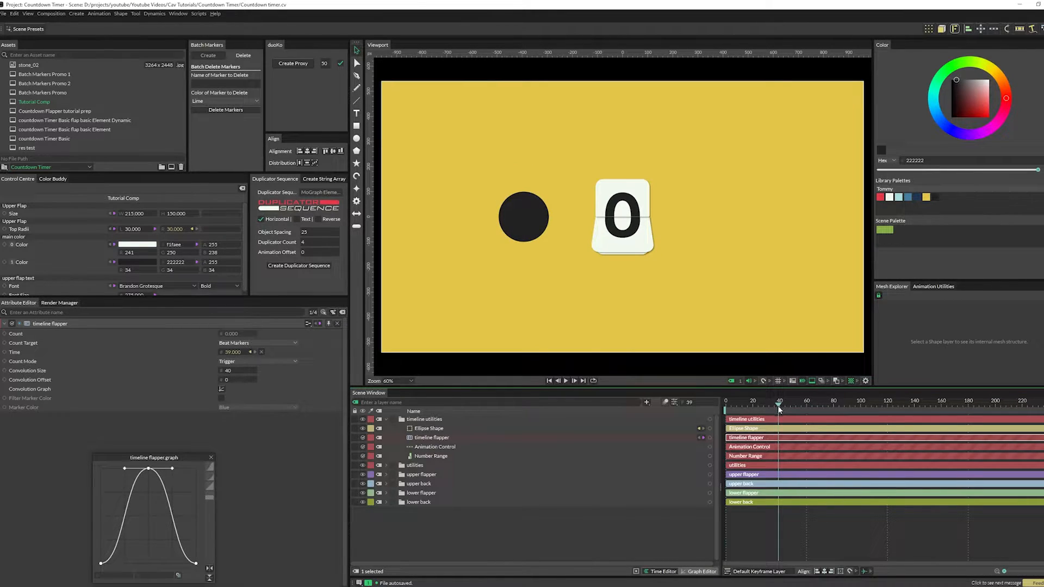
drag(779, 407, 931, 419)
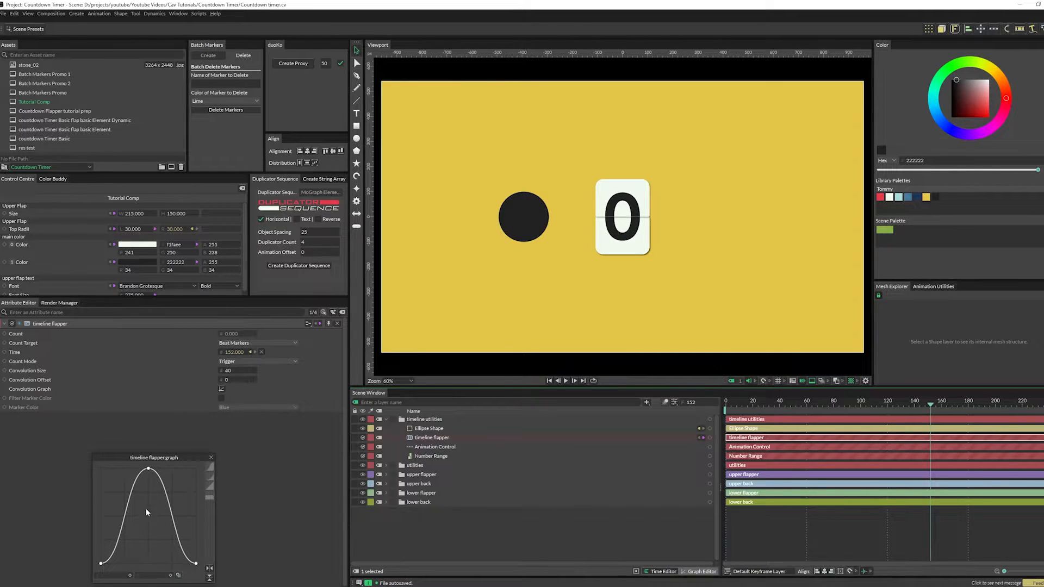
Step: Set timeline flapper's convolution offset to 40 and scrub between frames 60 and 80 to check the circle's movement
click(149, 469)
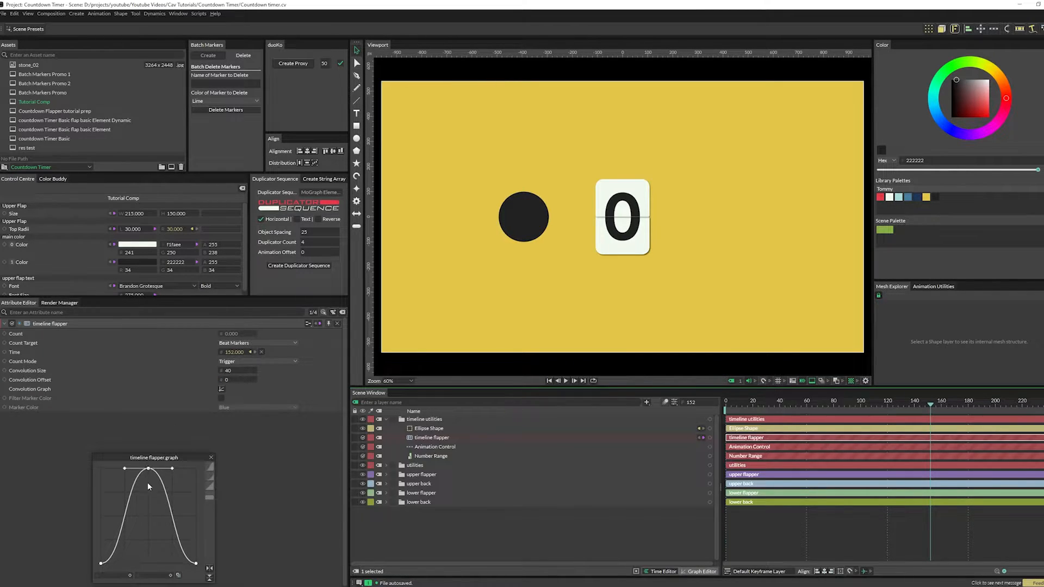
click(233, 381)
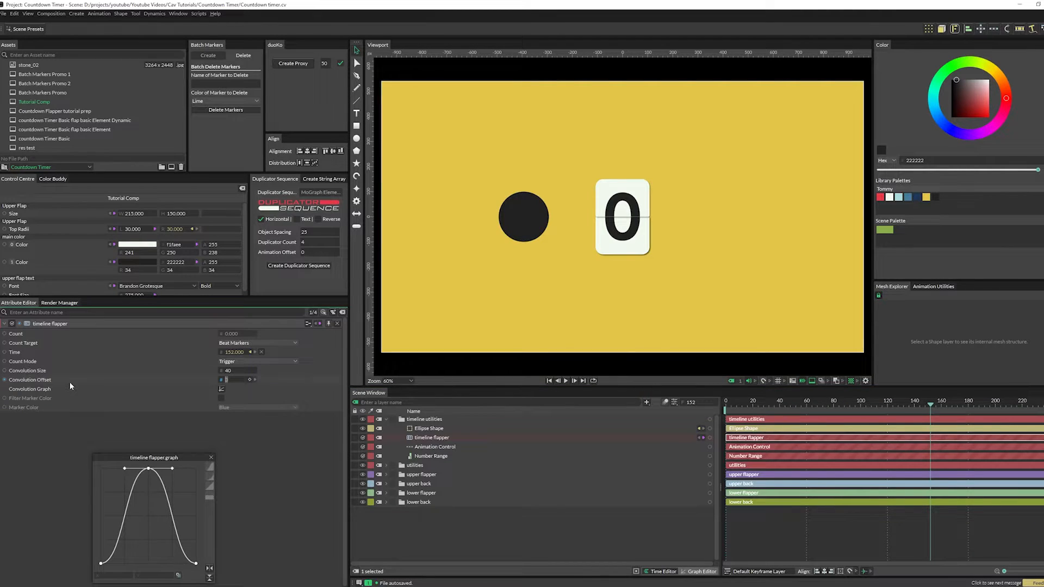
text(40)
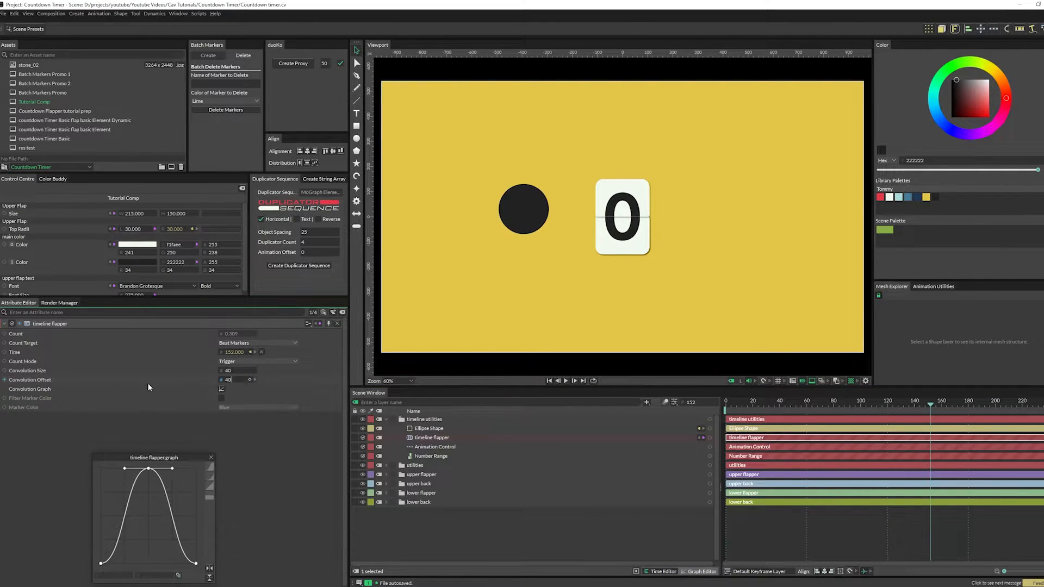
click(806, 405)
mouse_move(806, 407)
mouse_down()
mouse_move(794, 406)
mouse_move(811, 409)
mouse_move(807, 419)
mouse_up()
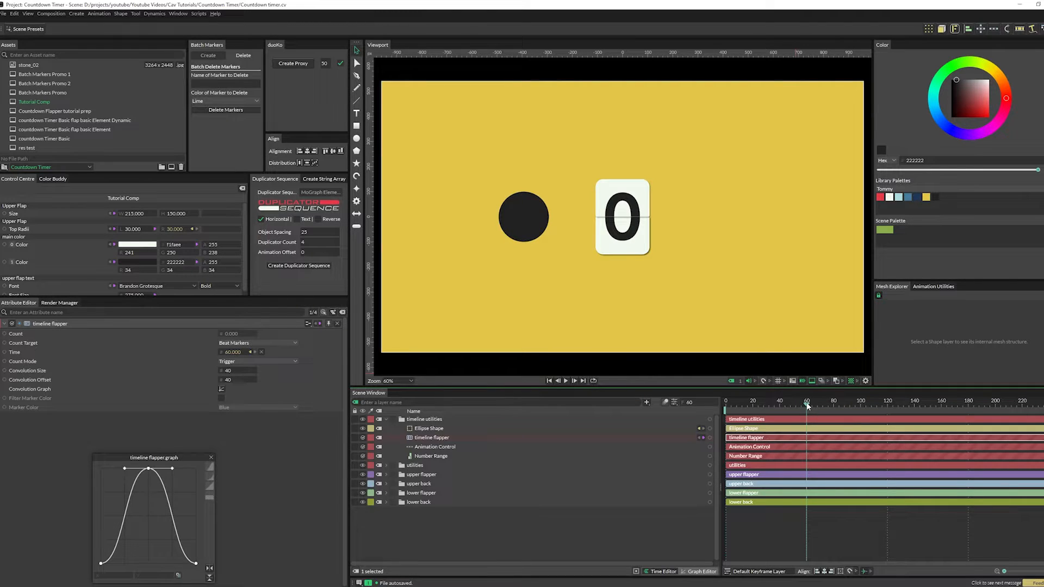
drag(808, 408, 836, 416)
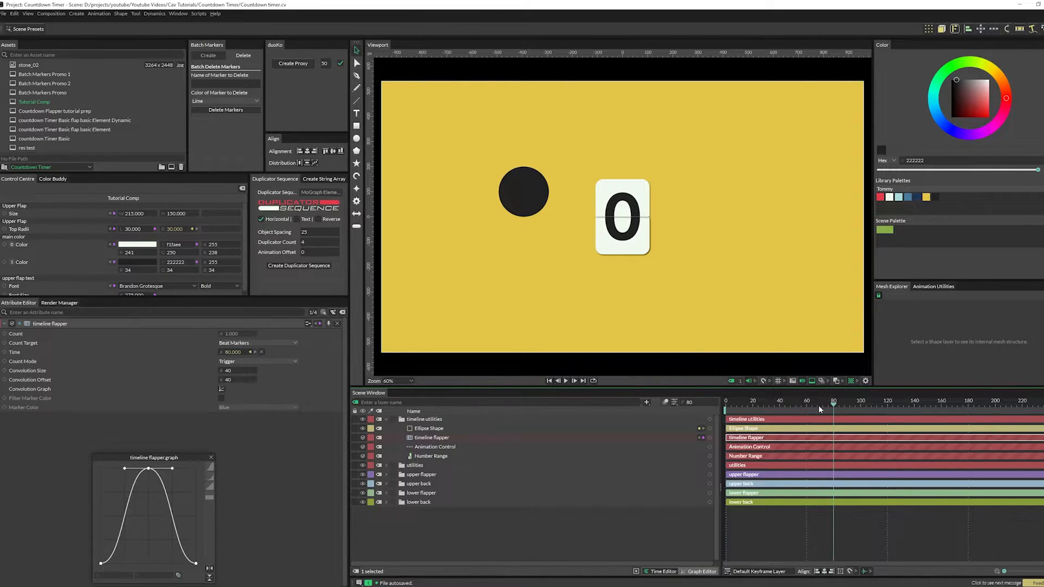
Step: Compare the convolution curve's start, peak and end points with the circle's movement while scrubbing back to frame 58
click(101, 564)
click(196, 563)
drag(832, 409, 804, 420)
click(149, 469)
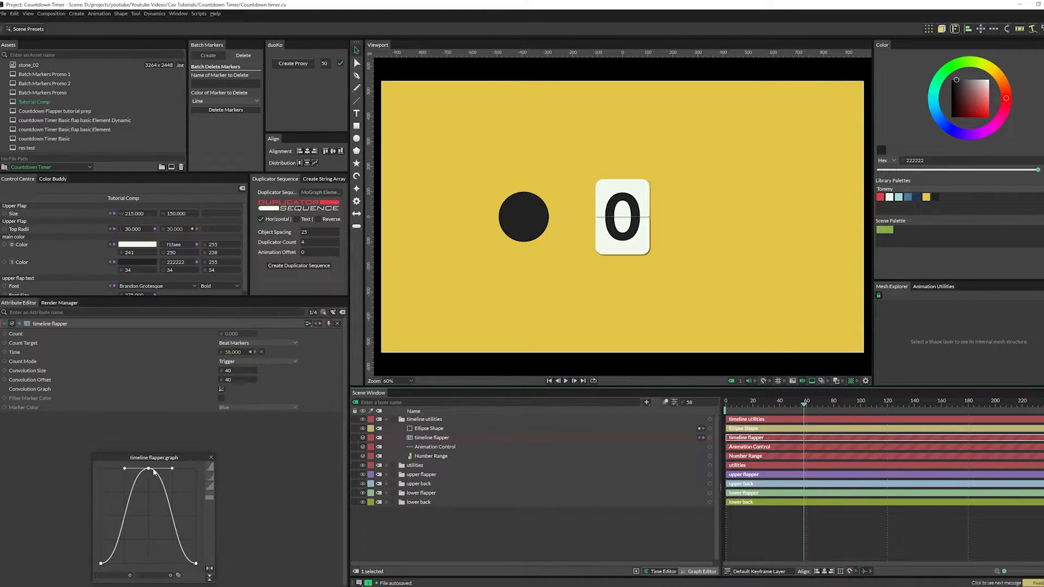
click(196, 564)
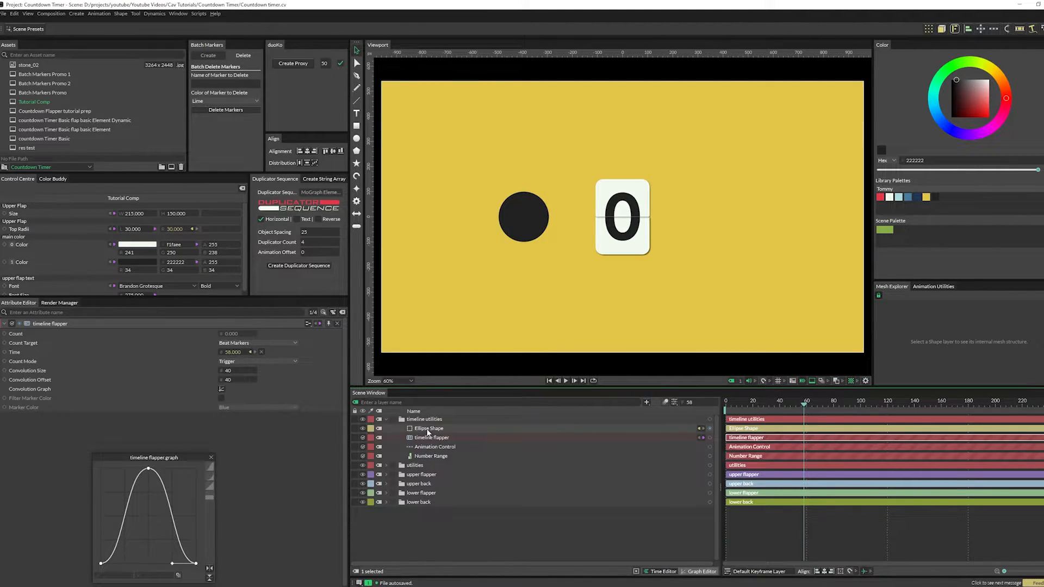
Step: Delete the test circle and move the playhead to the beat marker at frame 60
click(514, 227)
key(Delete)
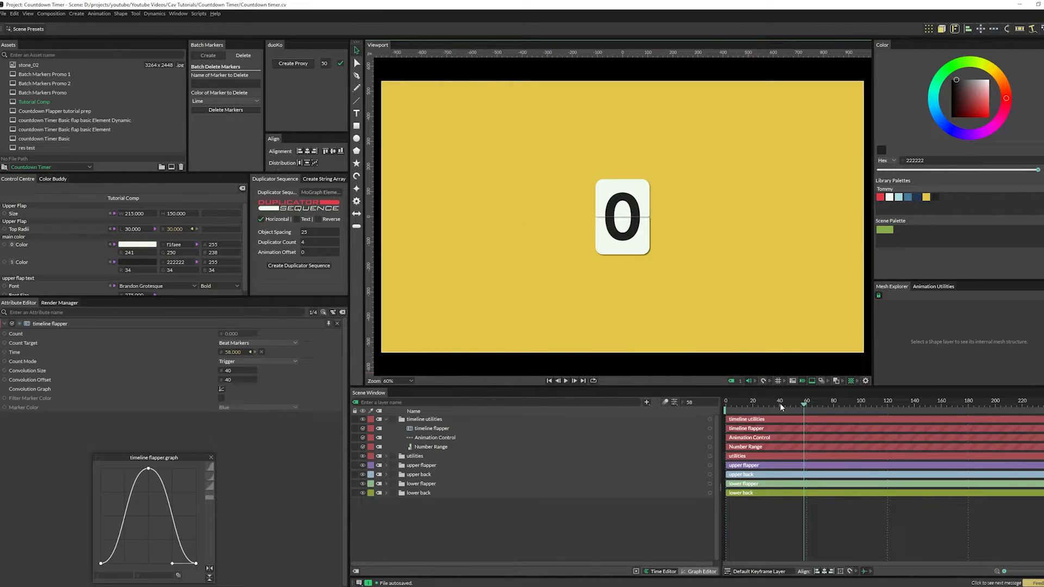
drag(781, 406, 808, 423)
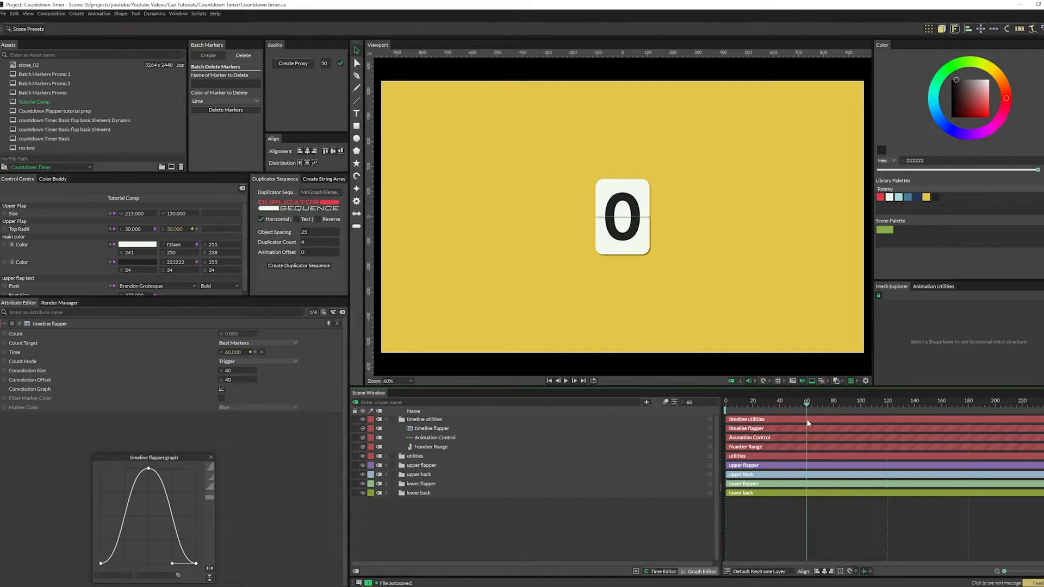
Step: Set timeline flapper's convolution size to 60 and its convolution offset to -30
double_click(228, 370)
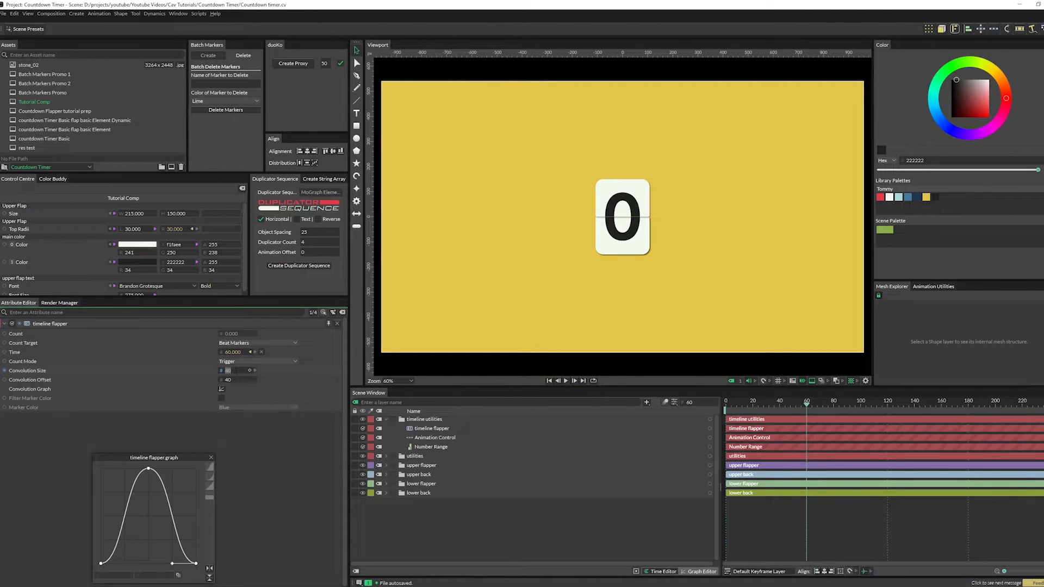
text(60)
key(Tab)
text(-)
click(481, 547)
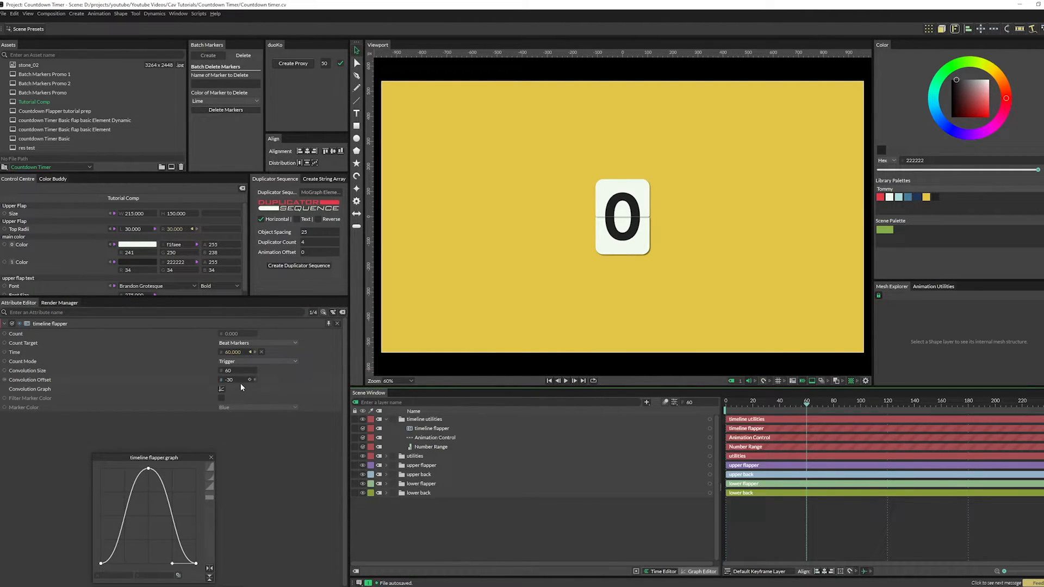
Step: Examine how the convolution curve's start, peak and end points line up with the frames between 0 and 61
click(101, 563)
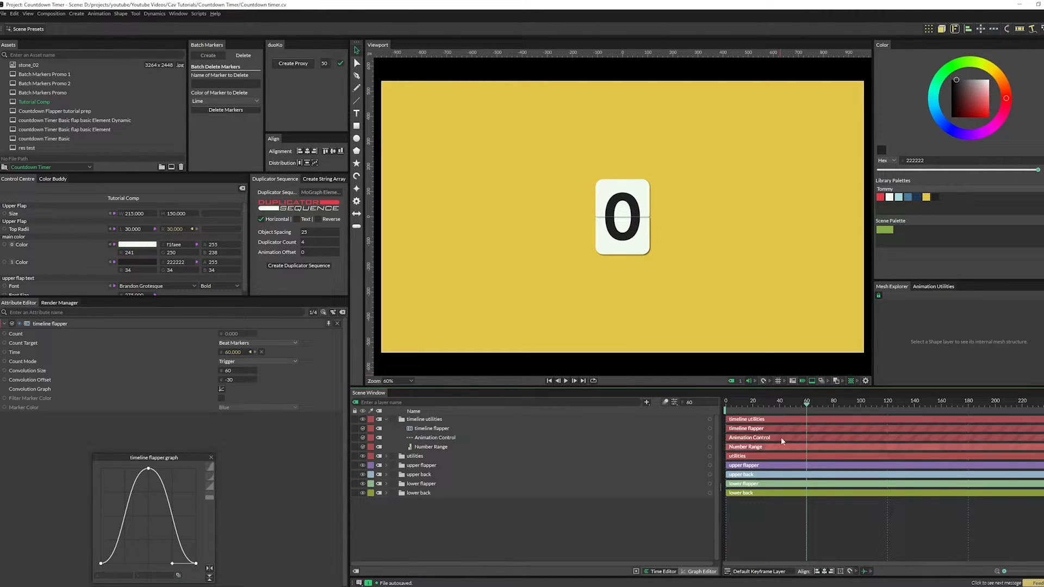
drag(807, 404, 776, 407)
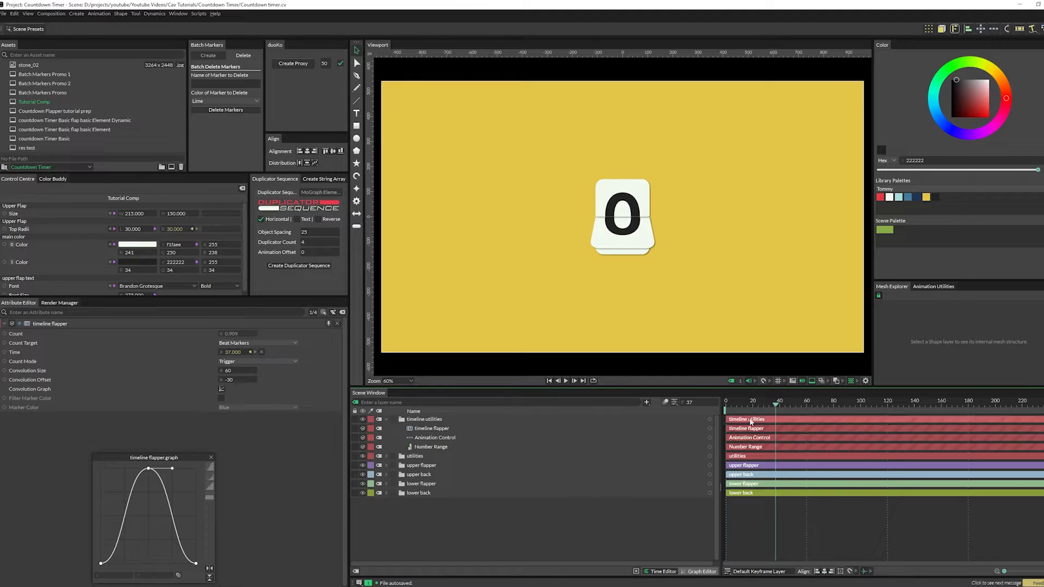
click(725, 406)
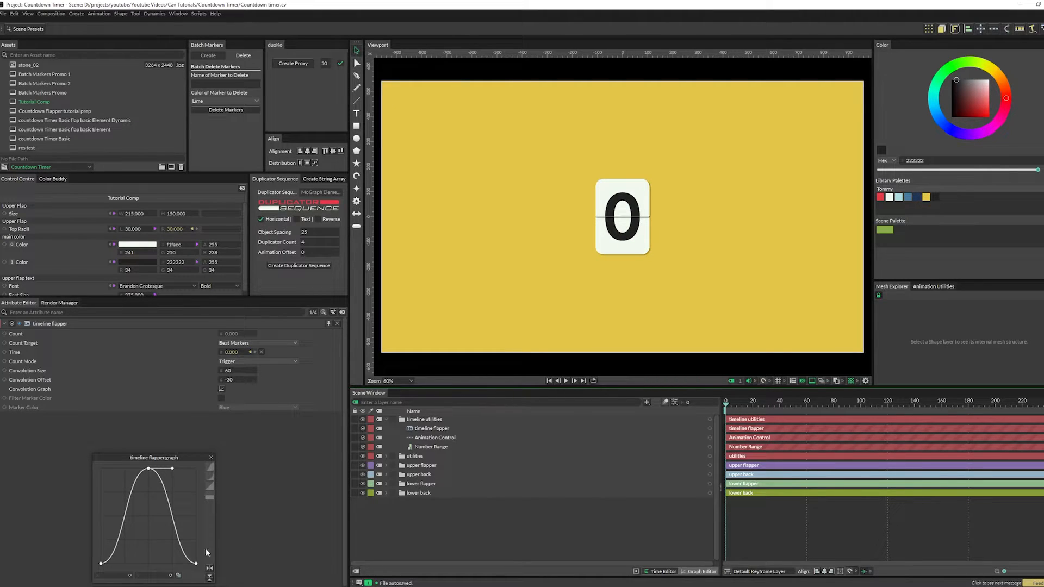
click(107, 557)
click(195, 562)
drag(727, 408, 760, 409)
drag(785, 418, 807, 427)
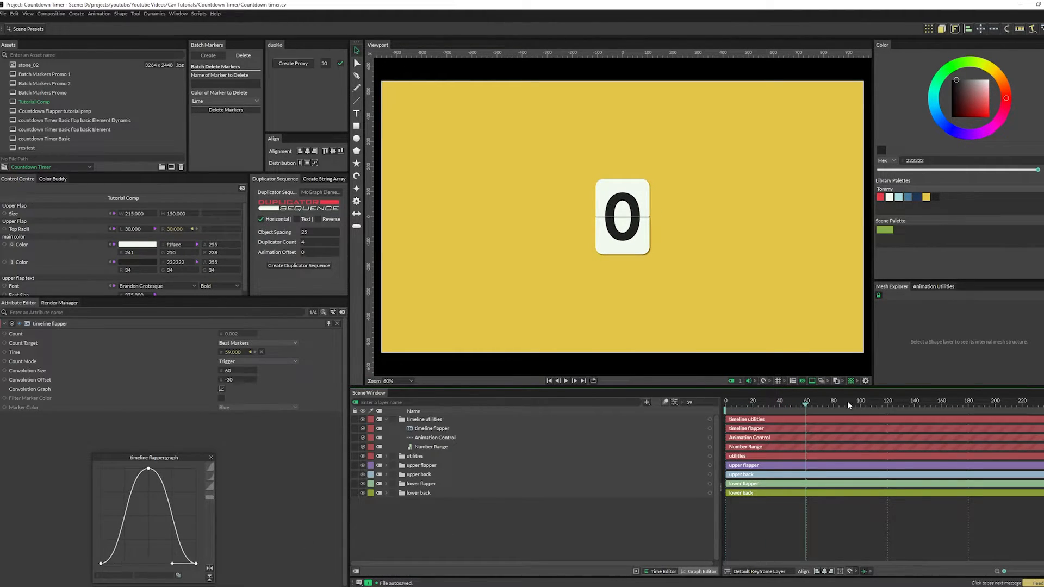
click(808, 405)
click(101, 564)
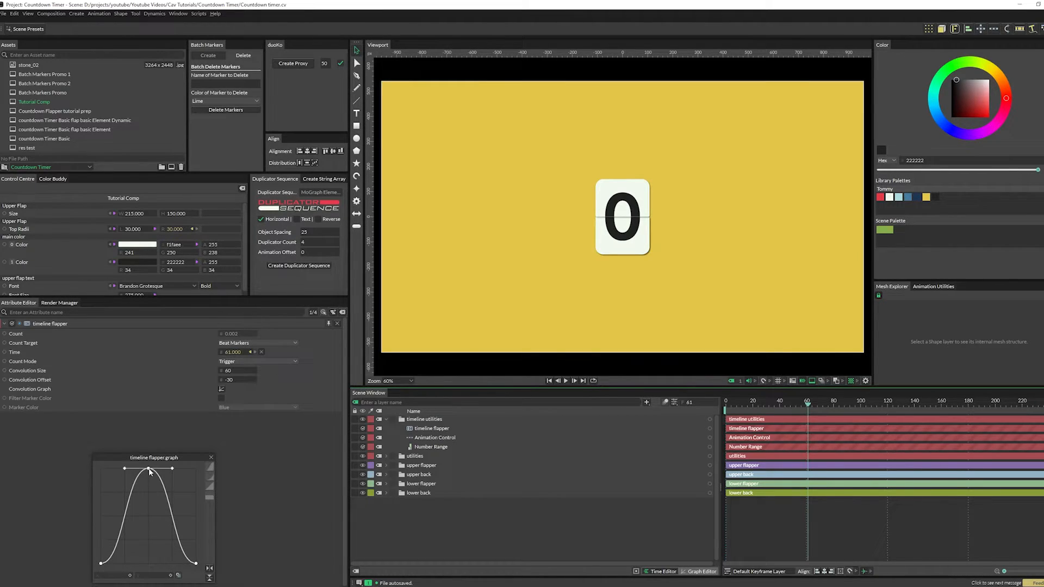
click(196, 563)
click(101, 564)
Step: Replace timeline flapper's convolution curve with the rising linear preset and scrub back to frame 0
click(211, 489)
click(211, 489)
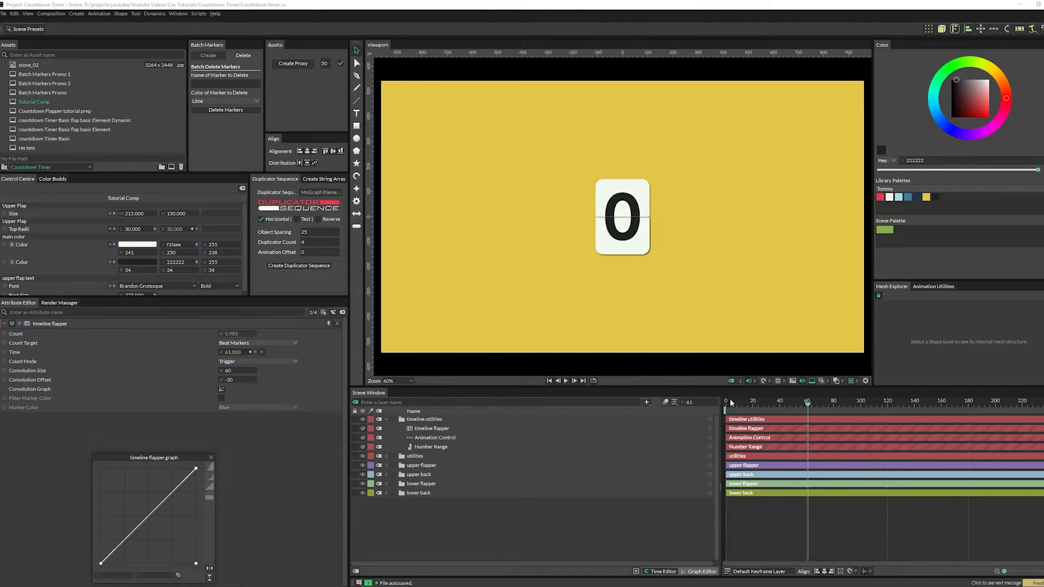
drag(808, 406, 726, 407)
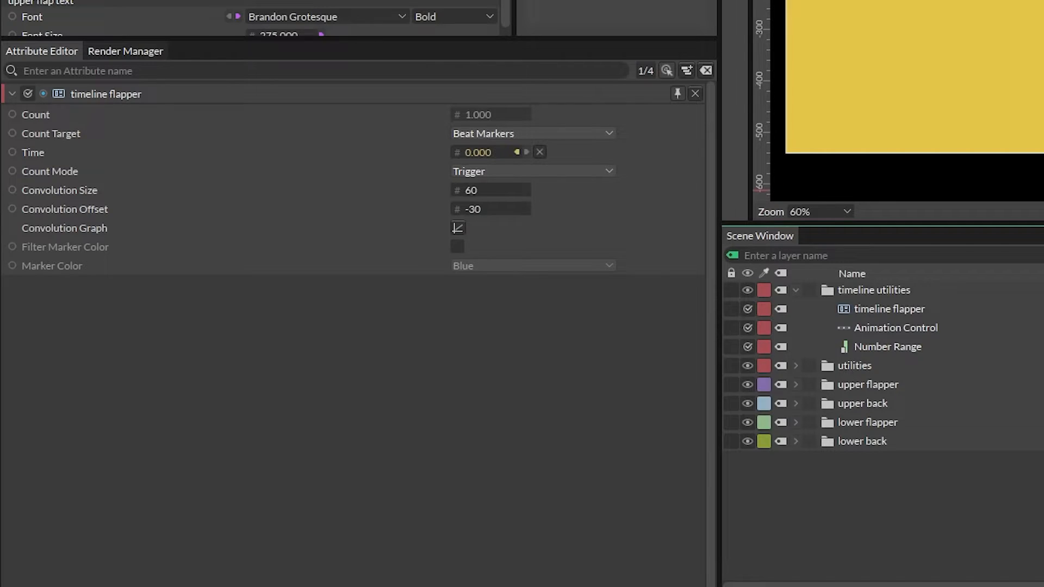
Step: Rename the Number Range utility in the timeline utilities group as flapper range
click(886, 345)
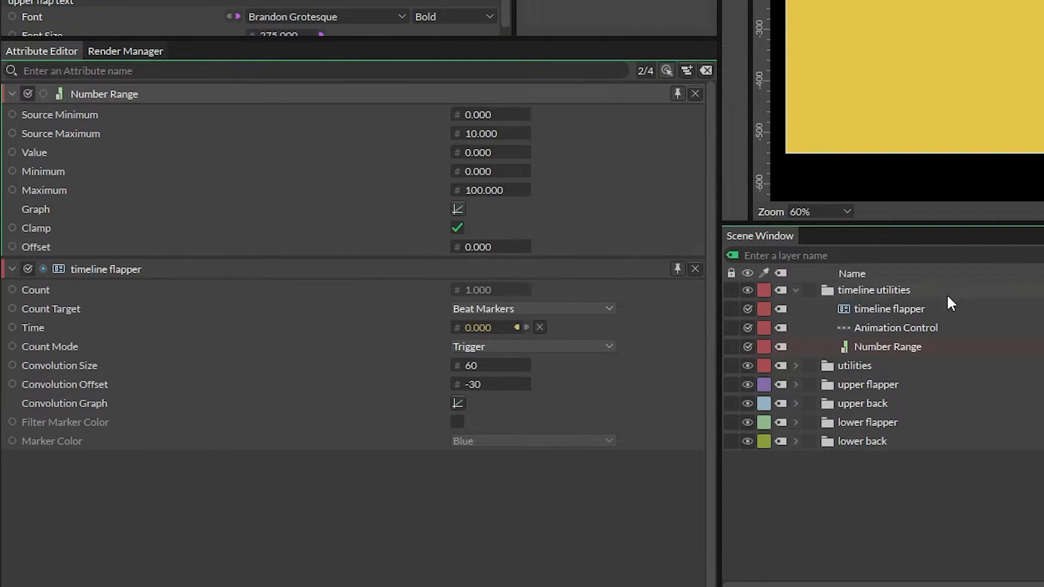
double_click(889, 346)
text(flapper range)
key(Return)
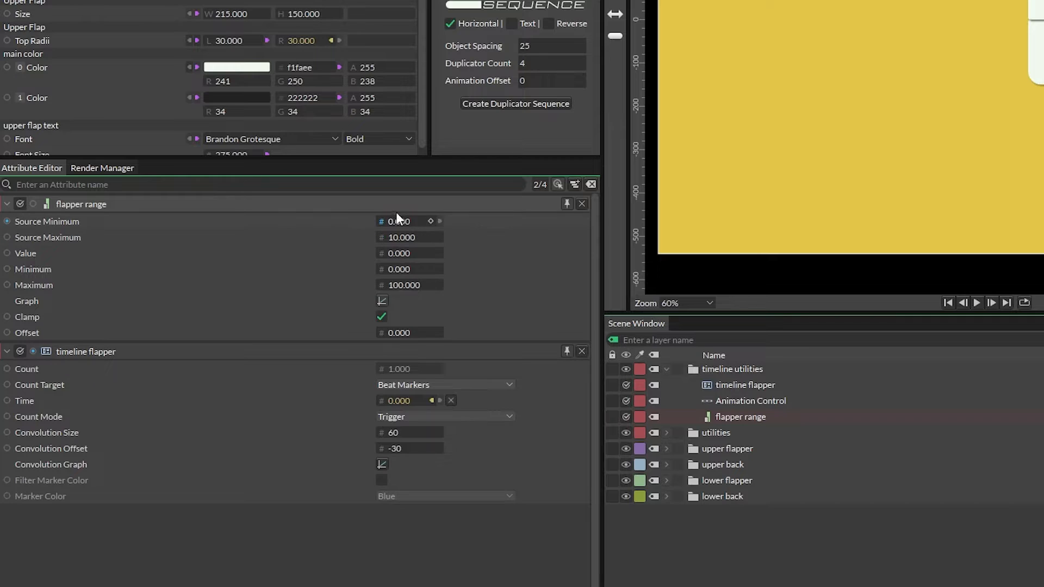
Step: Set flapper range's source maximum to 1 and connect timeline flapper's output to its Value
click(410, 237)
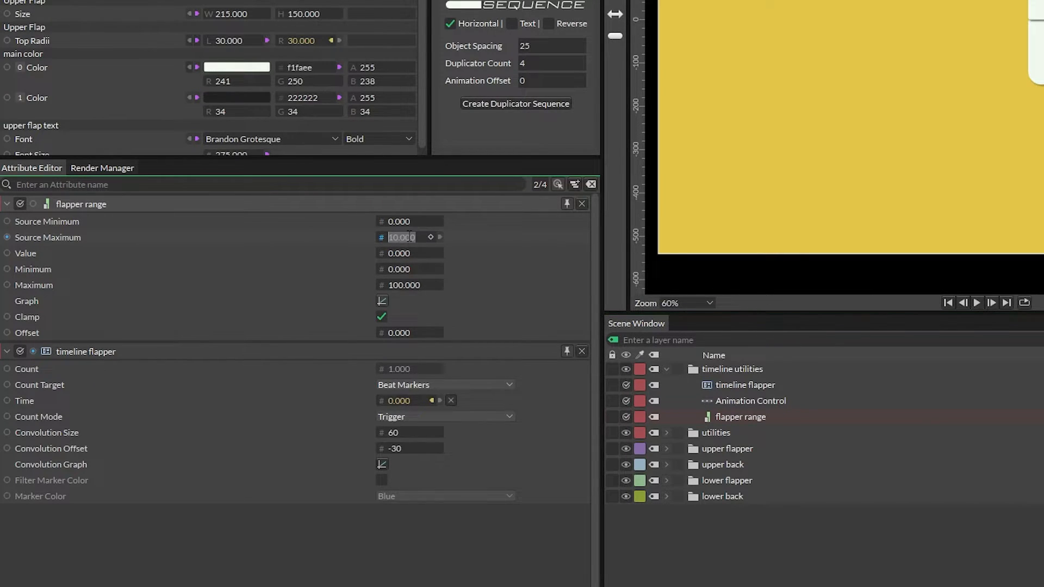
text(1.000)
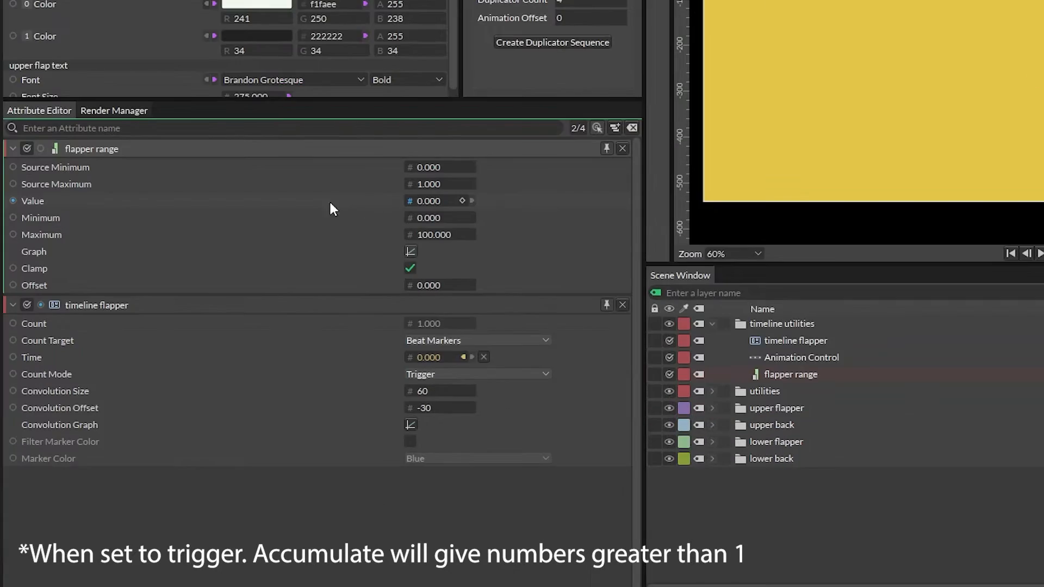
drag(40, 305, 432, 201)
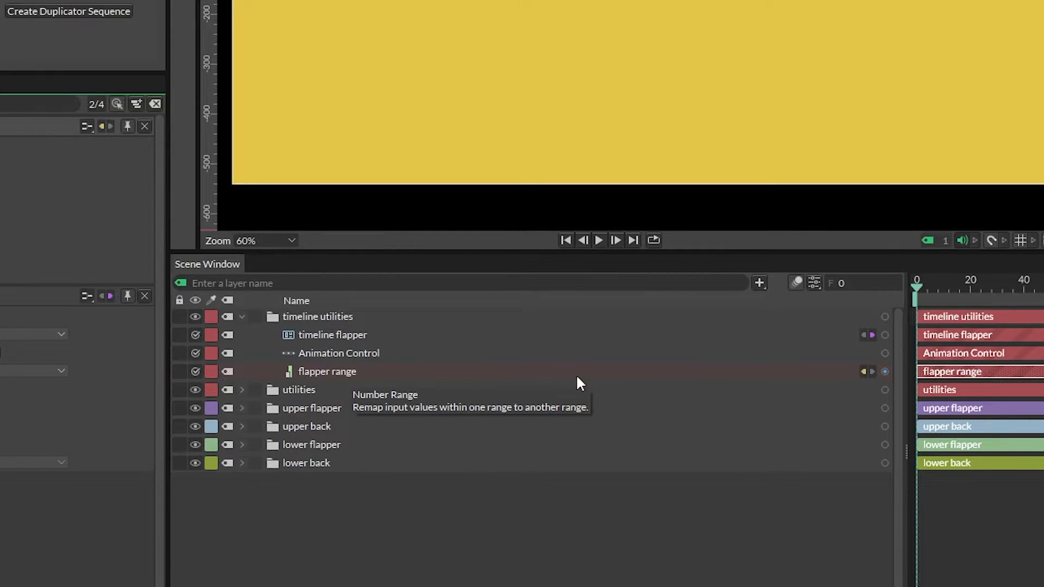
Step: Connect flapper range to Animation Control's Amount and scrub the first frames to check the value
drag(885, 372, 354, 351)
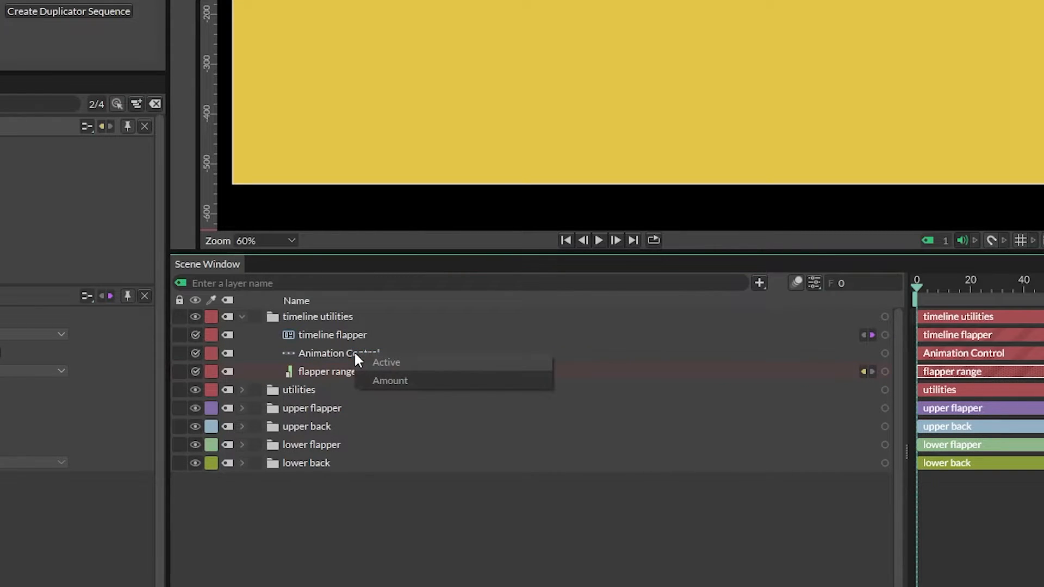
click(401, 378)
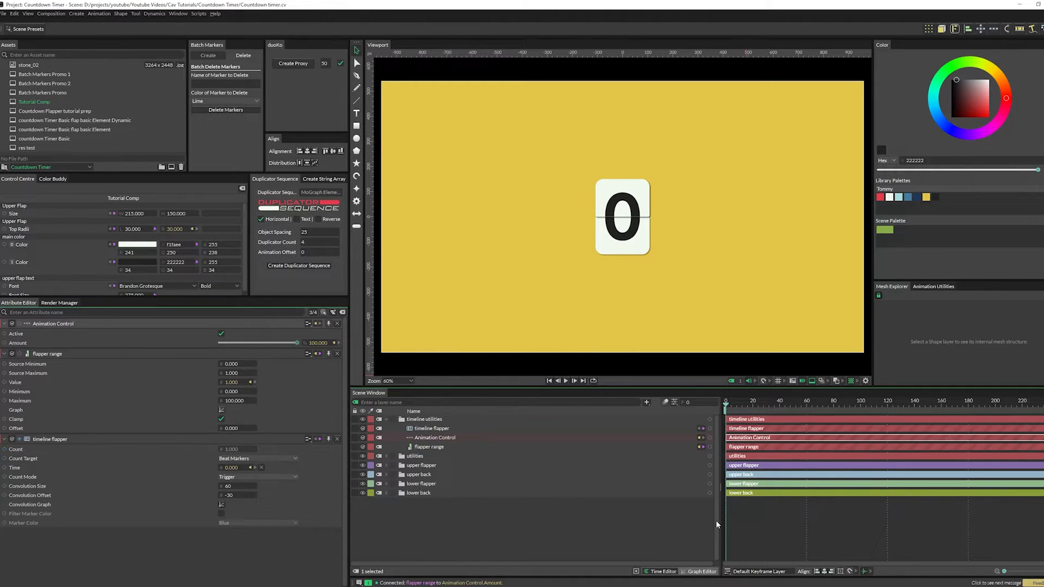
click(730, 405)
drag(729, 405, 674, 426)
drag(735, 406, 691, 427)
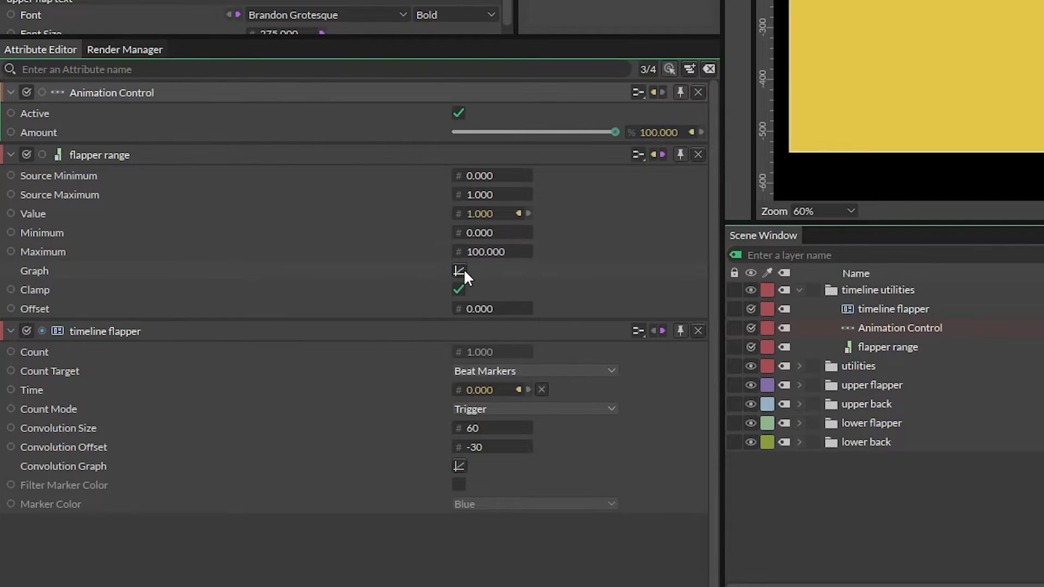
Step: Flip flapper range's graph horizontally into a descending line, check it at the timeline's start, and save the scene
click(460, 270)
click(721, 373)
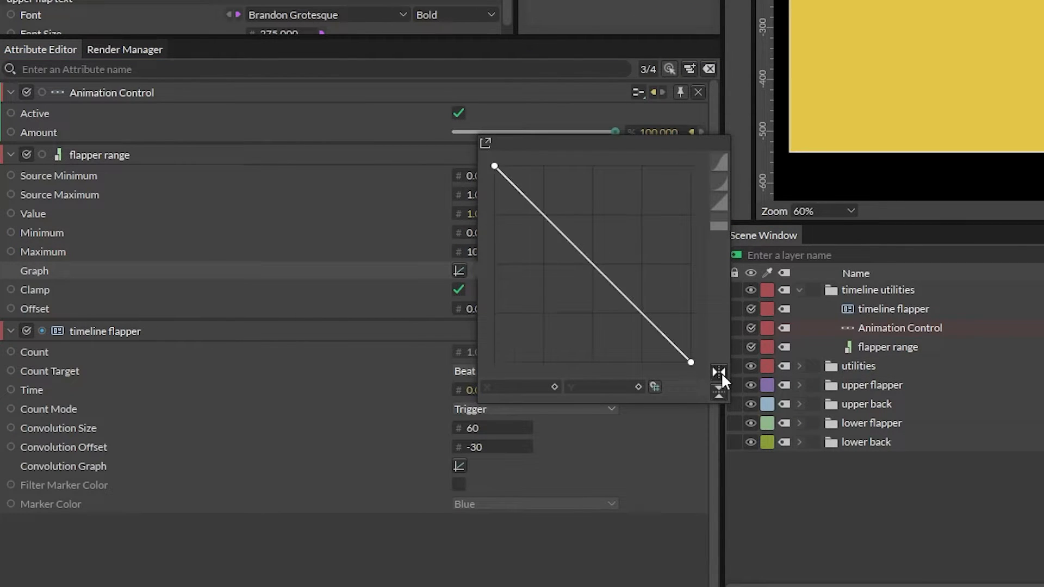
click(774, 531)
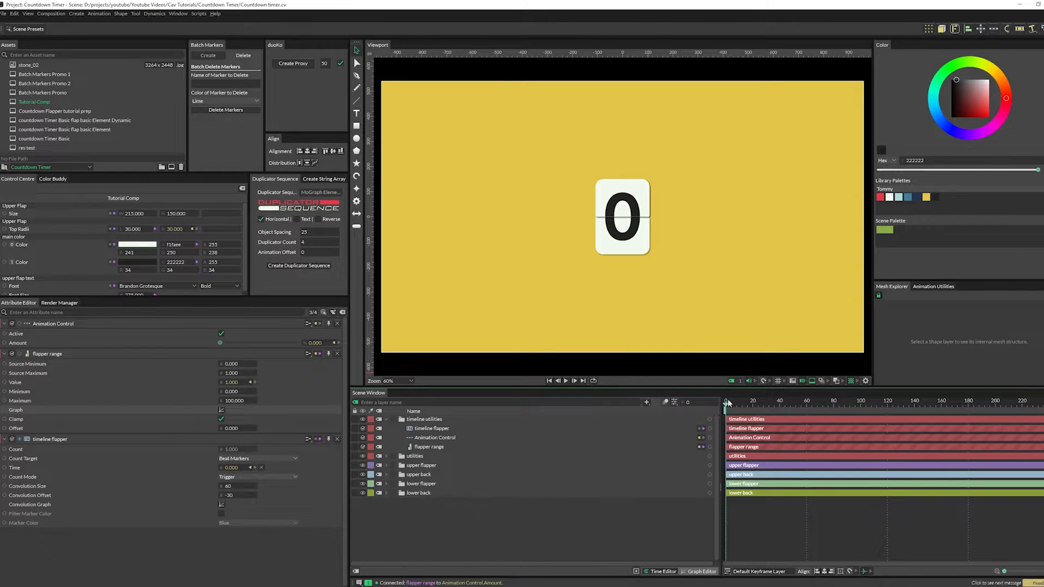
mouse_move(728, 404)
mouse_down()
mouse_move(807, 419)
mouse_move(724, 421)
mouse_up()
click(442, 515)
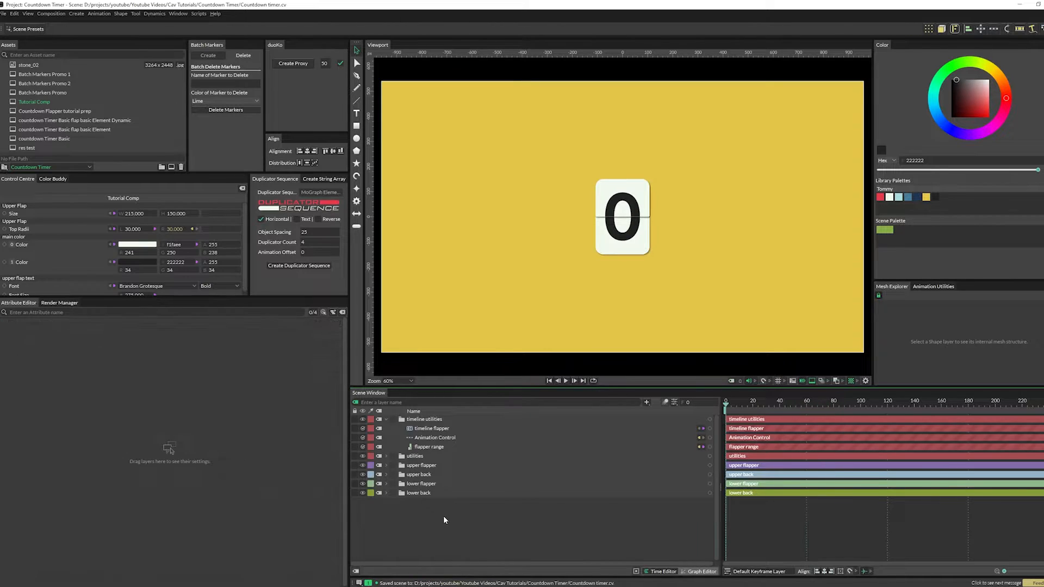
key(ctrl+s)
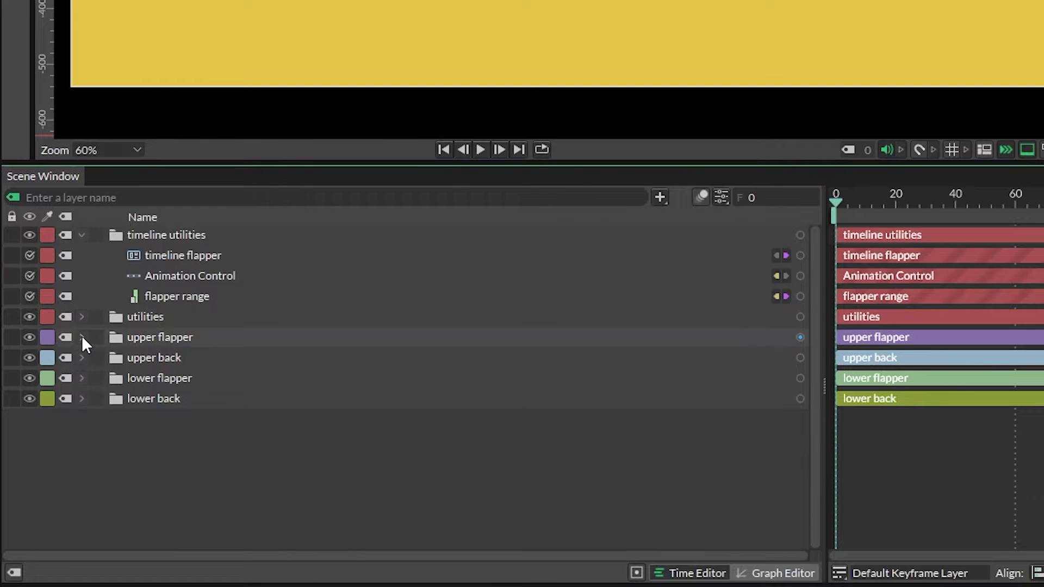
Step: Connect Animation Control to Upper Flap's Opacity and to the Rotation.X of its 3D Matrix
click(82, 338)
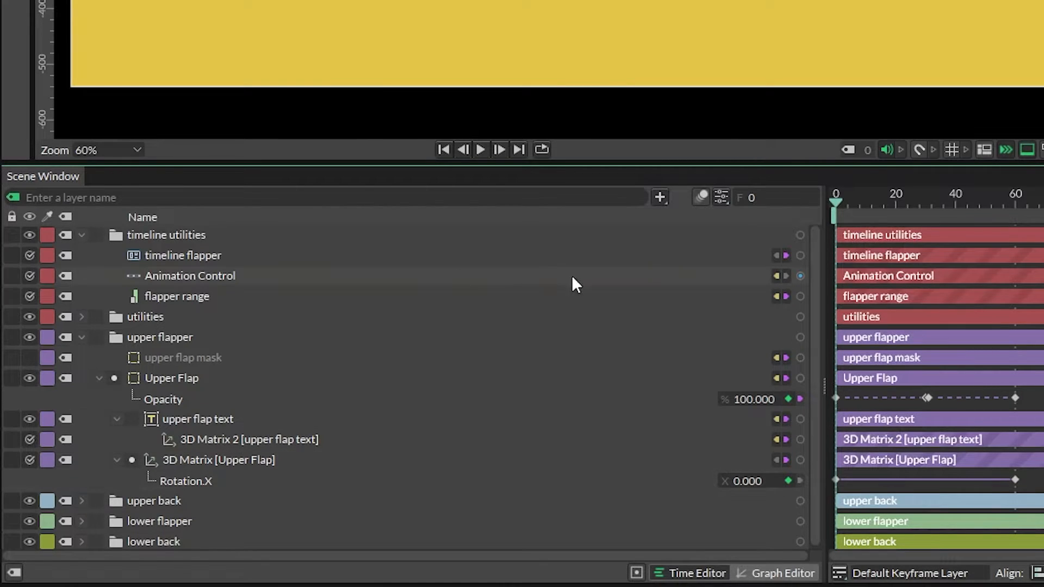
mouse_move(795, 274)
mouse_down()
mouse_move(537, 370)
mouse_move(739, 386)
mouse_move(755, 399)
mouse_up()
mouse_move(801, 276)
mouse_down()
mouse_move(746, 377)
mouse_move(747, 479)
mouse_up()
click(81, 338)
click(83, 359)
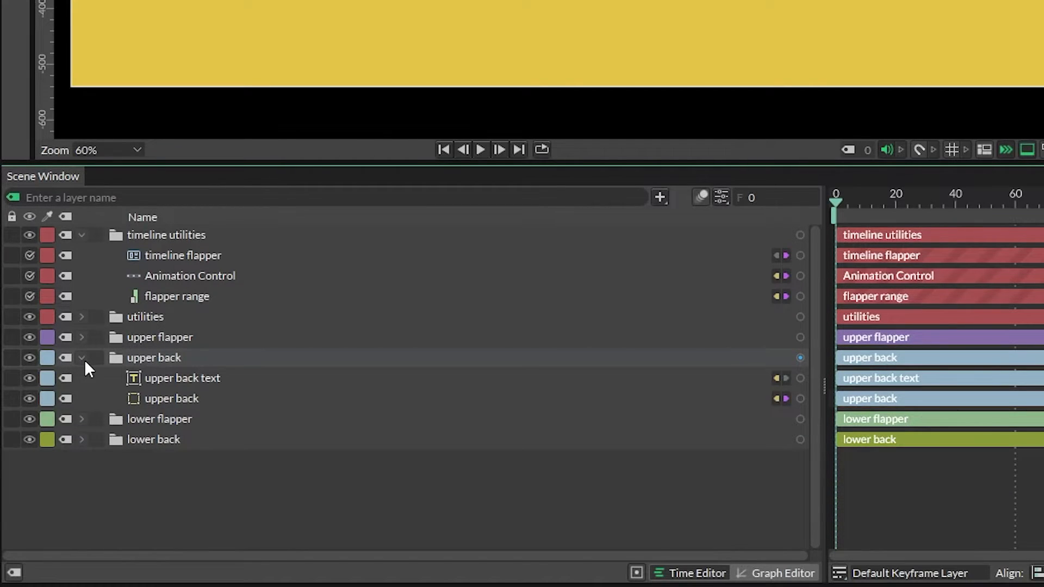
click(83, 357)
Step: Connect Animation Control to lower flap's Opacity and its 3D Matrix Rotation.X, and scrub past frame 60 to check the flip
click(81, 378)
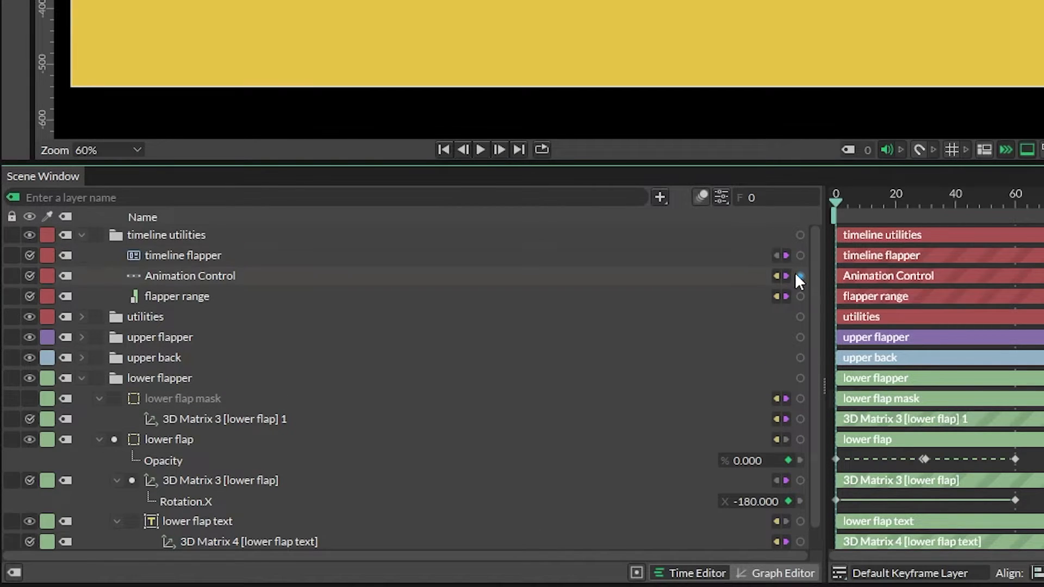
drag(799, 277, 757, 464)
drag(801, 275, 758, 502)
scroll(220, 486, down, 1)
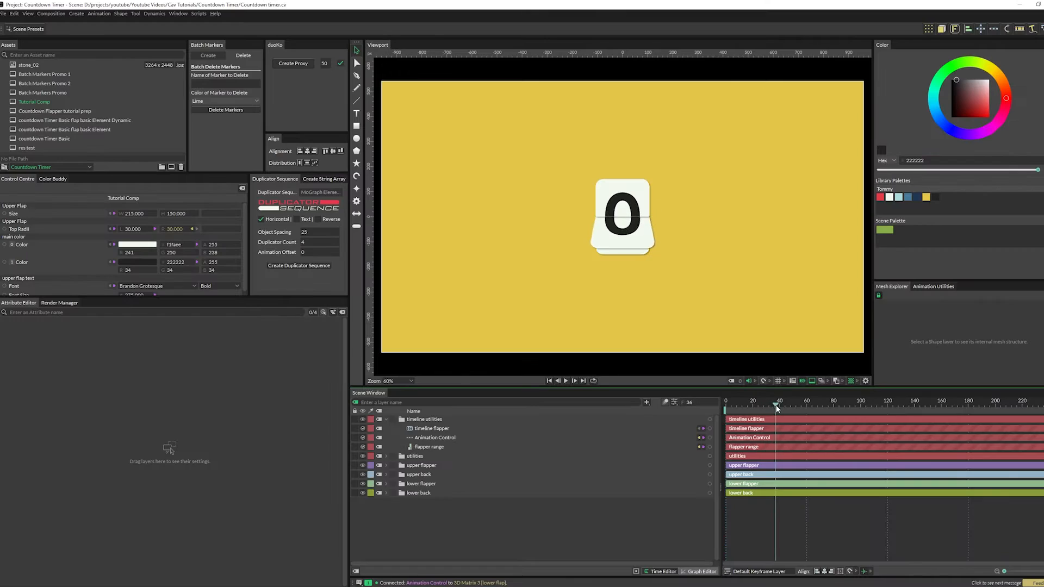
drag(778, 409, 830, 463)
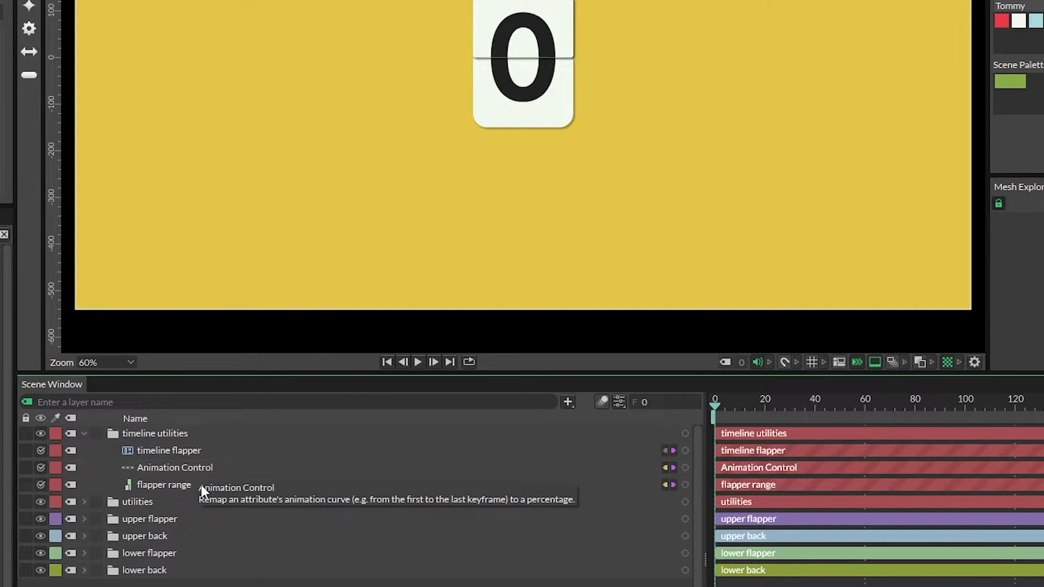
Step: Scrub the timeline to check the flips and add a String Generator inside the timeline utilities group
click(724, 406)
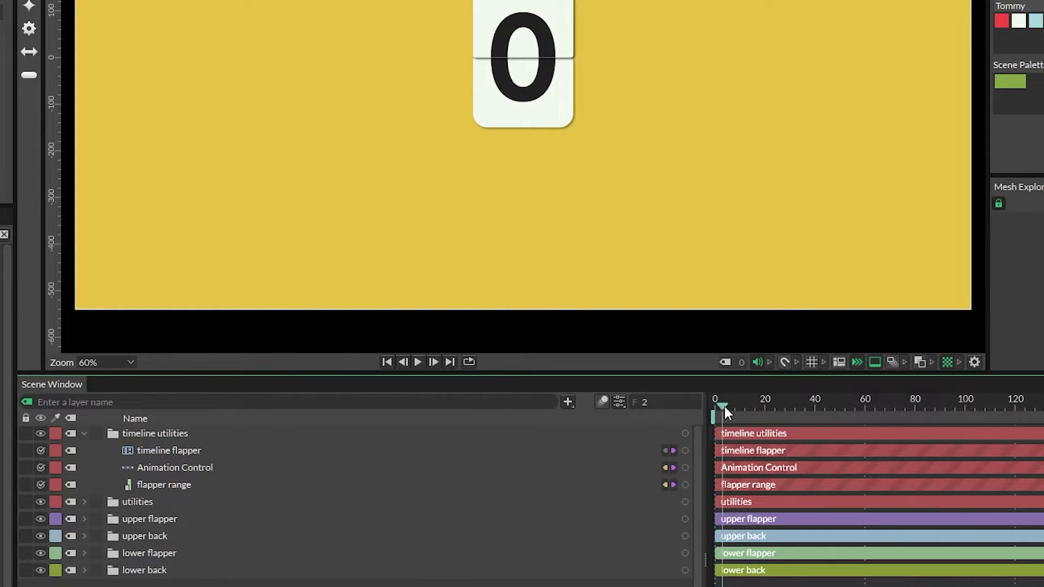
drag(724, 406, 976, 434)
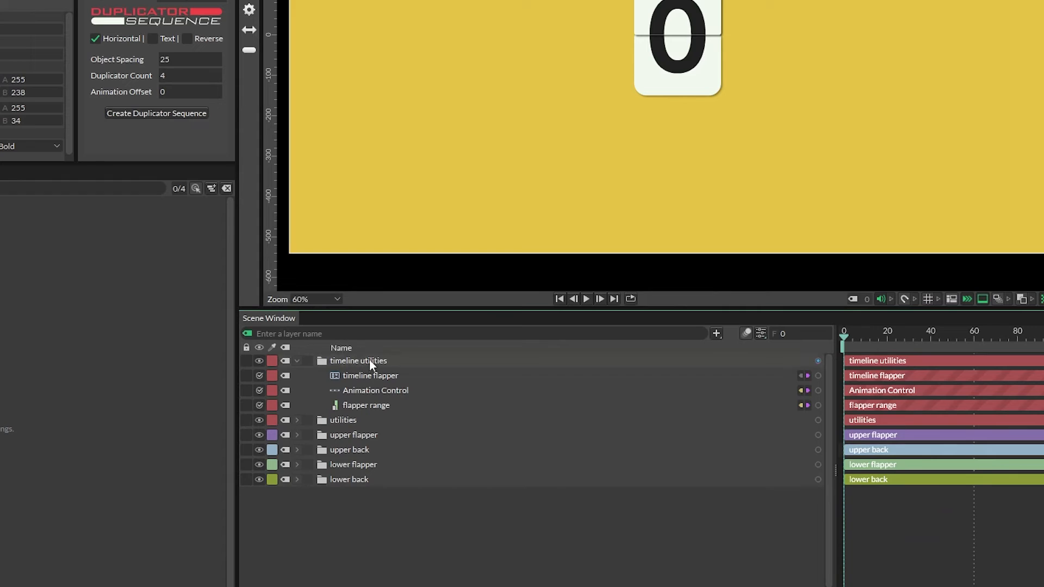
click(374, 362)
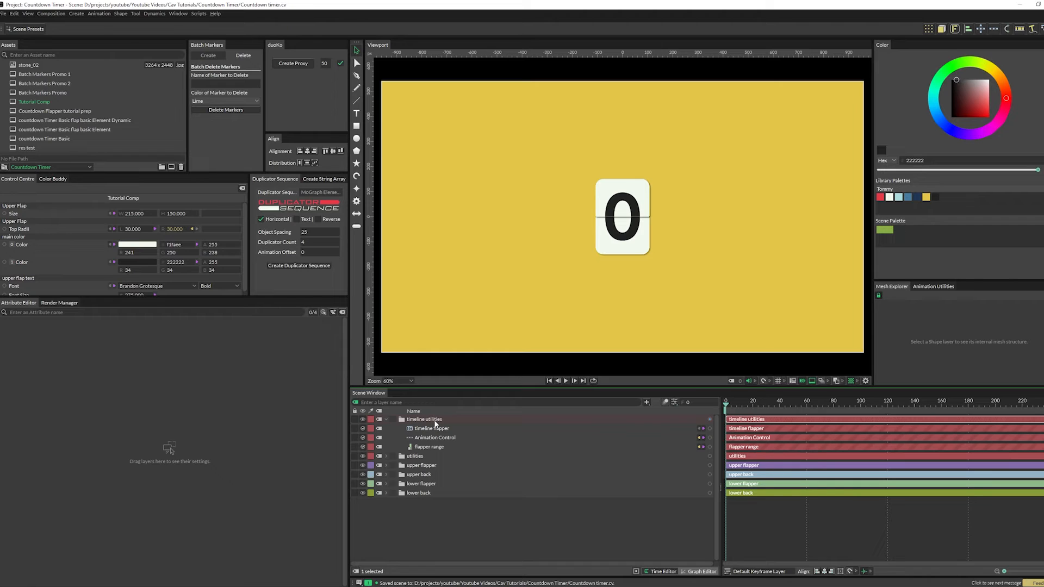
key(ctrl+period)
text(string)
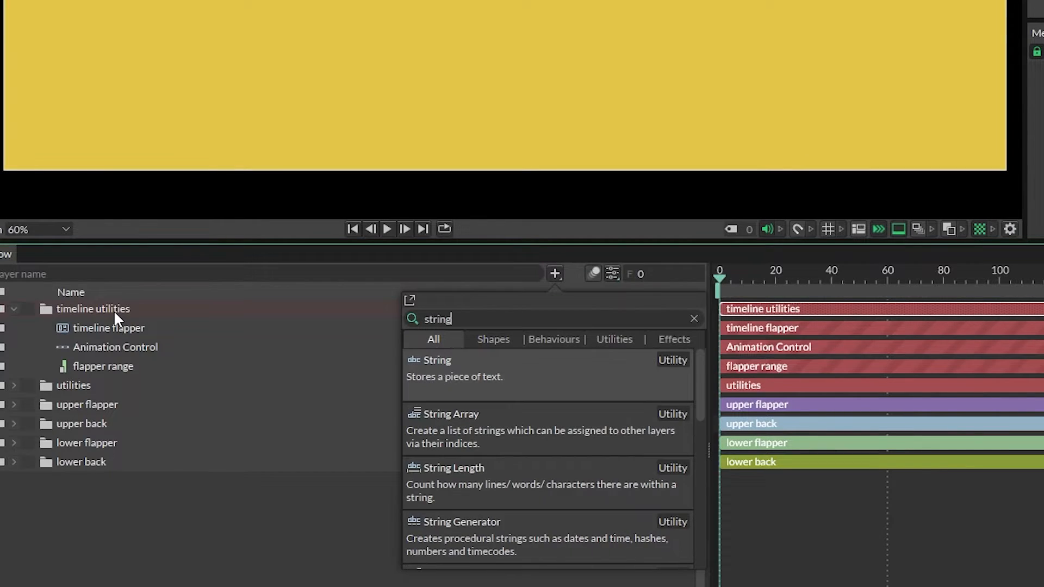
key(Down)
key(Down)
key(Down)
key(Return)
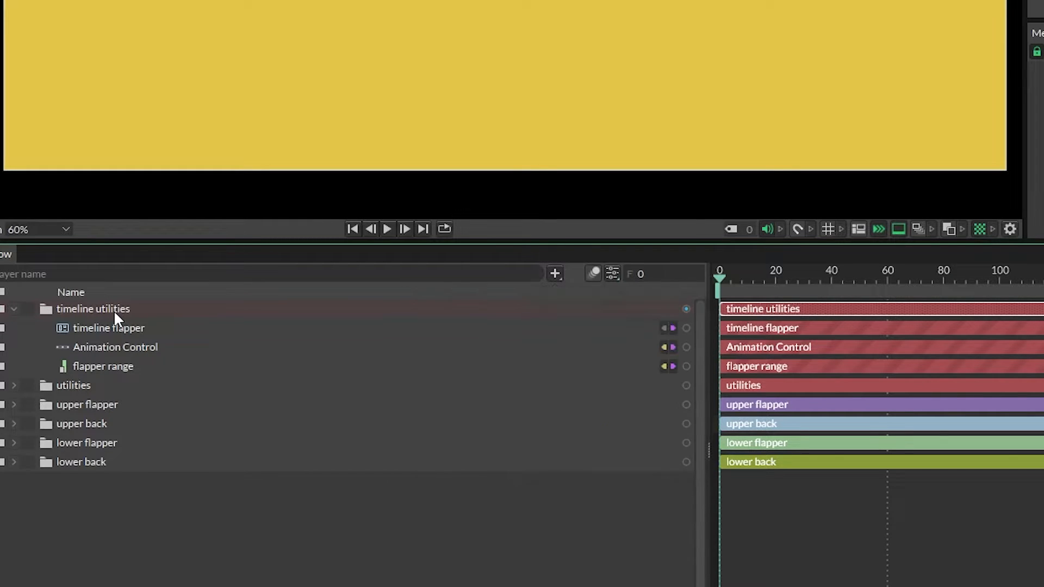
drag(113, 310, 103, 317)
drag(307, 317, 304, 326)
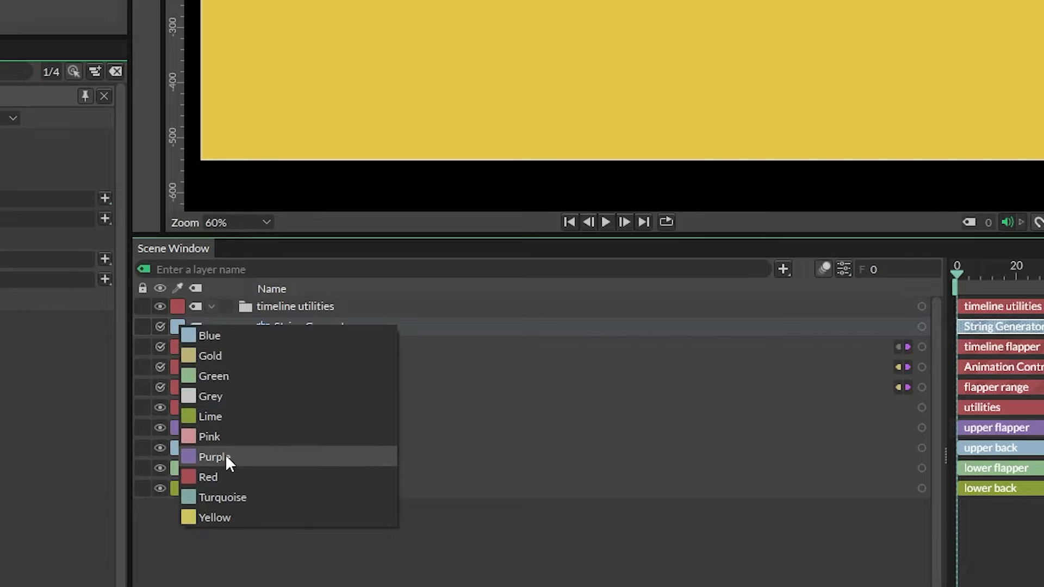
Step: Set the String Generator's layer colour to red and rename it Primary Digits
click(212, 477)
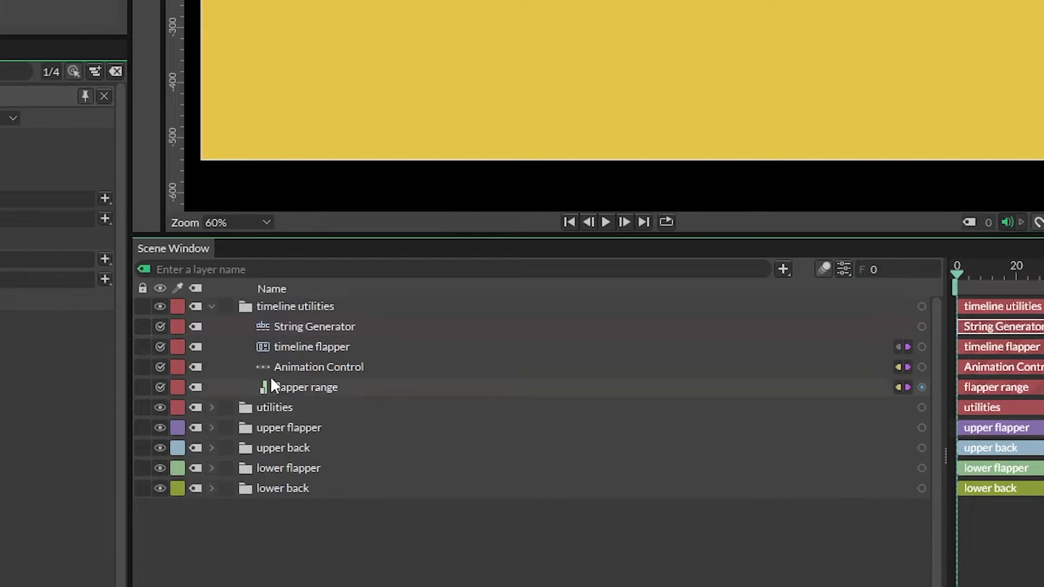
double_click(403, 328)
text(Primary Digits)
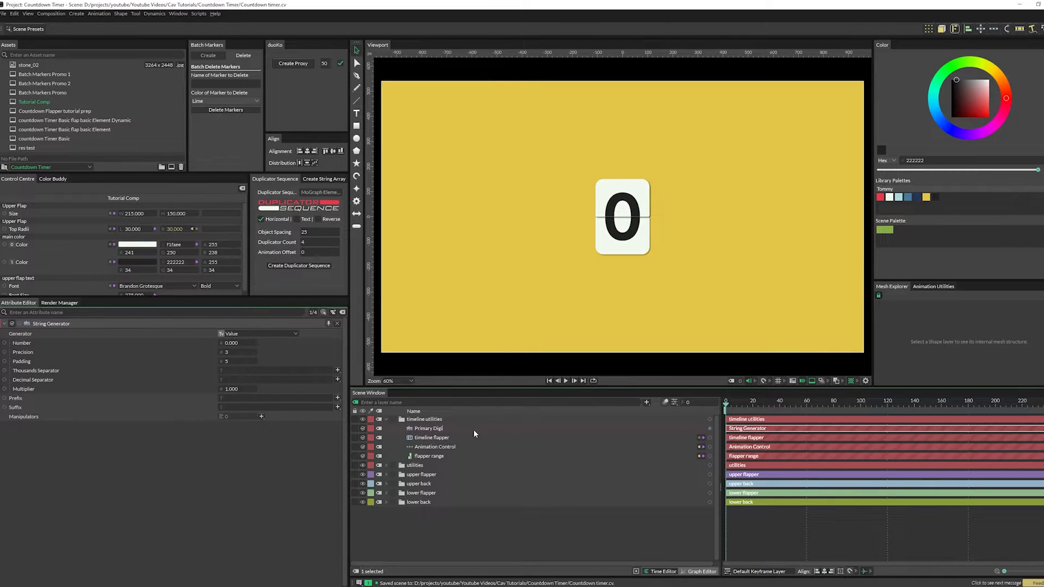
key(Return)
Step: Duplicate the Primary Digits layer and rename the copy Hidden Digits
key(ctrl+d)
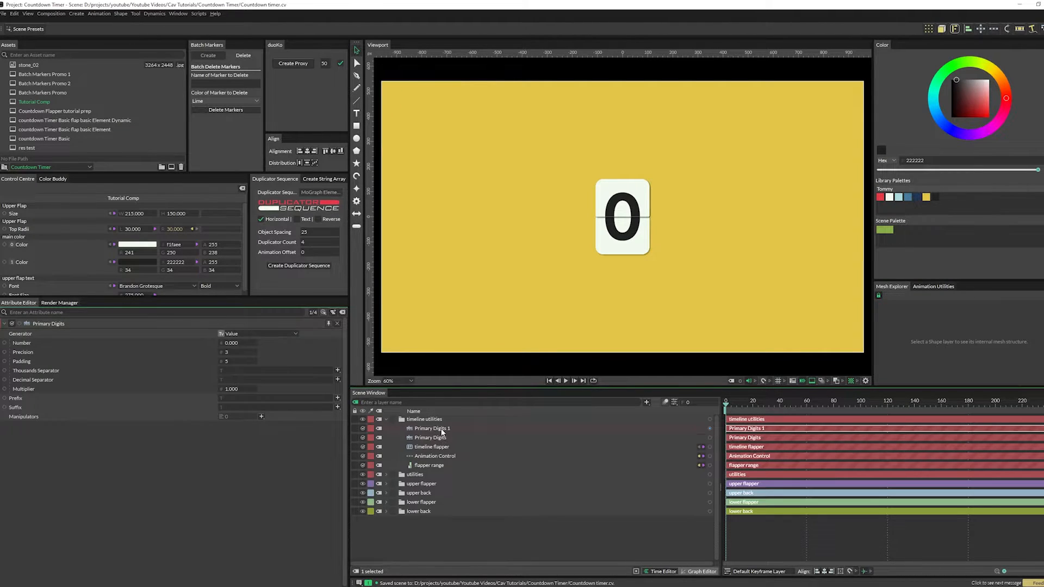
double_click(442, 430)
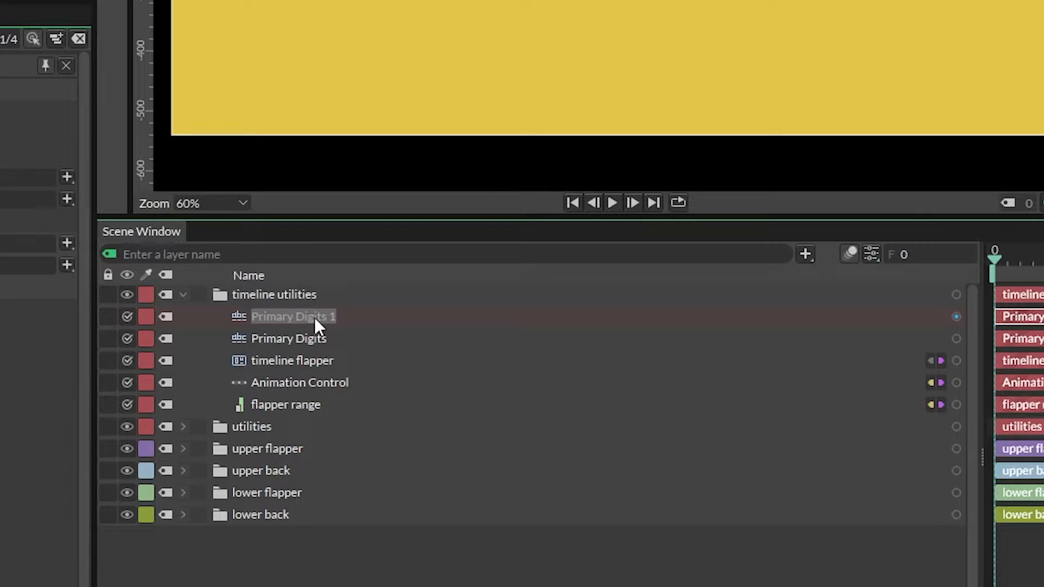
text(Hidden Digi)
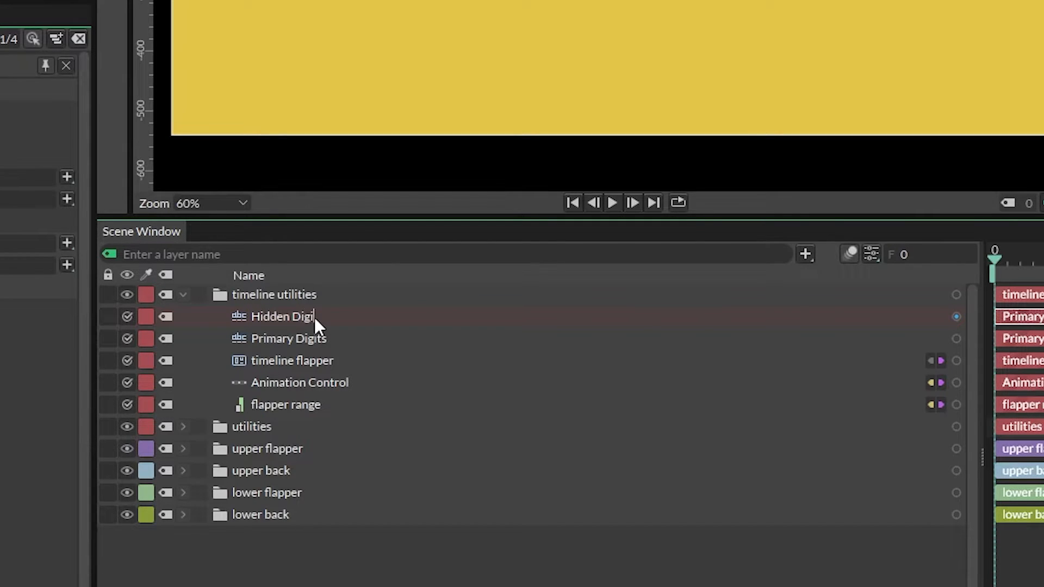
text(ts)
key(Return)
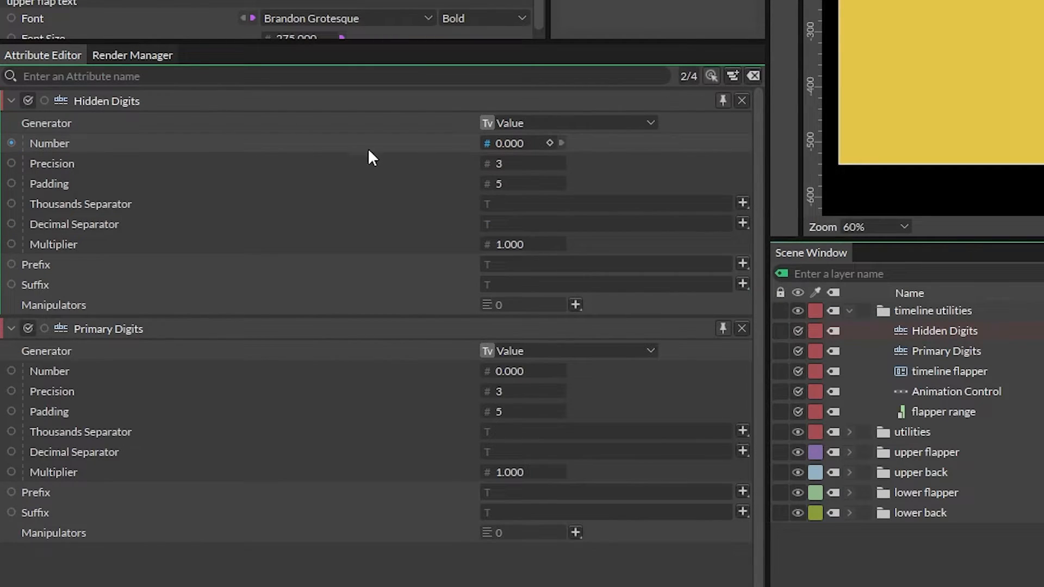
Step: Set Precision and Padding to 0 on both Hidden Digits and Primary Digits
click(508, 163)
text(0)
click(495, 184)
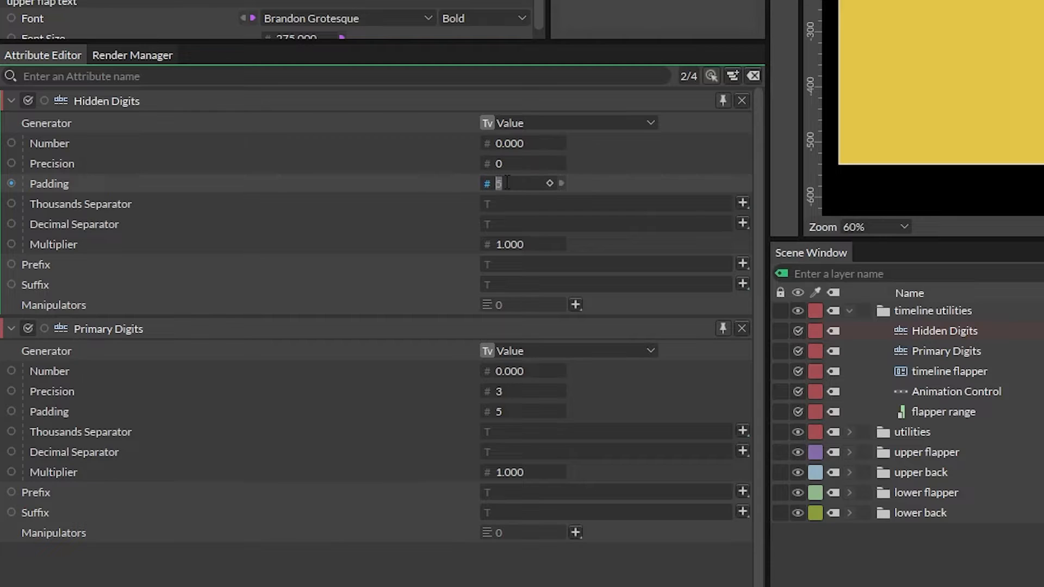
text(0)
key(Return)
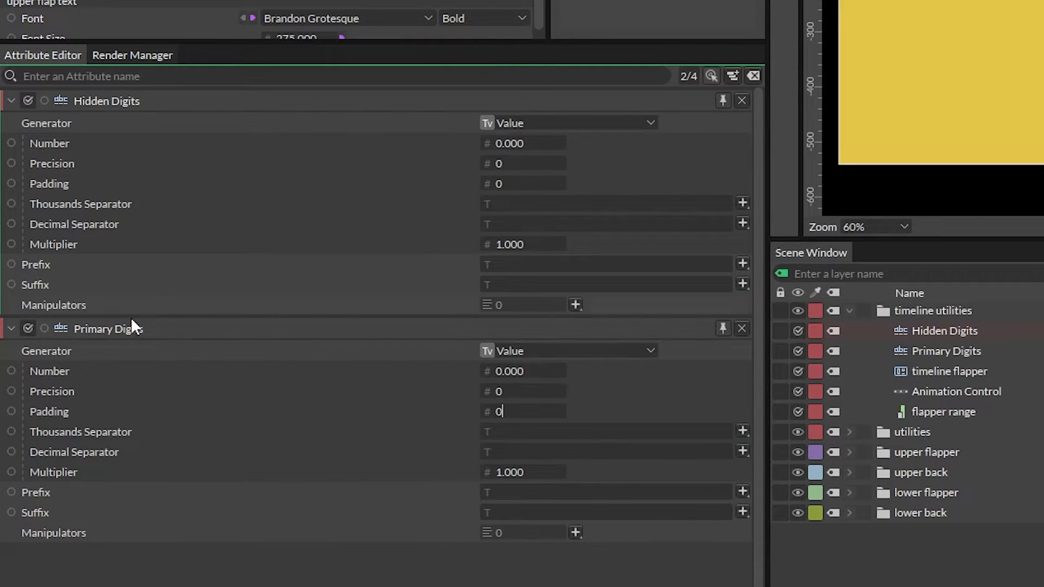
Step: Add a Value Array to the Number attribute of Primary Digits and rename it primary digits array
click(56, 375)
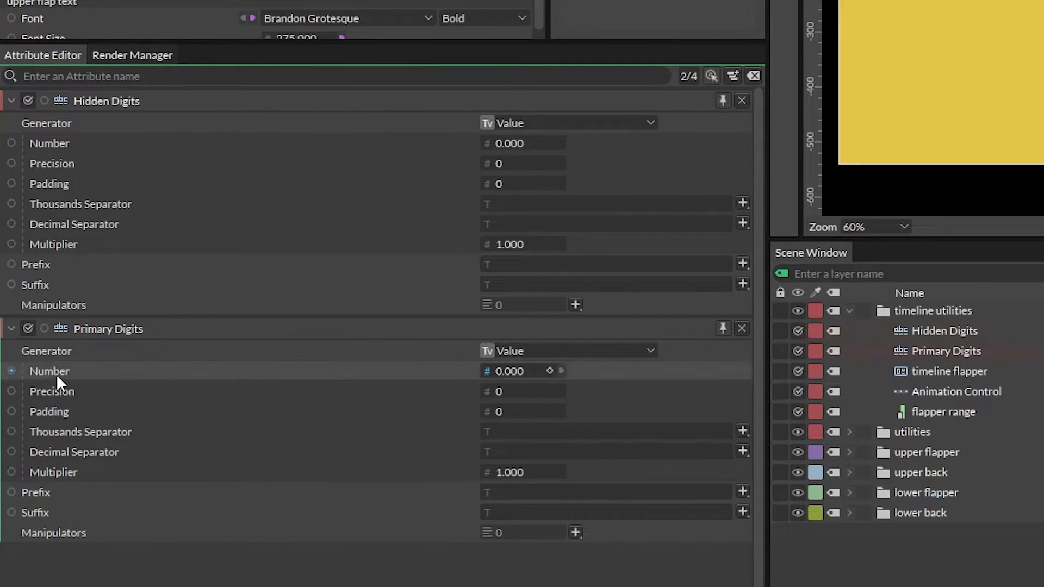
right_click(56, 373)
mouse_move(139, 477)
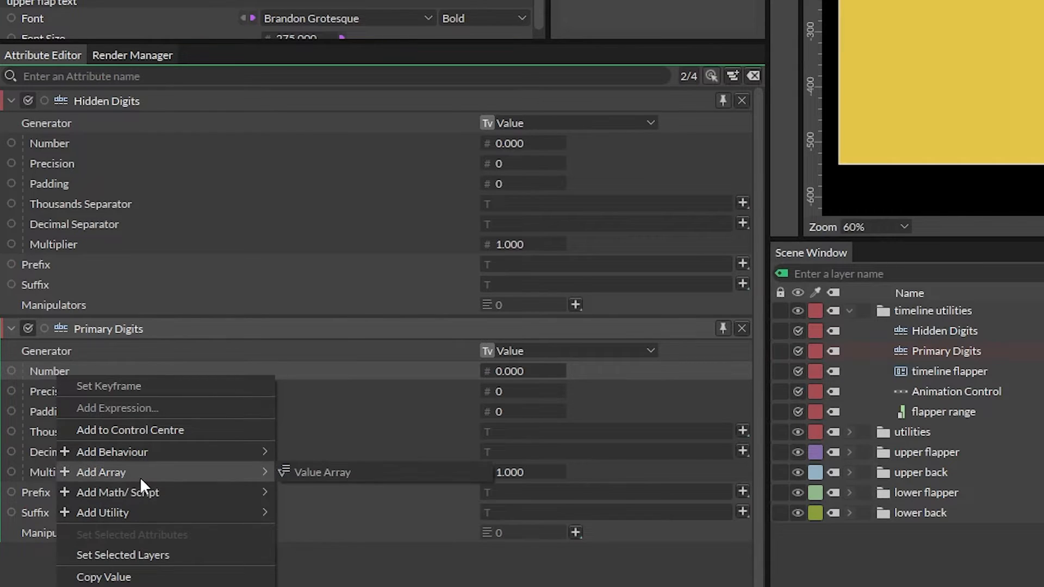
click(302, 472)
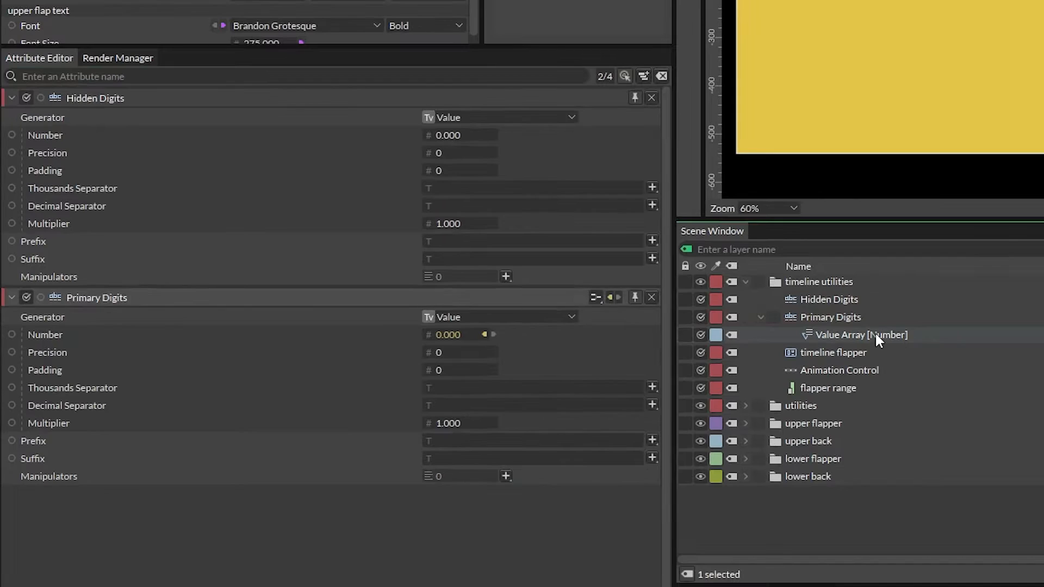
double_click(876, 334)
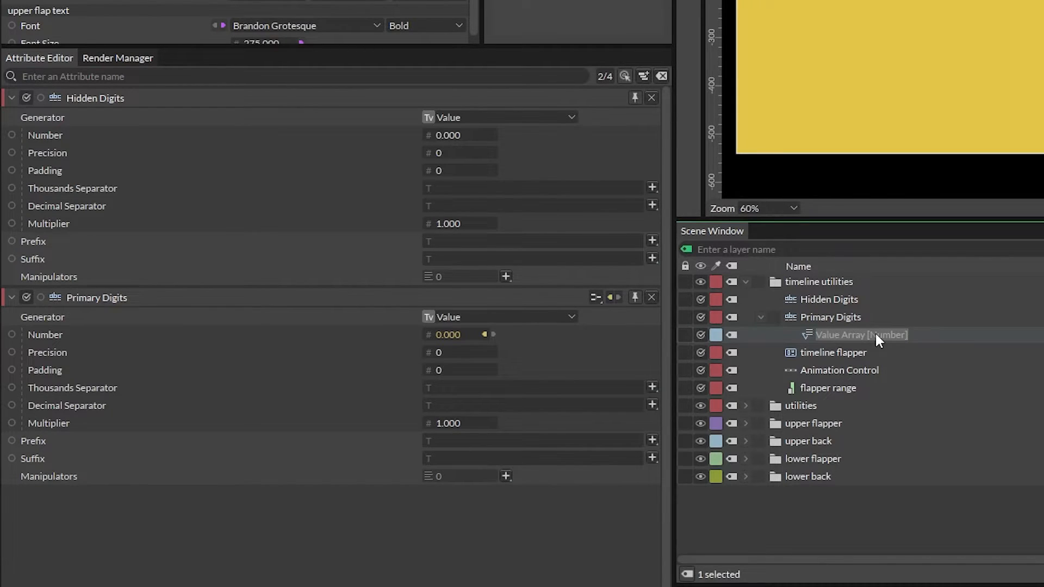
text(primary digits array)
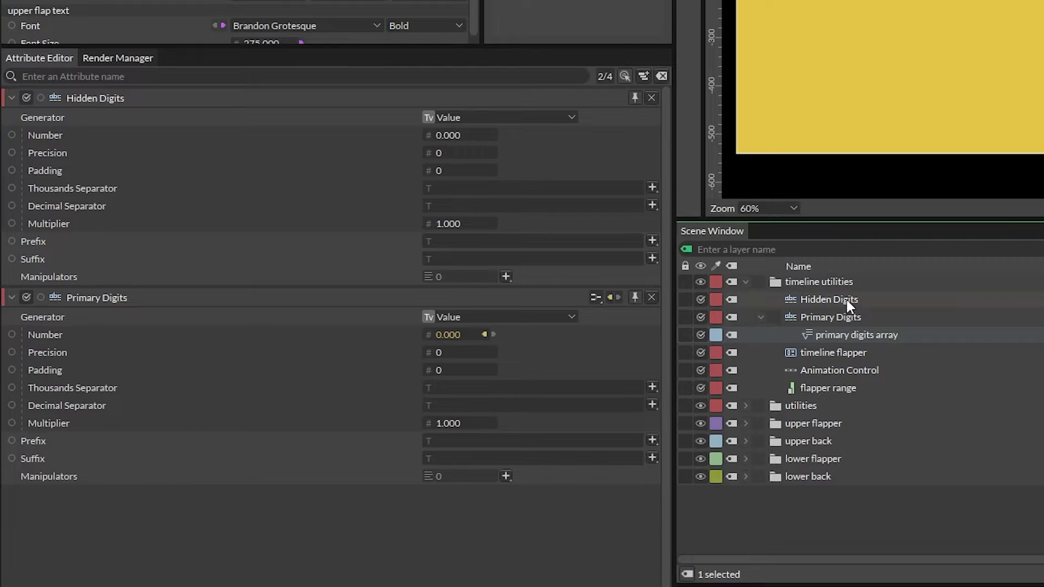
Step: Add a Value Array to the Number attribute of Hidden Digits and rename it hidden digits array
right_click(254, 133)
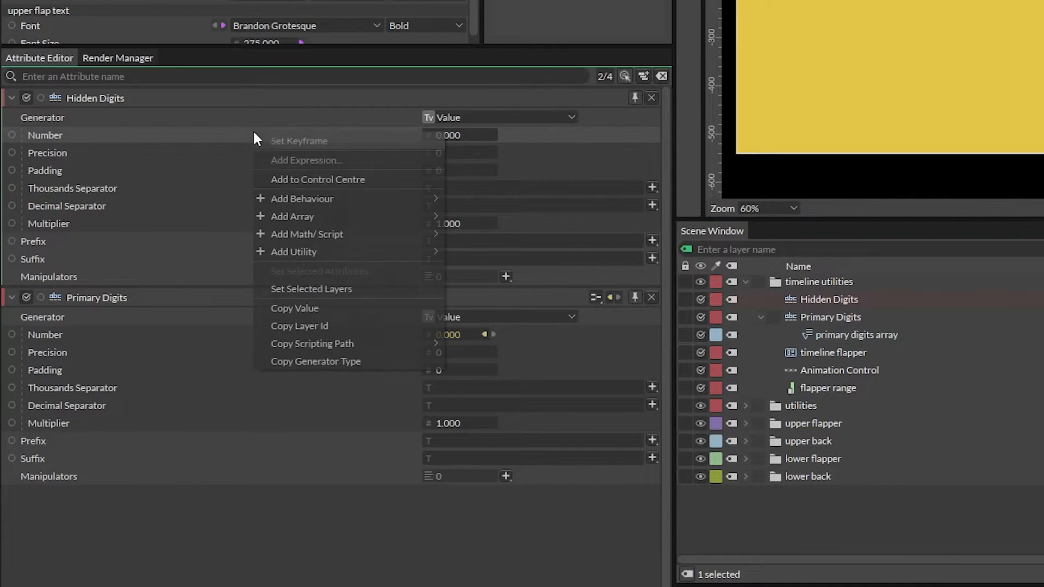
mouse_move(312, 215)
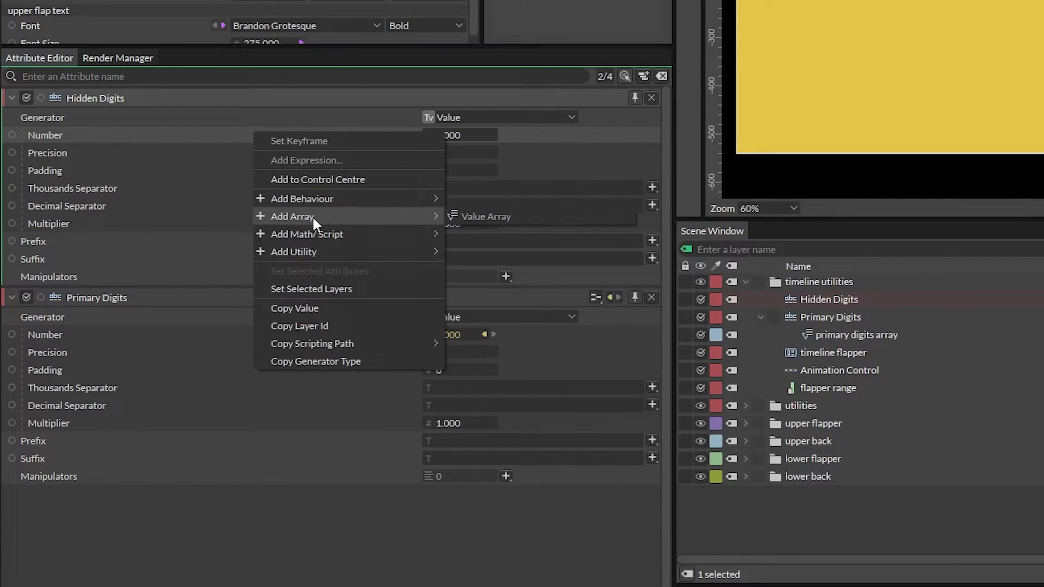
click(482, 217)
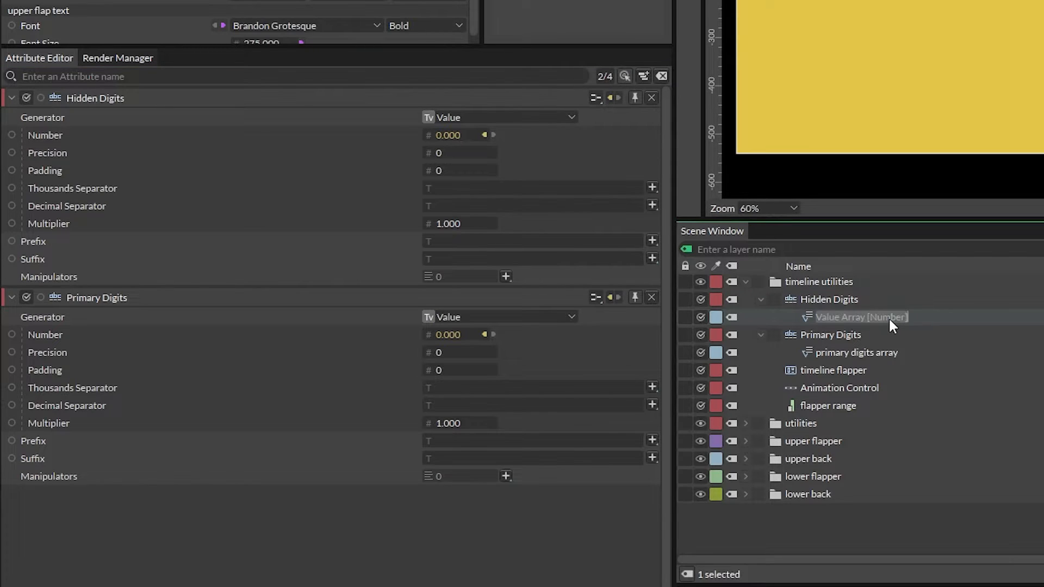
text(hidden digits array)
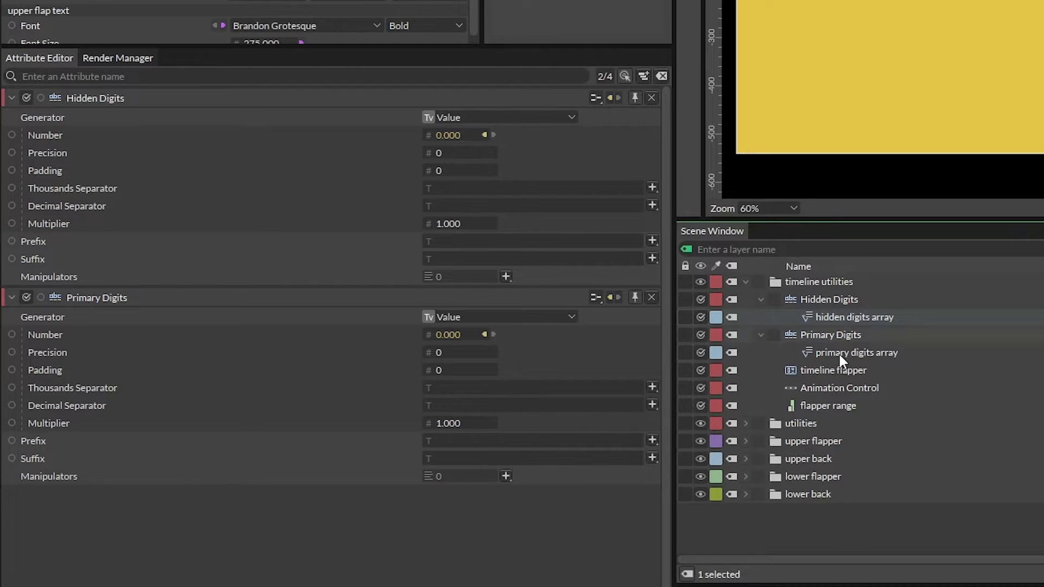
Step: Set the layer colour of hidden digits array and primary digits array to red
ctrl+click(839, 352)
click(714, 355)
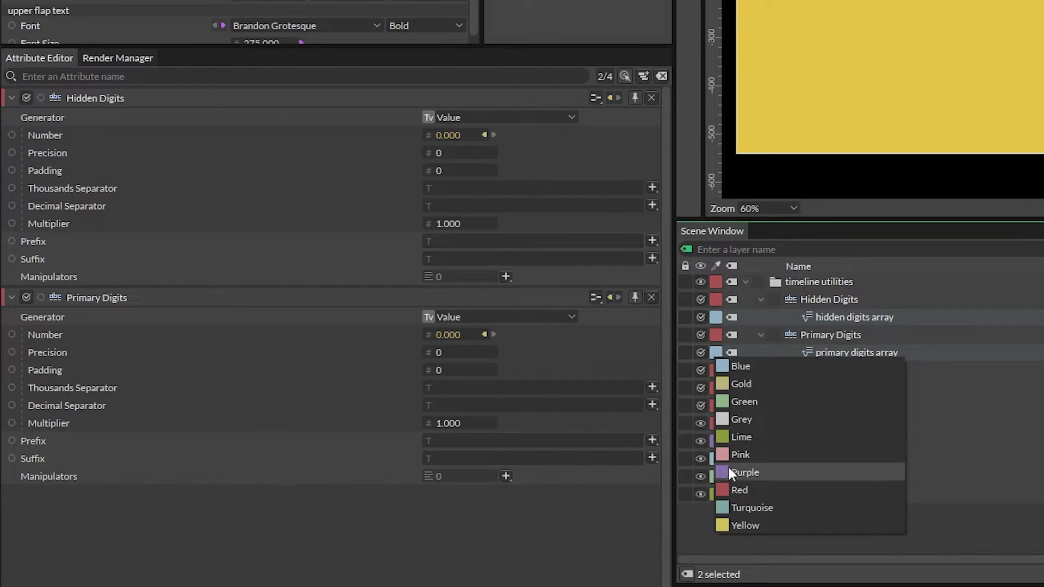
click(741, 489)
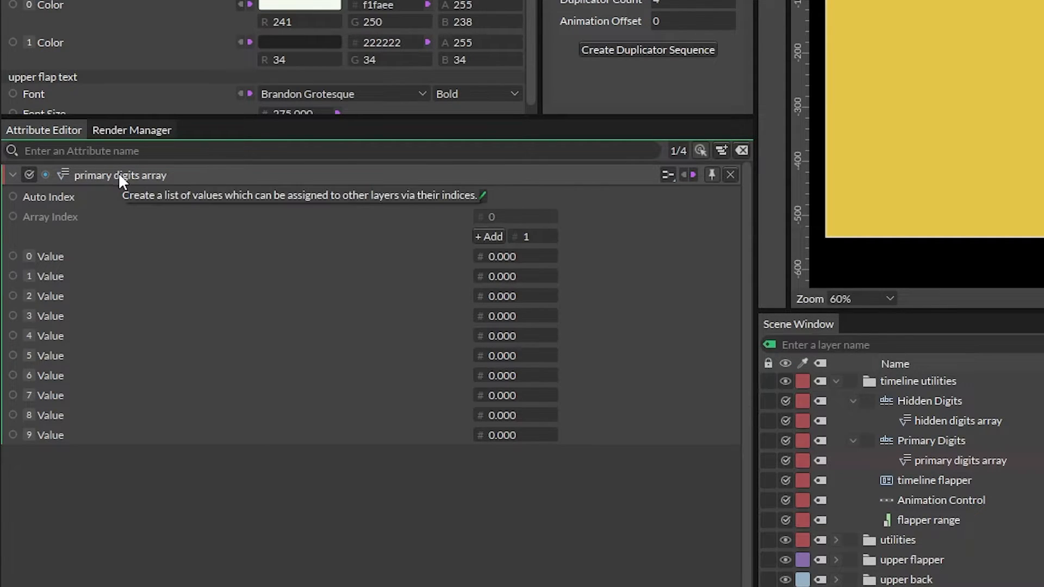
Step: Fill primary digits array's indices 0 to 9 with the values 1, 0, 9, 8, 7, 6, 5, 4, 3 and 2
click(499, 255)
text(1)
key(Tab)
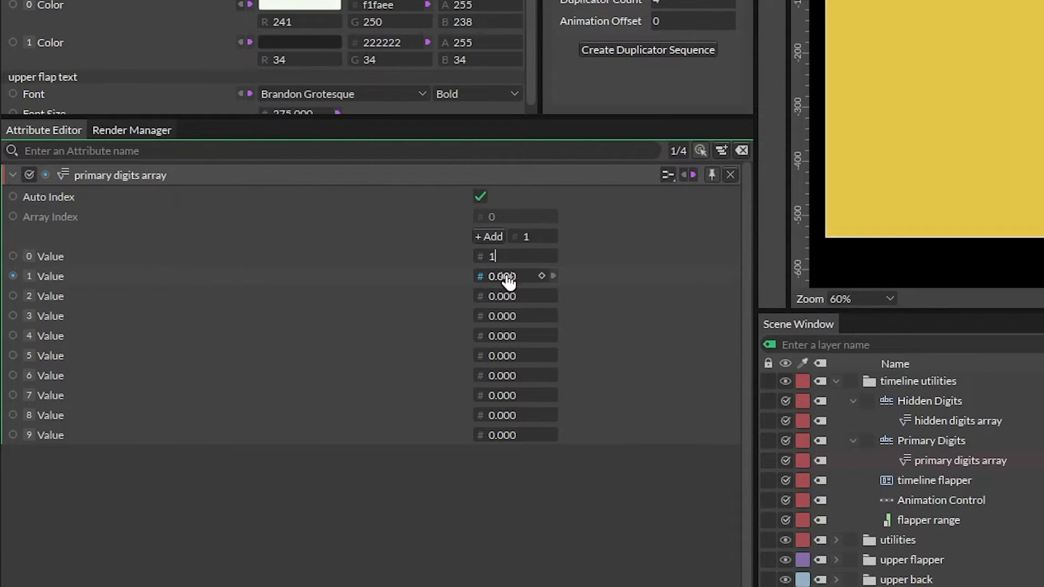
key(Tab)
text(9)
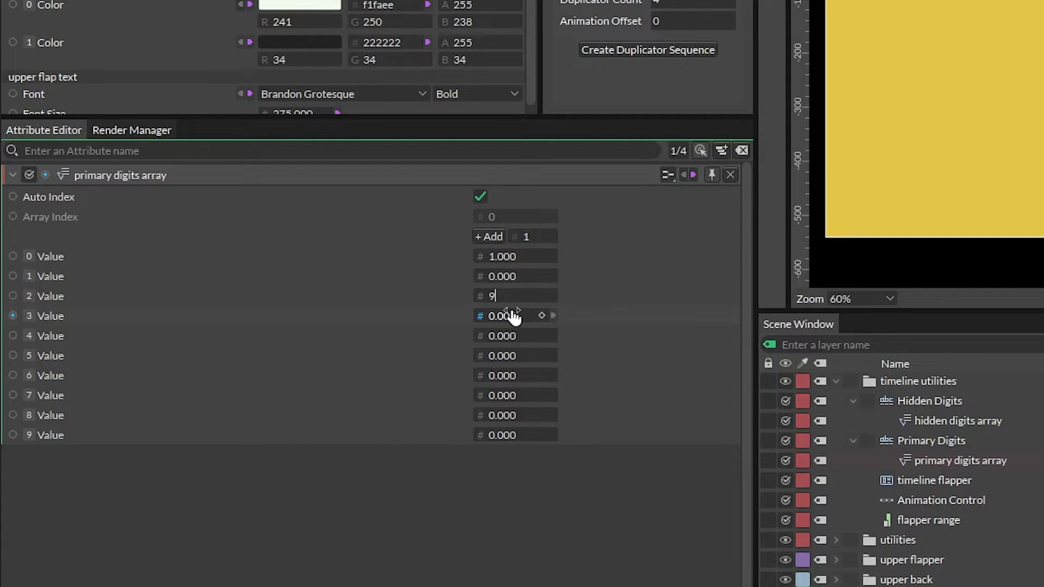
key(Tab)
text(8)
key(Tab)
text(7)
key(Tab)
text(6)
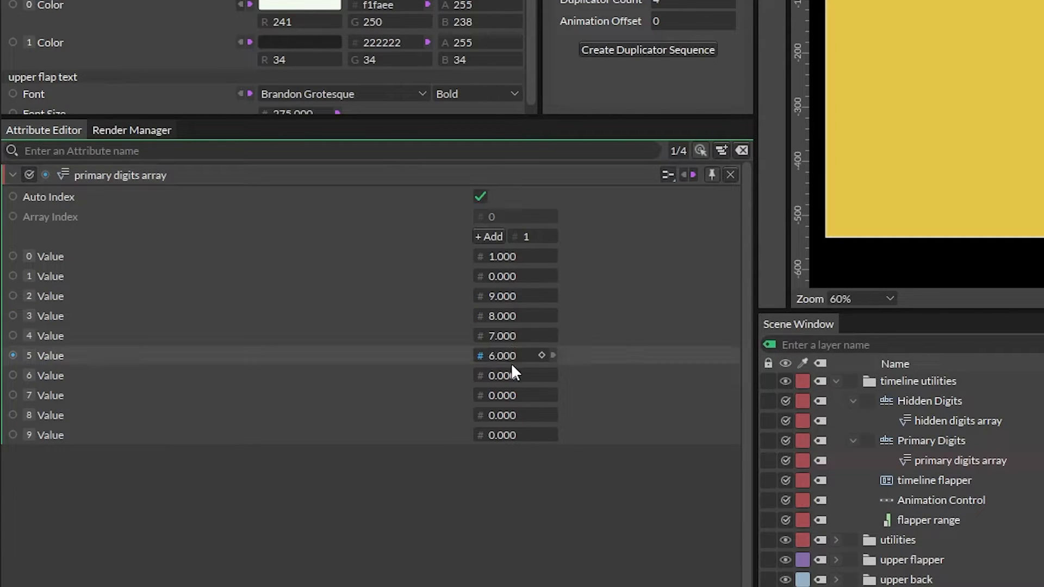
key(Tab)
text(5)
key(Tab)
text(4)
key(Tab)
text(3)
key(Tab)
text(2)
click(500, 484)
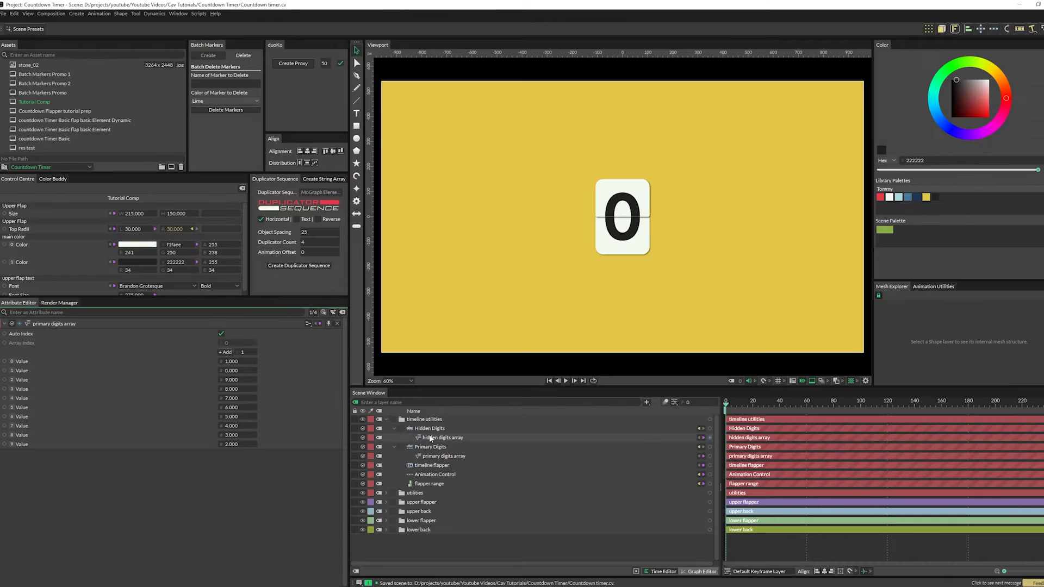
Step: Expand hidden digits array to ten entries and set indices 1 to 9 to the descending values 9 through 1, leaving index 0 at 0
double_click(929, 422)
click(225, 352)
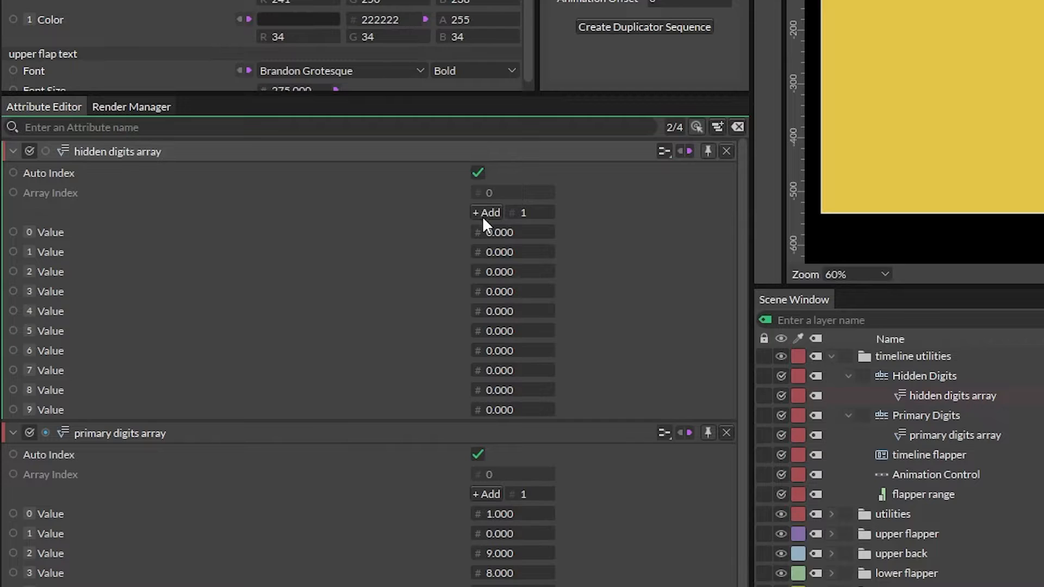
click(504, 252)
text(9)
click(501, 271)
text(8)
click(501, 292)
text(7)
click(501, 311)
text(6)
click(508, 331)
text(5)
click(508, 351)
text(4)
click(507, 371)
text(3)
click(509, 390)
text(2)
click(512, 410)
text(1)
key(Return)
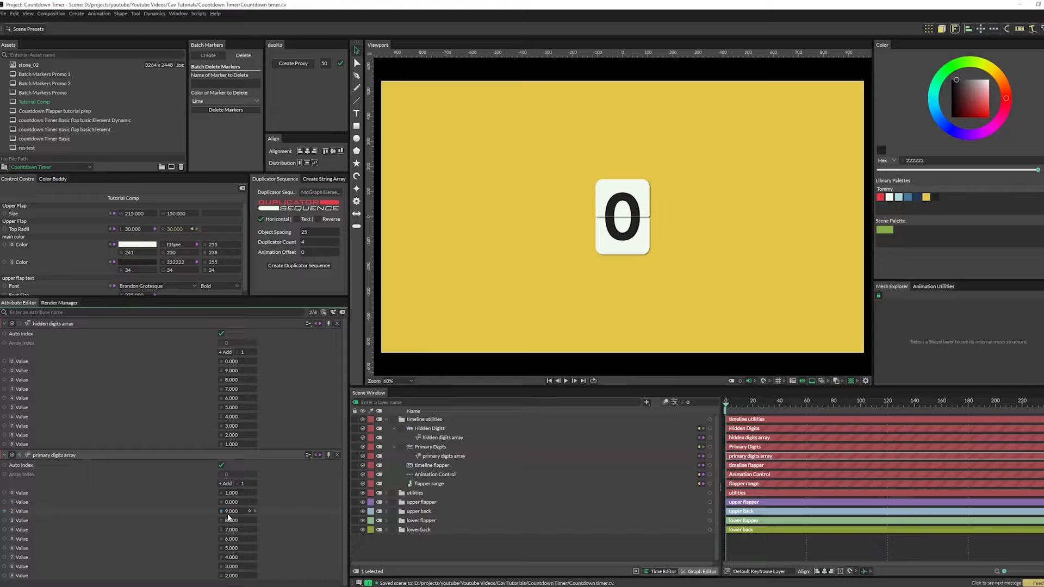
Step: Show timeline flapper's attributes together with those of the hidden and primary digits arrays
click(426, 464)
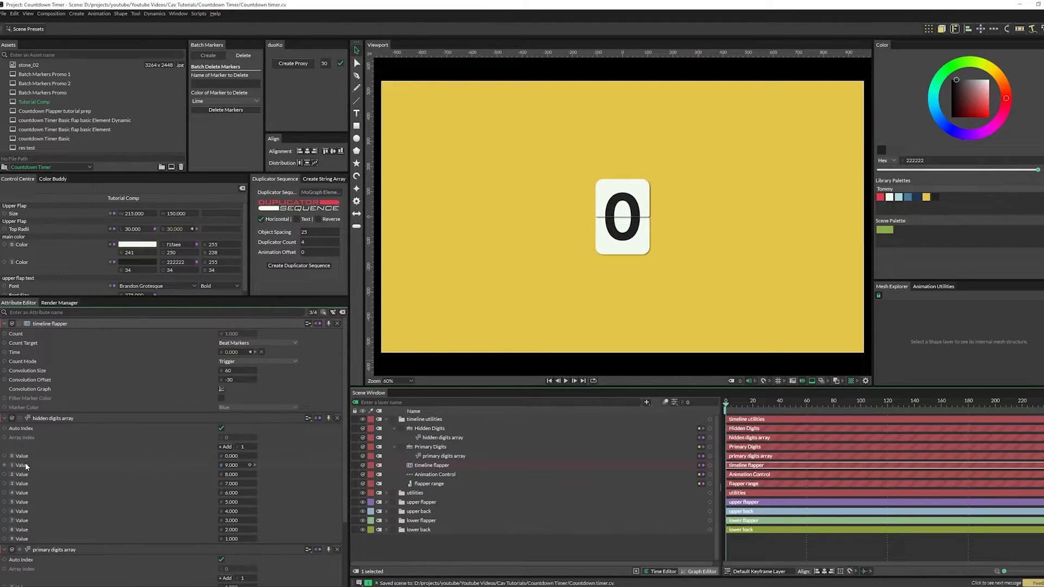
scroll(30, 471, down, 3)
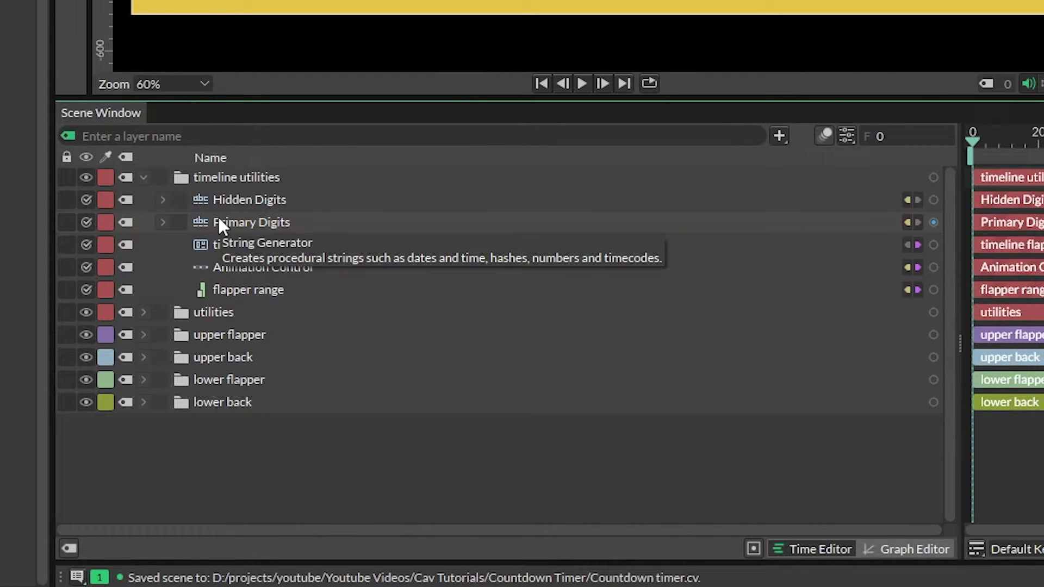
Step: Connect Primary Digits to the String attribute of both lower back text and upper flap text
click(143, 402)
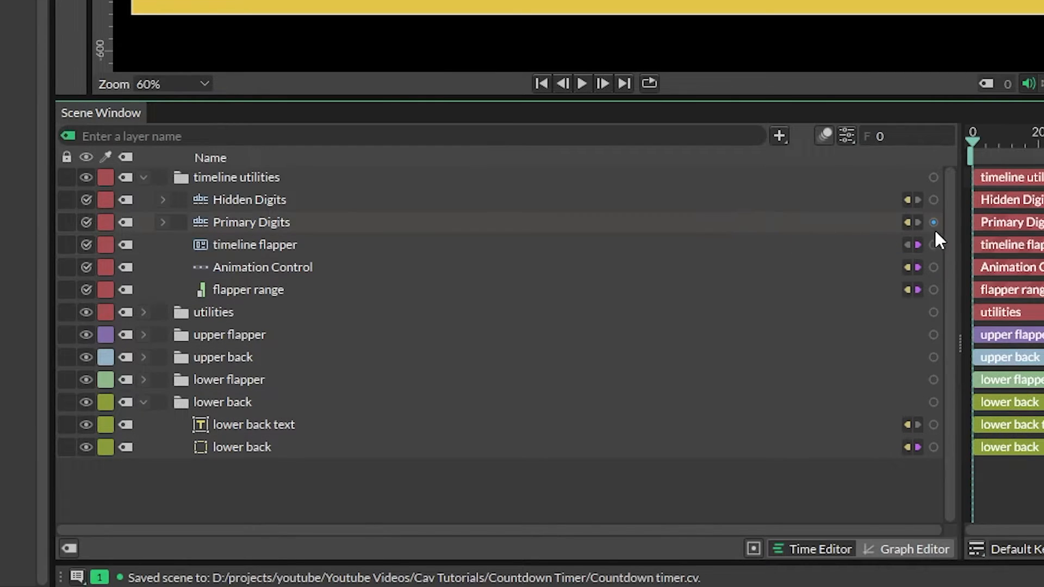
mouse_move(933, 223)
mouse_down()
mouse_move(278, 223)
mouse_move(370, 402)
mouse_move(272, 425)
mouse_up()
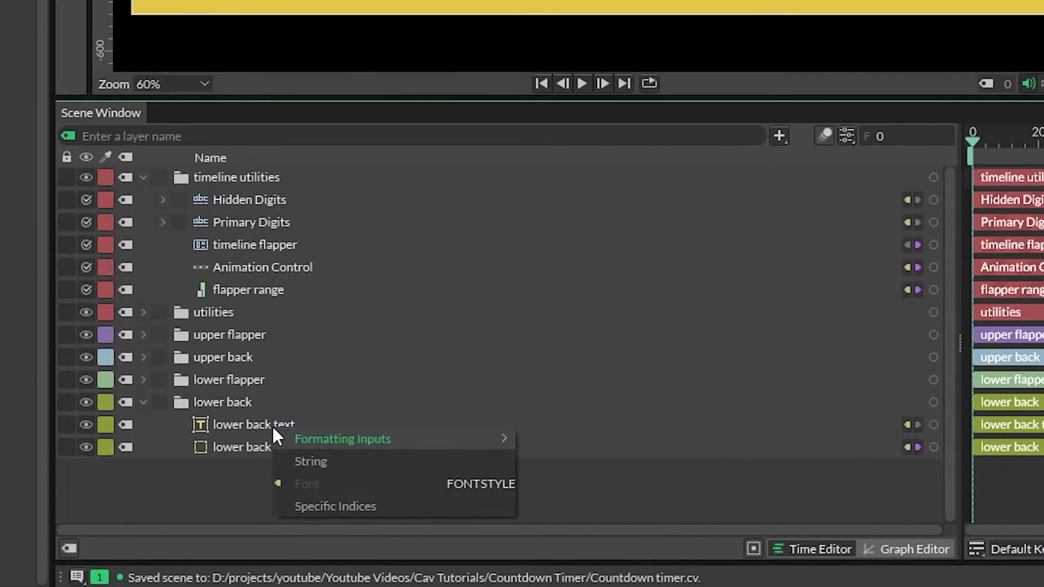
click(301, 459)
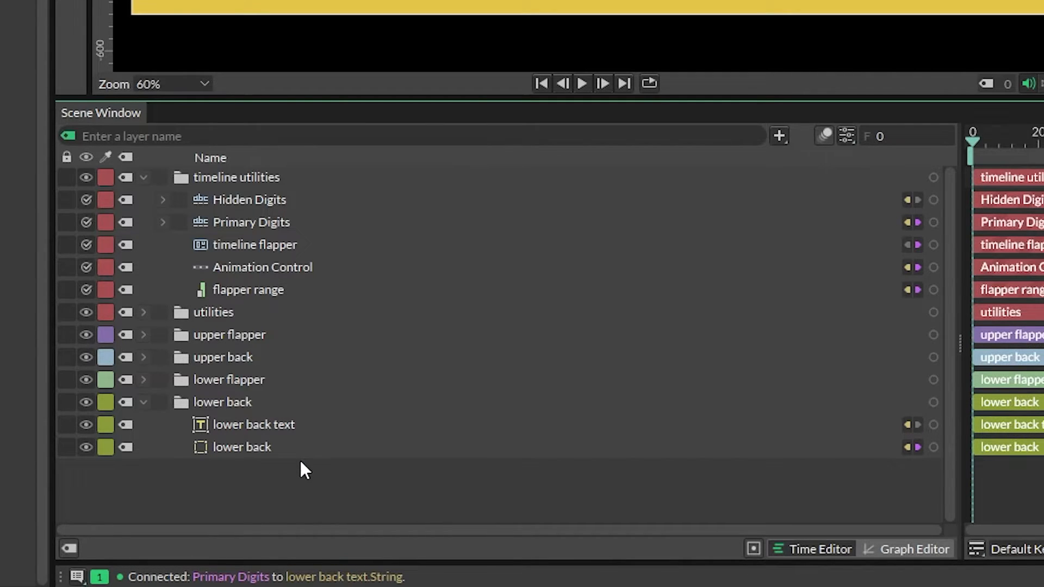
click(143, 335)
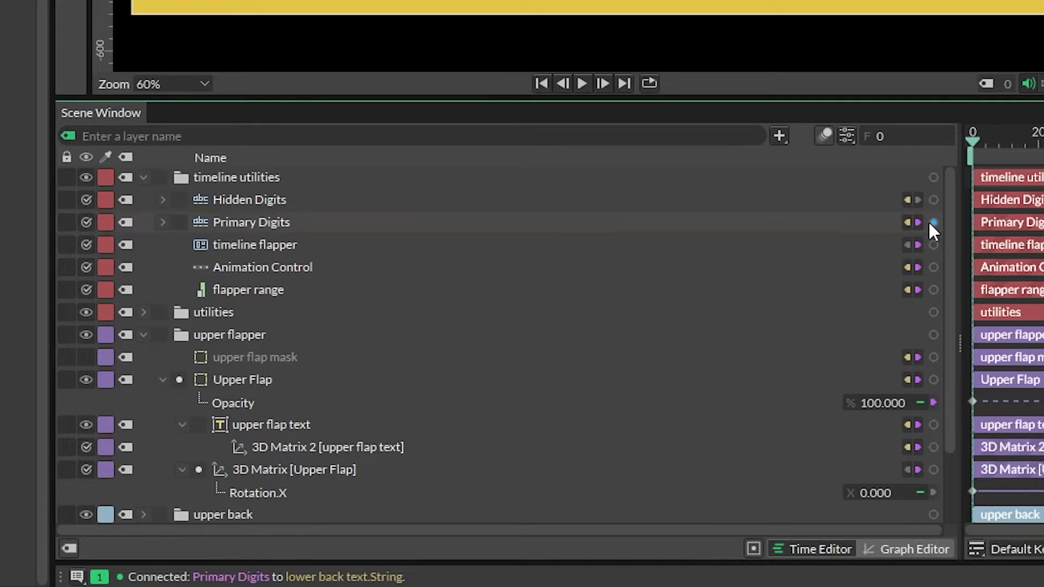
drag(929, 221, 300, 427)
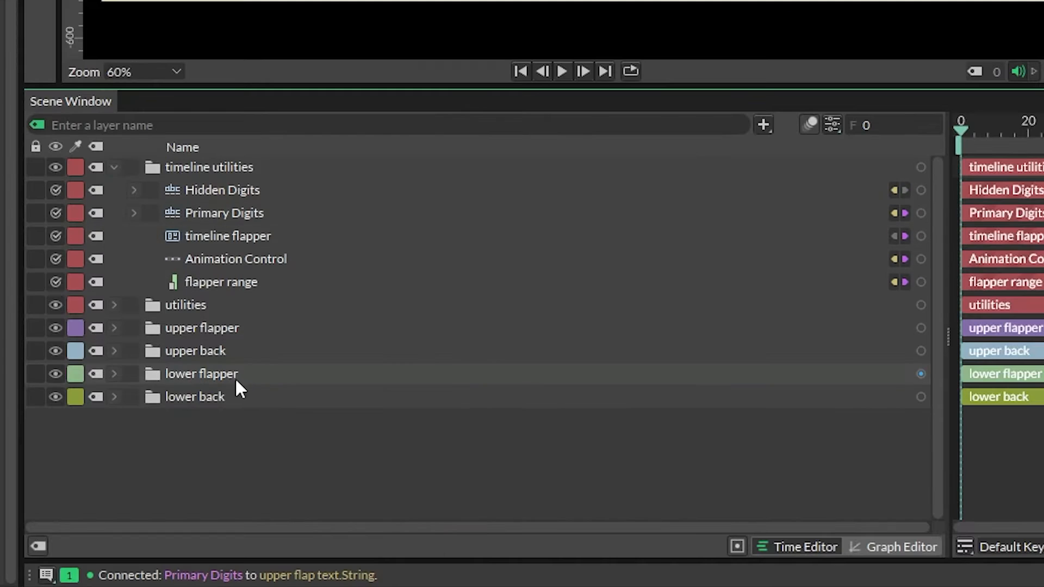
Step: Connect Hidden Digits to the String attribute of both lower flap text and upper back text
click(113, 374)
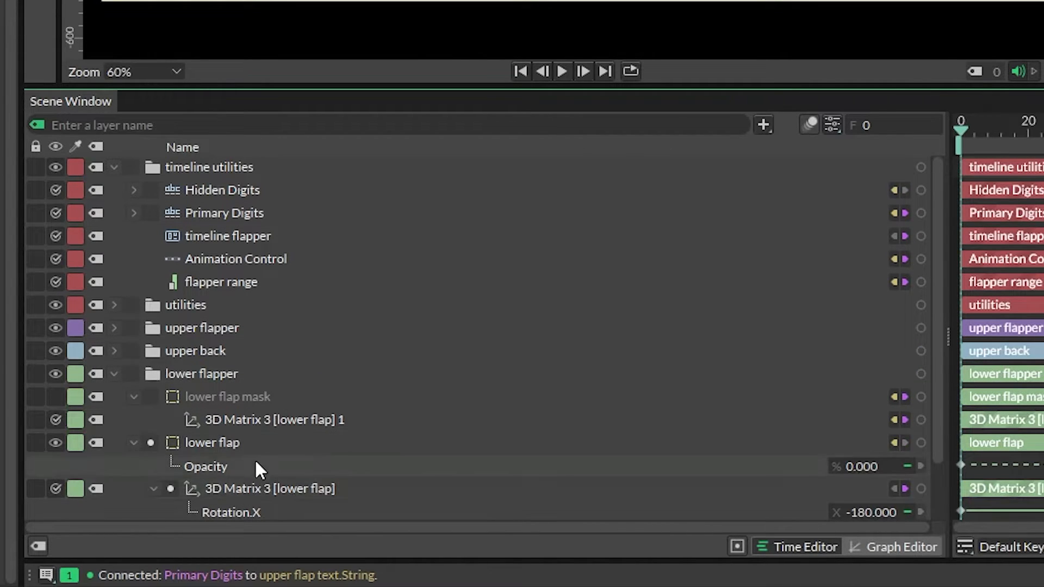
scroll(258, 447, down, 1)
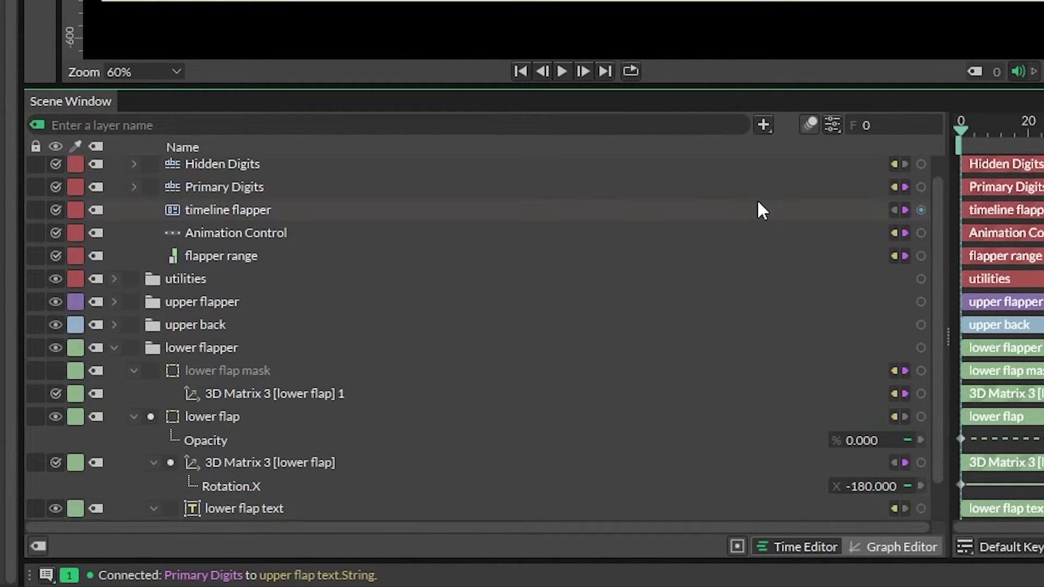
drag(921, 163, 267, 514)
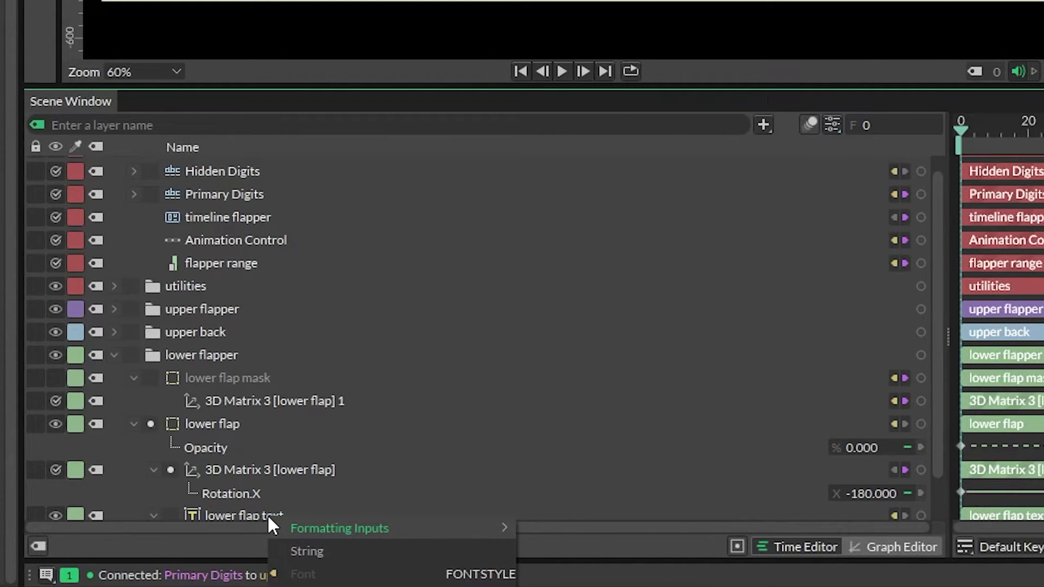
click(304, 547)
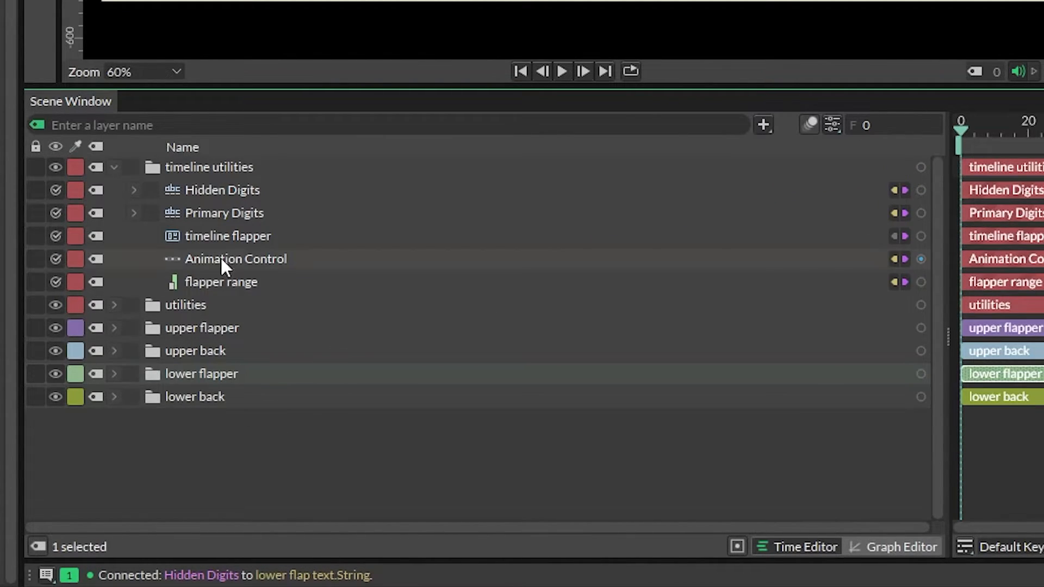
click(113, 352)
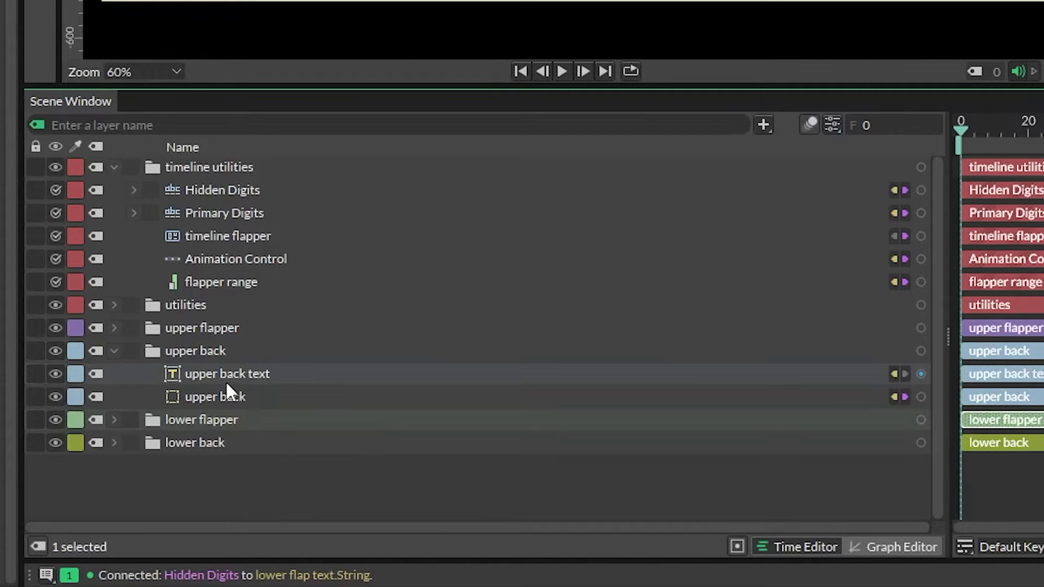
drag(921, 189, 240, 371)
click(287, 406)
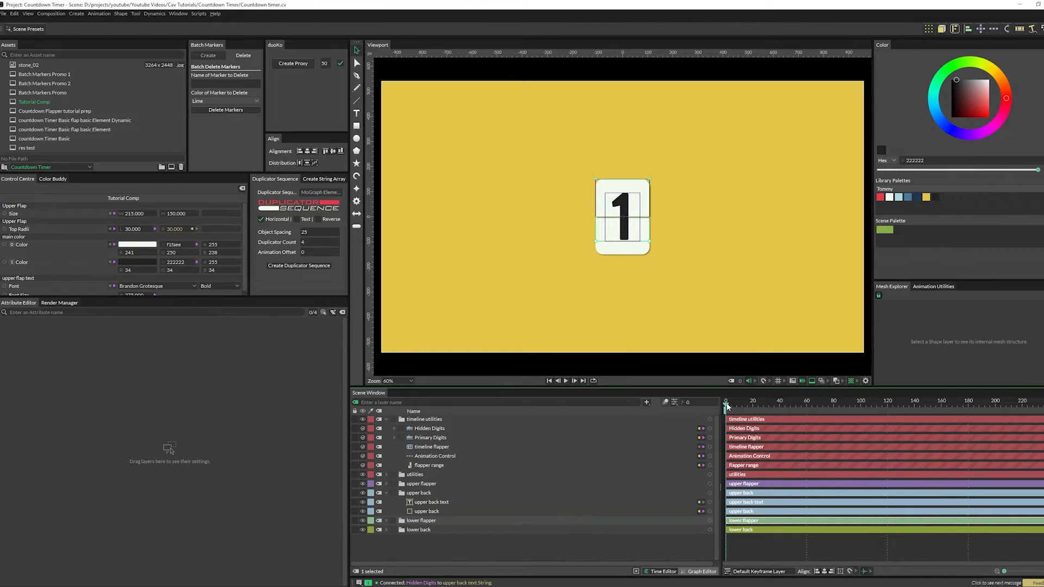
Step: Scrub the timeline to check the flip and compare the entries of primary digits array and hidden digits array
drag(727, 407, 924, 439)
drag(852, 446, 645, 484)
click(394, 438)
click(394, 429)
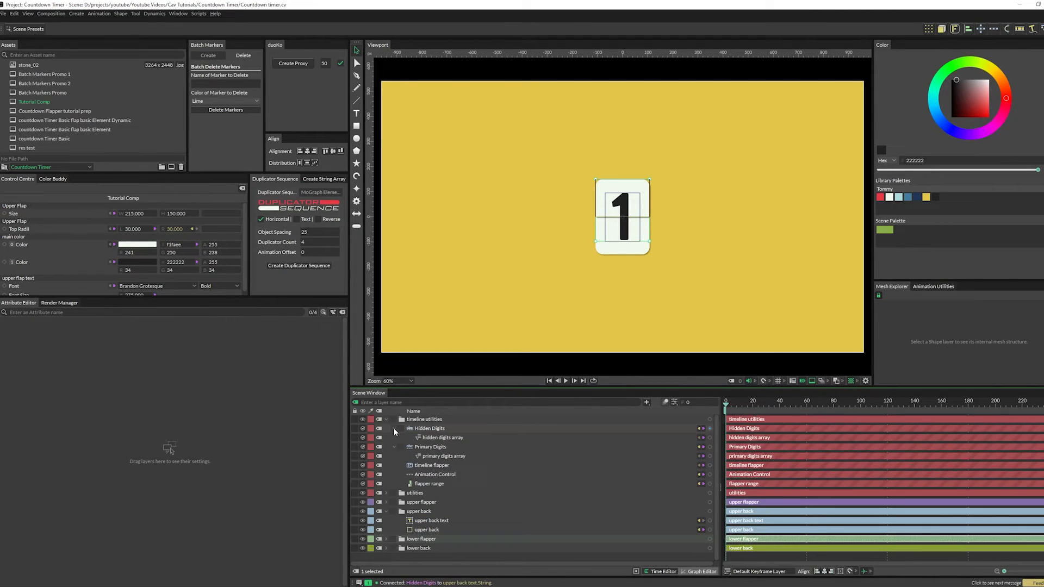
click(449, 438)
ctrl+click(449, 457)
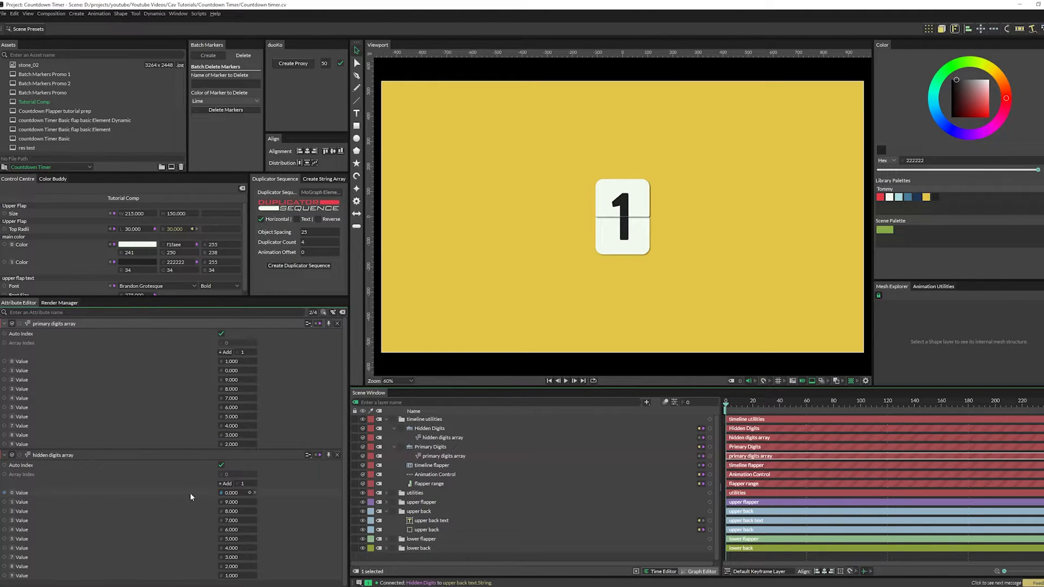
drag(731, 409, 798, 407)
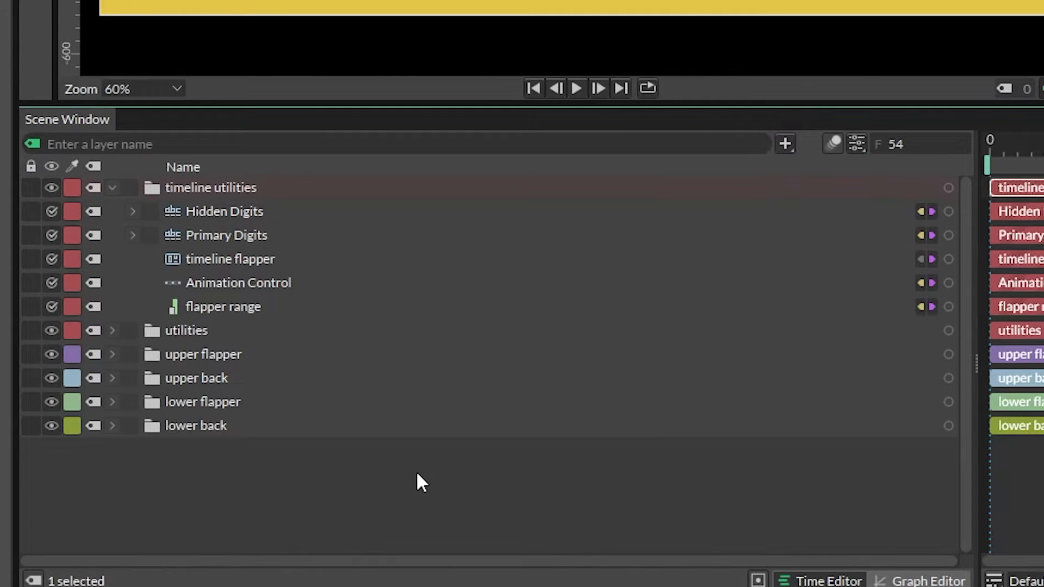
Step: Add a Timeline Counter to the timeline utilities group, colour it red and rename it timeline numbers
key(ctrl+period)
text(counter)
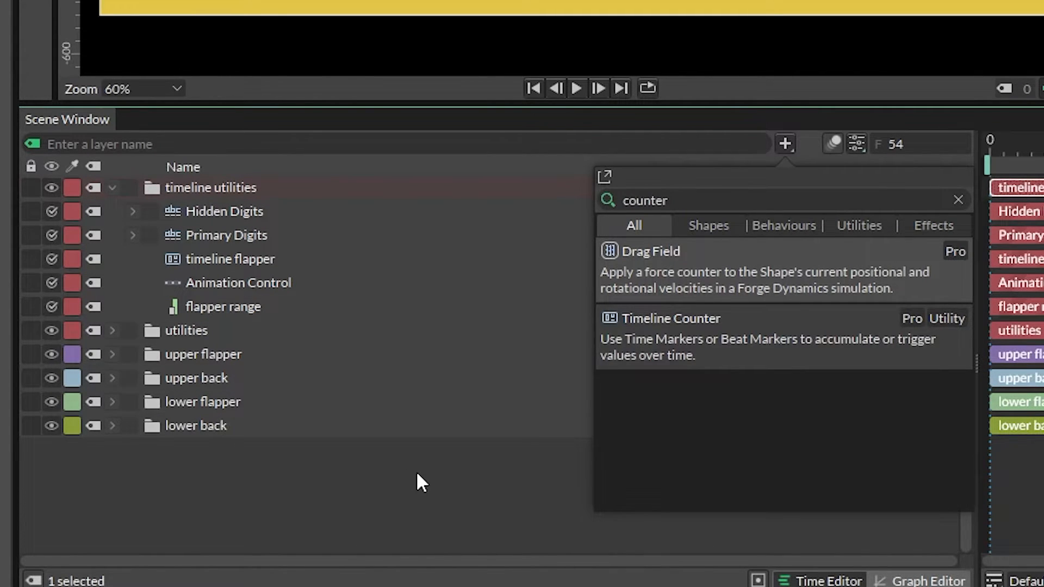
click(744, 325)
click(179, 261)
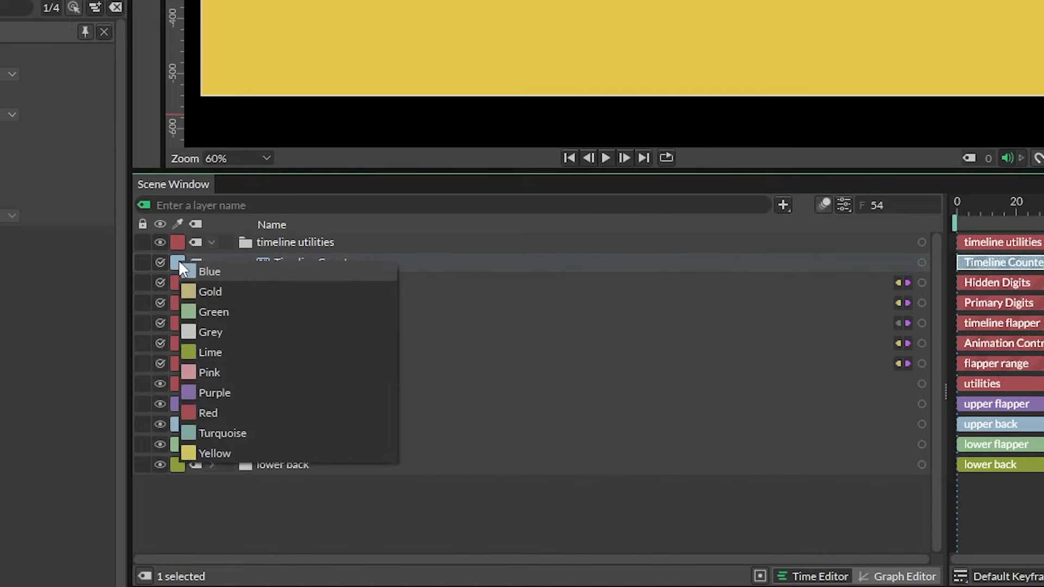
click(206, 412)
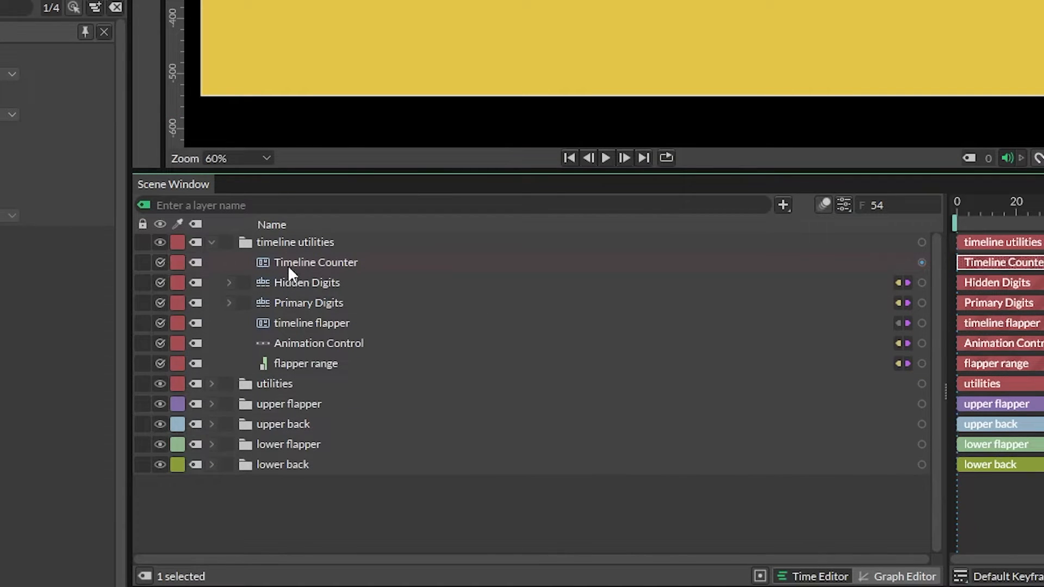
double_click(341, 263)
text(timeline mnumbers)
key(Return)
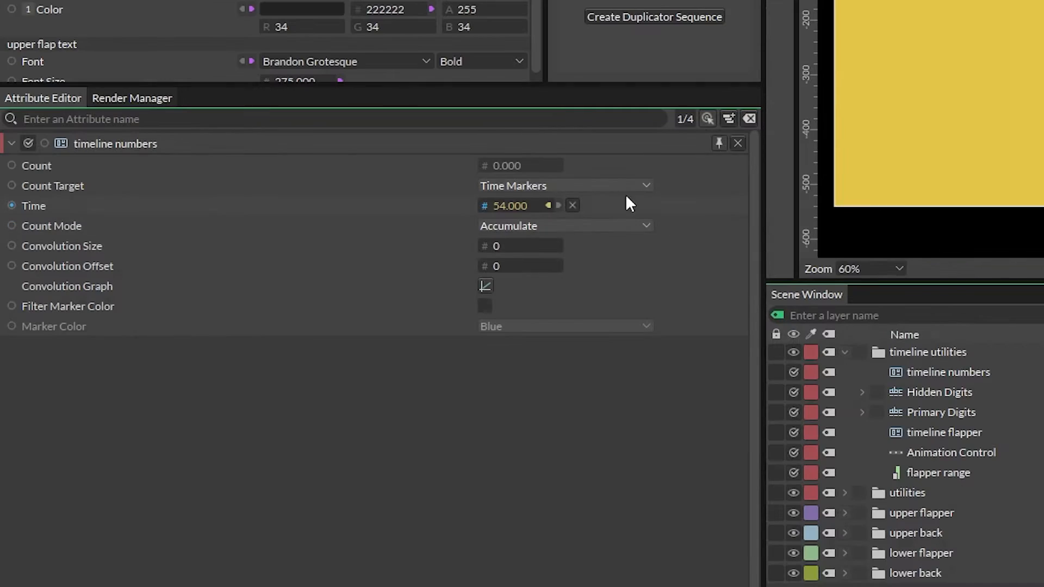
Step: Set timeline numbers' Count Target to Beat Markers and its Convolution Graph to the linear preset
click(612, 187)
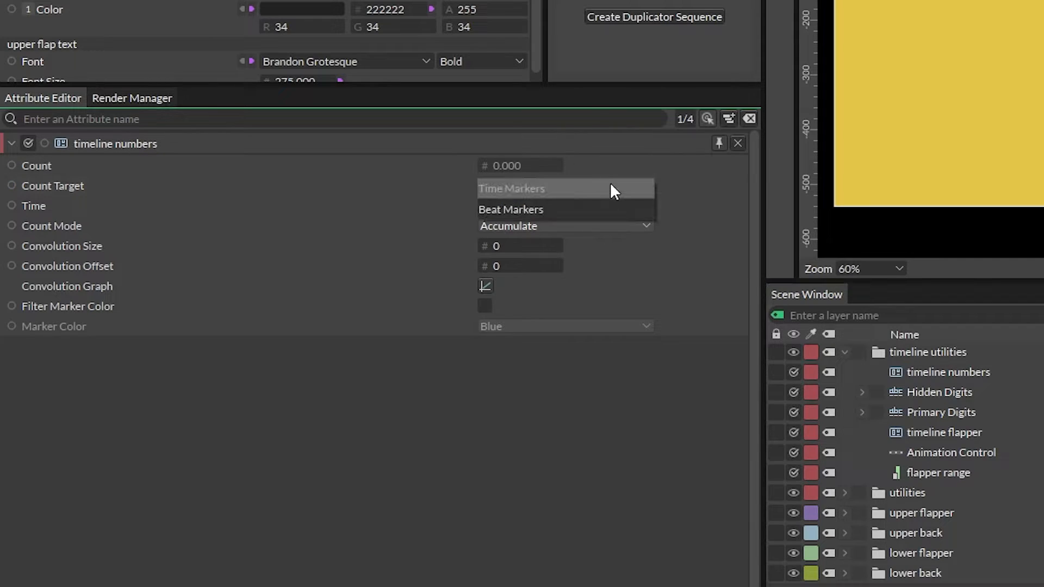
click(597, 209)
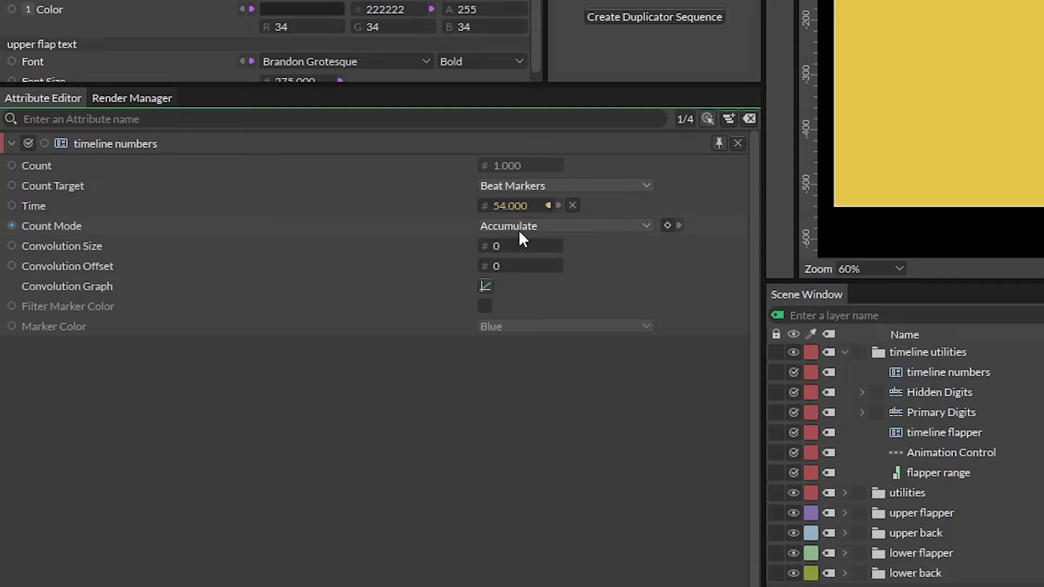
click(486, 286)
click(761, 214)
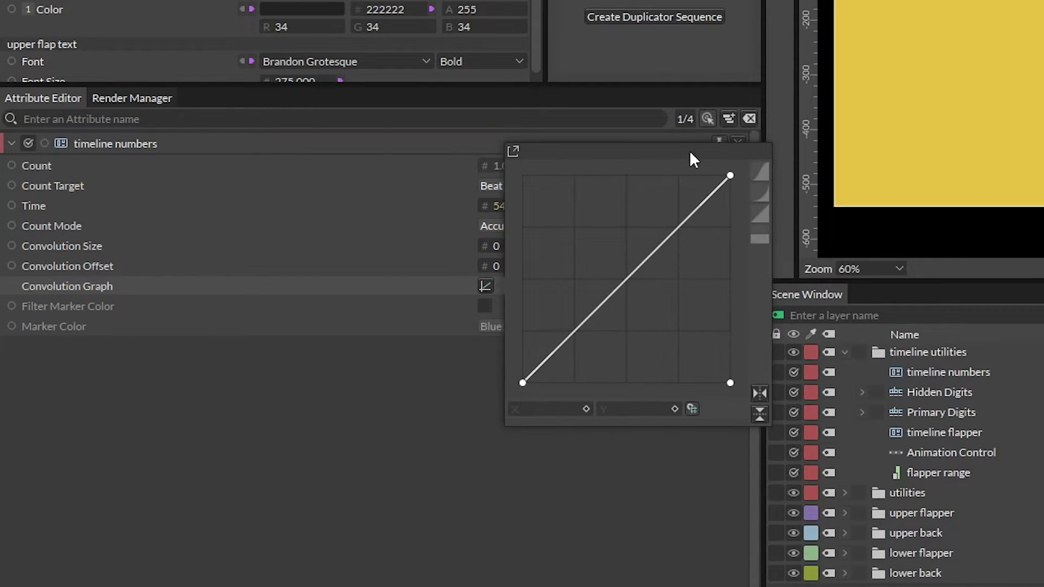
click(607, 522)
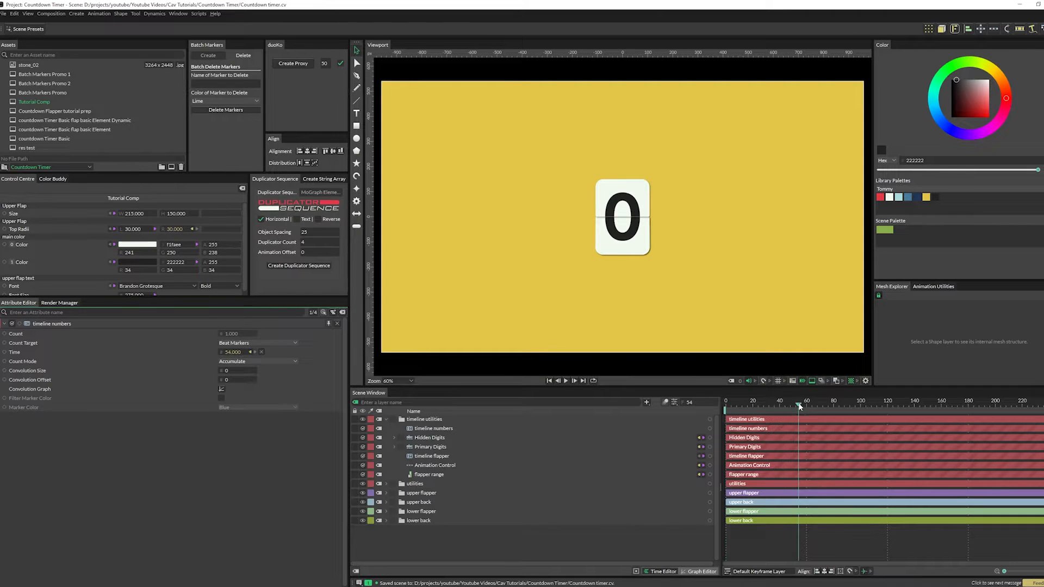
Step: Connect timeline numbers to the Array Index of hidden digits array and primary digits array, and scrub the timeline to check the digits
drag(800, 407, 726, 406)
click(394, 438)
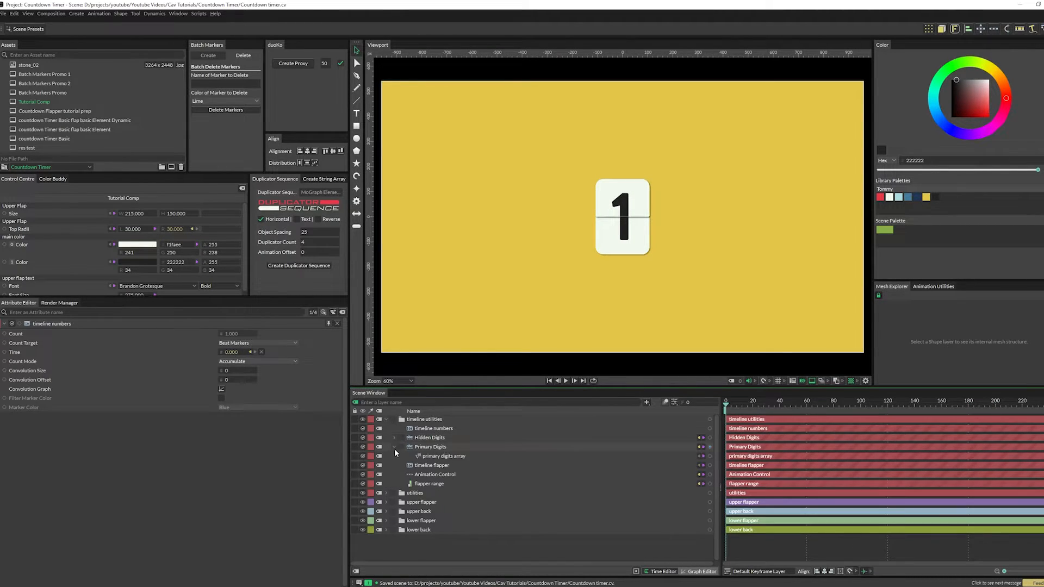
click(395, 456)
click(433, 466)
click(422, 445)
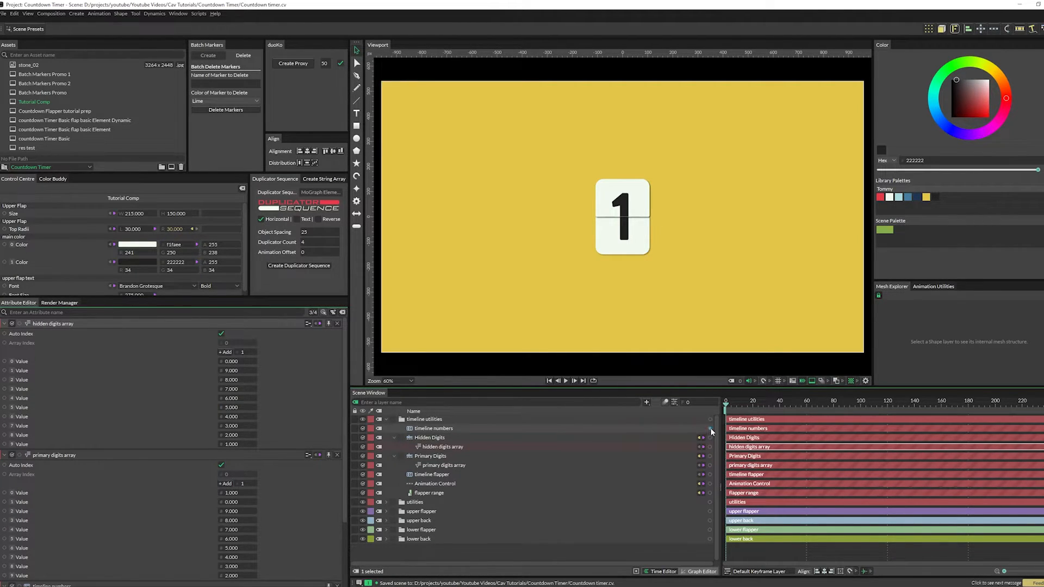
drag(709, 428, 250, 344)
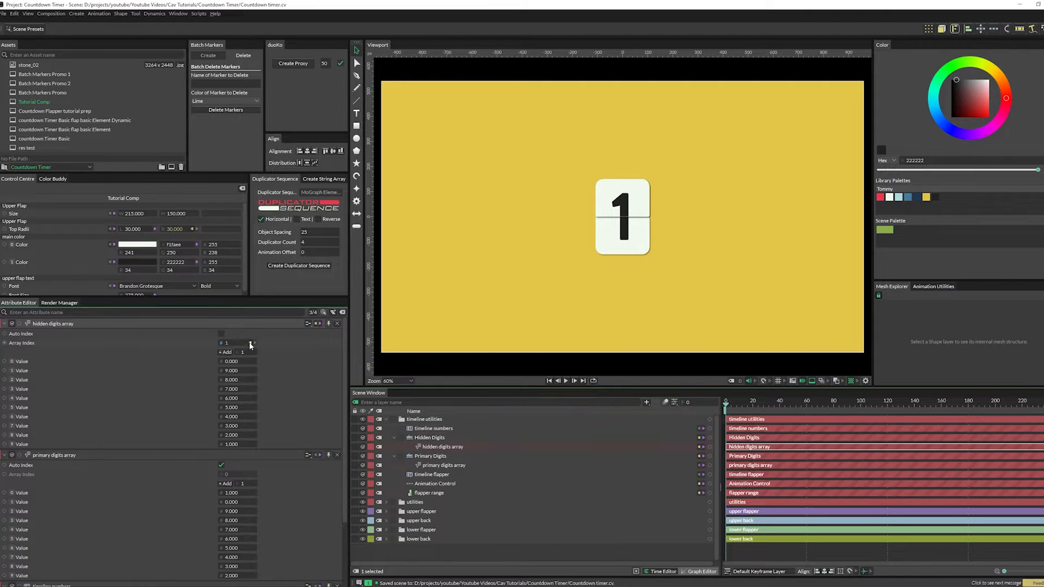
drag(710, 428, 250, 474)
click(738, 405)
drag(738, 405, 768, 431)
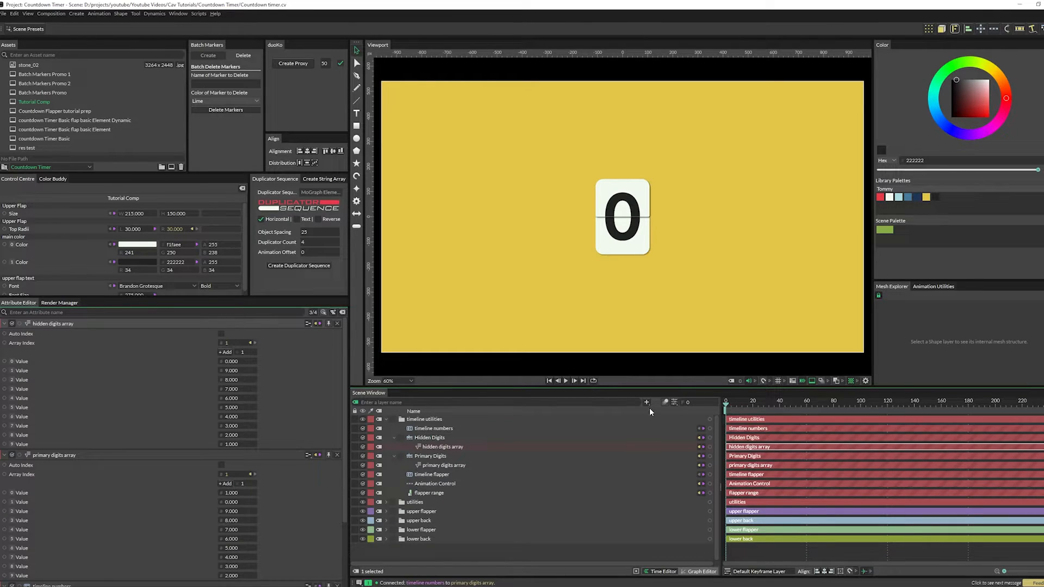
Step: Set the end frame of both the composition's Frame Range and Playback Range to 720
click(675, 403)
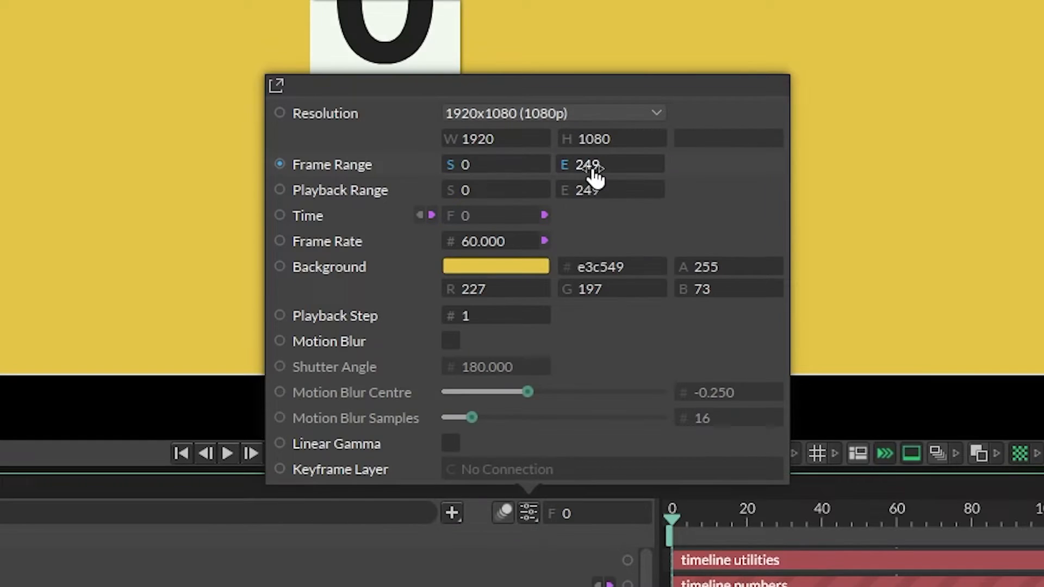
click(698, 278)
text(720)
click(601, 190)
text(720)
key(Return)
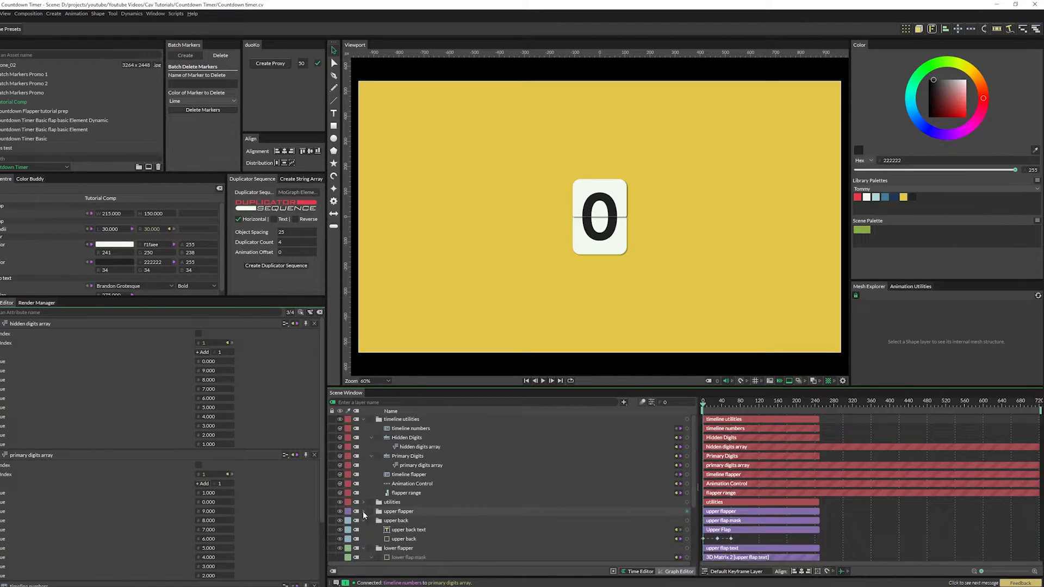
Step: Extend all layers in the composition to the end of the timeline at frame 720
key(ctrl+a)
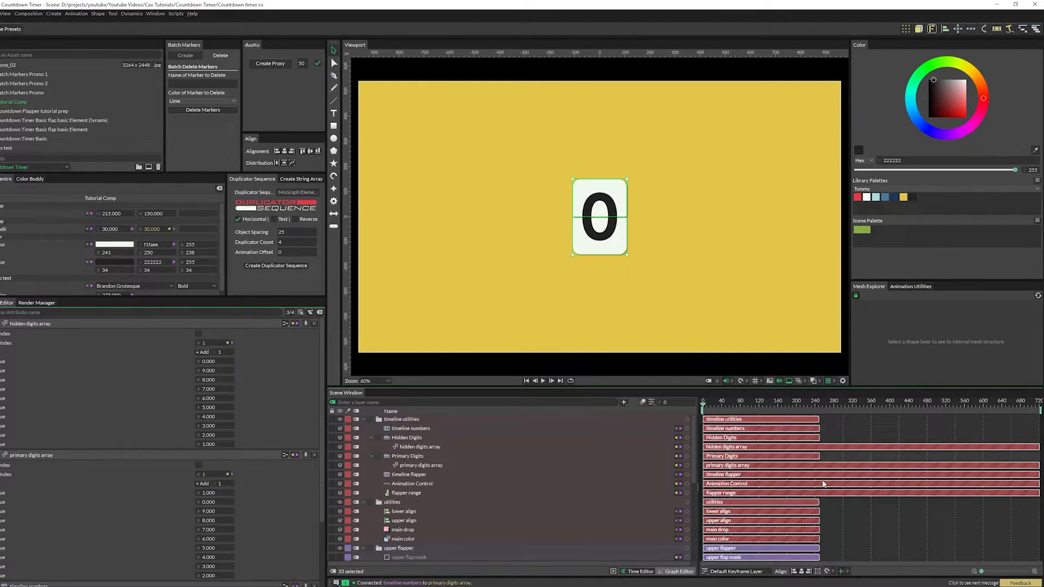
scroll(827, 495, down, 2)
drag(820, 496, 1039, 508)
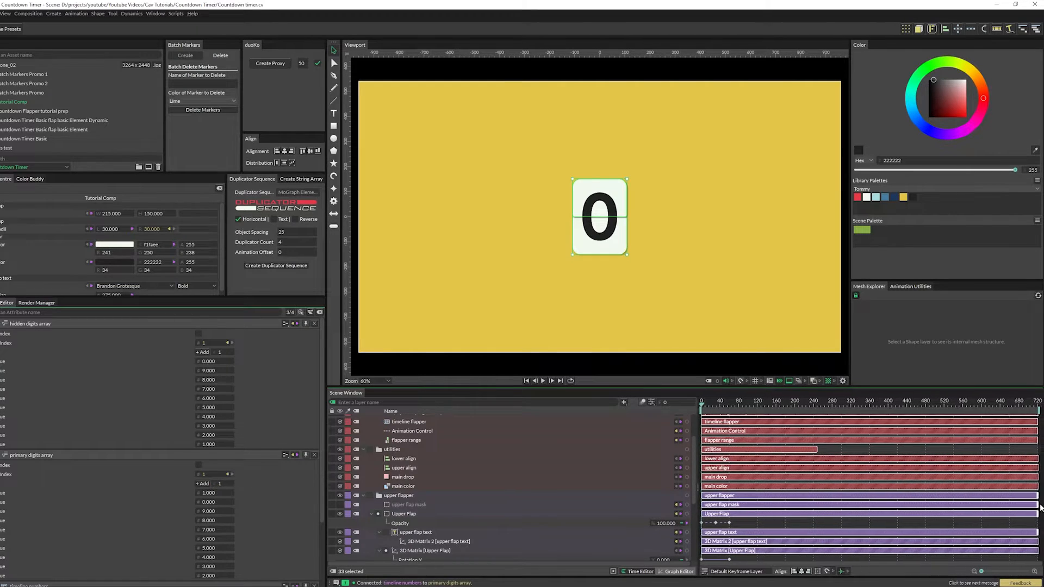
scroll(826, 486, up, 2)
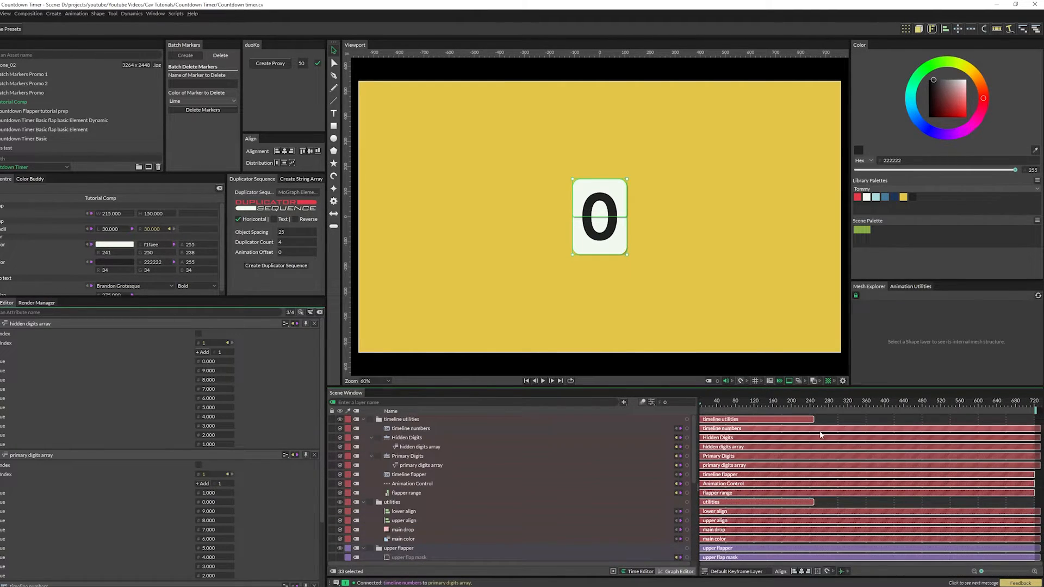
drag(813, 420, 1040, 431)
scroll(873, 464, down, 10)
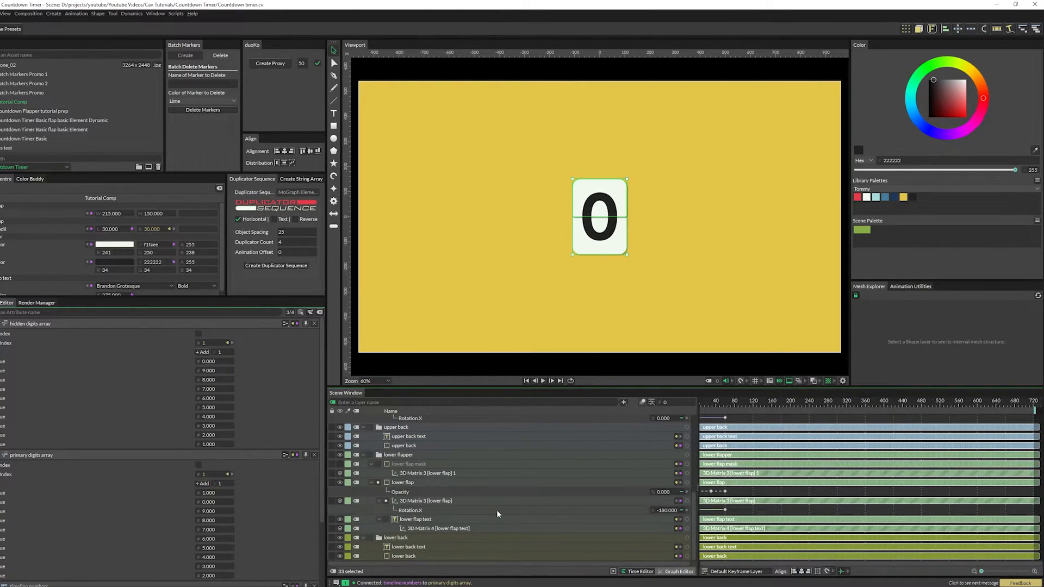
scroll(499, 515, up, 10)
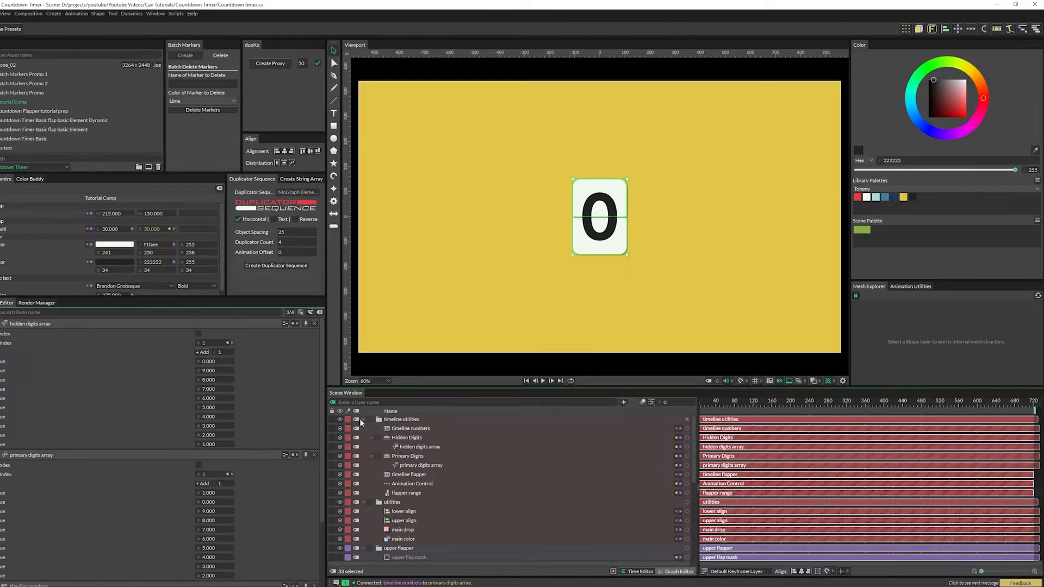
Step: Collapse all the layer groups and save the scene
click(363, 419)
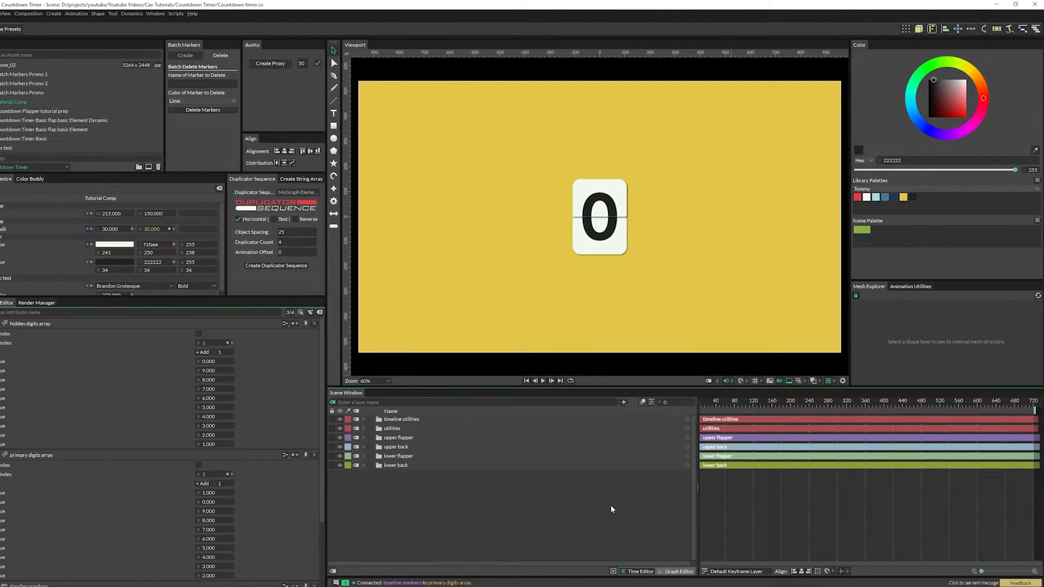
key(ctrl+s)
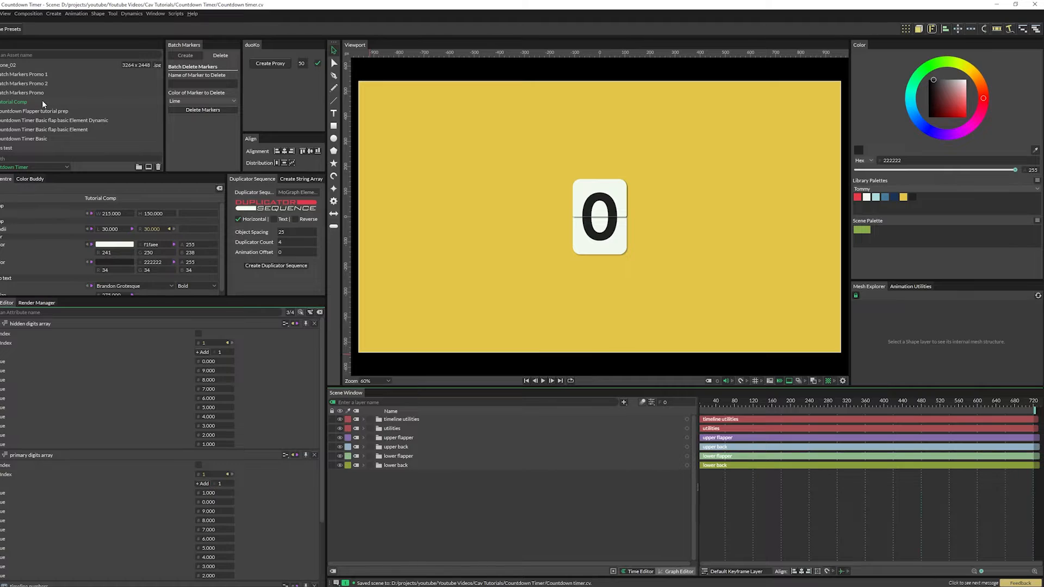
Step: Look at the Countdown Flapper tutorial prep composition, return to Tutorial Comp, and scrub its timeline to frame 130
double_click(22, 111)
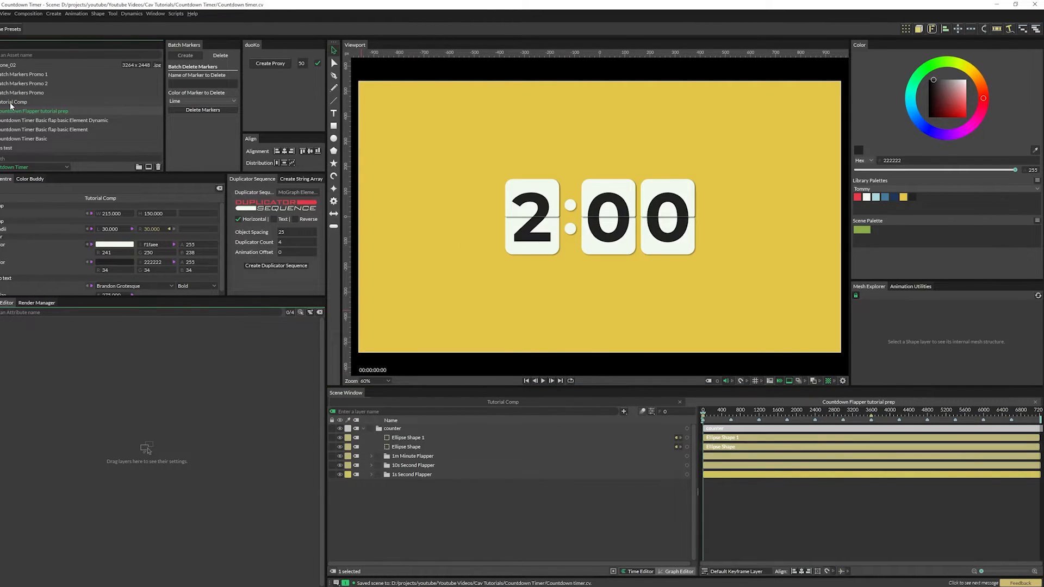
double_click(11, 103)
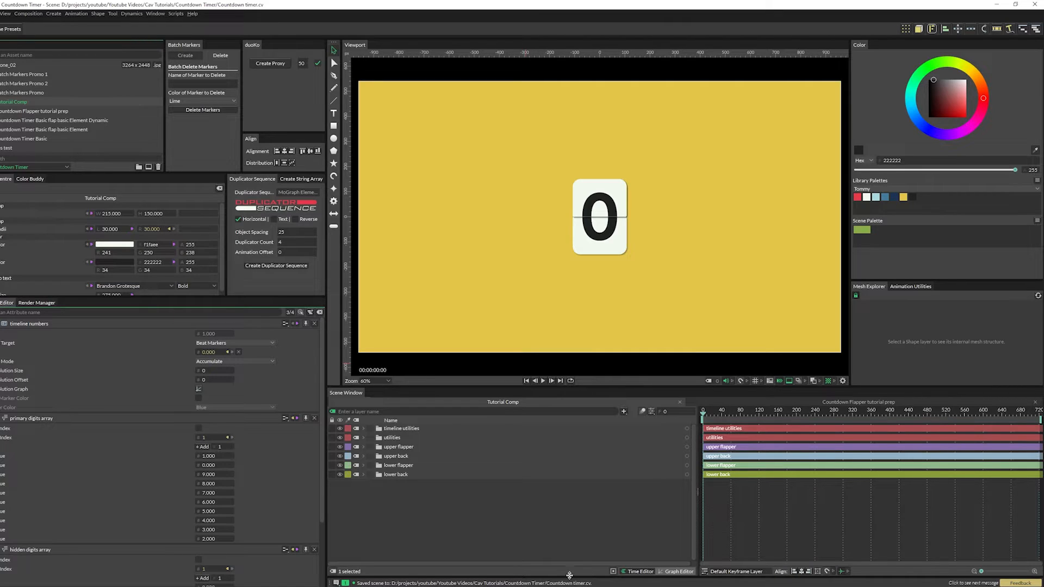
click(596, 530)
drag(703, 415, 786, 416)
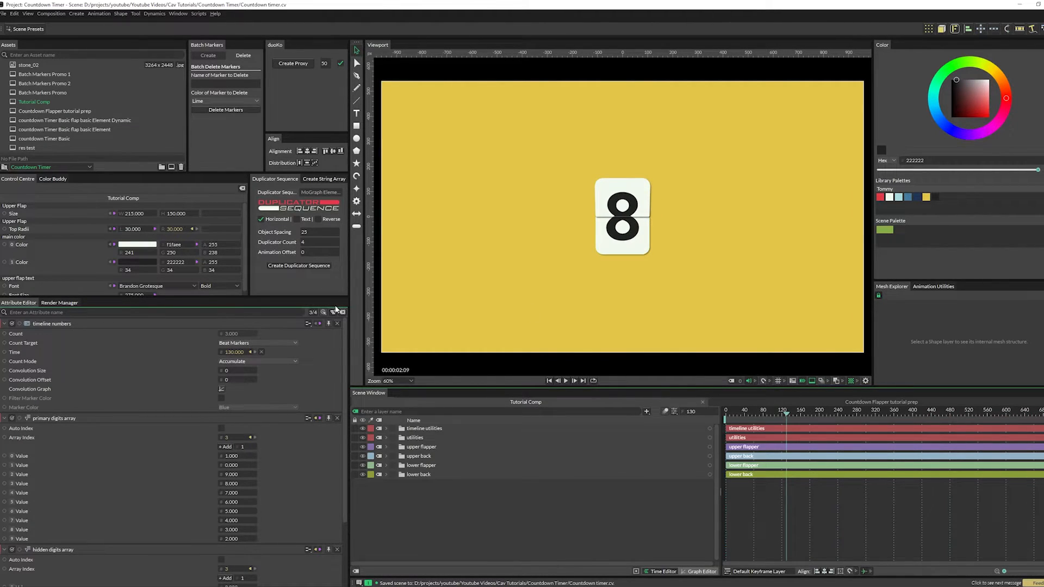
Step: With only timeline numbers and primary digits array loaded for editing, add a %10 expression to the primary array's Array Index and scrub to check it
click(338, 323)
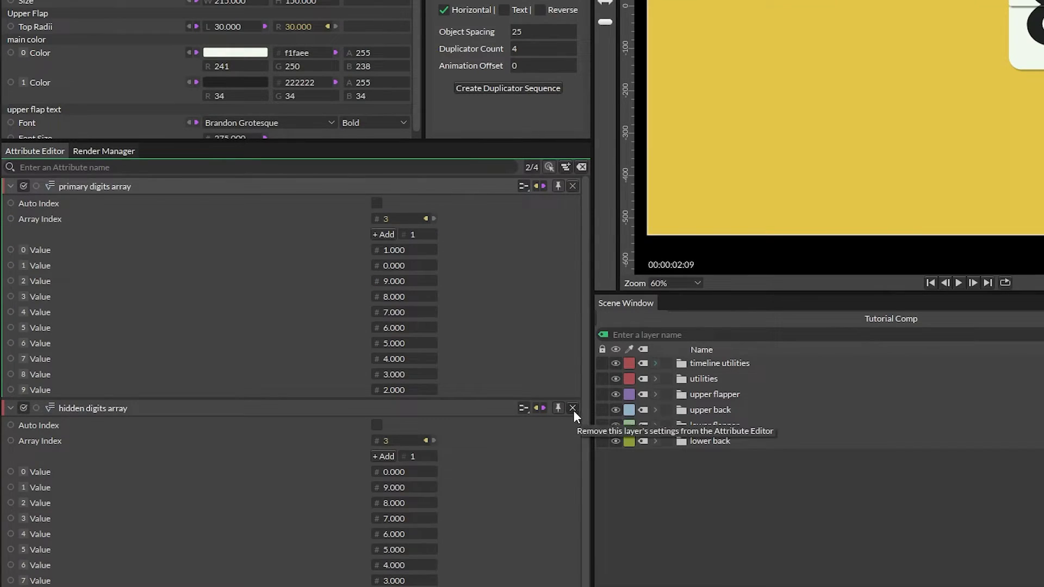
click(338, 454)
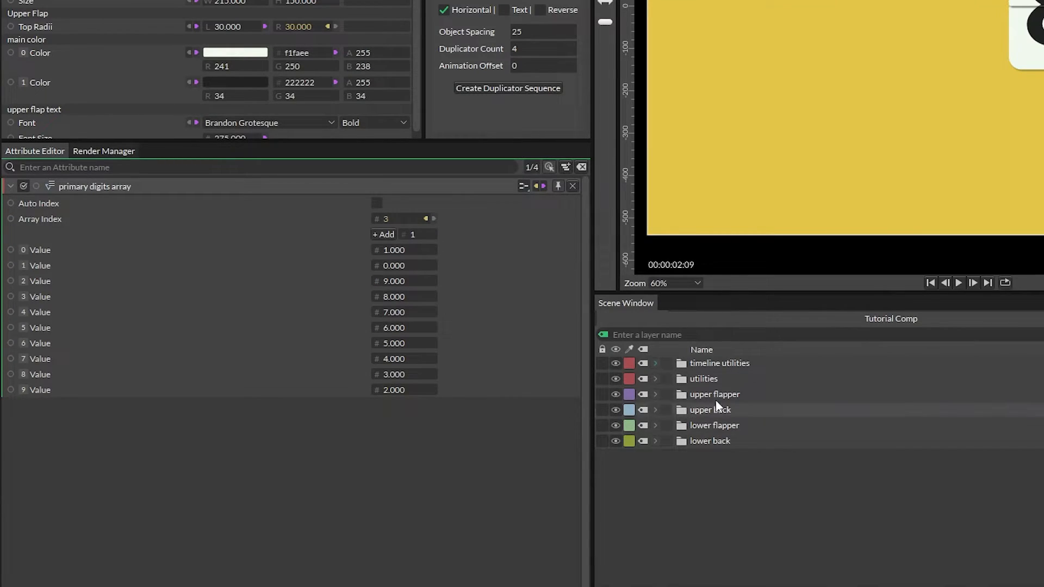
click(656, 364)
click(750, 379)
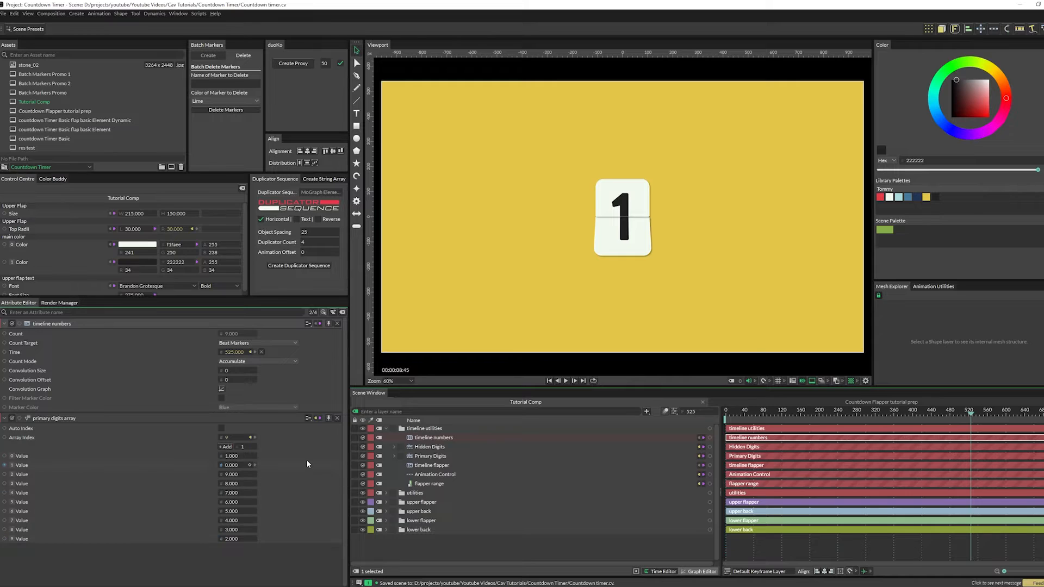
right_click(178, 436)
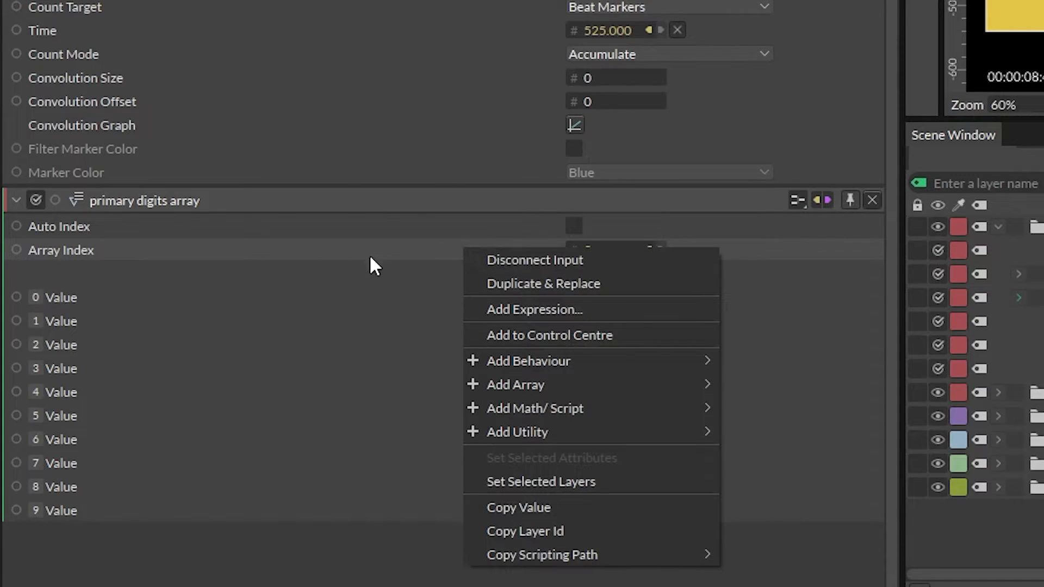
click(534, 308)
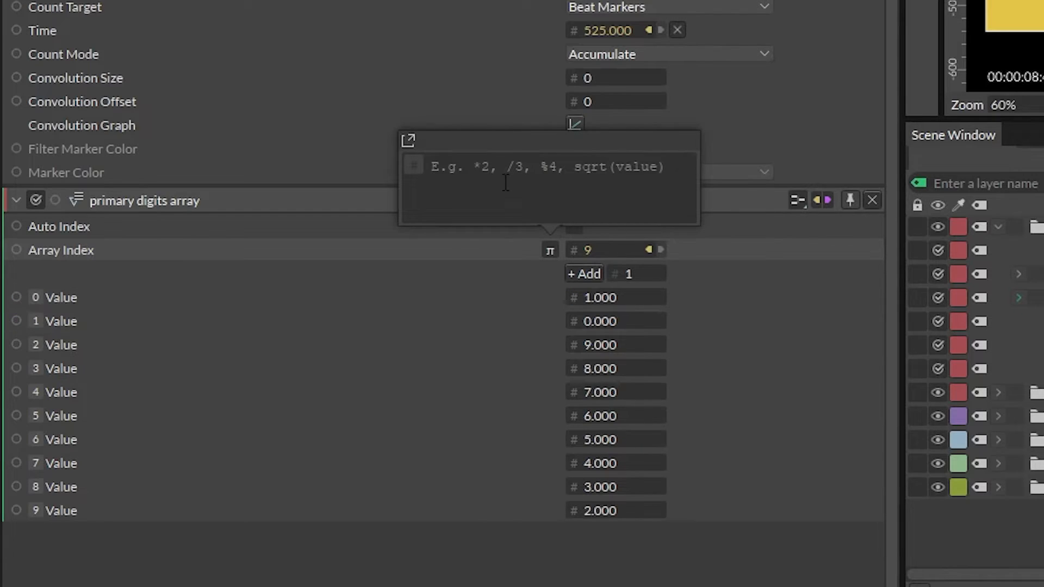
text(%)
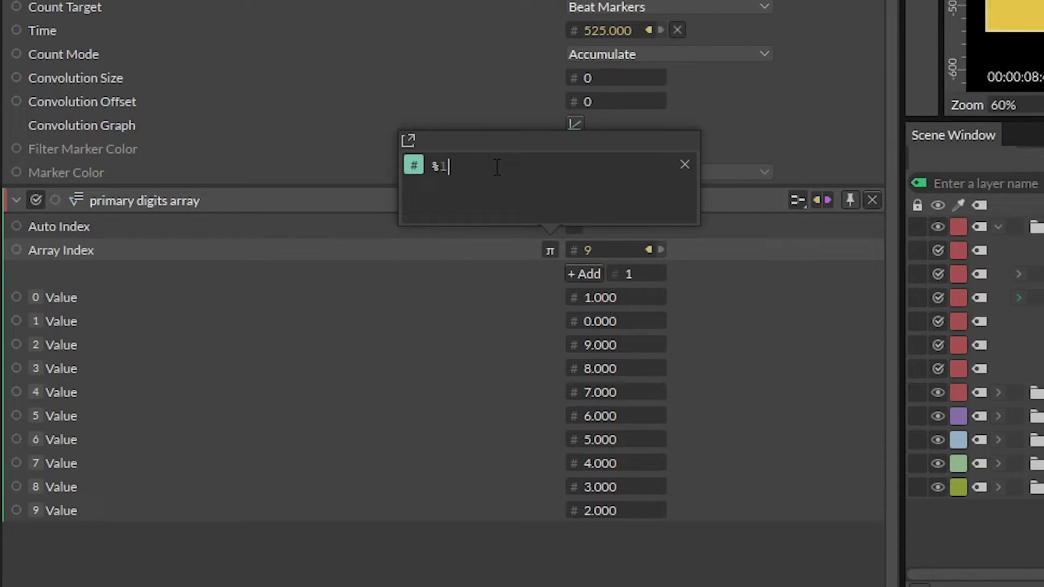
text(10)
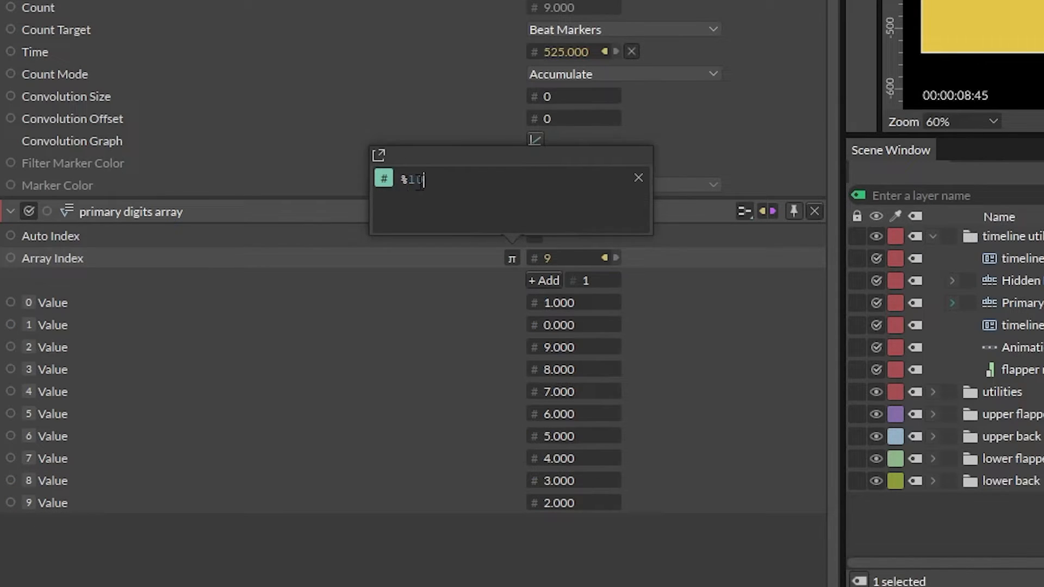
click(303, 557)
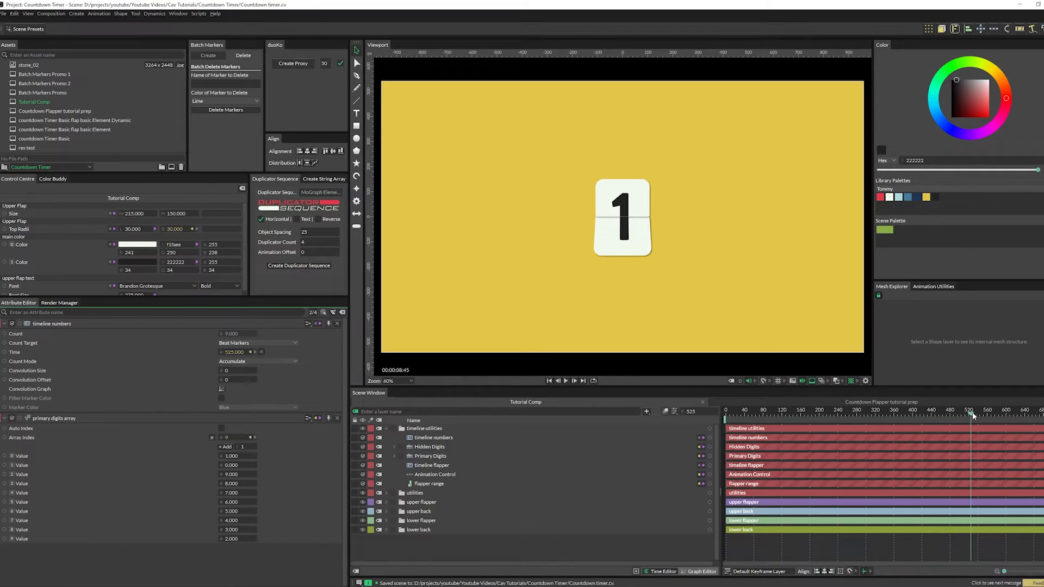
drag(973, 416, 1043, 427)
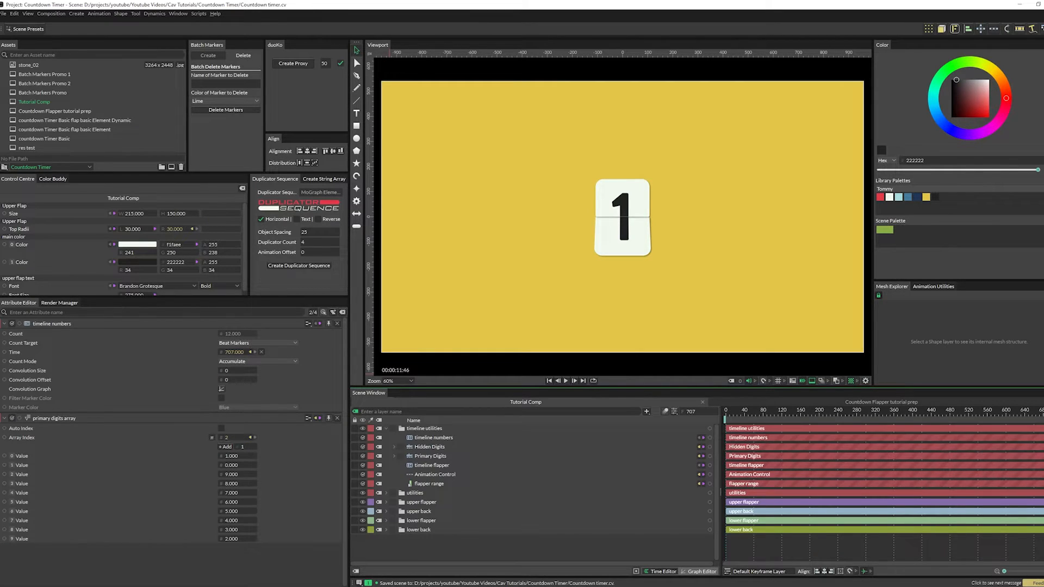
drag(941, 416, 1011, 418)
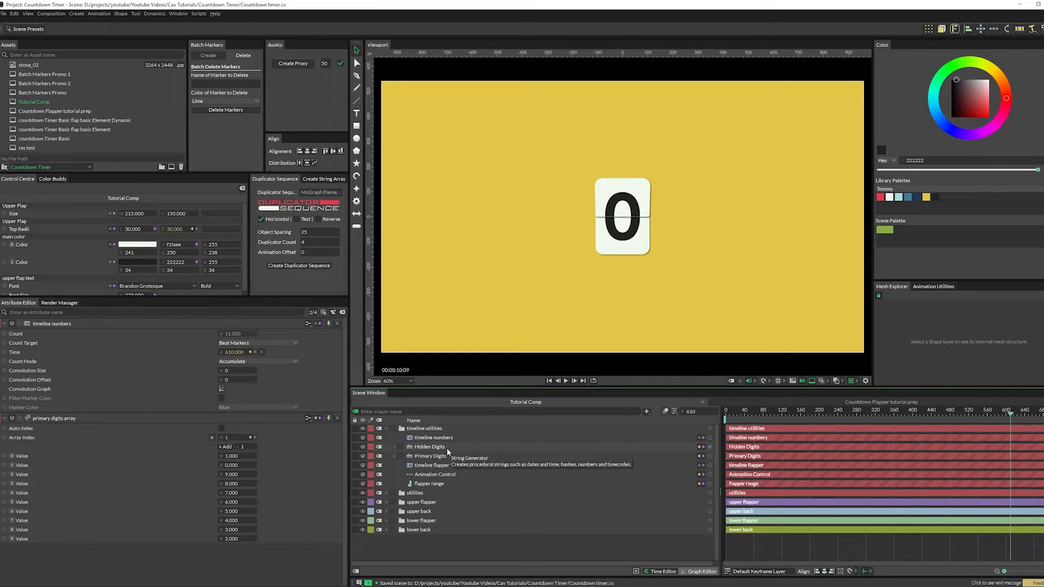
Step: Add a %10 expression to the Array Index of hidden digits array and play the animation from frame 0
click(393, 448)
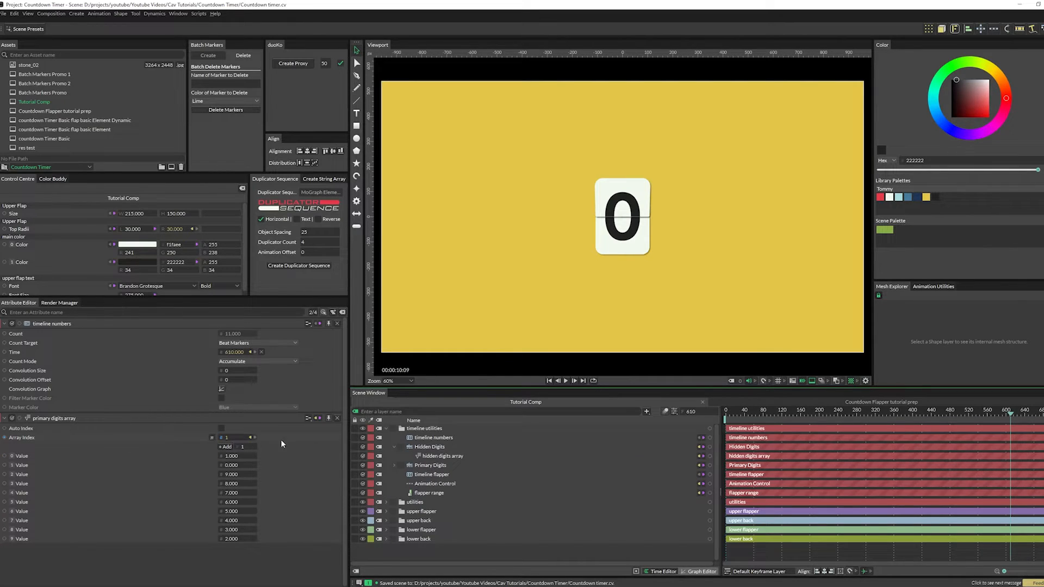
click(426, 456)
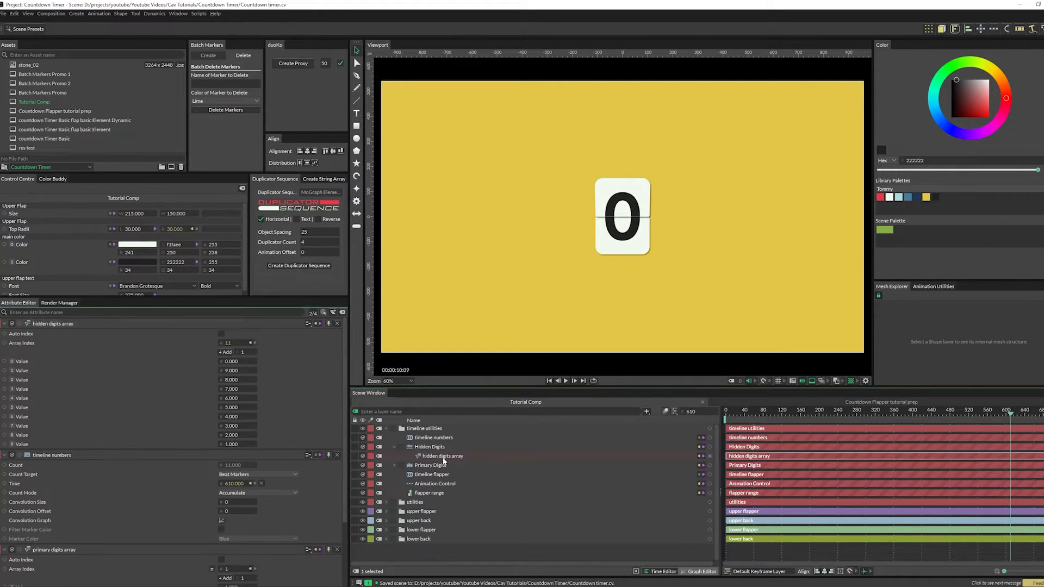
right_click(168, 343)
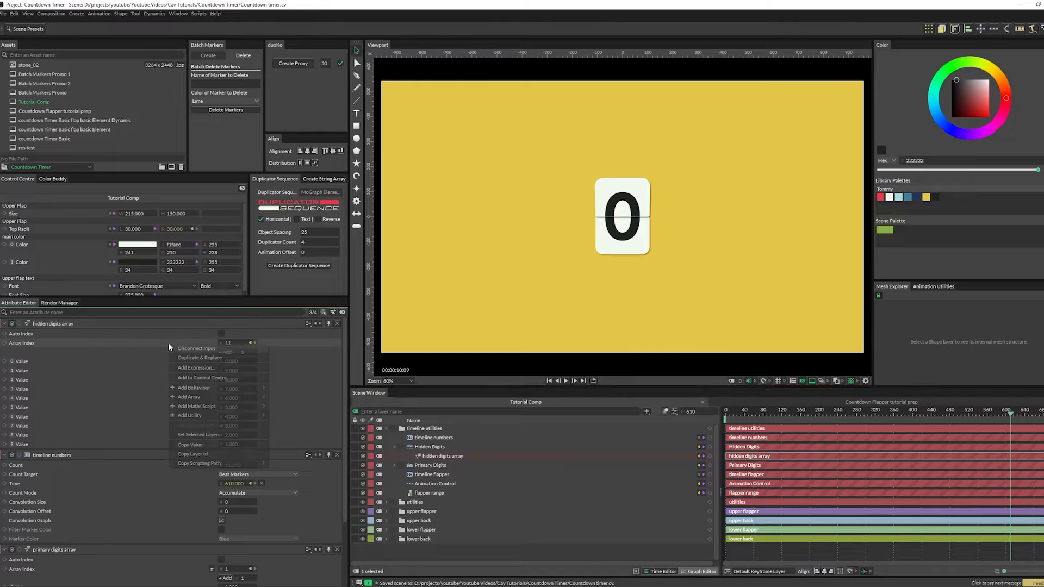
click(196, 368)
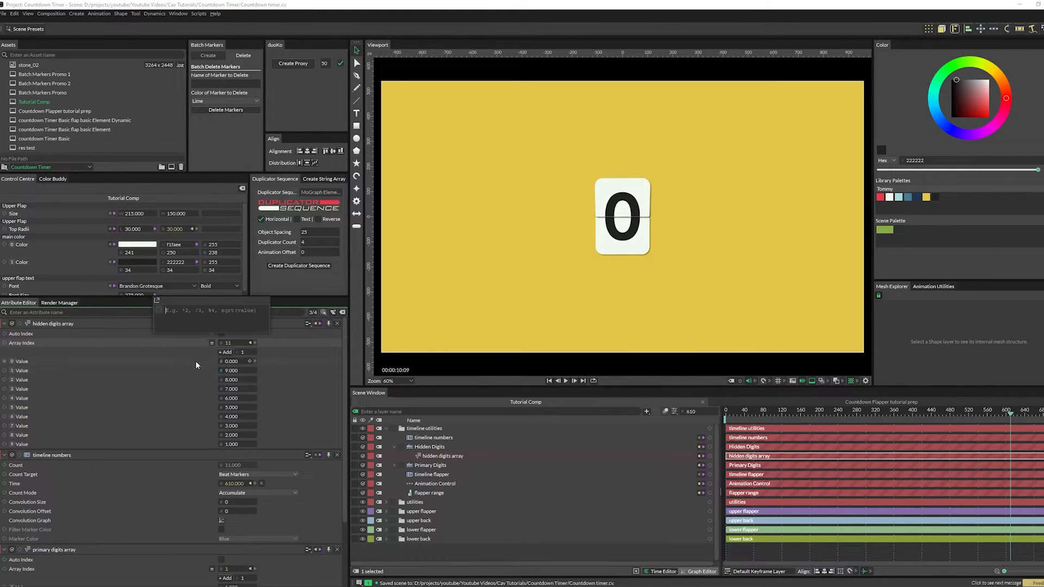
text(%10)
click(744, 552)
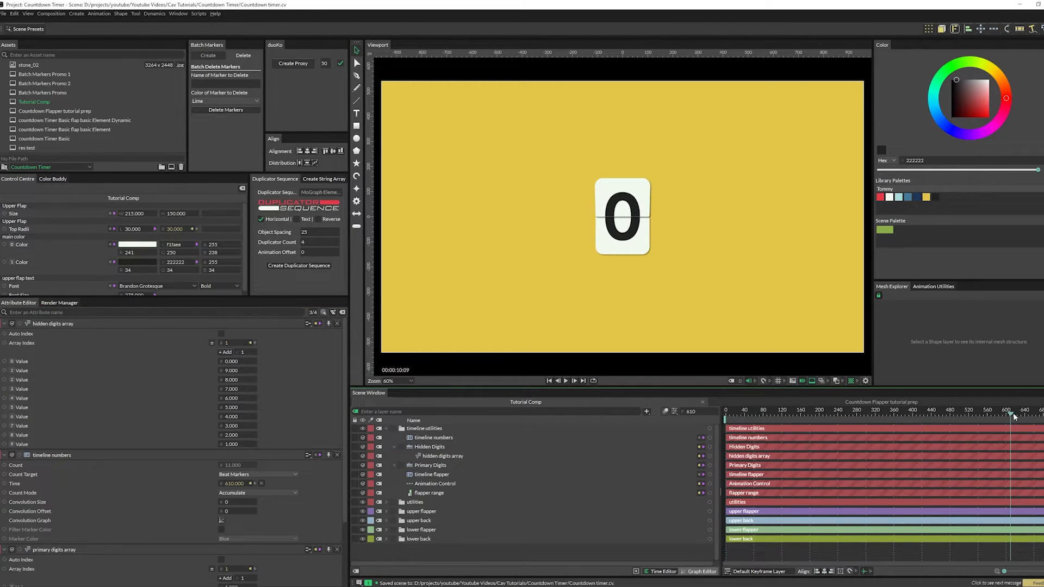
drag(1013, 412, 719, 444)
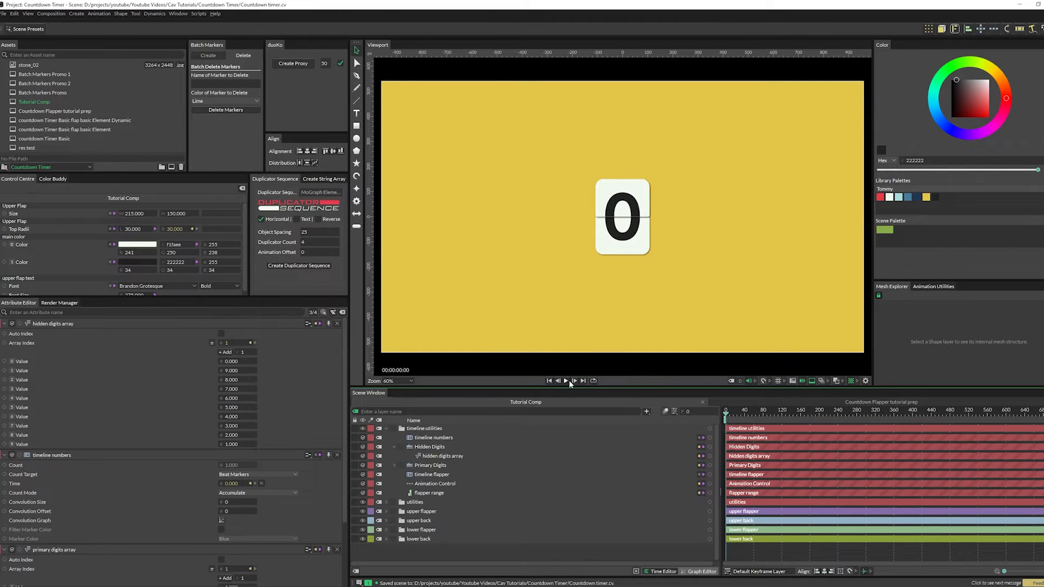
click(569, 381)
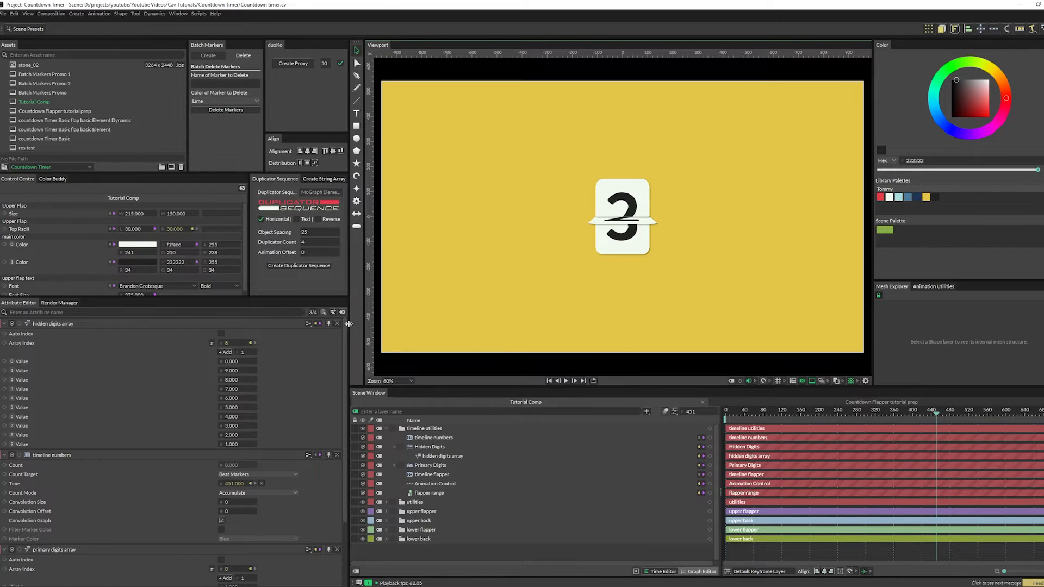
Step: Group all six layer groups into one group named 1s digit and set its X position to 805
click(343, 312)
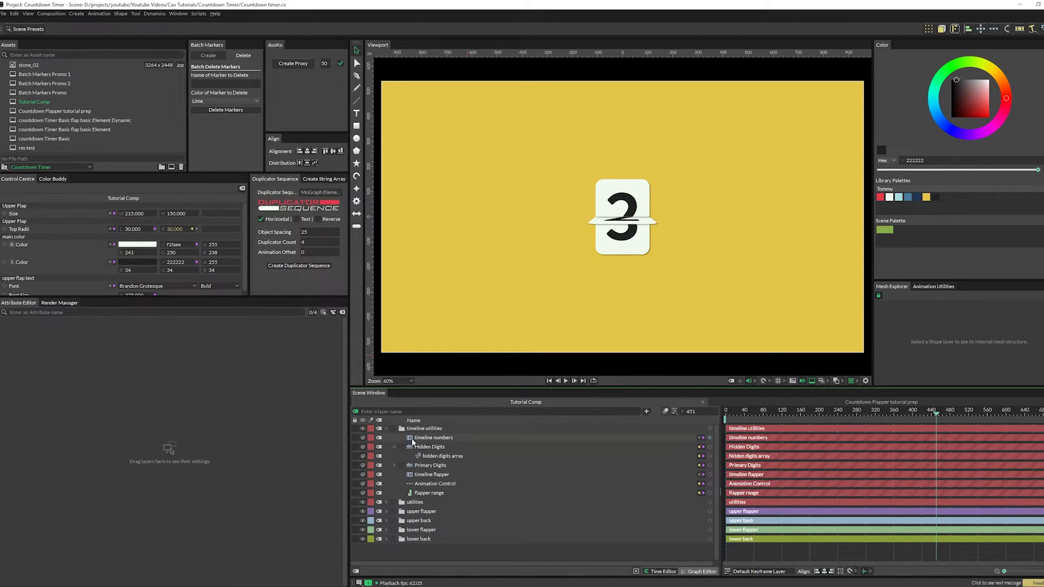
click(387, 429)
drag(447, 494, 420, 426)
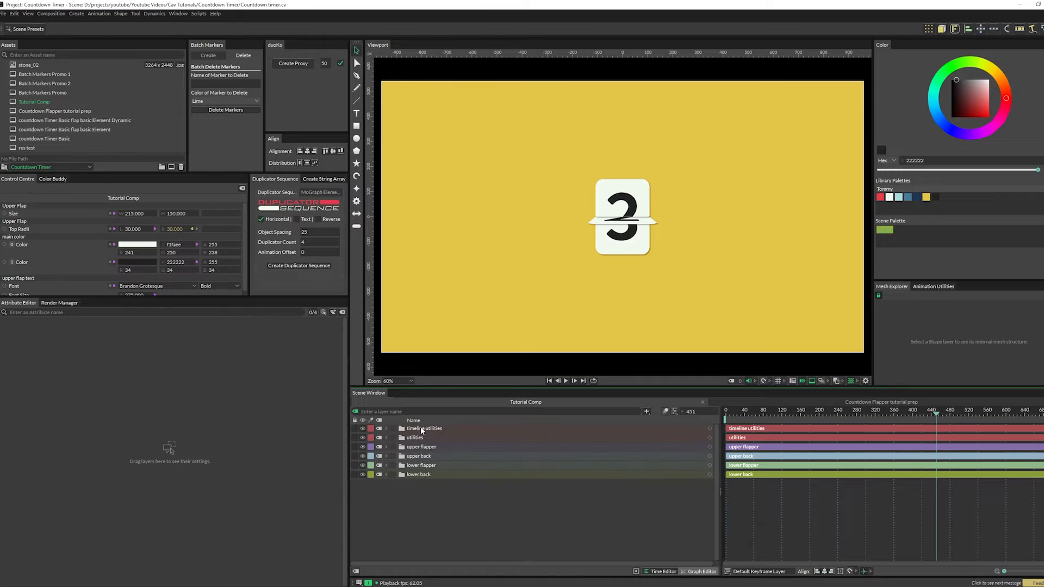
key(ctrl+g)
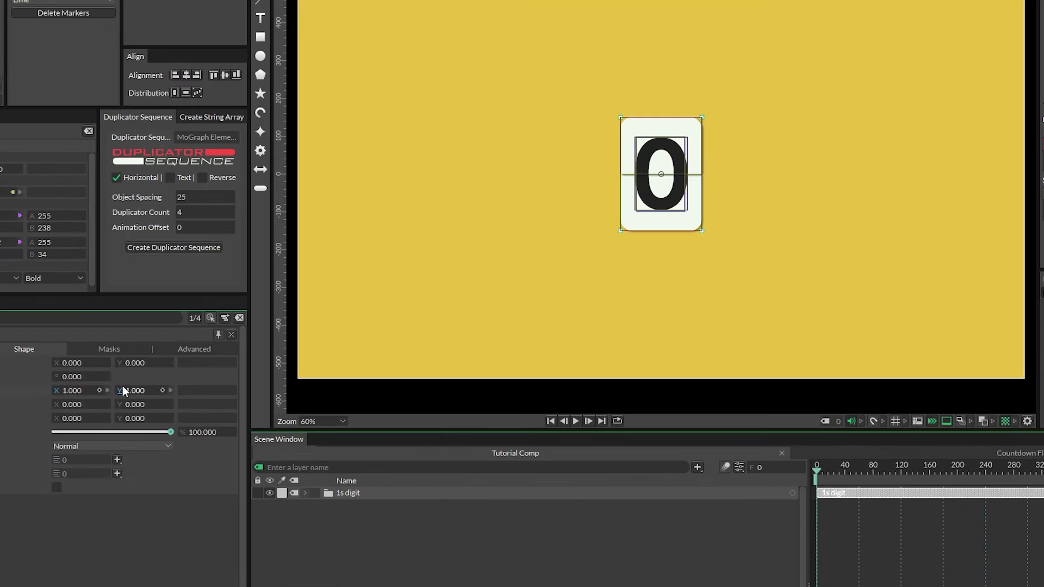
drag(72, 364, 585, 361)
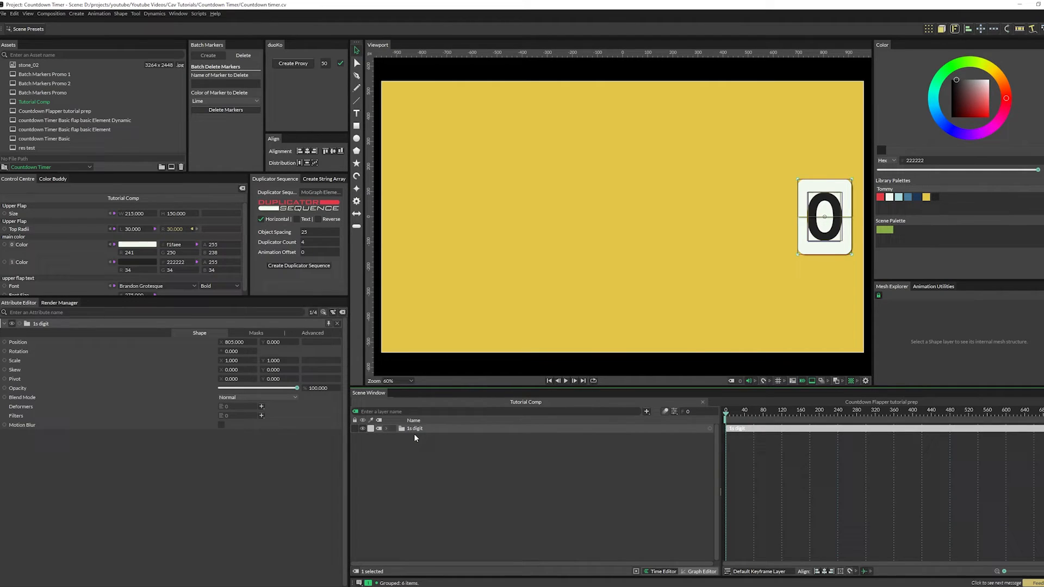
Step: Duplicate the 1s digit group and set the duplicate's X position to 0
key(ctrl+d)
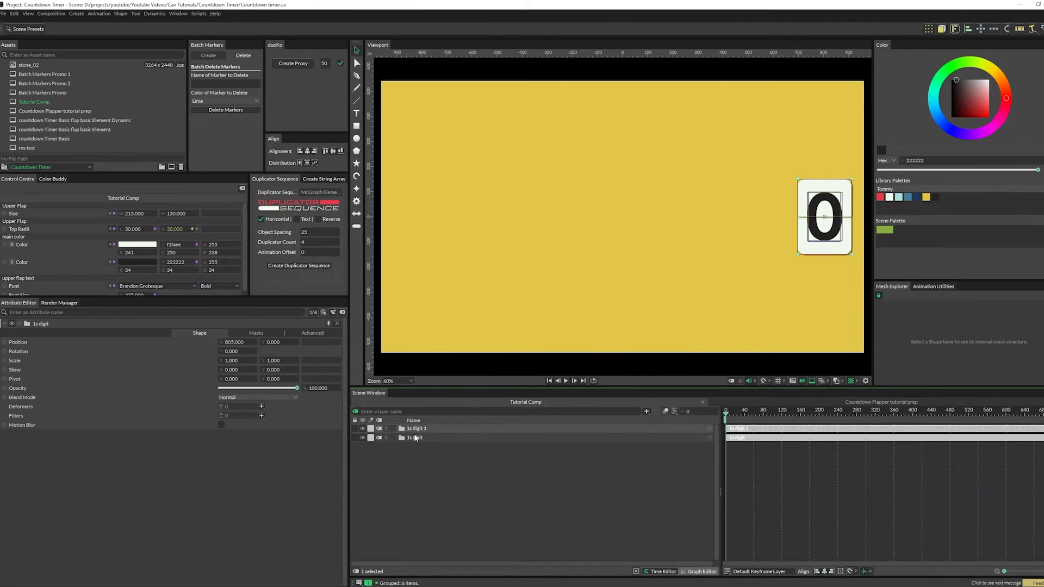
click(338, 324)
click(416, 428)
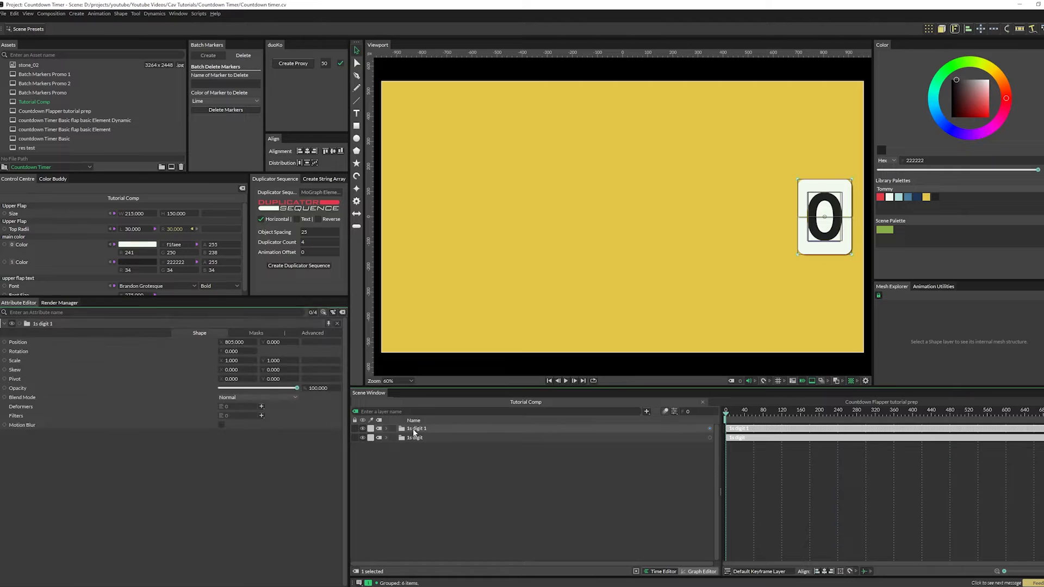
click(234, 342)
text(0)
key(Return)
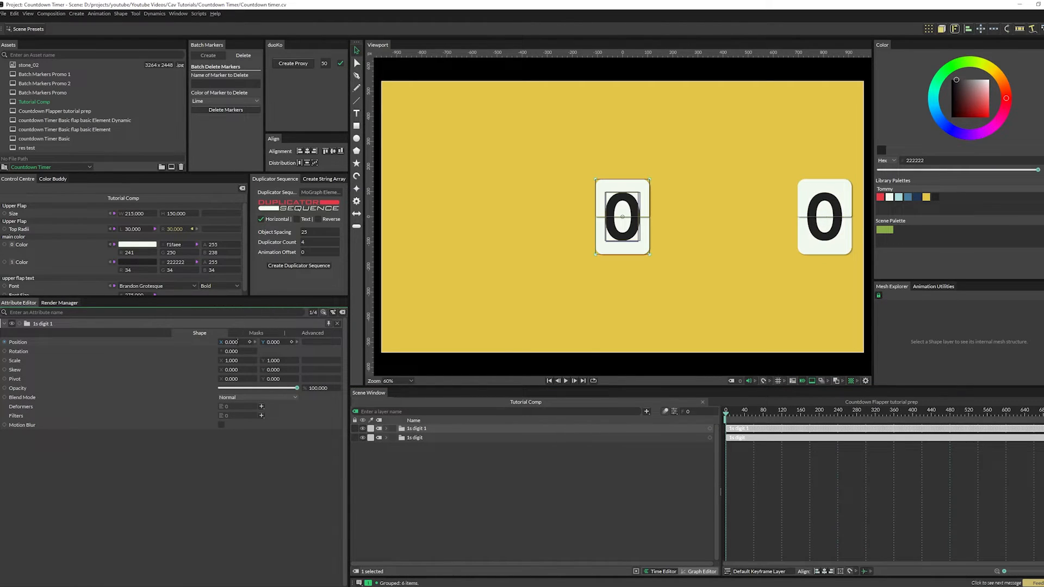
Step: Rename the duplicated group as 10s digit
double_click(416, 430)
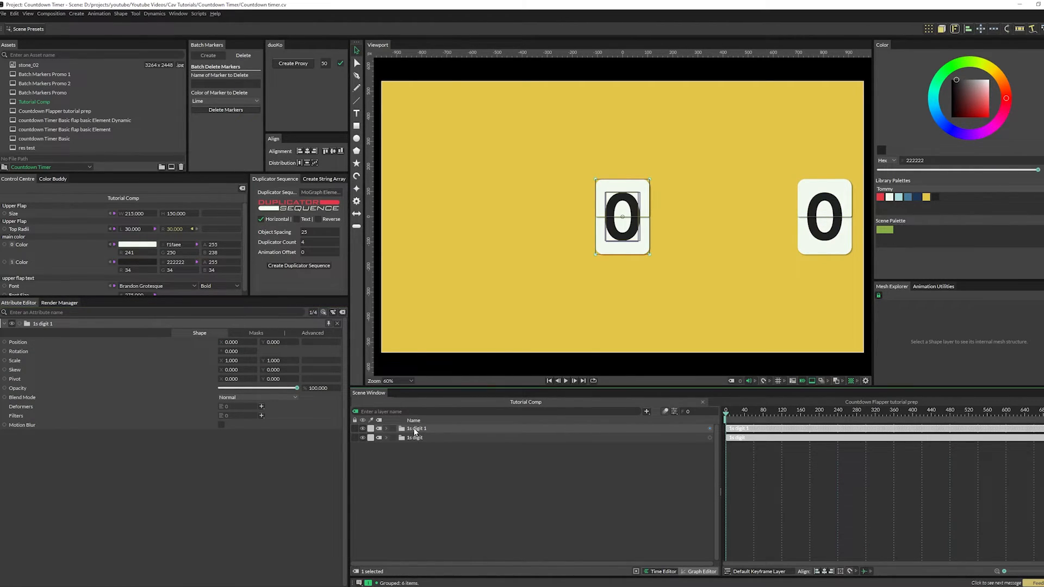
text(10)
key(Return)
key(space)
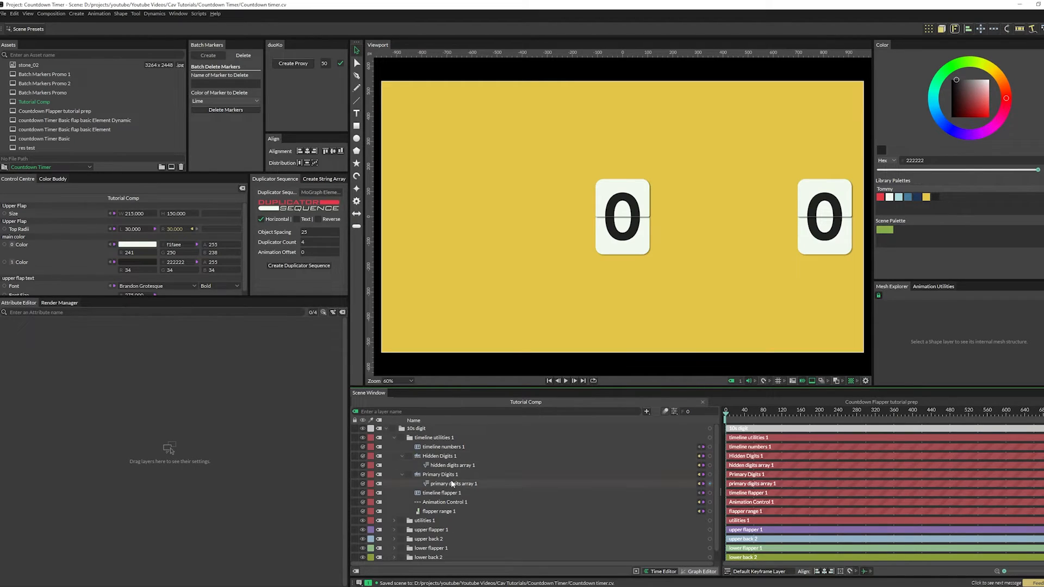
Step: Delete the values 9, 8, 7 and 6 from primary digits array 1 in the 10s digit group
click(451, 484)
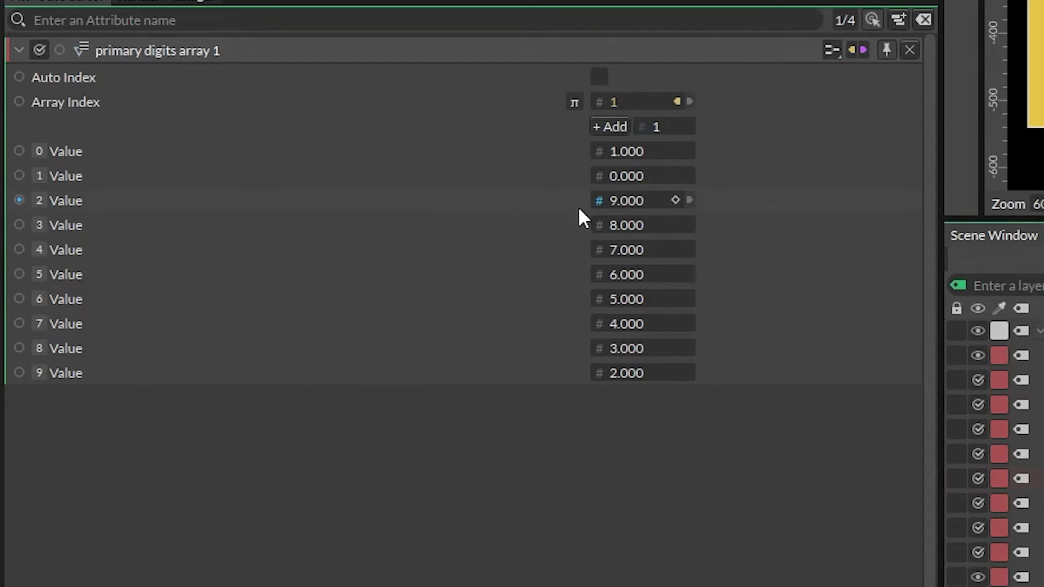
click(547, 201)
shift+click(561, 275)
right_click(514, 246)
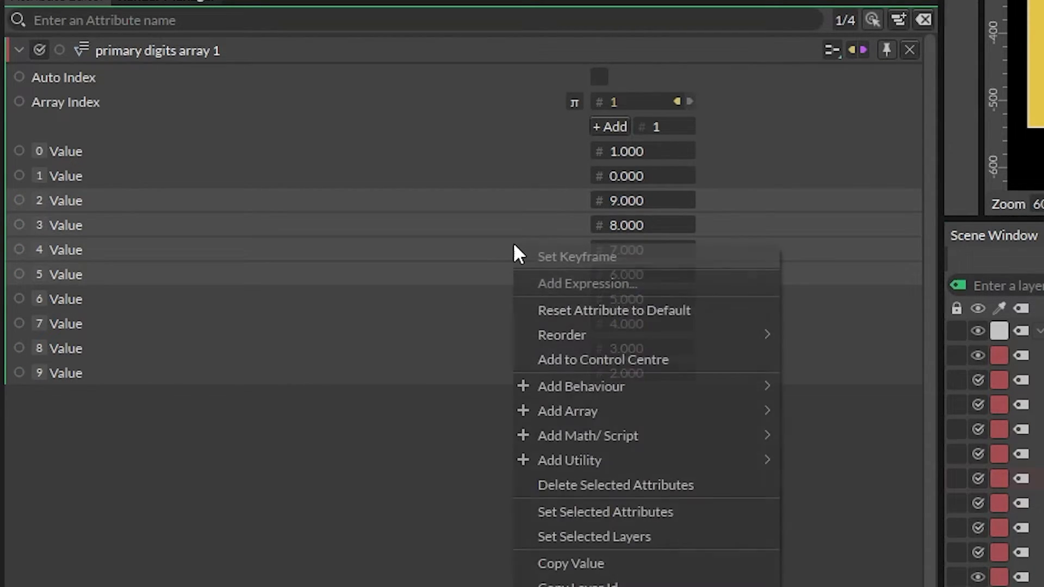
mouse_move(558, 329)
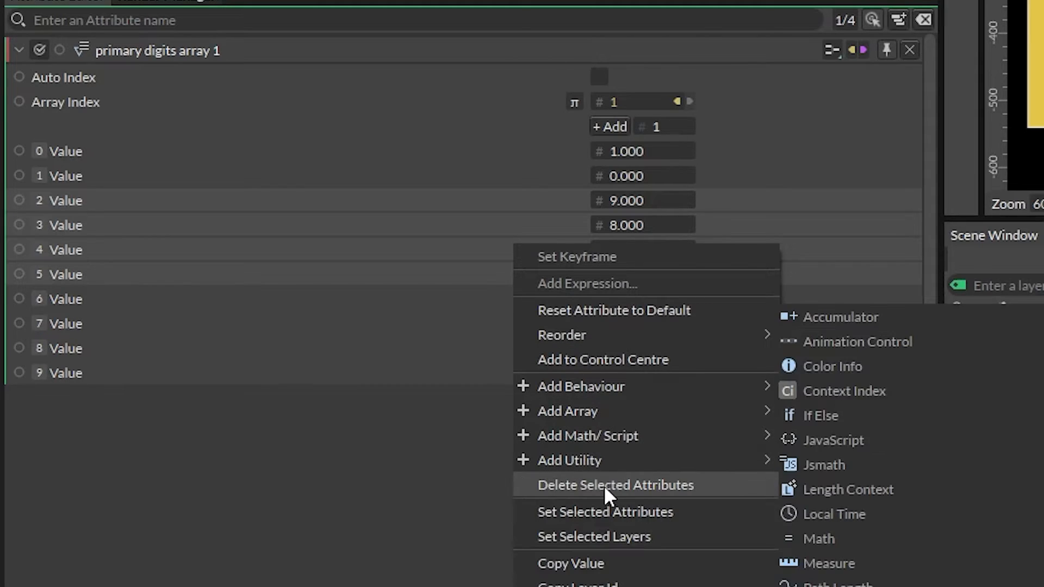
click(604, 486)
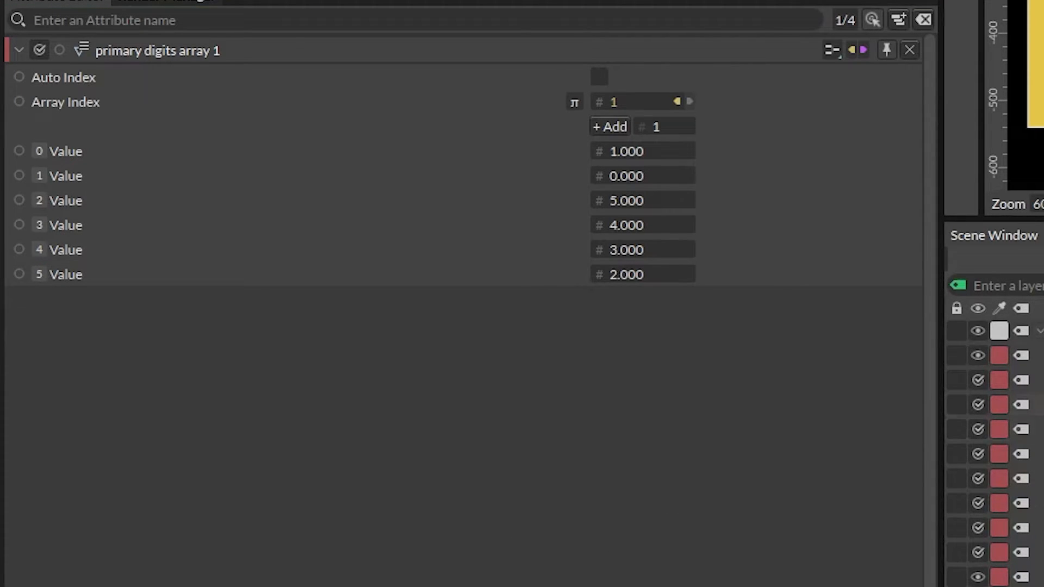
Step: Delete the values 9, 8, 7 and 6 from hidden digits array 1 in the 10s digit group
double_click(1040, 430)
click(528, 179)
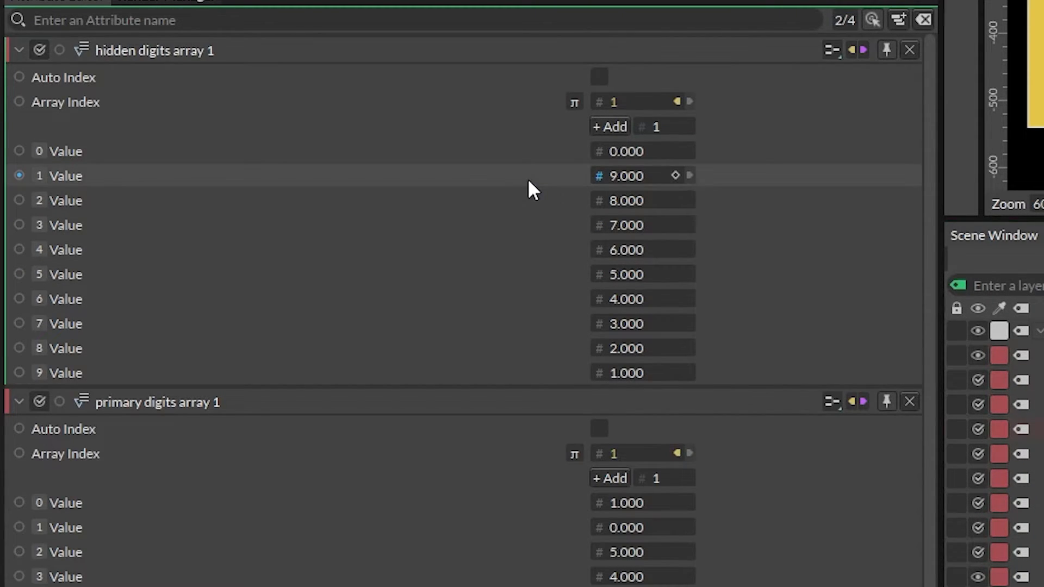
shift+click(534, 250)
right_click(469, 238)
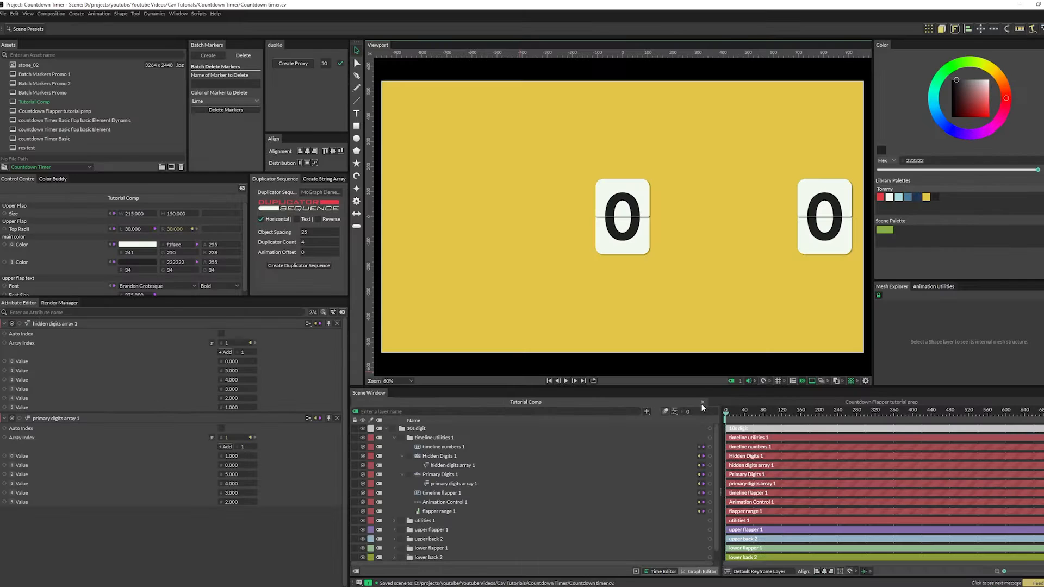
Step: Change the Array Index expression to %6 in both hidden digits array 1 and primary digits array 1 of the 10s digit
drag(728, 417, 866, 430)
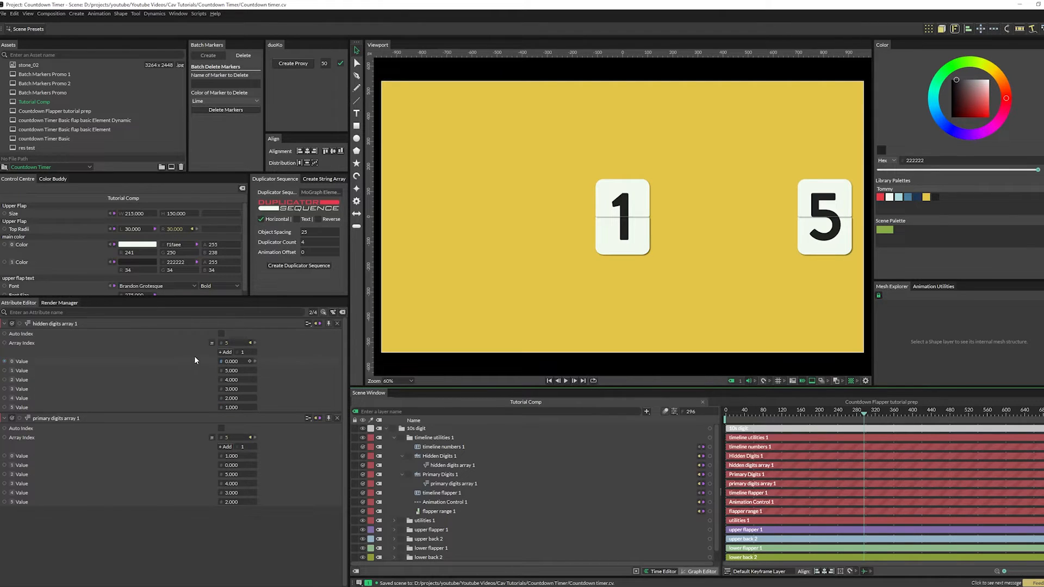
click(211, 343)
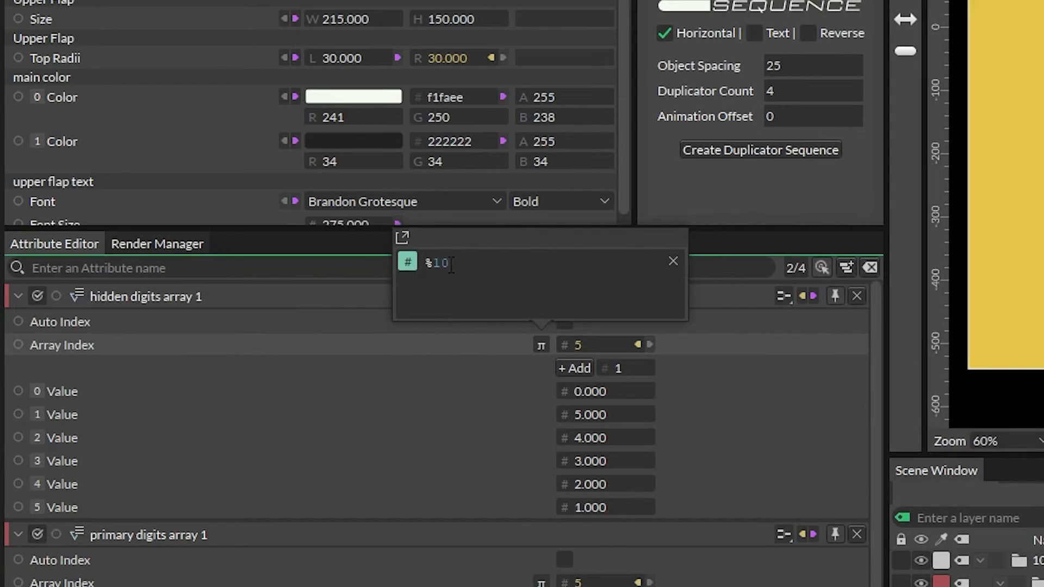
drag(450, 264, 438, 272)
click(541, 582)
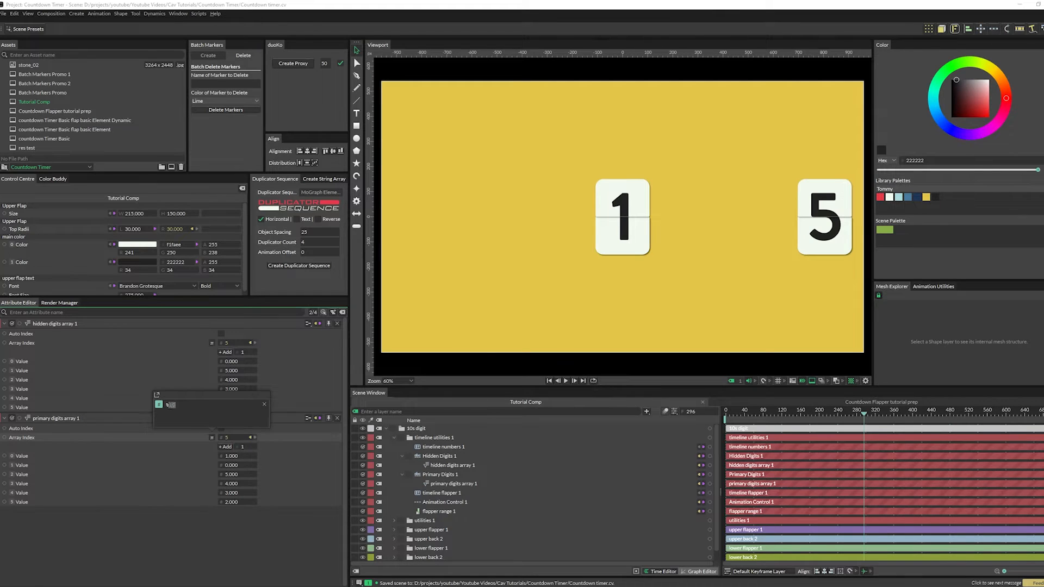
text(6)
click(261, 533)
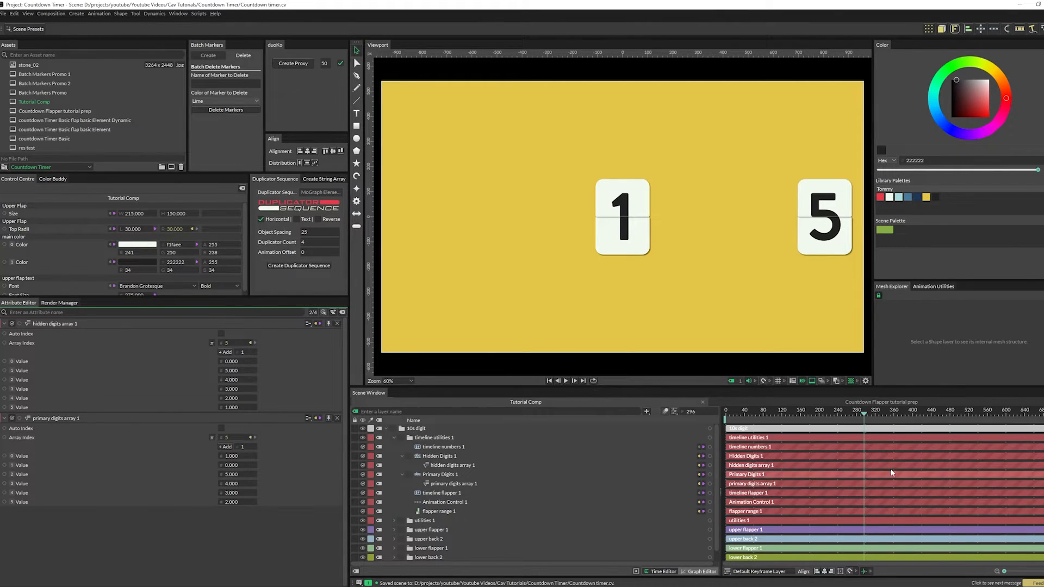
drag(866, 417, 854, 442)
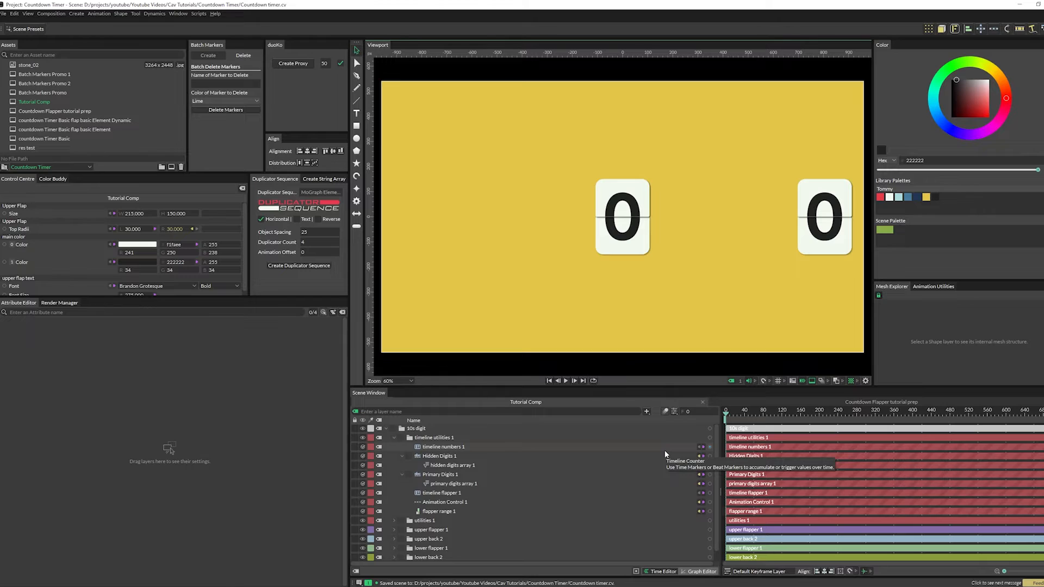
Step: Extend the composition's Frame Range and Playback Range to end at frame 7200
click(675, 412)
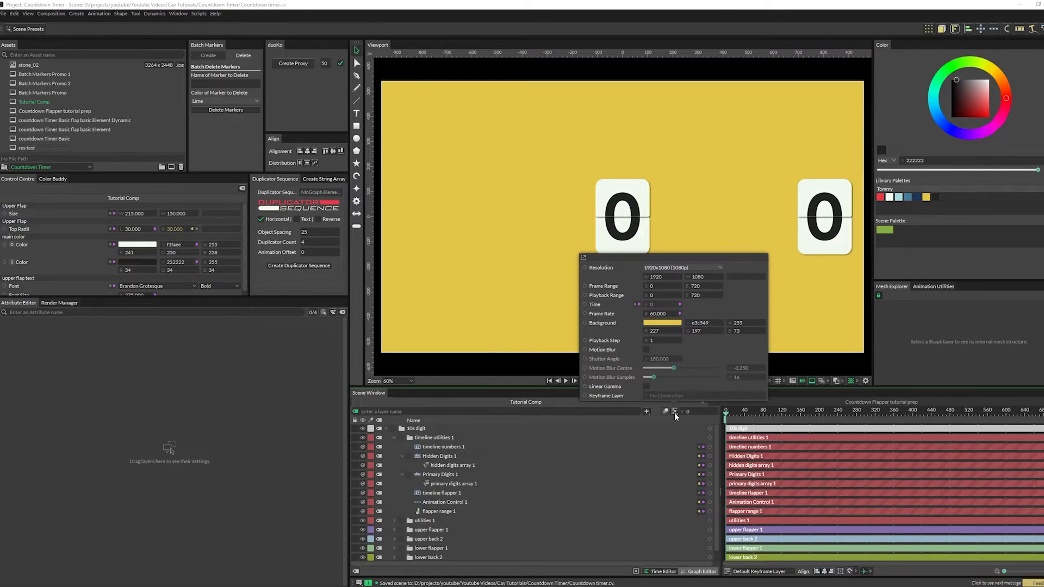
click(707, 286)
click(708, 286)
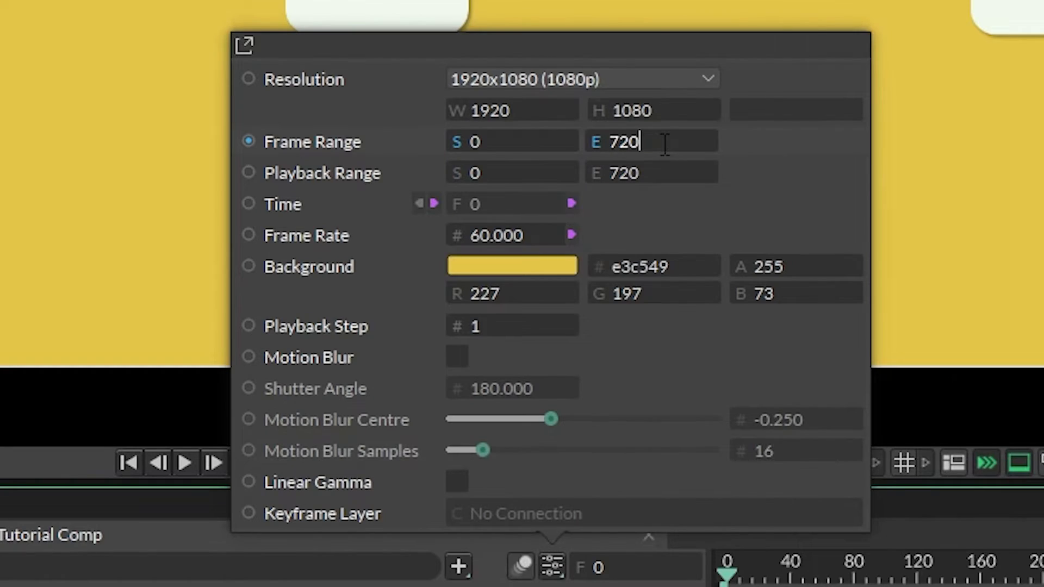
text(0)
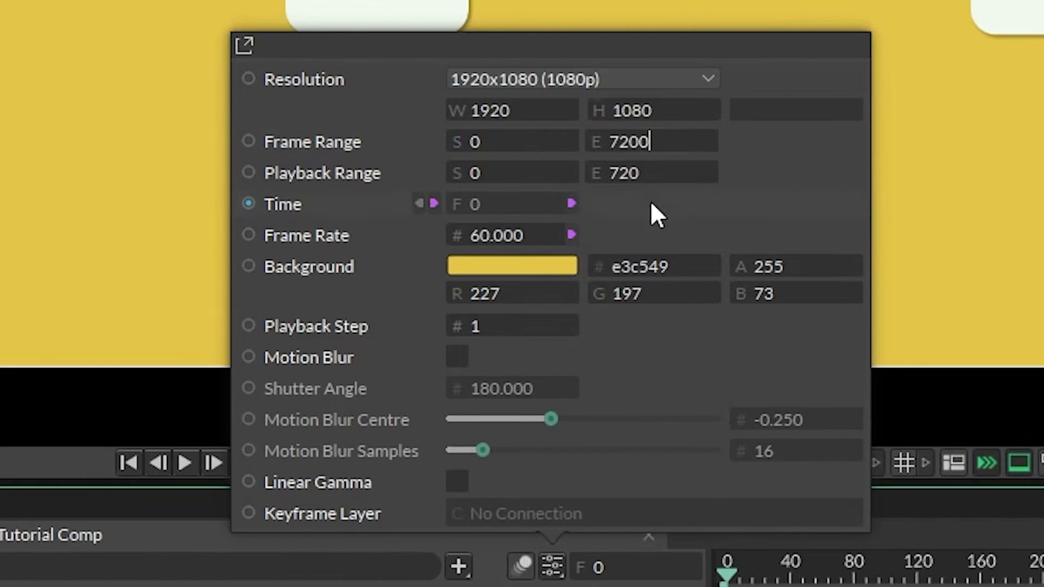
click(667, 175)
click(666, 176)
text(0)
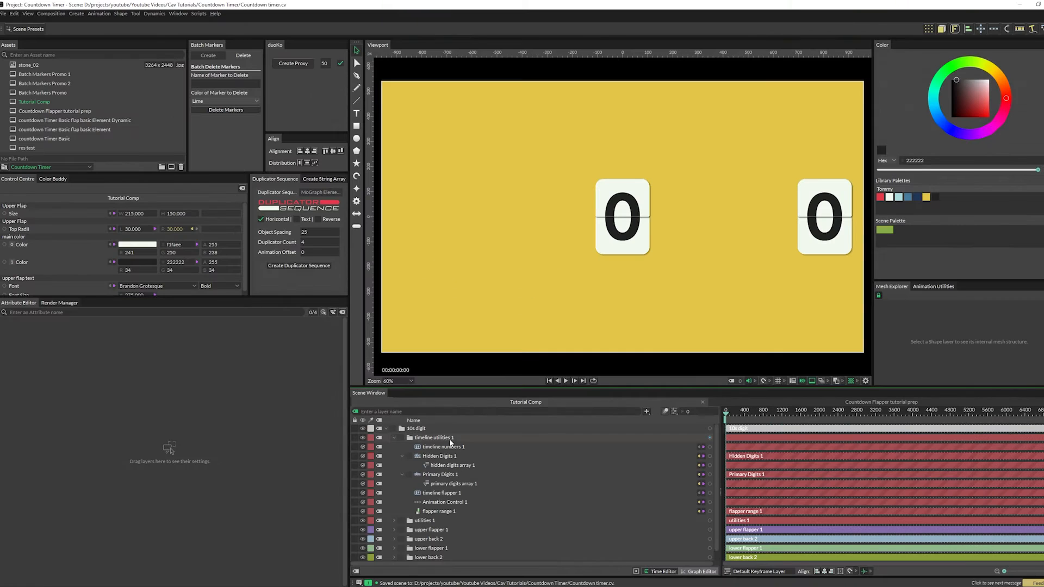
Step: Set the Count Target of timeline numbers 1 in the 10s digit group to Time Markers
click(402, 455)
click(402, 465)
click(431, 447)
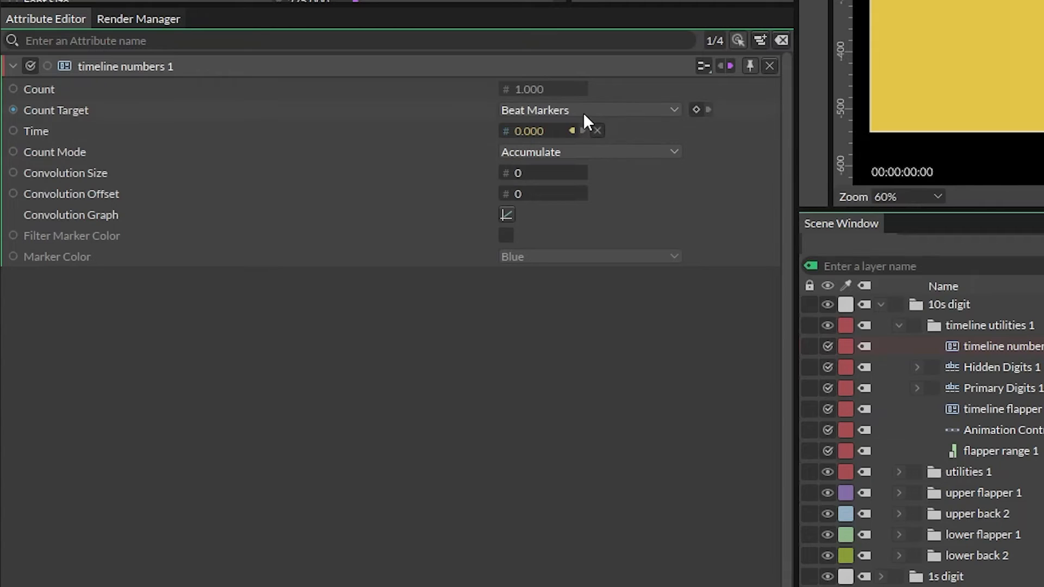
click(255, 344)
click(249, 336)
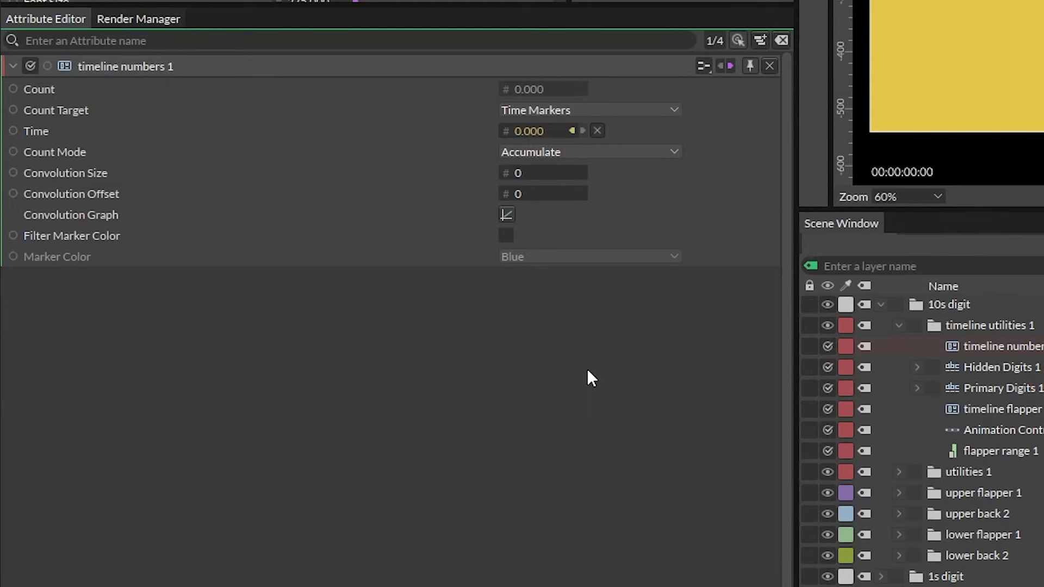
Step: Set timeline flapper 1's Count Target to Time Markers and enable Filter Marker Color on both timeline flapper 1 and timeline numbers 1
click(984, 409)
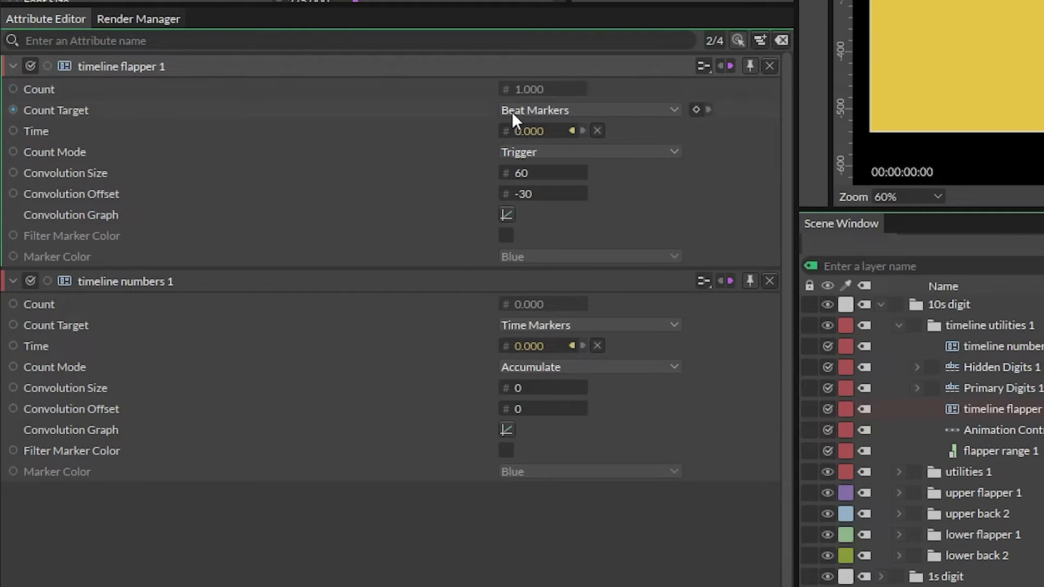
click(536, 108)
click(539, 91)
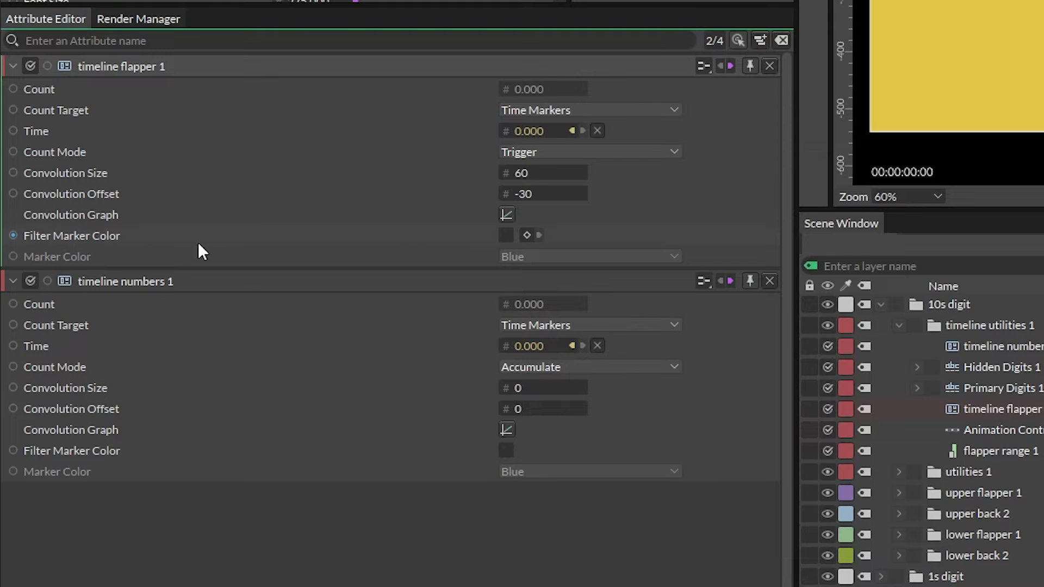
click(505, 235)
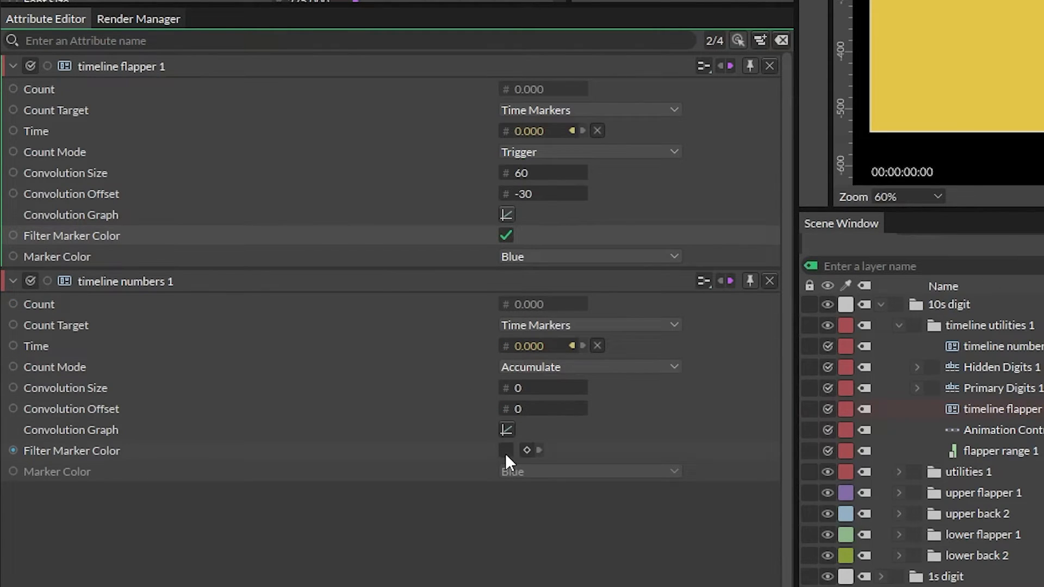
click(505, 451)
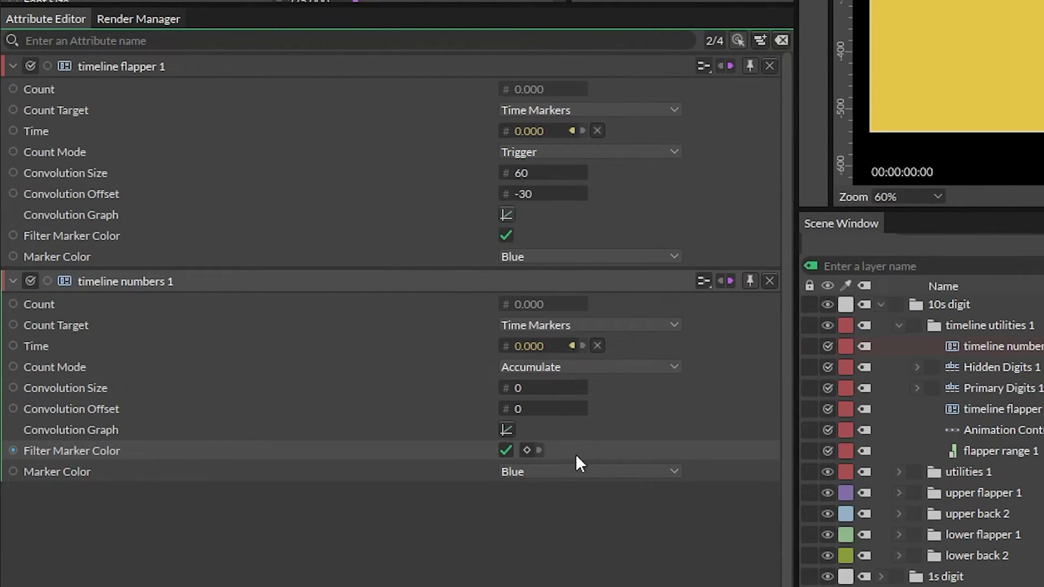
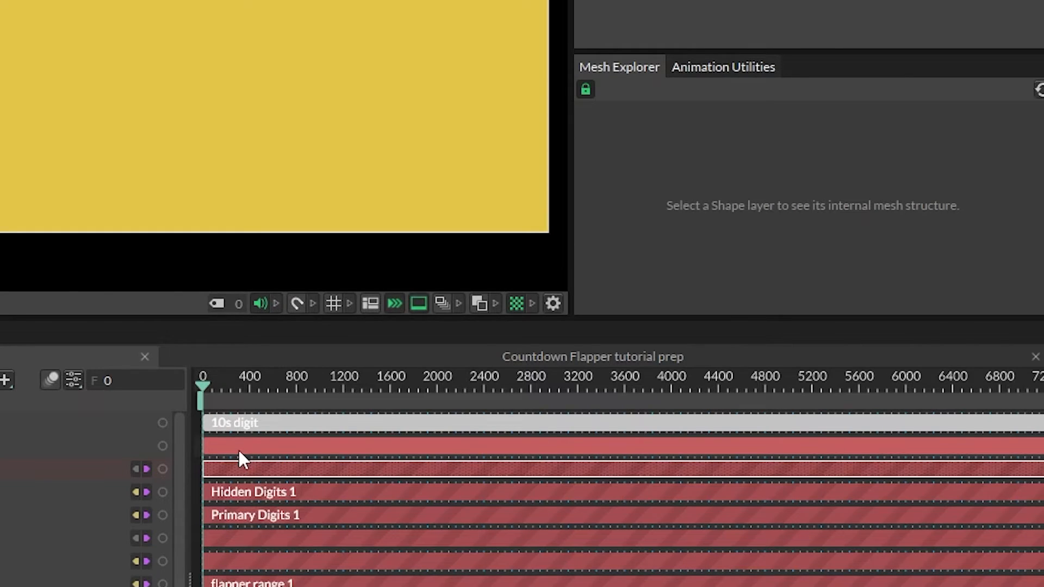
Step: Add a time marker at the start of the timeline and set its Absolute Time to 0
right_click(200, 386)
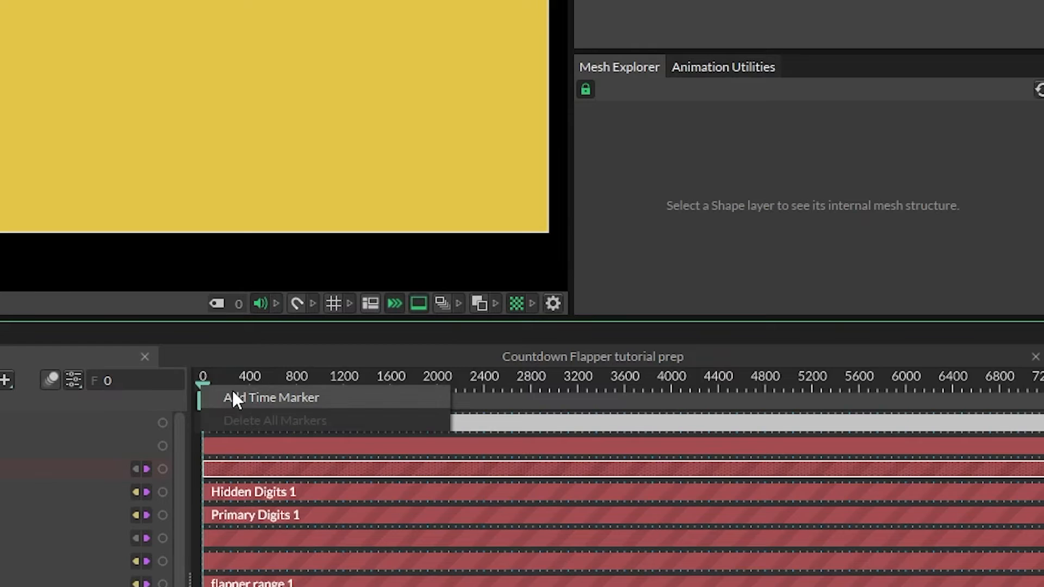
click(245, 396)
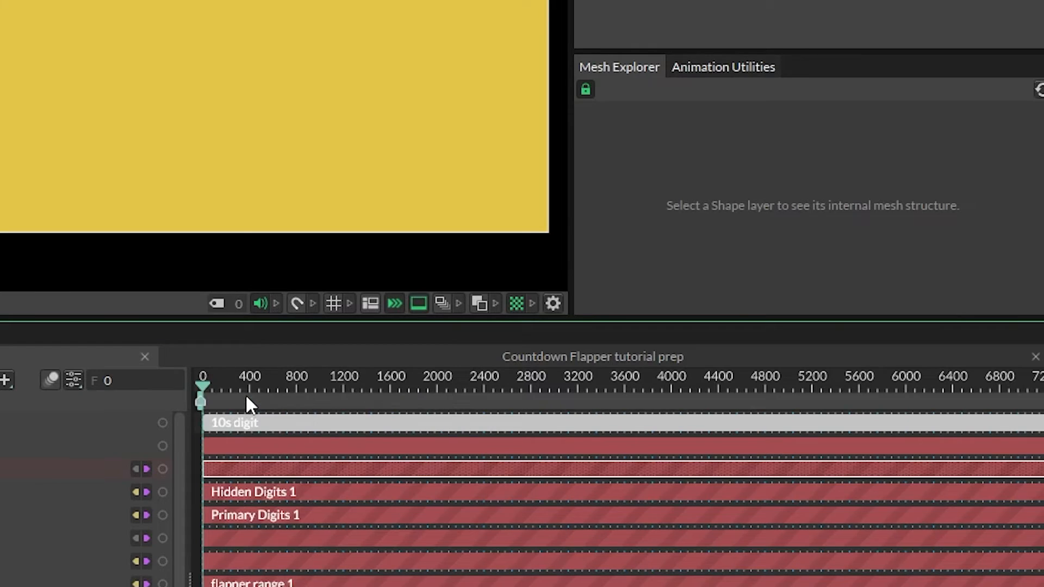
double_click(201, 403)
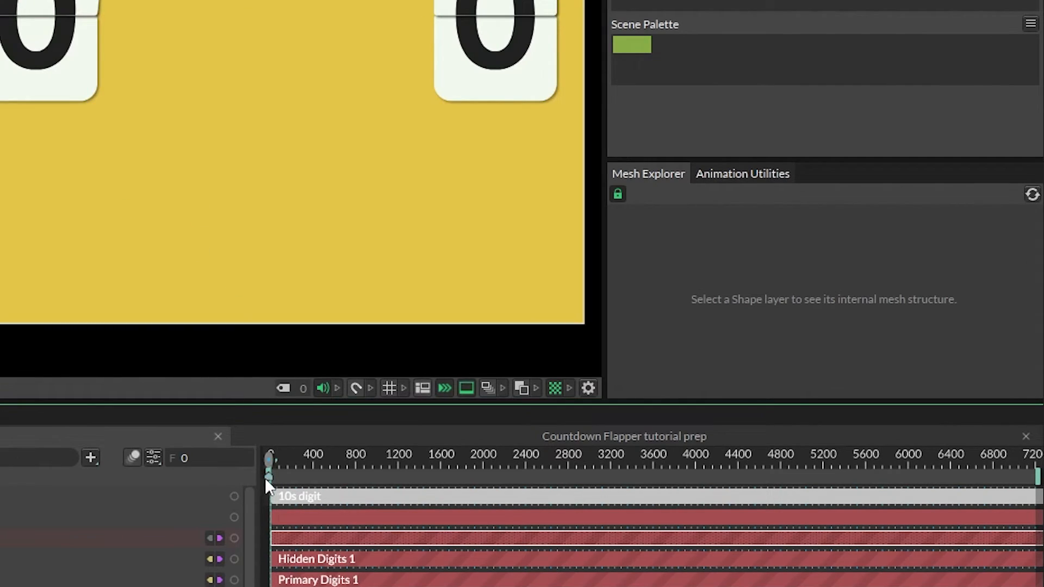
double_click(268, 477)
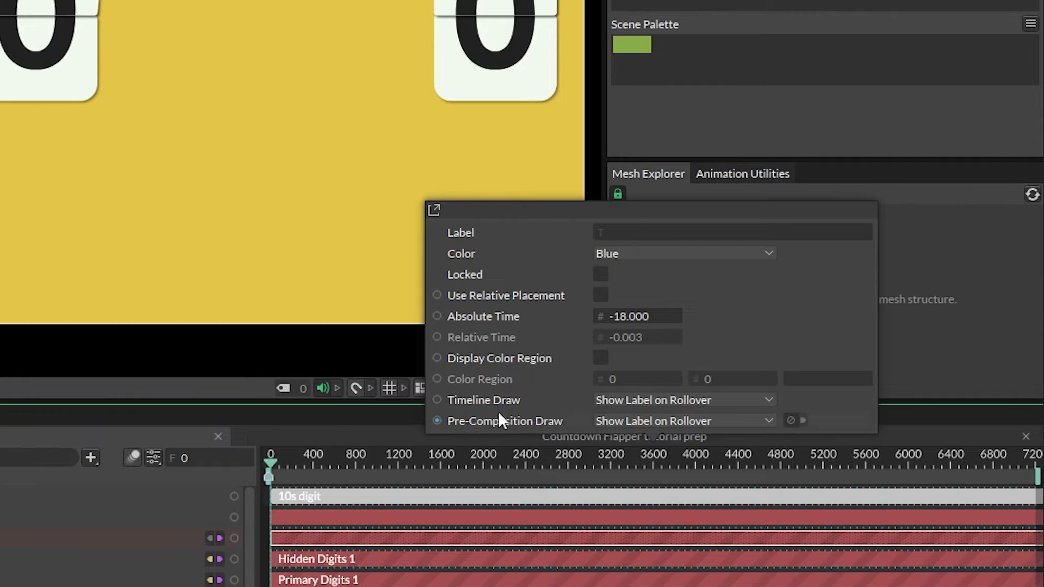
click(639, 320)
text(0)
key(Return)
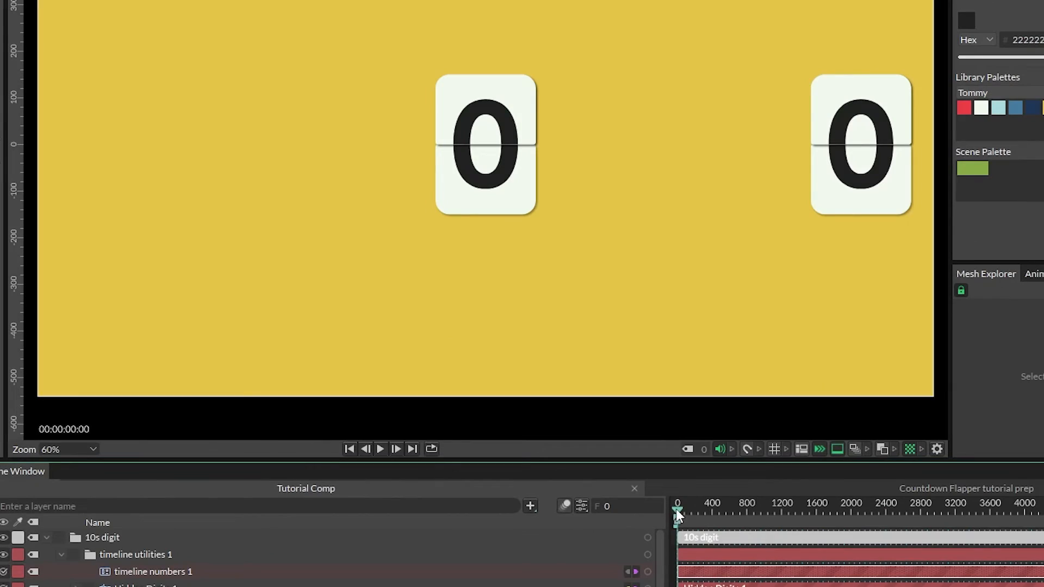
Step: Add a second blue time marker at frame 600 and scrub past it to check the 10s digit's flip
drag(676, 510, 861, 526)
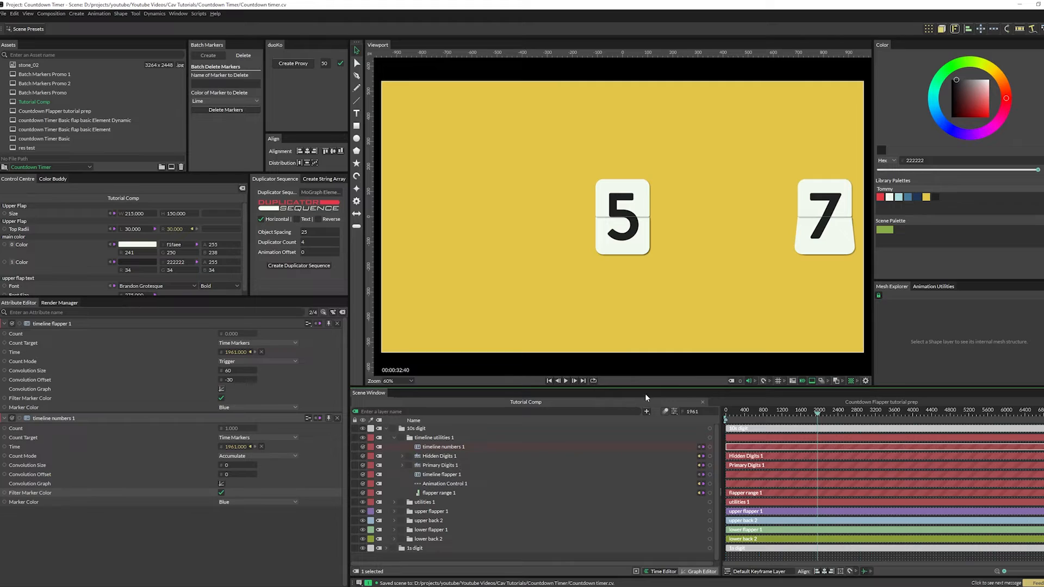
click(692, 412)
text(600)
key(Return)
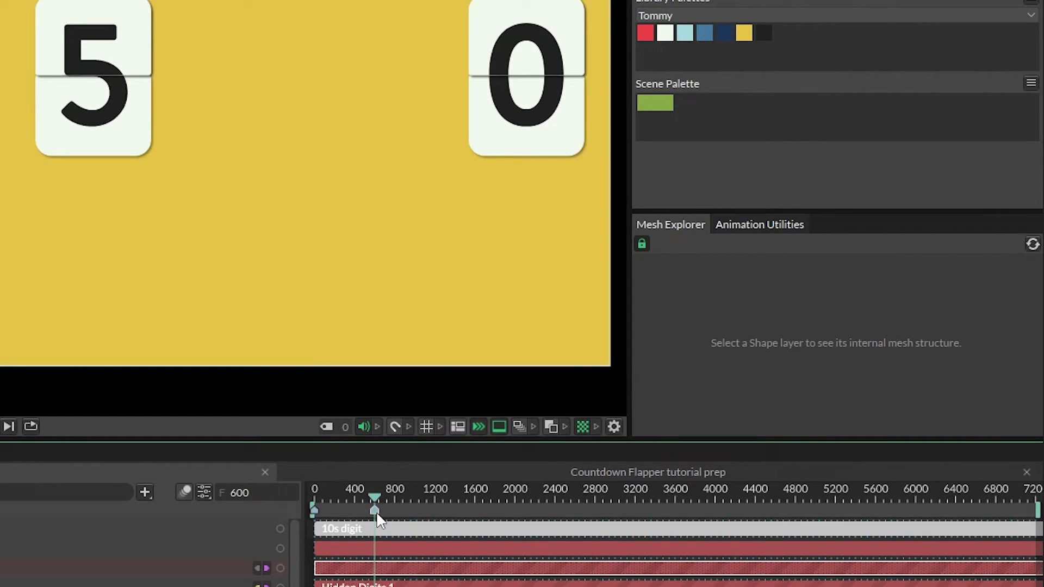
double_click(374, 511)
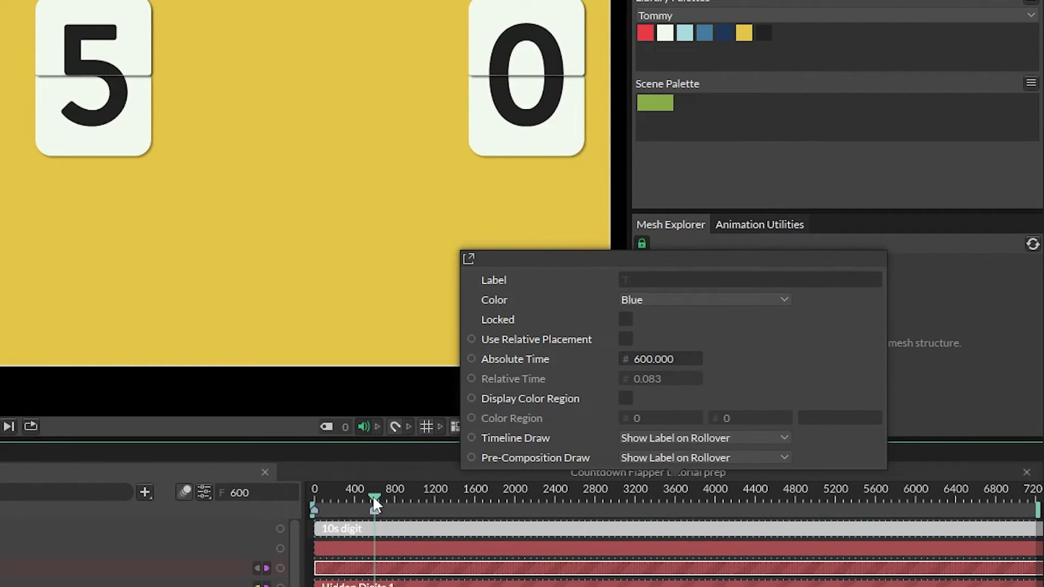
mouse_move(373, 495)
mouse_down()
mouse_move(427, 503)
mouse_move(465, 528)
mouse_move(407, 510)
mouse_move(435, 519)
mouse_up()
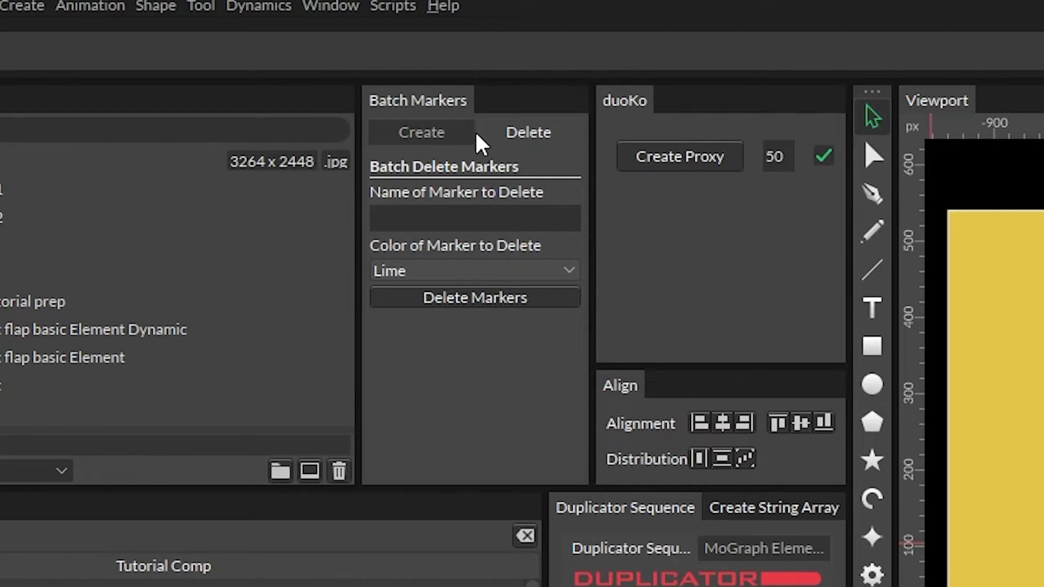
Step: Bring up the batch marker creation options, delete all existing time markers and return the playhead to frame 0
click(214, 58)
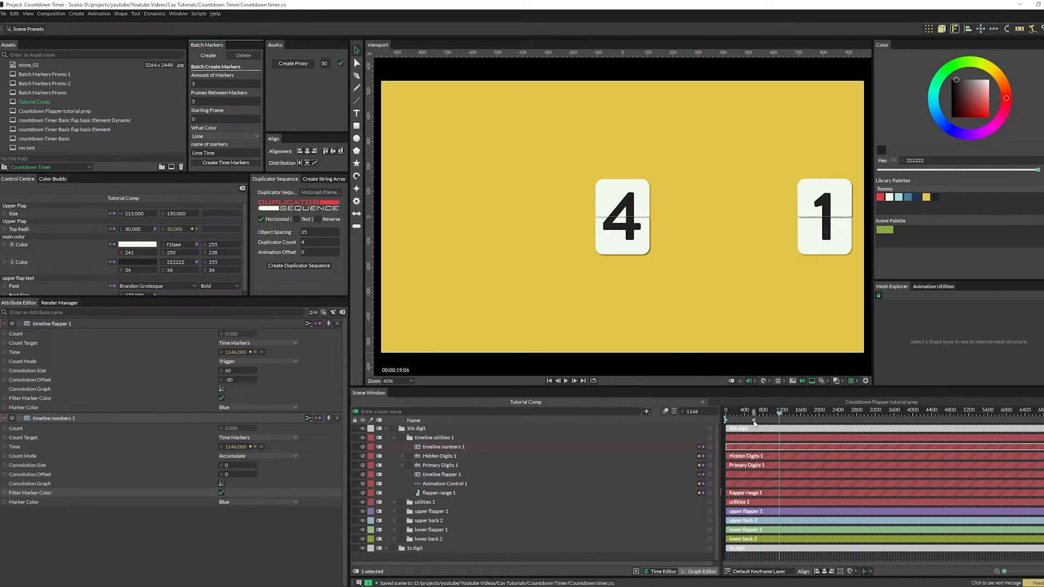
right_click(754, 421)
click(777, 434)
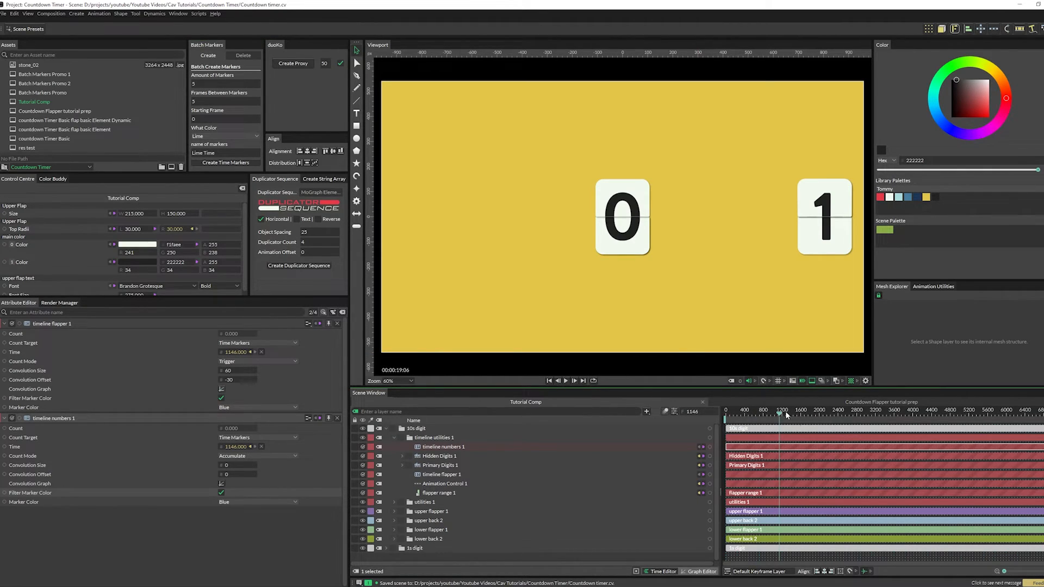
drag(781, 415, 724, 416)
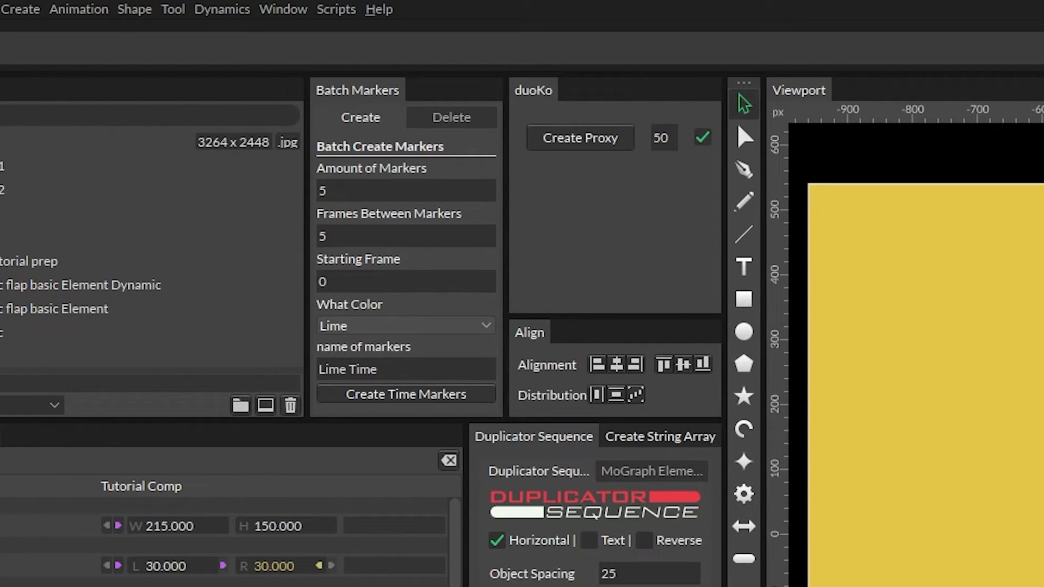
Step: Configure the marker batch as 12 Blue markers spaced 600 frames apart, and clear the marker name
click(365, 237)
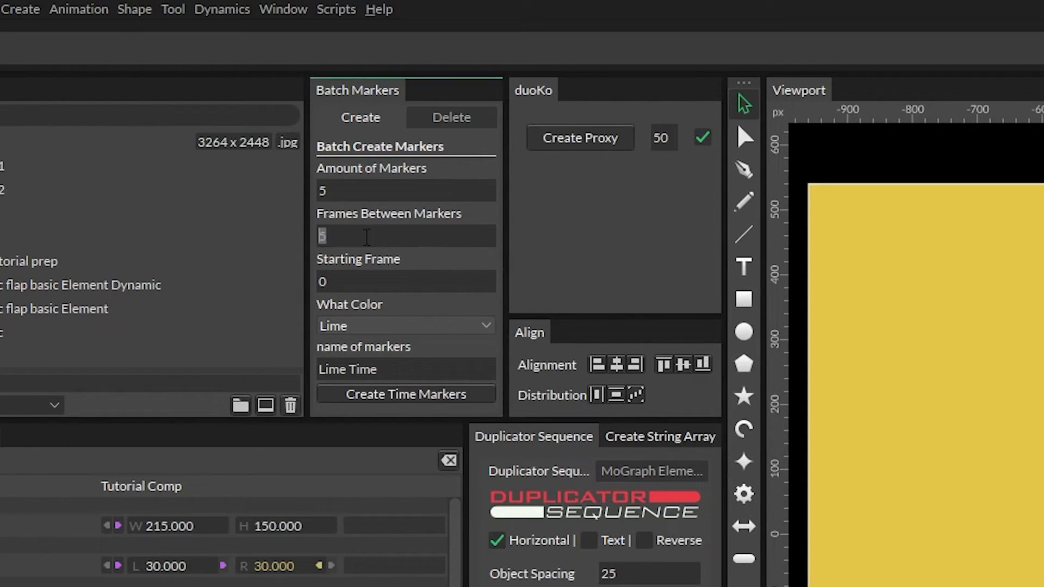
text(600)
double_click(325, 193)
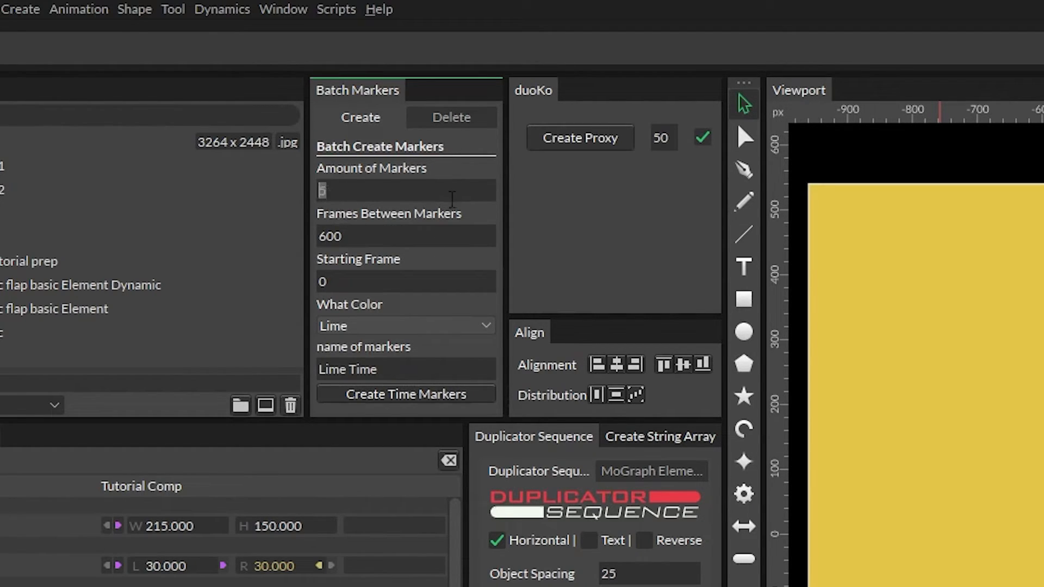
text(12)
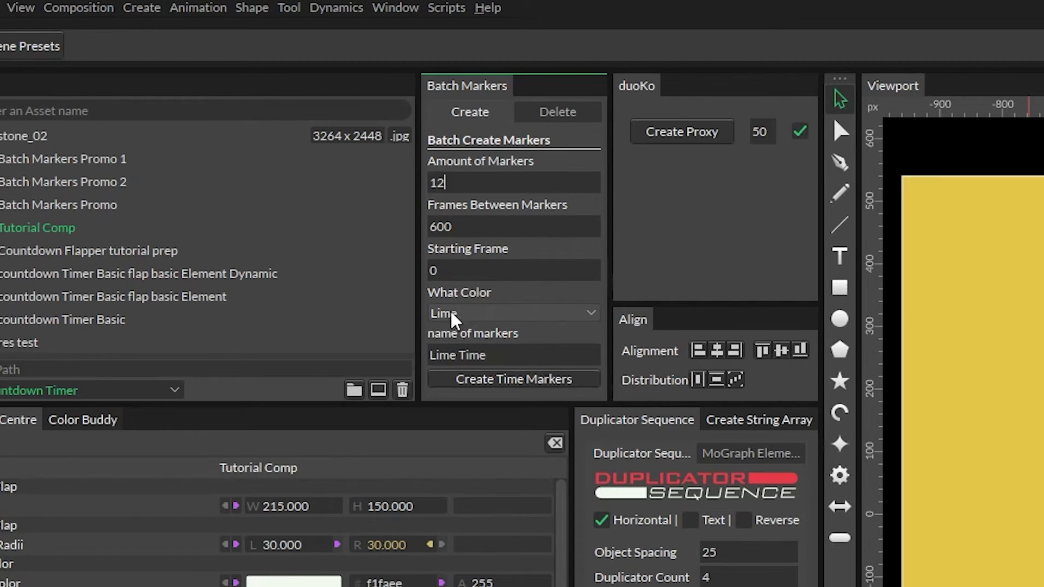
click(454, 316)
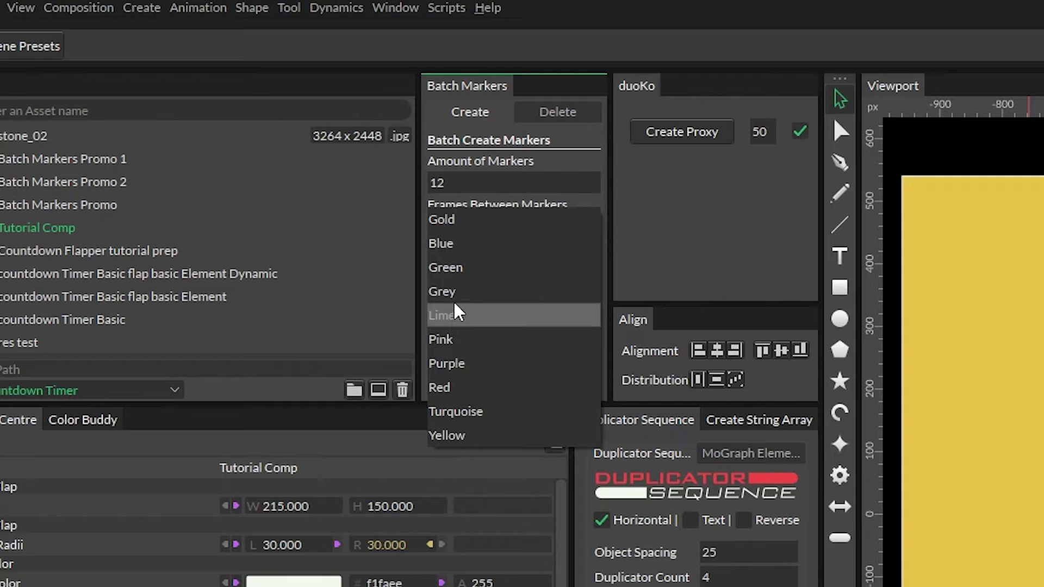
click(450, 249)
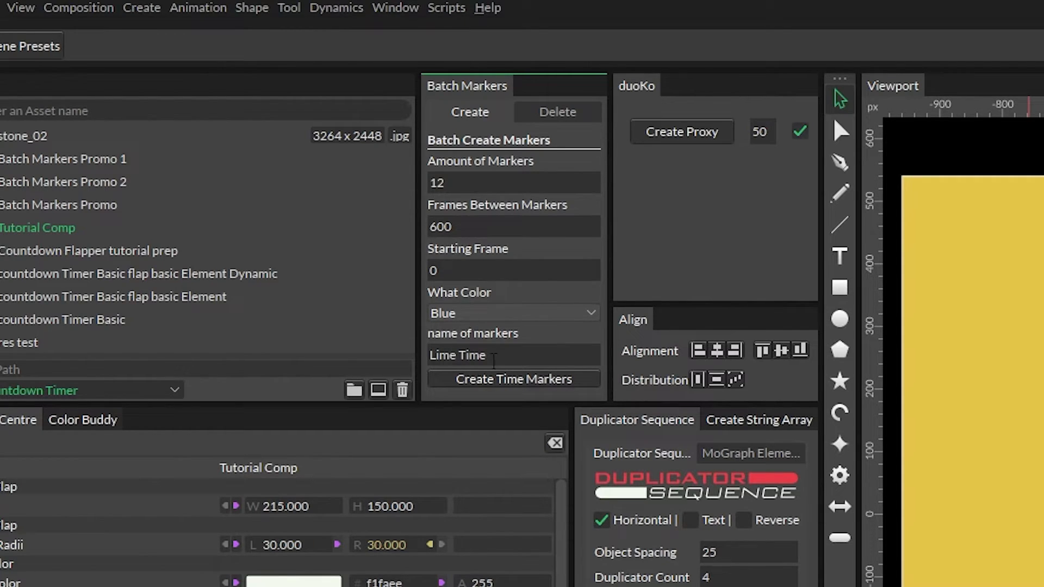
drag(509, 356, 427, 355)
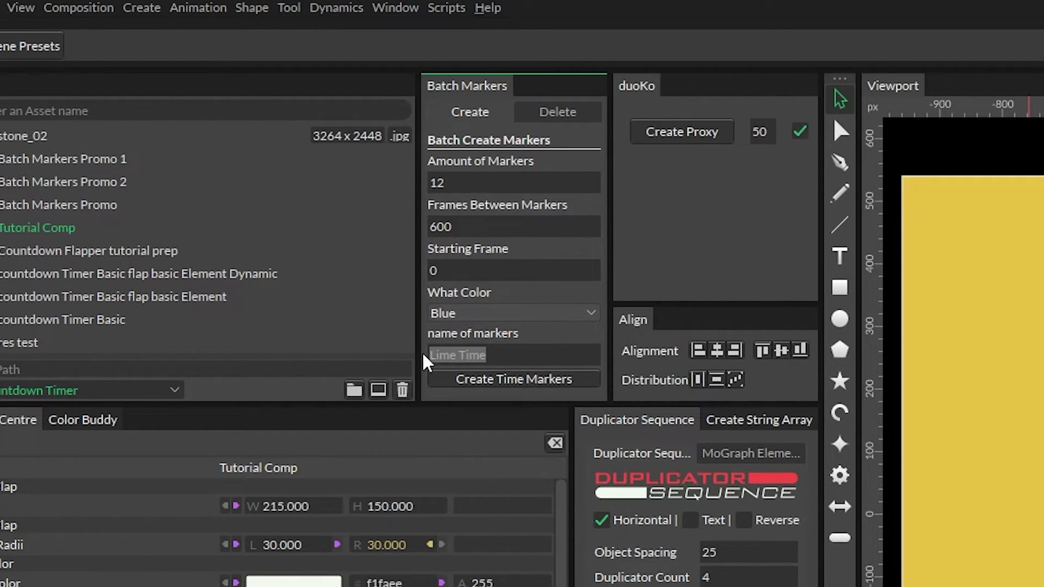
key(BackSpace)
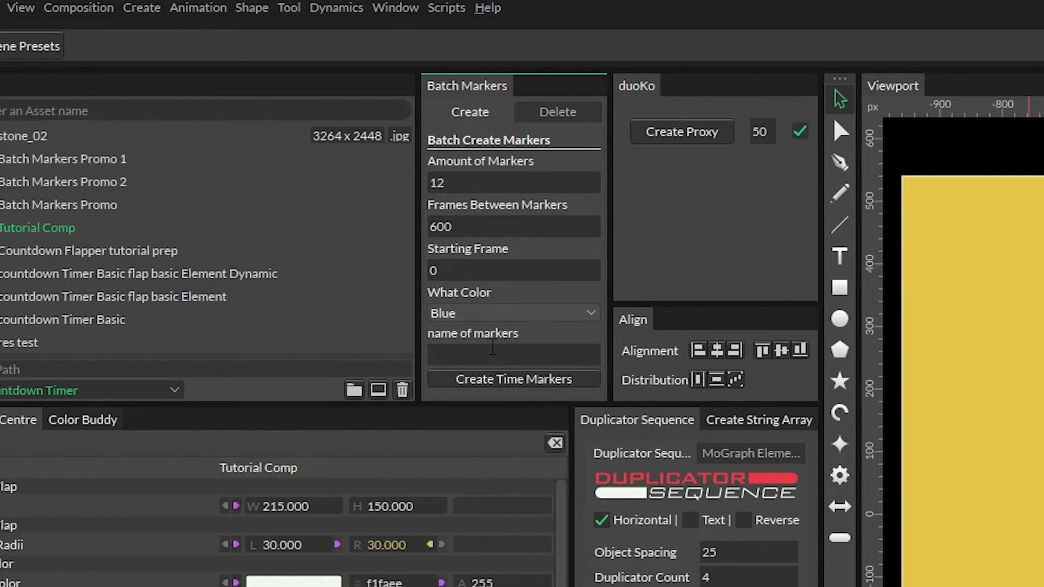
Step: Name the markers "101 digit", create the batch and scrub through to frame 7200 to check the digits
text(101 digit)
click(553, 384)
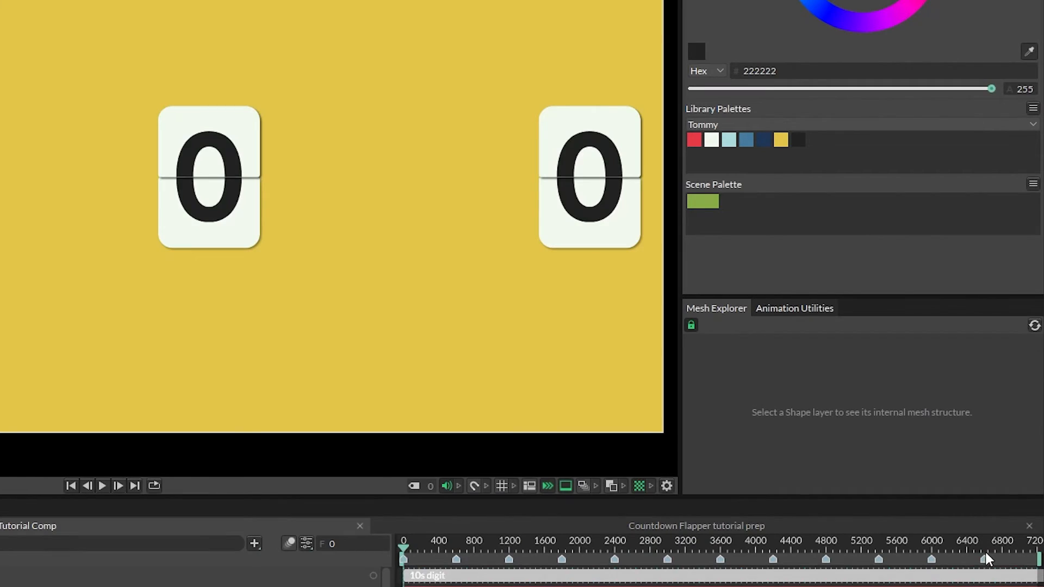
drag(404, 550, 492, 555)
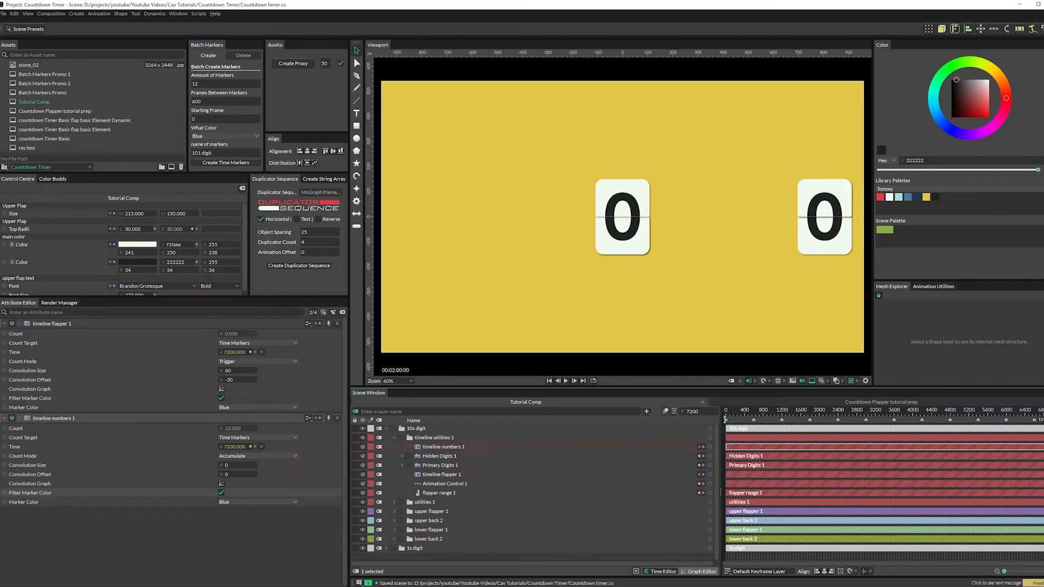
mouse_move(1043, 418)
mouse_down()
mouse_move(714, 393)
mouse_move(1043, 404)
mouse_up()
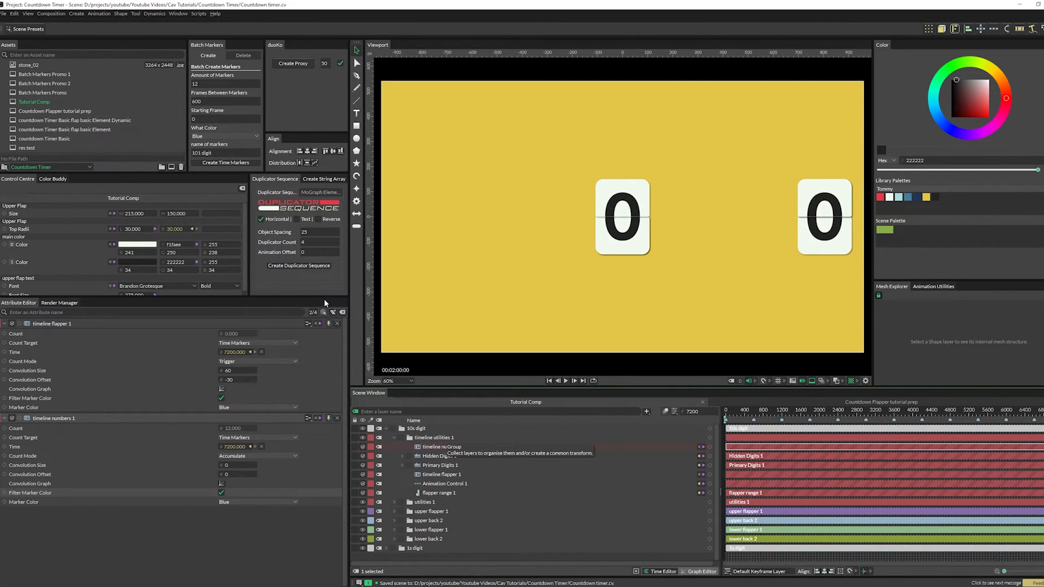
Step: Clear the Attribute Editor, return the playhead to frame 0 and inspect the marker at the start of the timeline
click(342, 313)
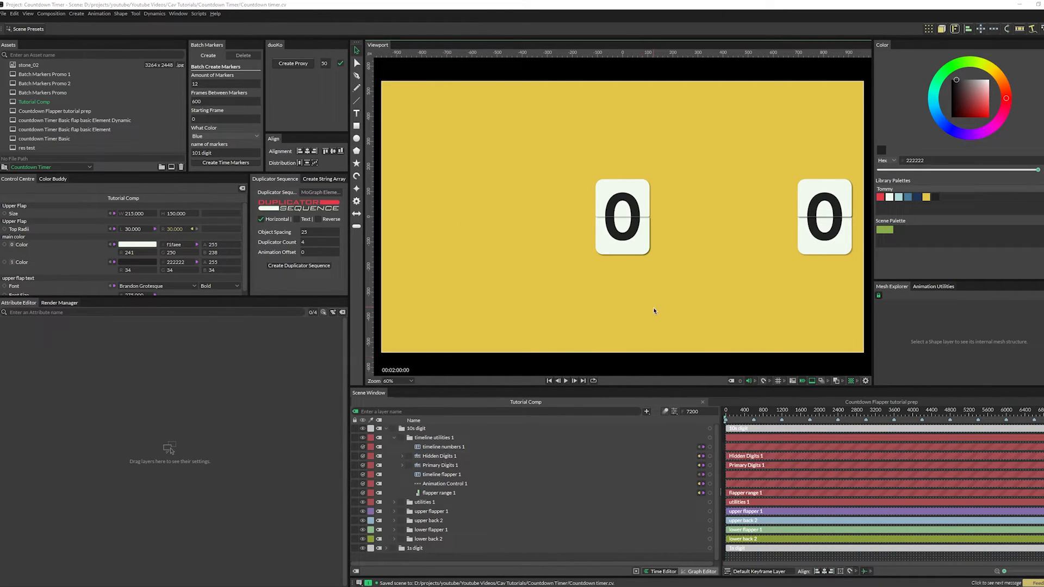
click(754, 406)
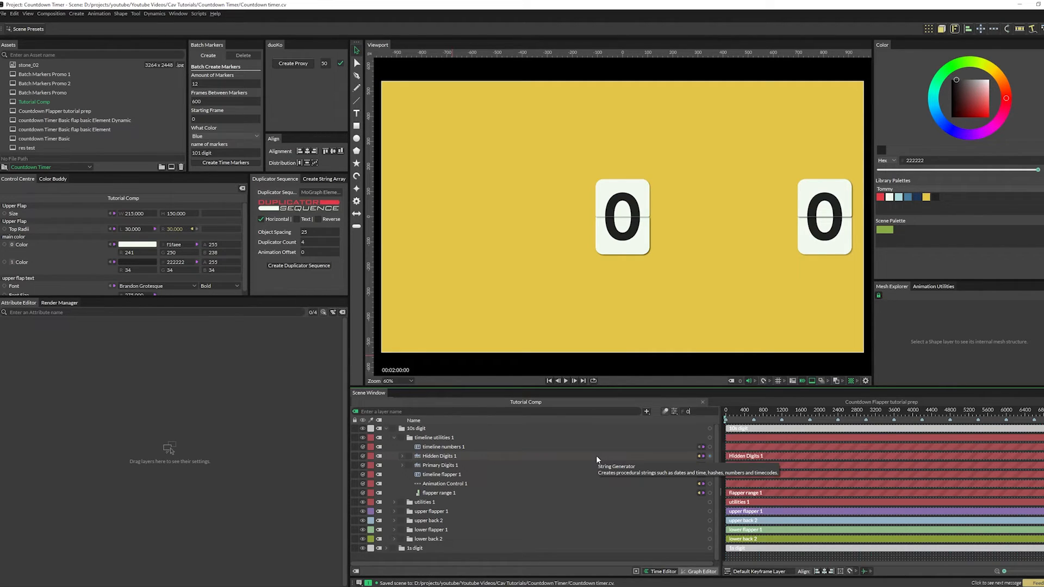
key(Return)
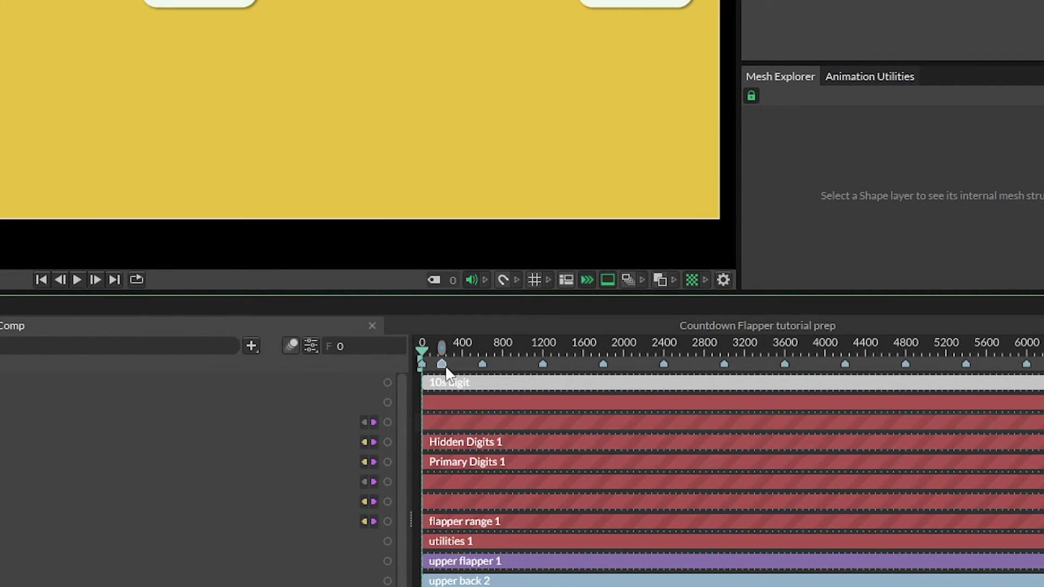
drag(446, 368, 400, 357)
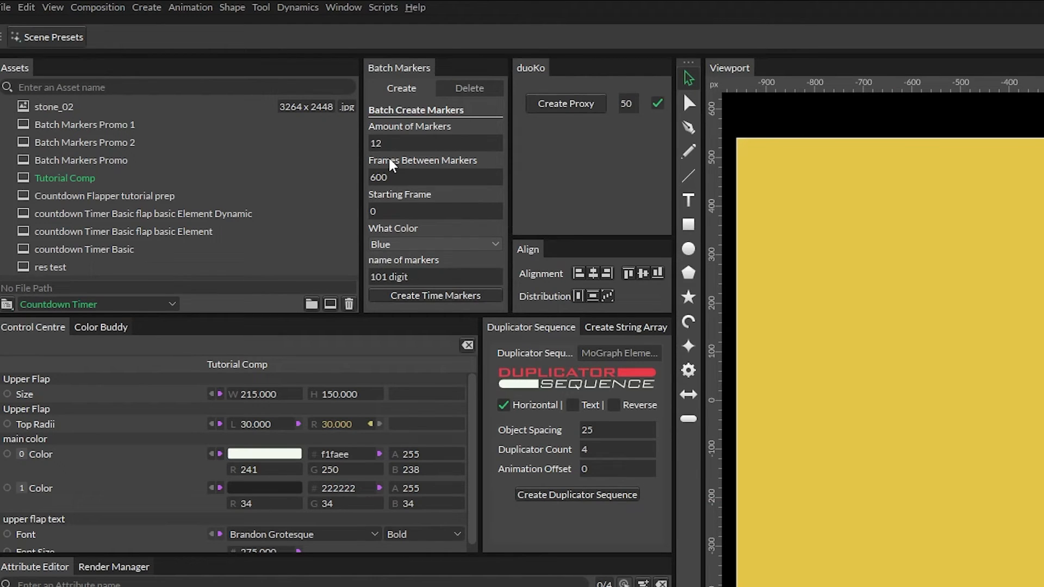
Step: Create a batch of 2 Gold markers spaced 3600 frames apart from frame 0, named "1m digit"
click(390, 143)
text(2)
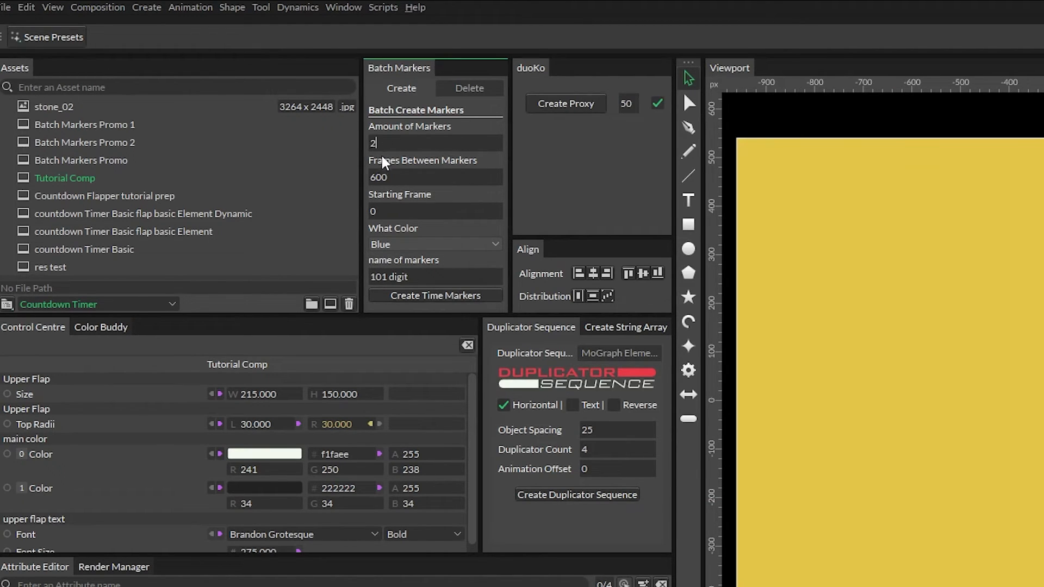
click(391, 178)
text(3600)
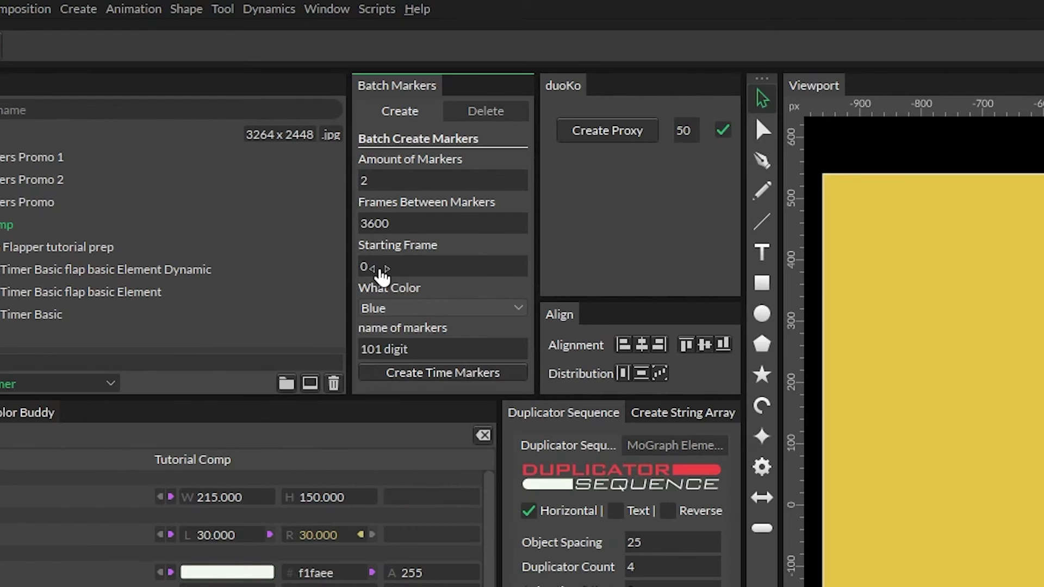
click(398, 246)
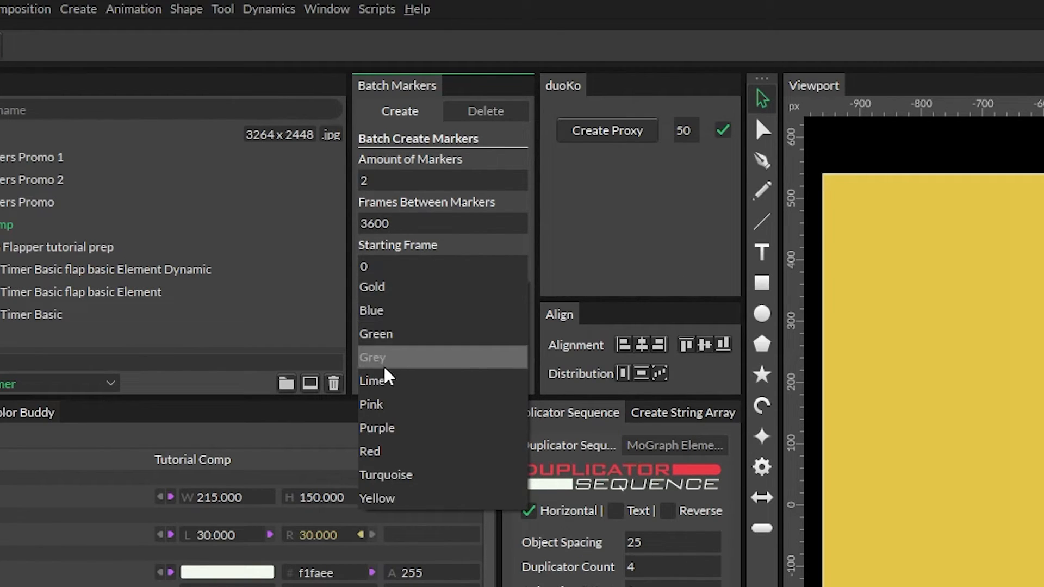
click(383, 288)
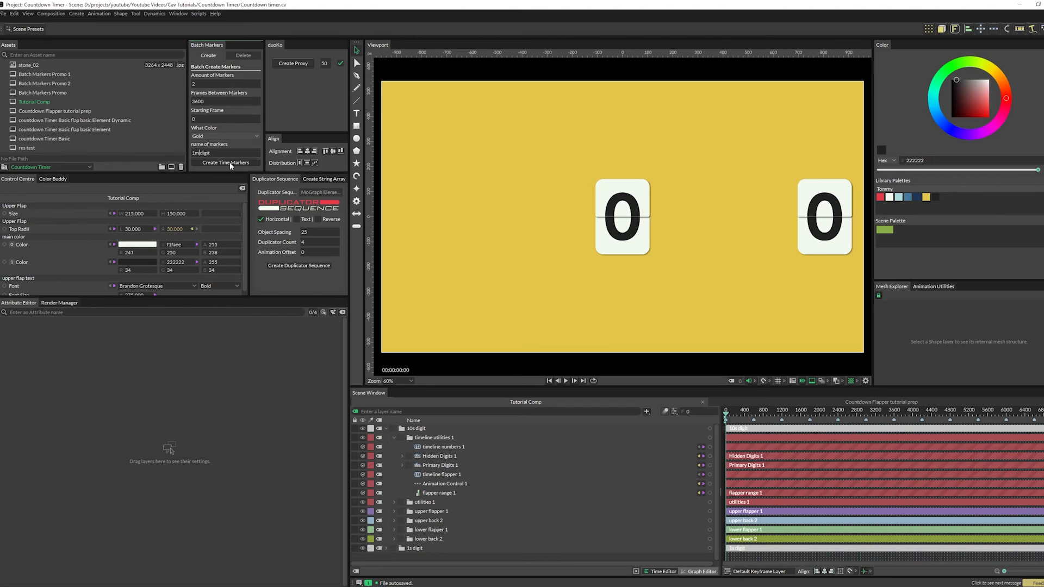
click(229, 162)
Step: Scrub the timeline to frame 1146 to check the countdown of both digits
drag(728, 414, 731, 418)
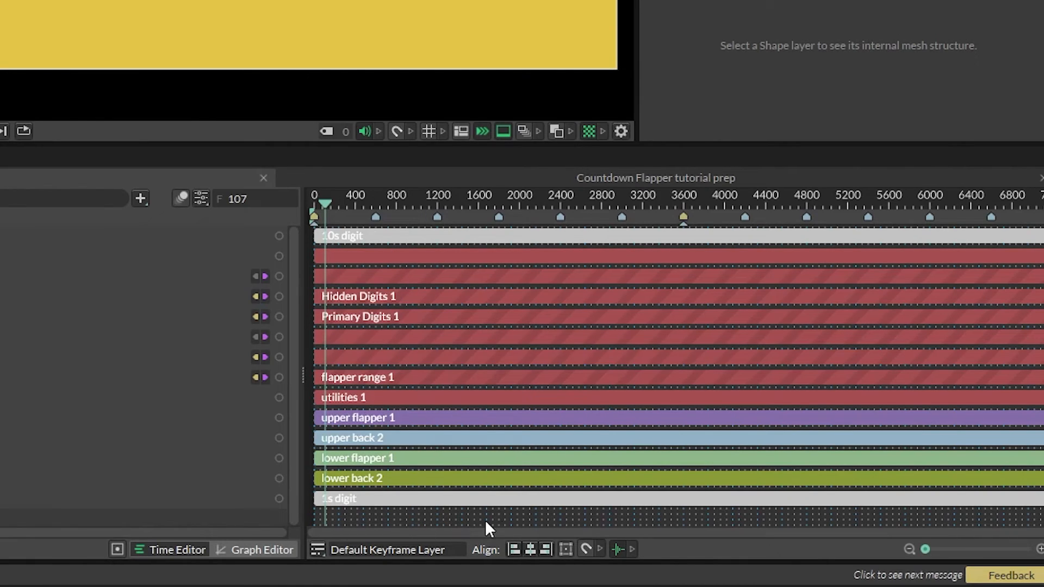
click(619, 551)
drag(325, 199, 432, 205)
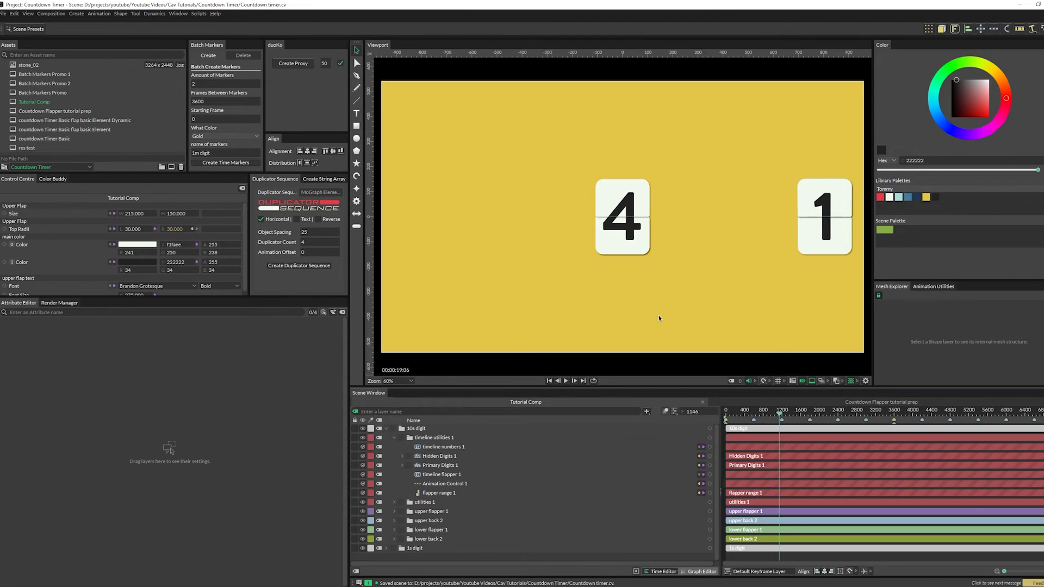
Step: Duplicate the 10s digit group, place the original at X 575 beside the 1s digit, and rename the copy "1m digit"
click(387, 430)
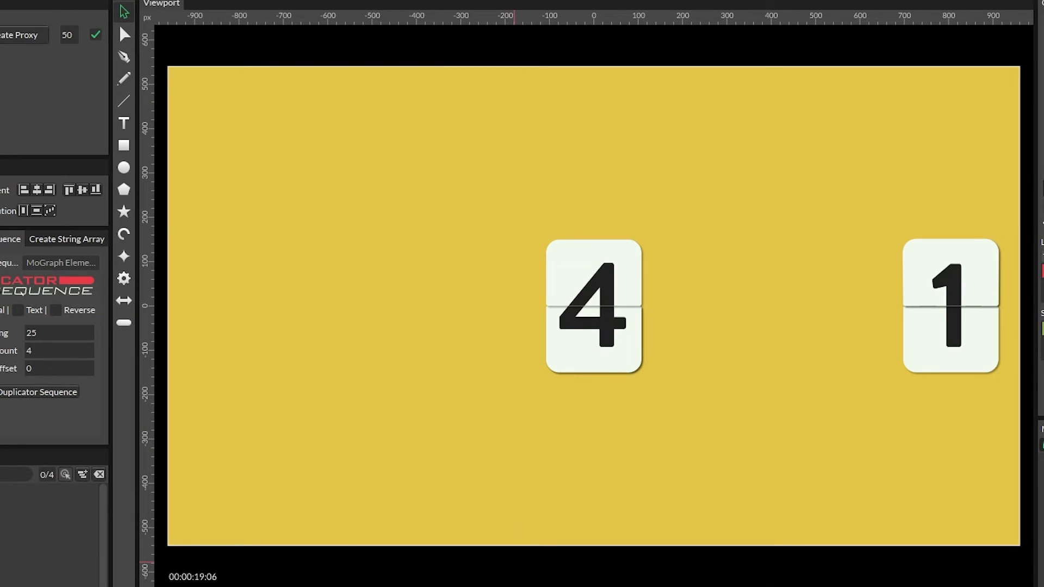
click(594, 306)
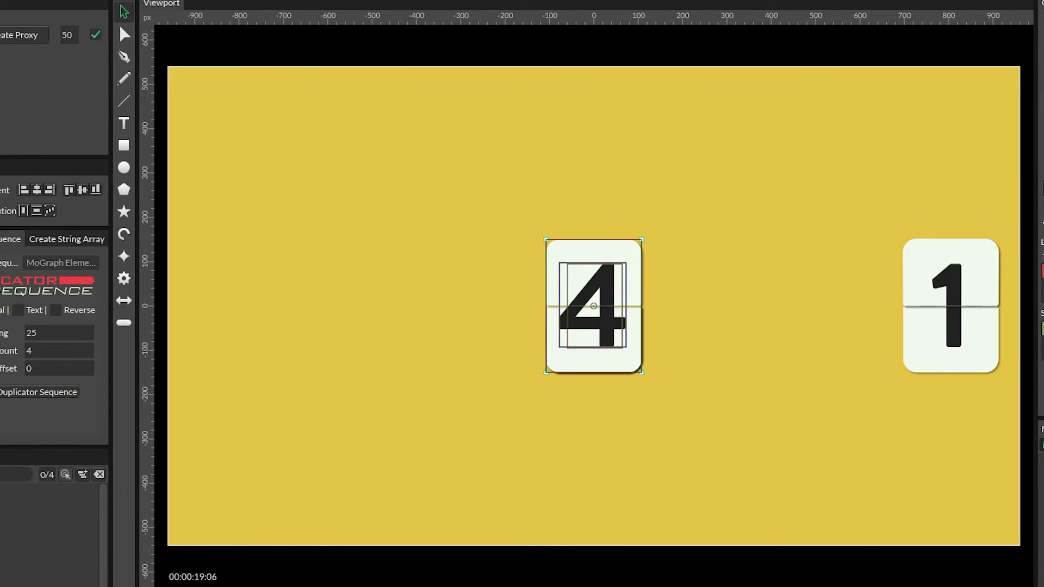
drag(8, 527, 333, 535)
click(416, 429)
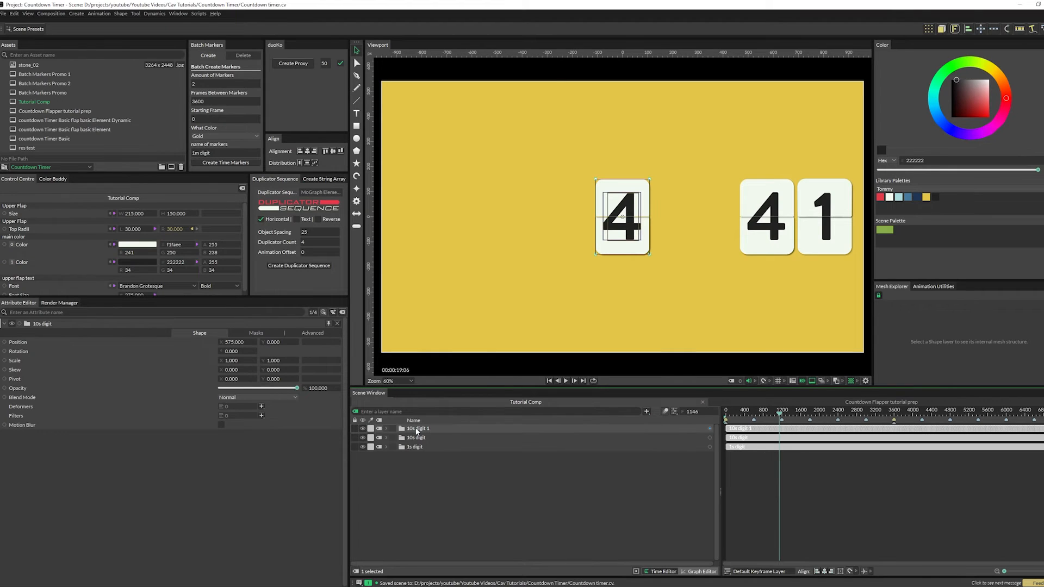
double_click(417, 429)
text(1)
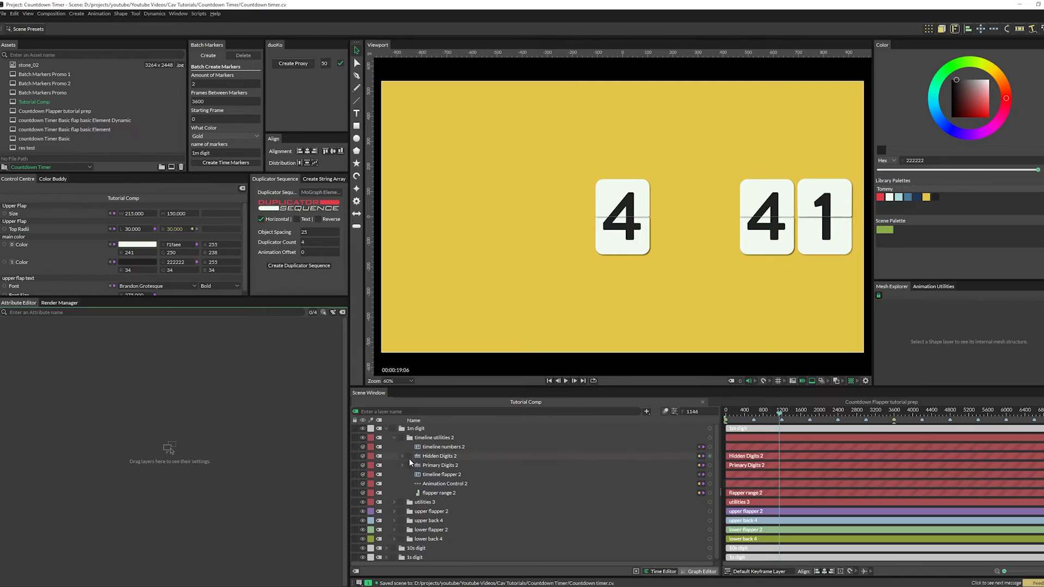
Step: Set the Marker Color of the 1m digit's timeline numbers 2 and timeline flapper 2 to Gold
click(402, 466)
click(402, 457)
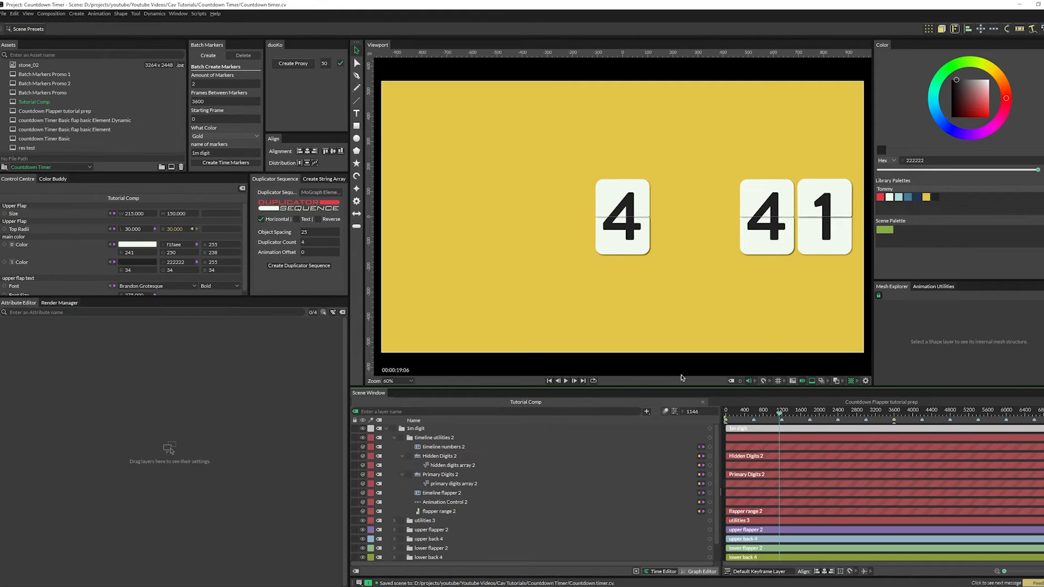
click(450, 447)
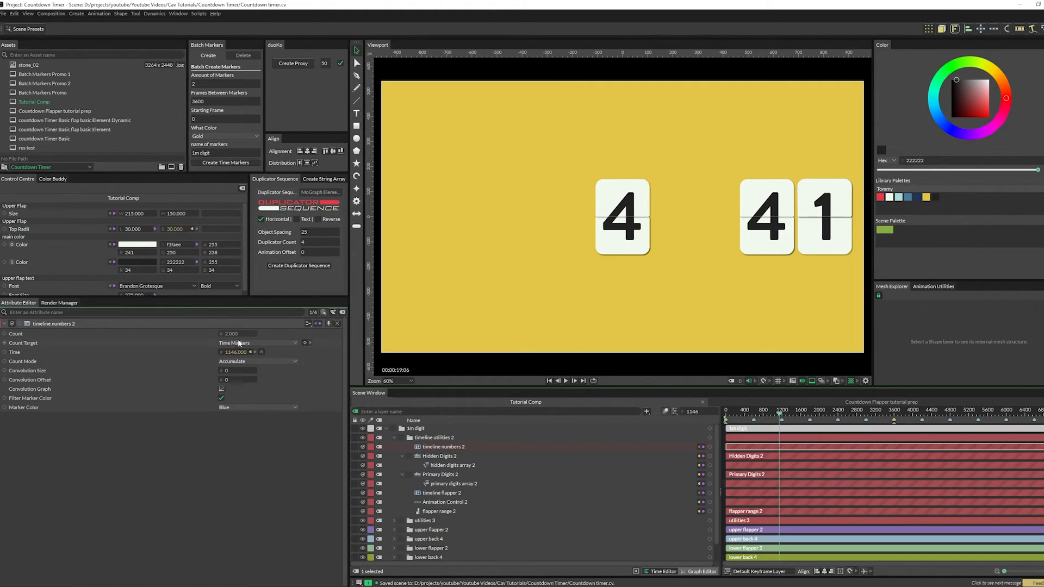
click(239, 406)
click(240, 420)
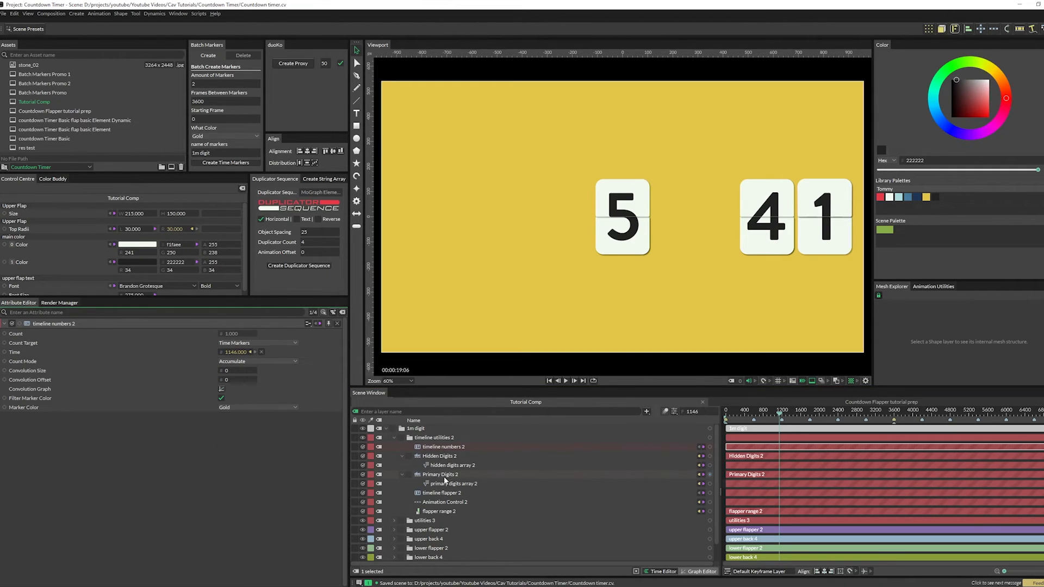
click(436, 493)
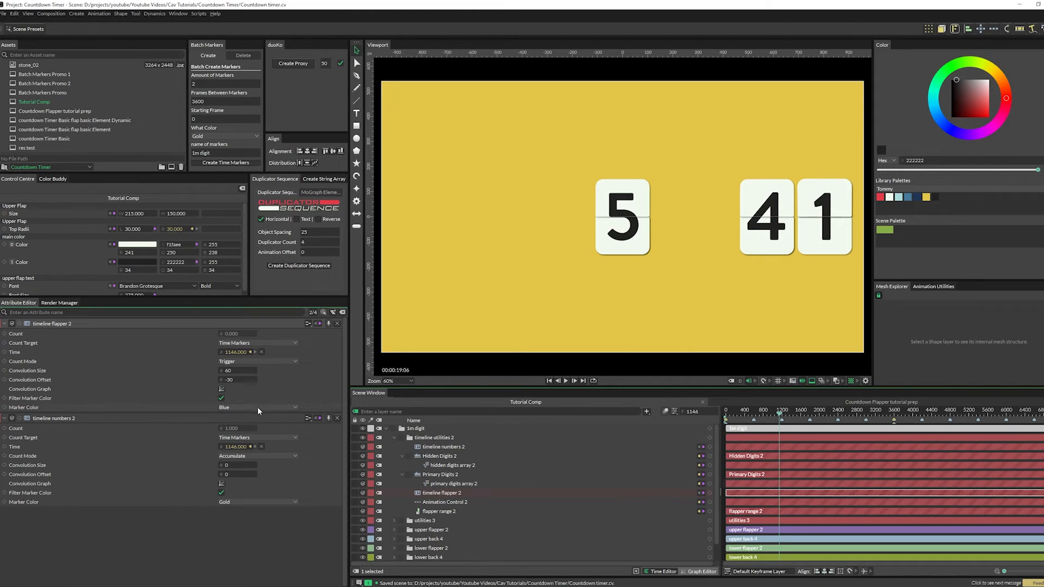
click(257, 407)
click(254, 417)
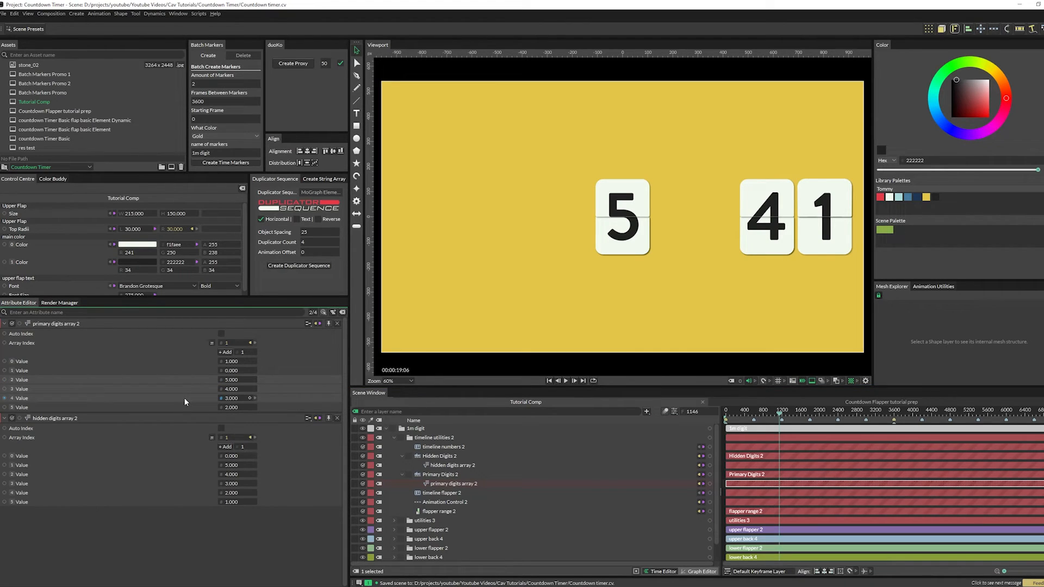
Step: Delete the values 5, 4 and 3 from both 1m digit arrays and return the playhead to frame 0
key(Delete)
click(179, 439)
shift+click(186, 456)
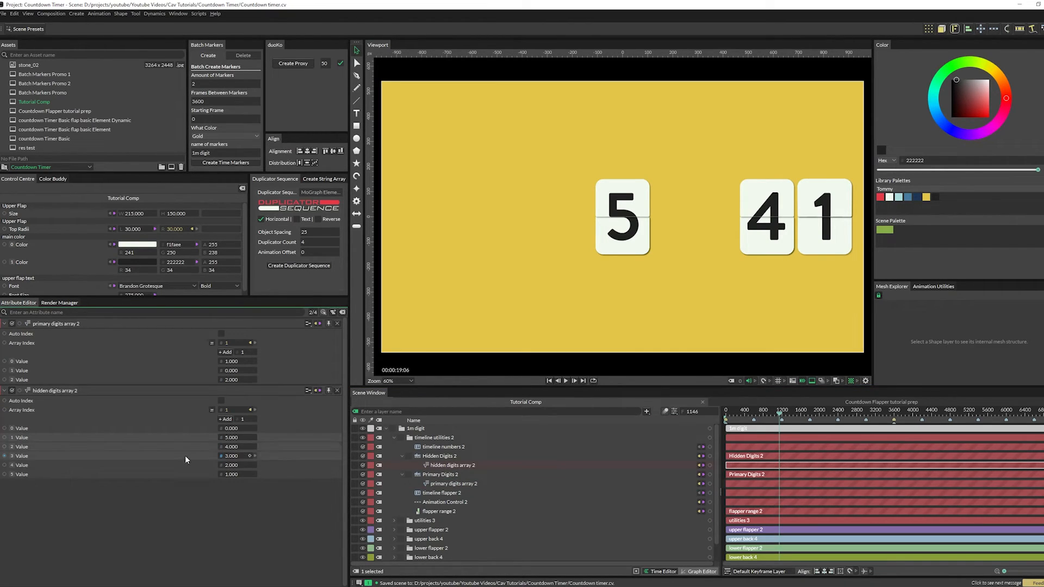
key(Delete)
click(725, 415)
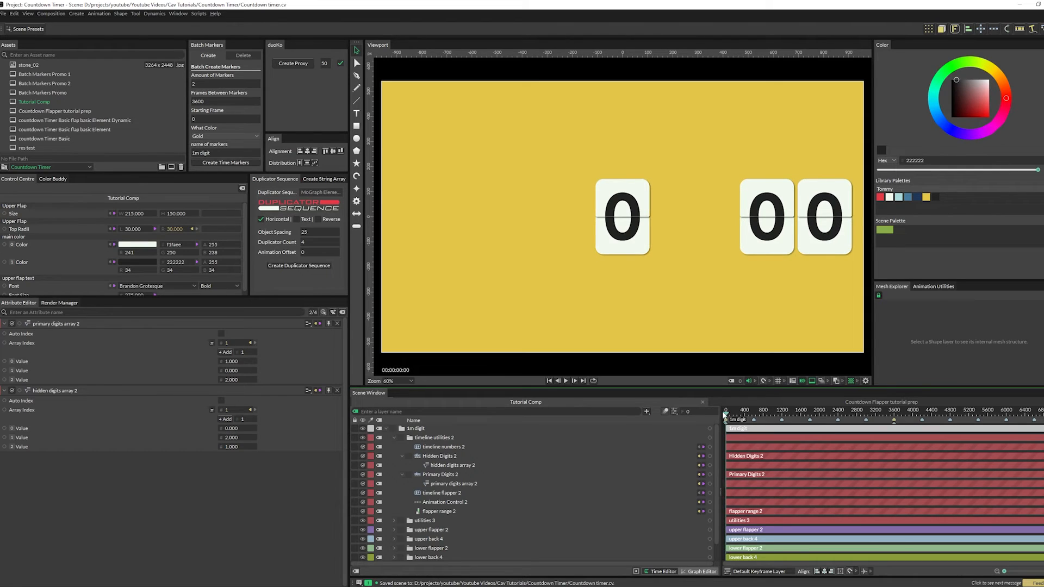
drag(724, 415, 725, 416)
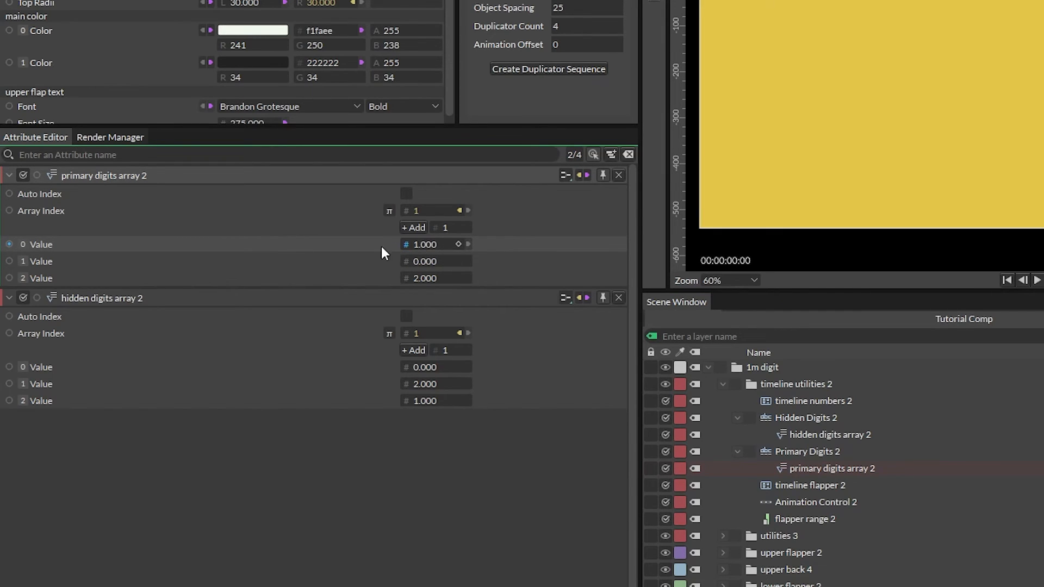
Step: Move index 0 to the bottom in the primary and hidden digits arrays, and scrub to the end to check
right_click(366, 246)
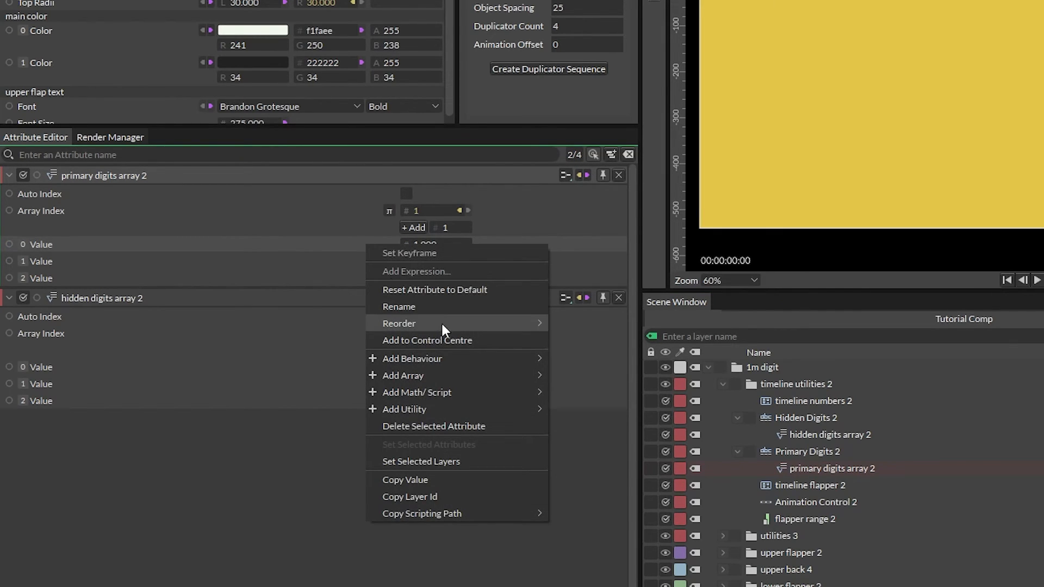
click(598, 340)
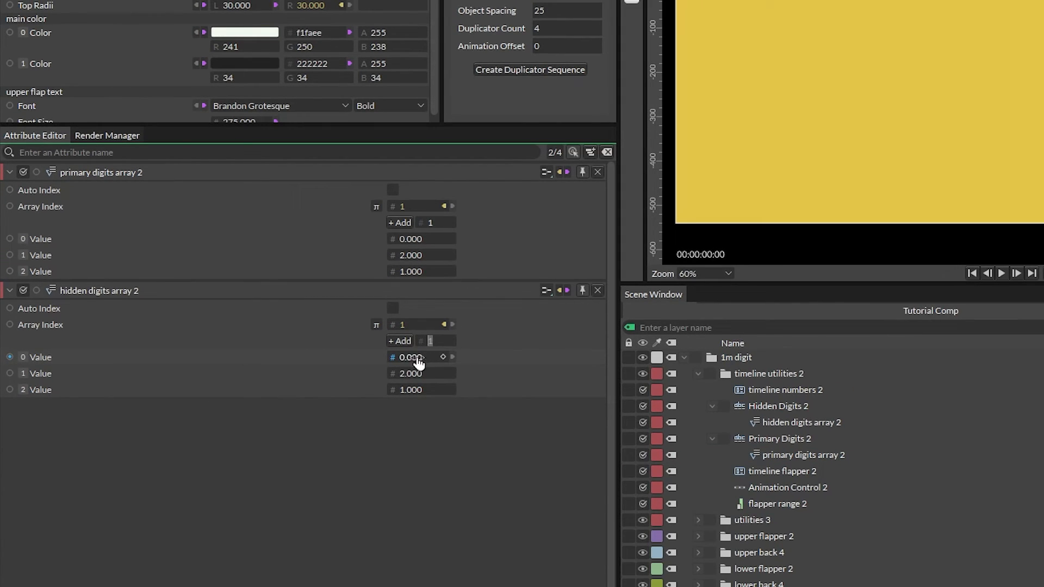
right_click(332, 359)
mouse_move(391, 434)
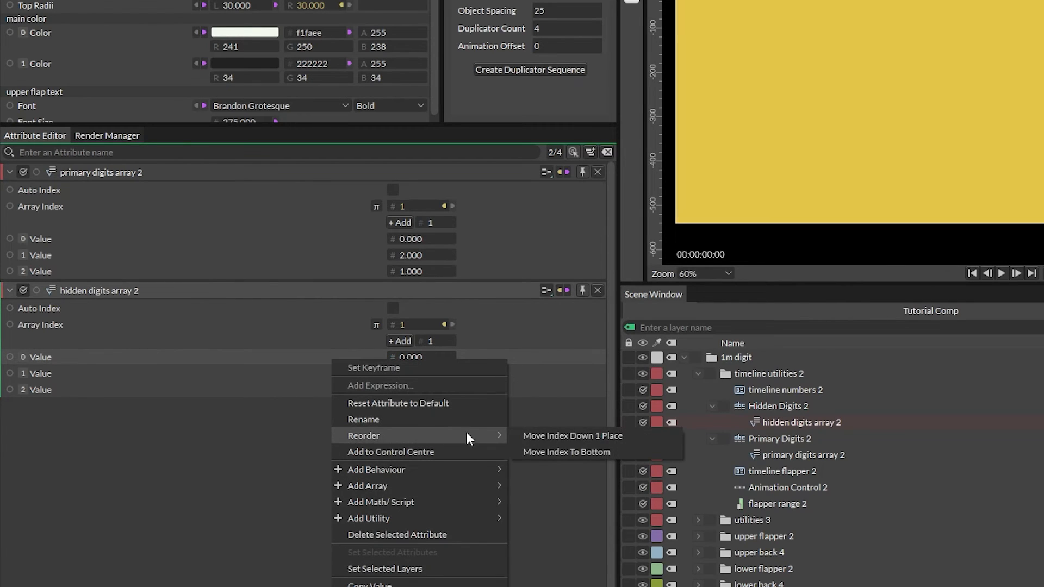
click(550, 447)
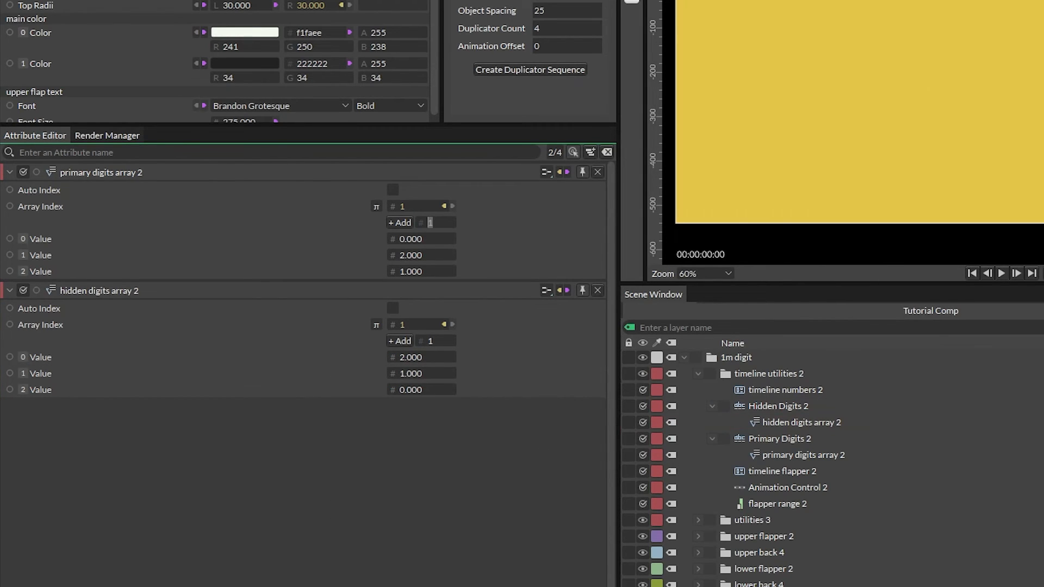
drag(849, 411, 1043, 403)
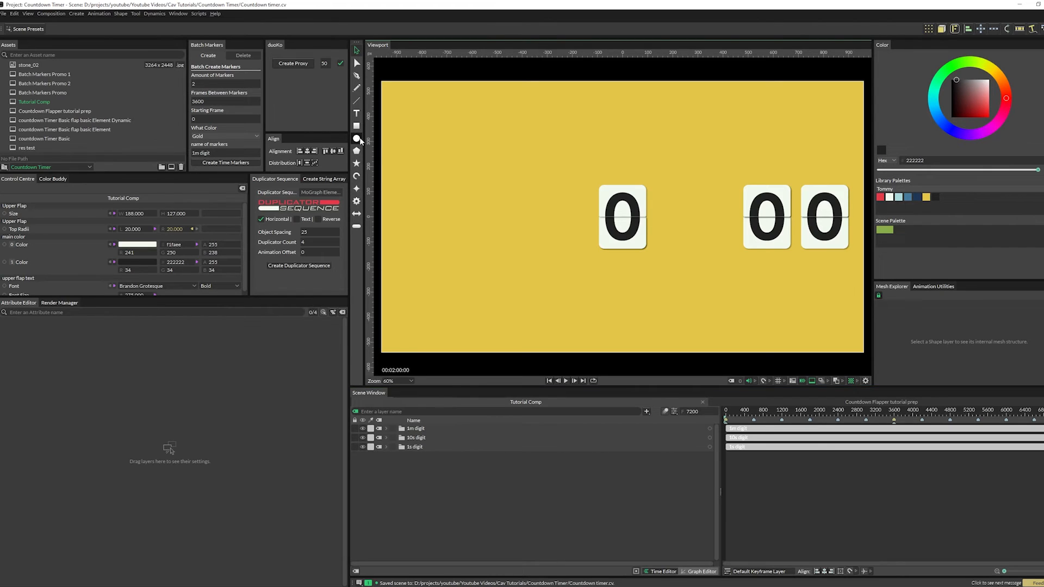
Step: Create a 15-radius ellipse colon dot at 158, 46 with main drop 2 connected to its Filters, and duplicate it
click(357, 139)
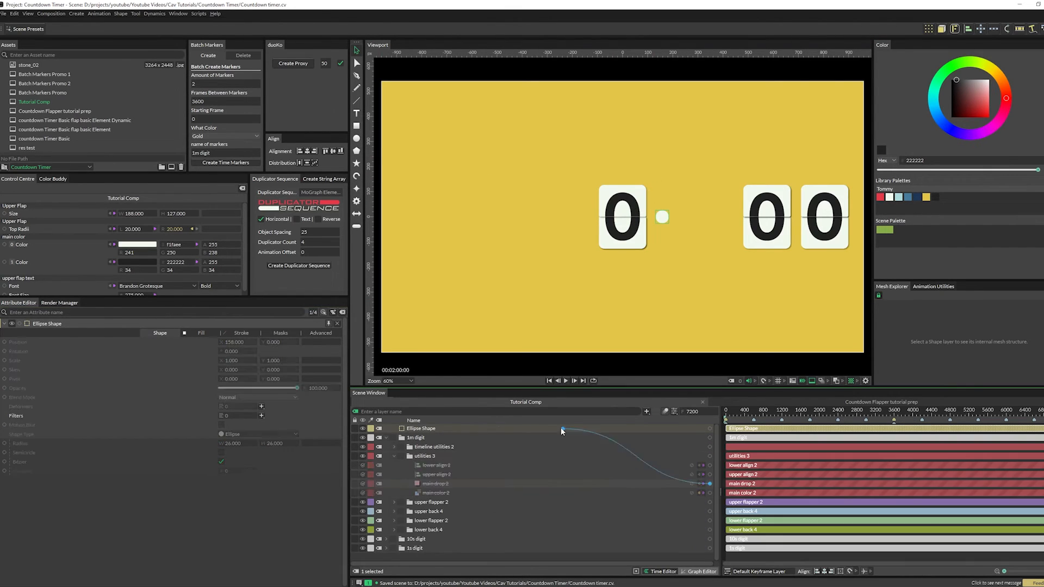
drag(562, 431, 560, 429)
drag(321, 444, 315, 444)
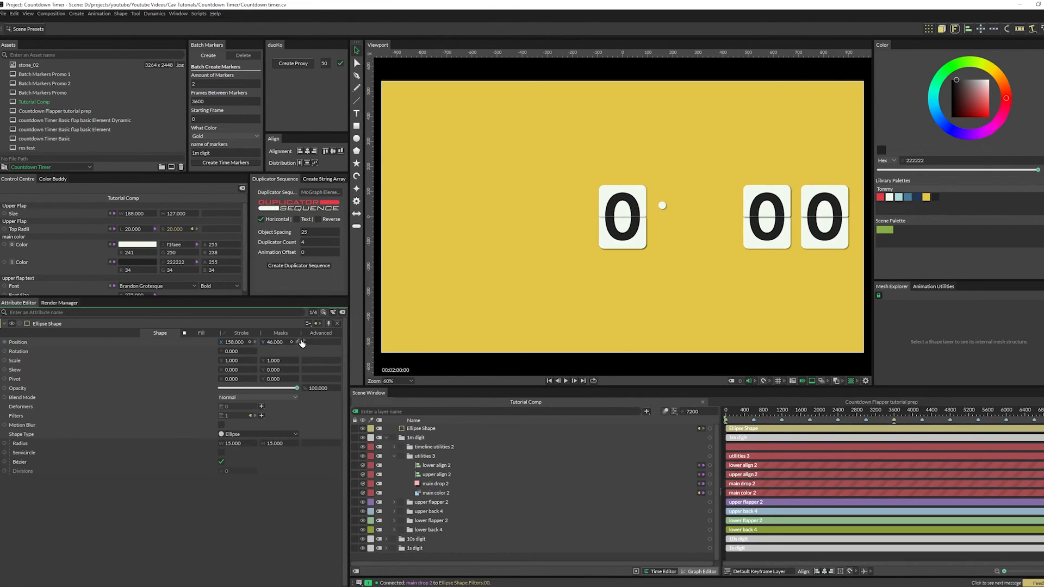
key(ctrl+d)
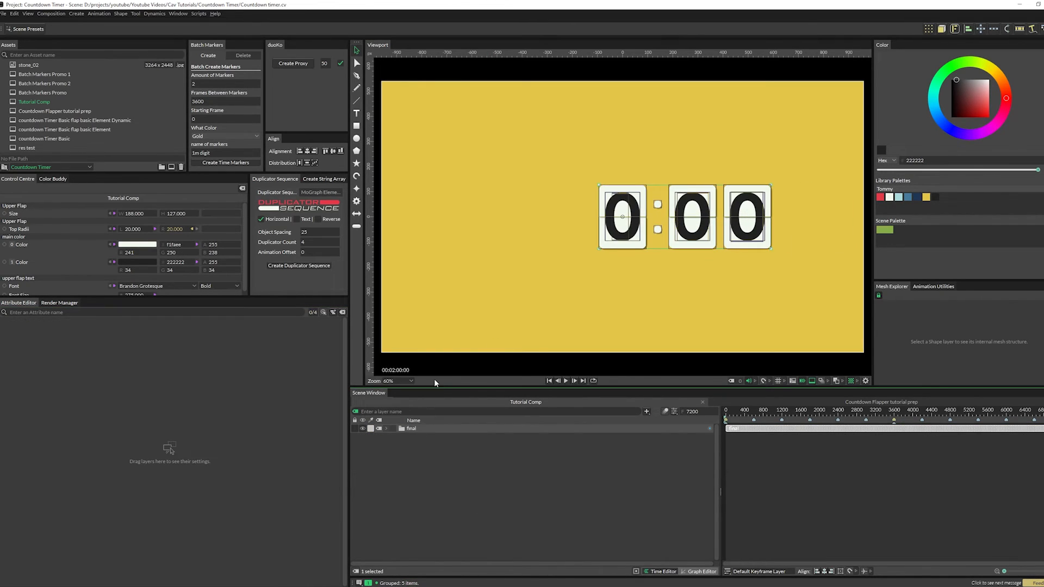
Step: Show the viewport grid, shift the final group horizontally to centre the timer in the composition, and play it back
click(778, 380)
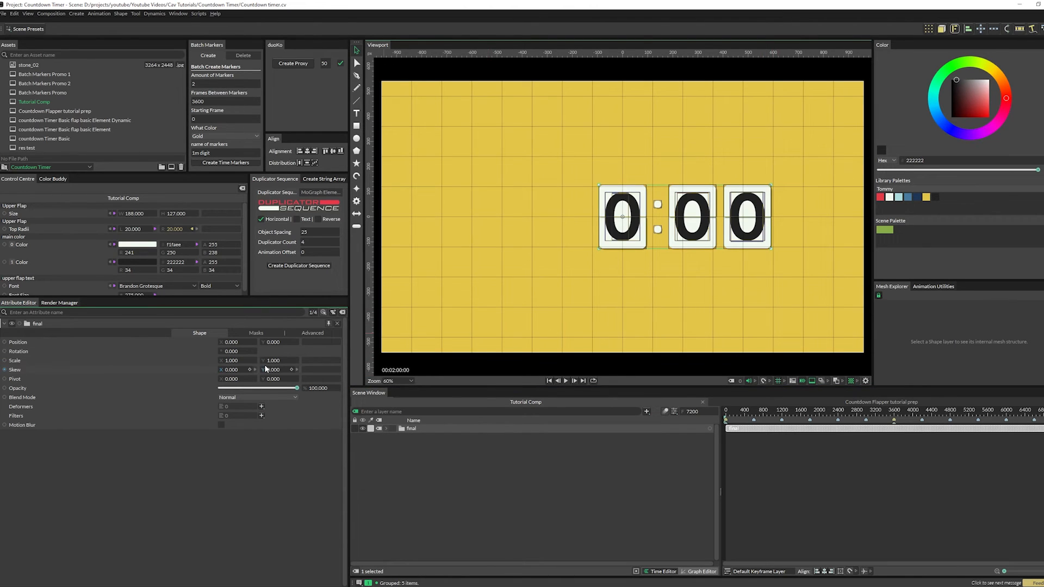
drag(234, 342, 130, 345)
key(space)
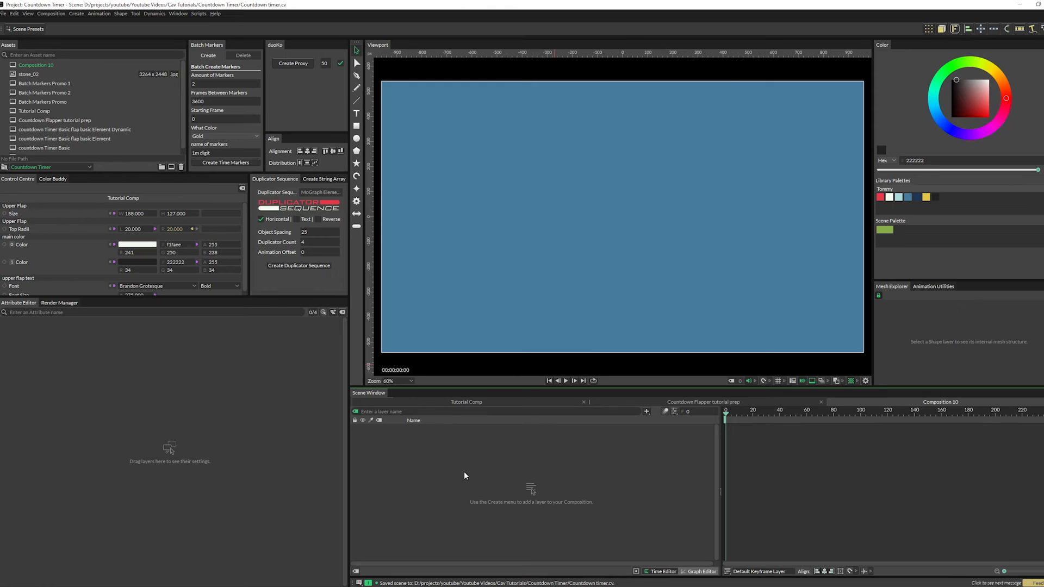
Step: Create a text shape in the off-white palette colour, centred horizontally and vertically, with a font size of 146
click(357, 114)
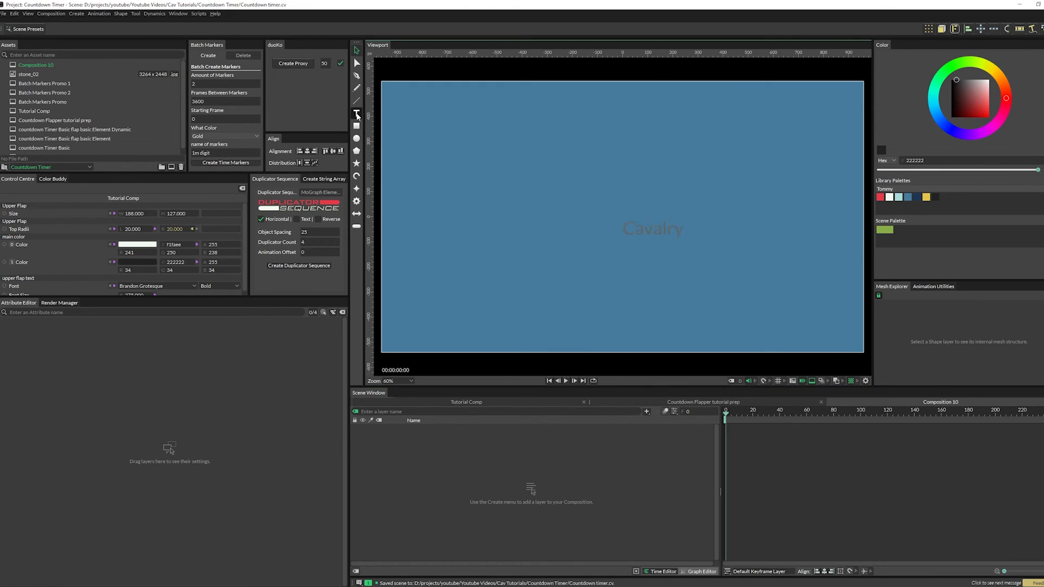
click(890, 197)
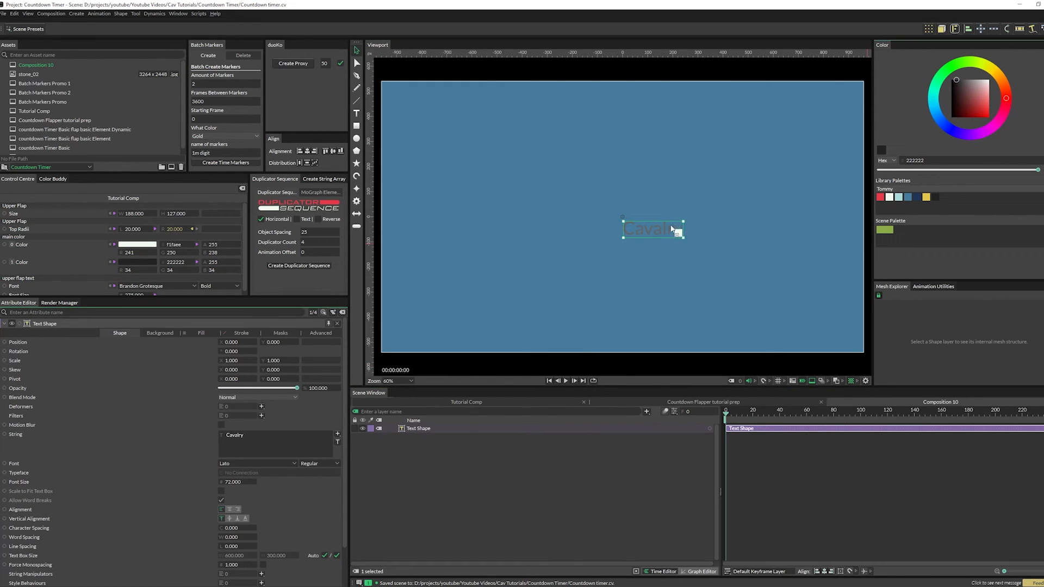
click(229, 509)
click(229, 519)
drag(235, 484, 269, 484)
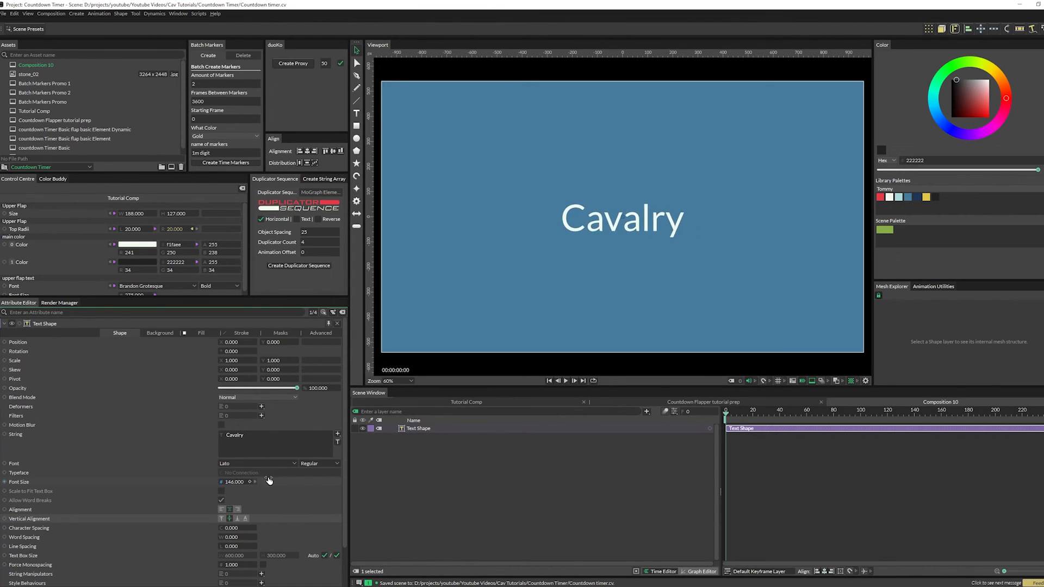
click(448, 511)
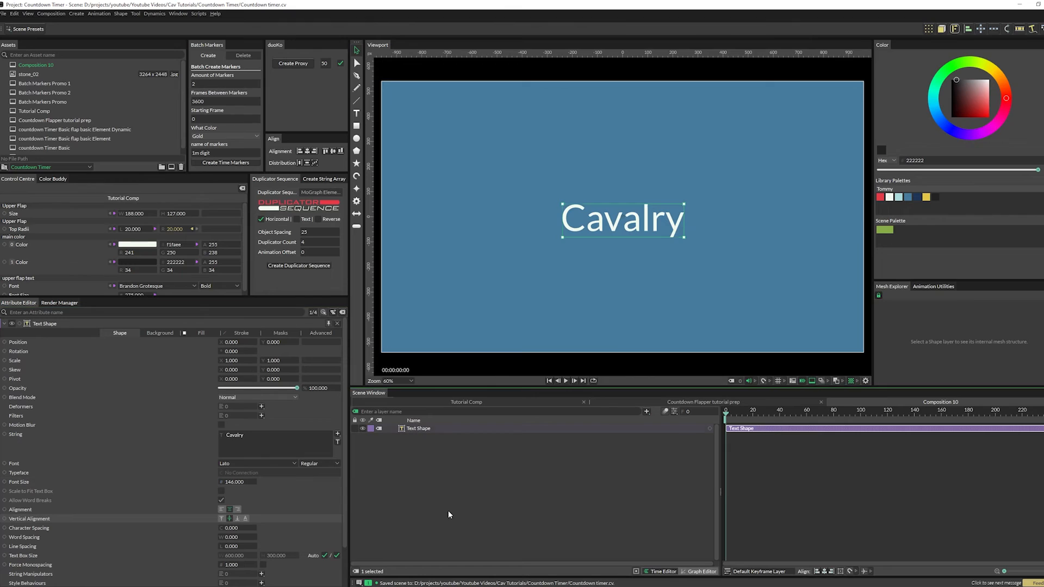
Step: Add a String Generator to the text's String attribute, set it to Timecode, and scrub the timeline
click(338, 434)
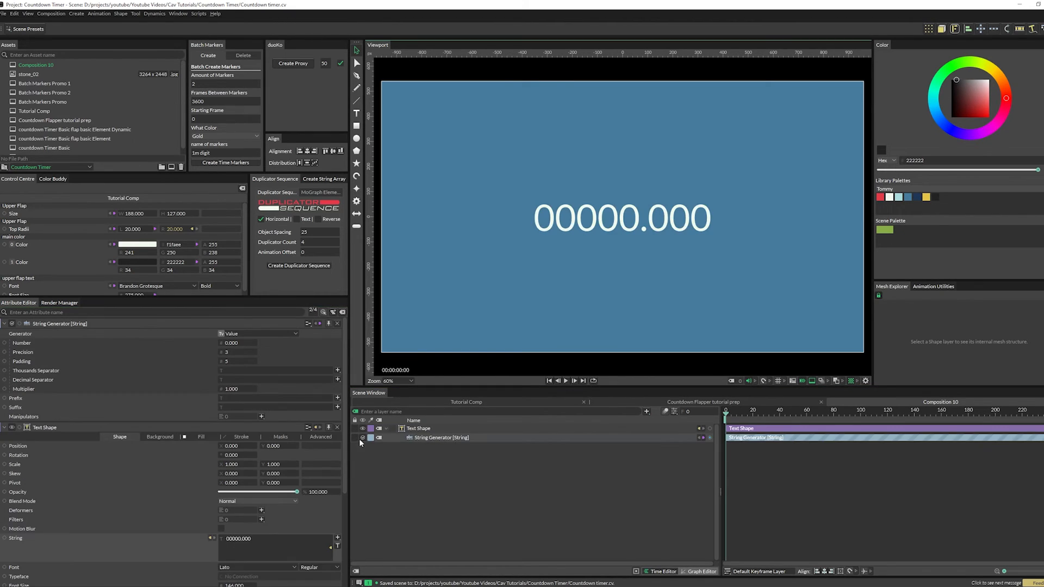
click(258, 334)
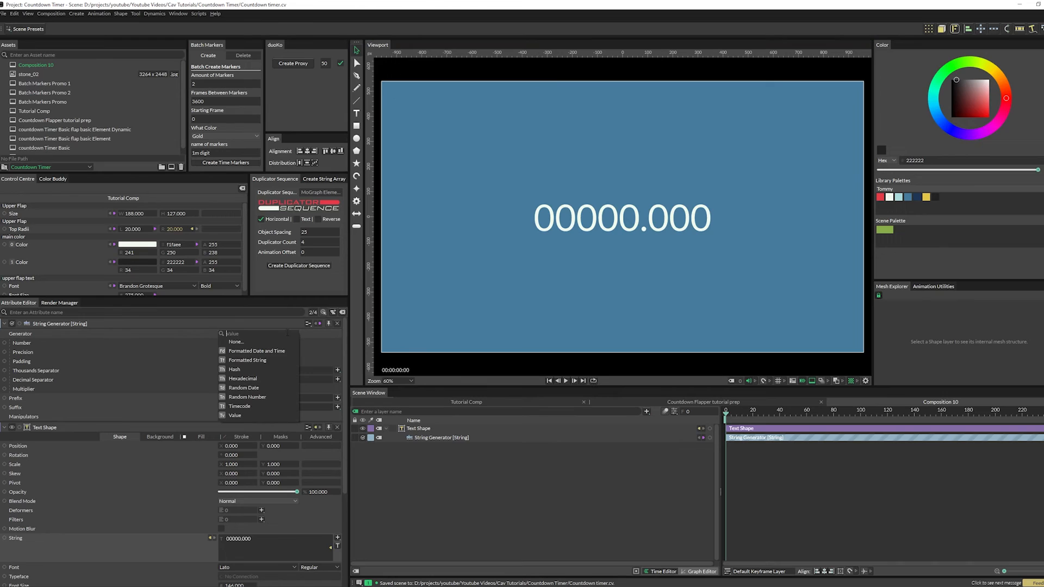
click(247, 405)
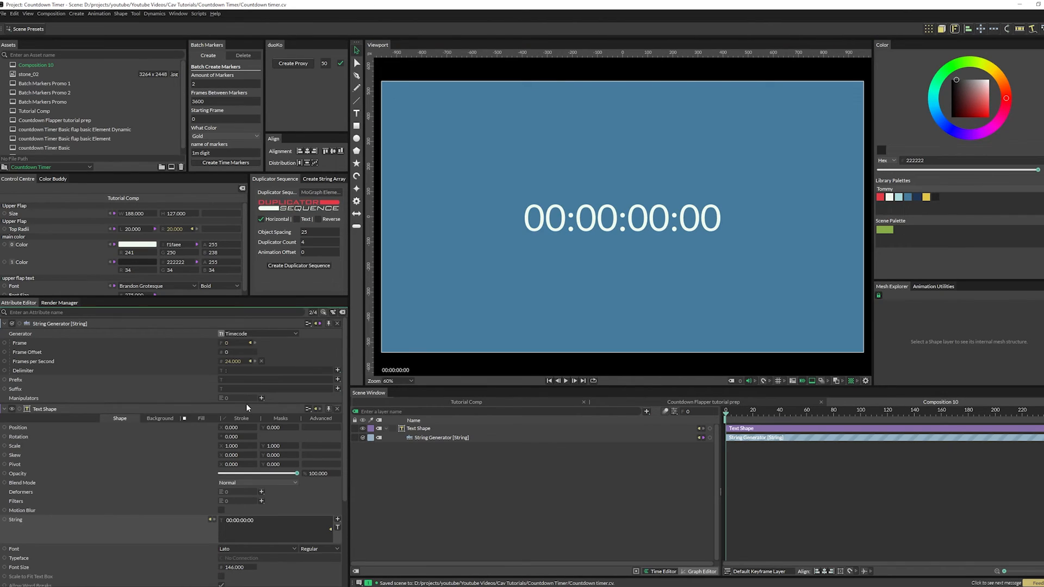
drag(757, 416, 658, 480)
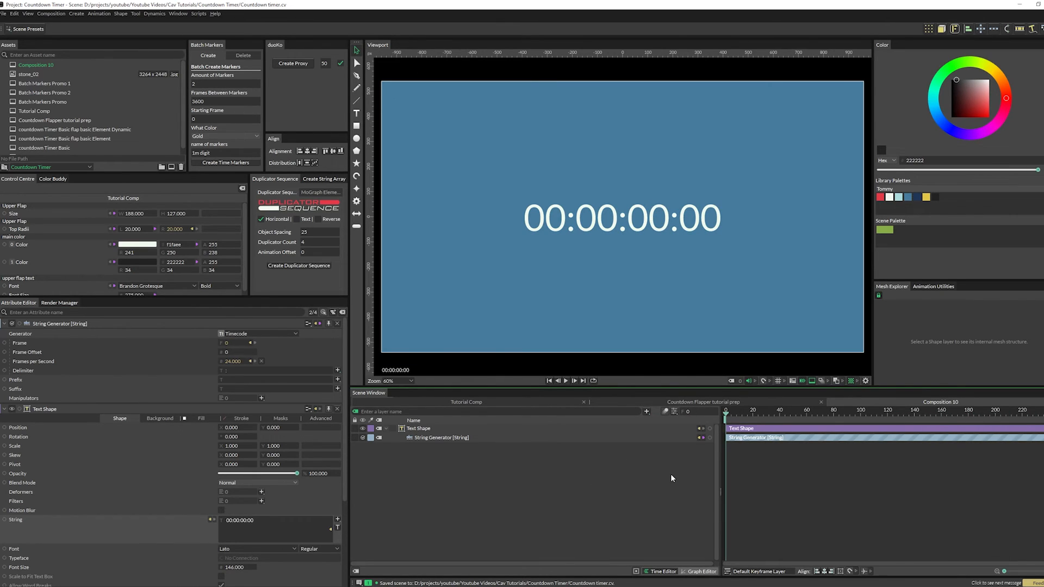
Step: Set the composition's frame rate to 60 and its end frame to 18000
click(674, 412)
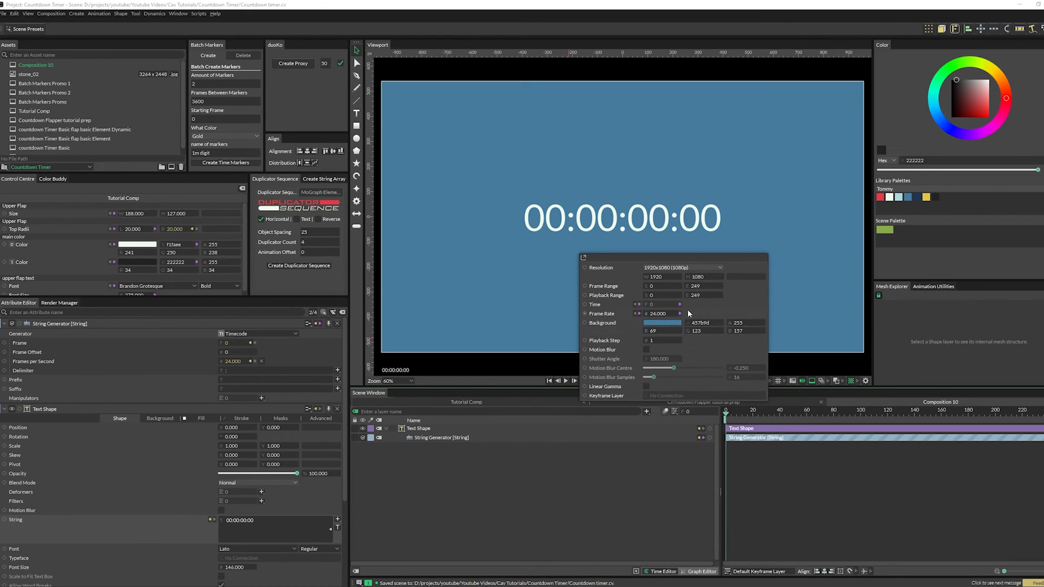
click(658, 313)
text(60)
key(Return)
text(18000)
key(Return)
Step: Disconnect the composition time from the timecode generator's Frame attribute and add a Math utility to it instead
click(435, 438)
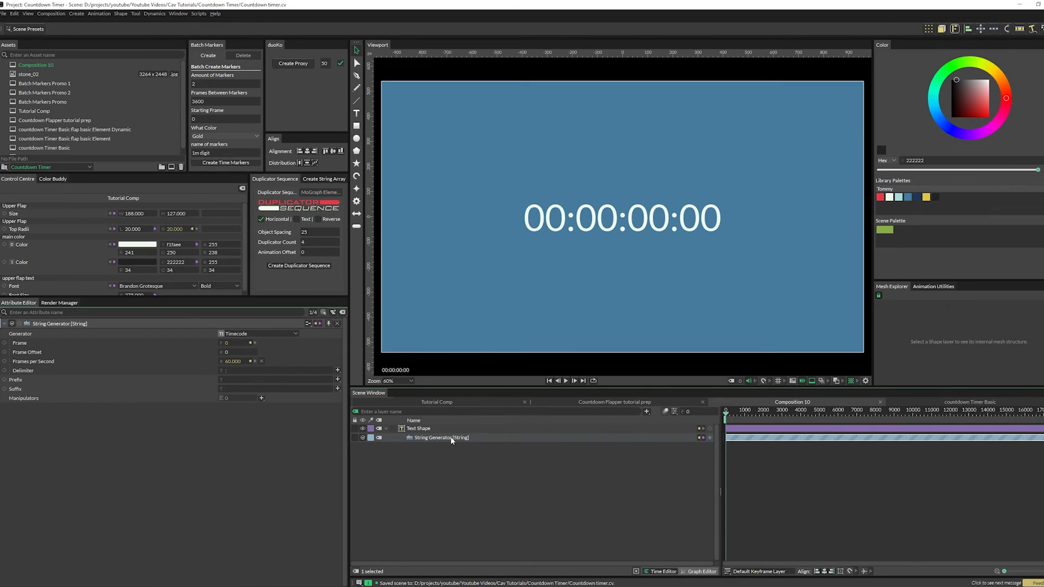
click(250, 343)
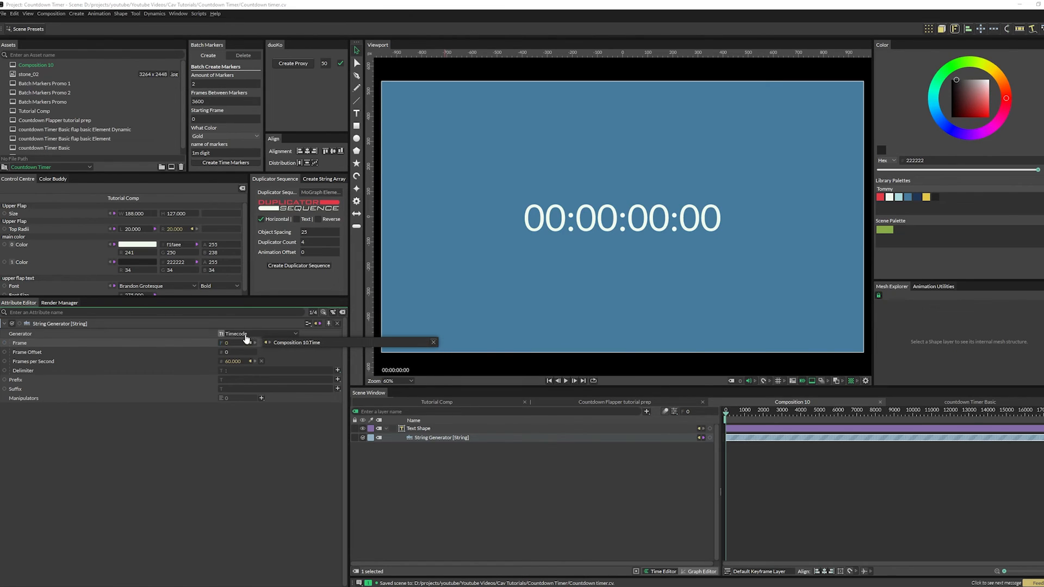
click(434, 342)
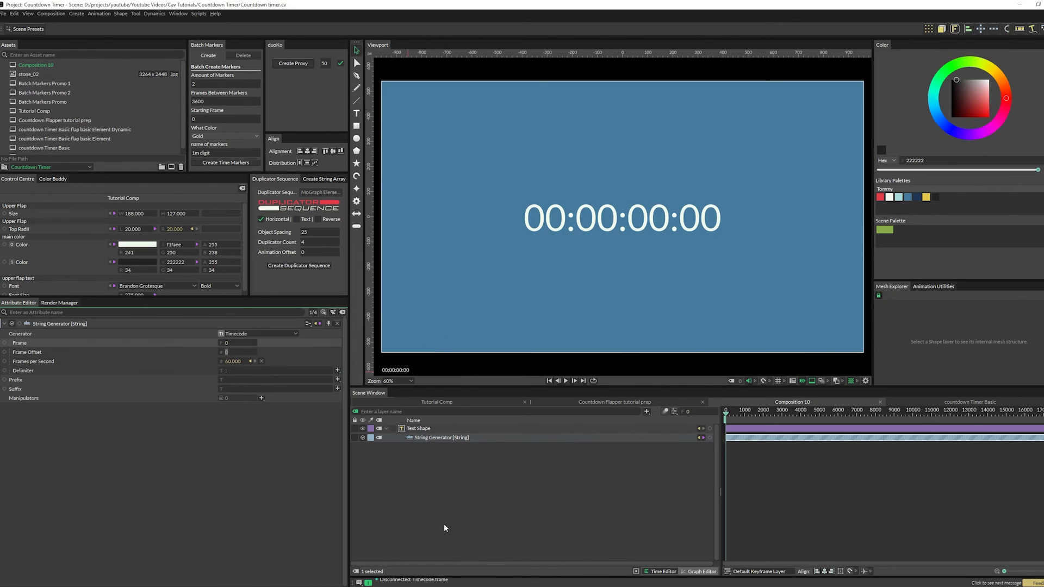
right_click(126, 341)
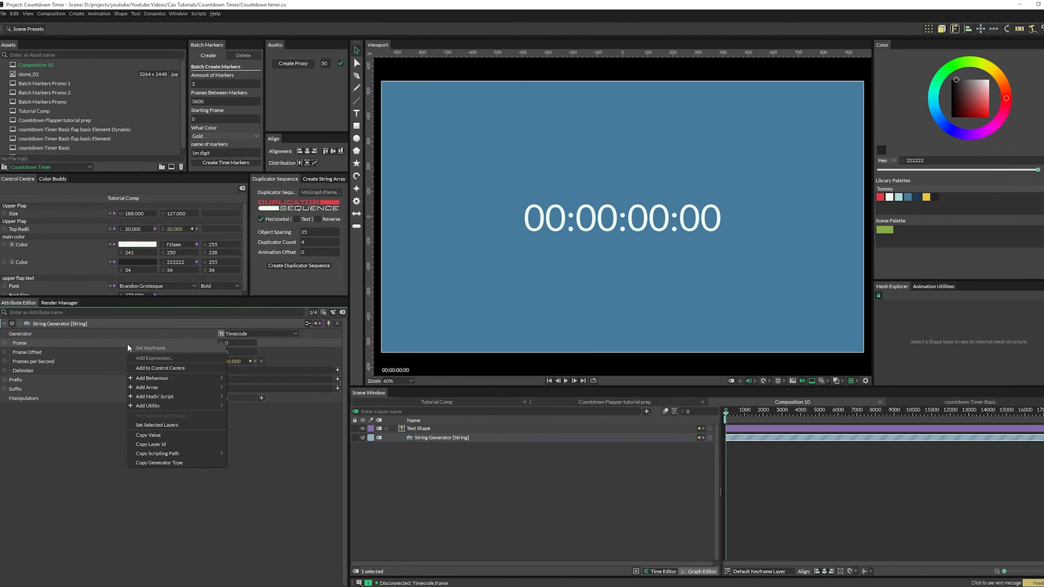
mouse_move(186, 376)
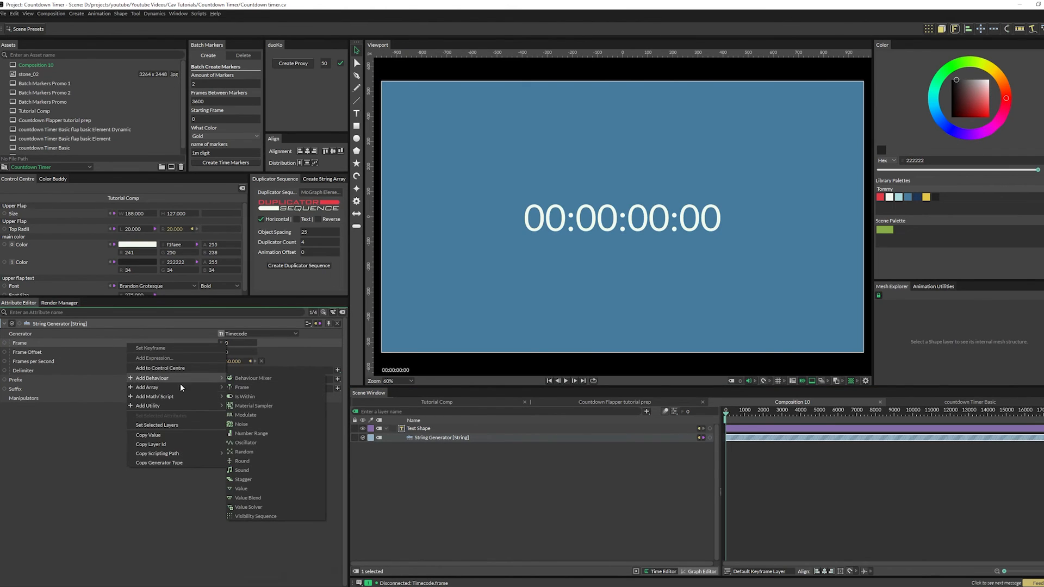
mouse_move(175, 396)
click(242, 415)
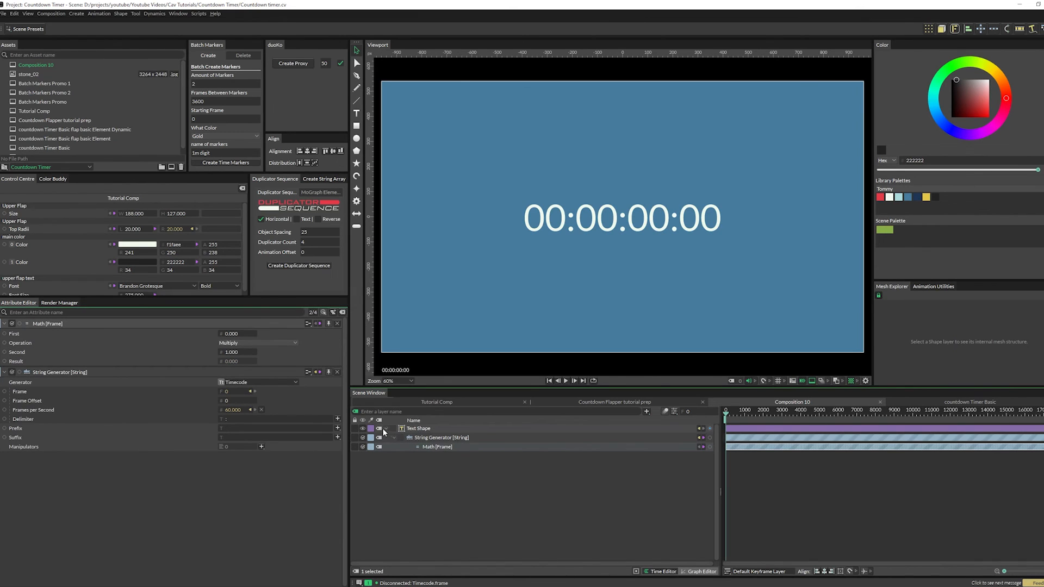
Step: Set the Math utility's first value to 18000 and its operation to Subtract
click(234, 334)
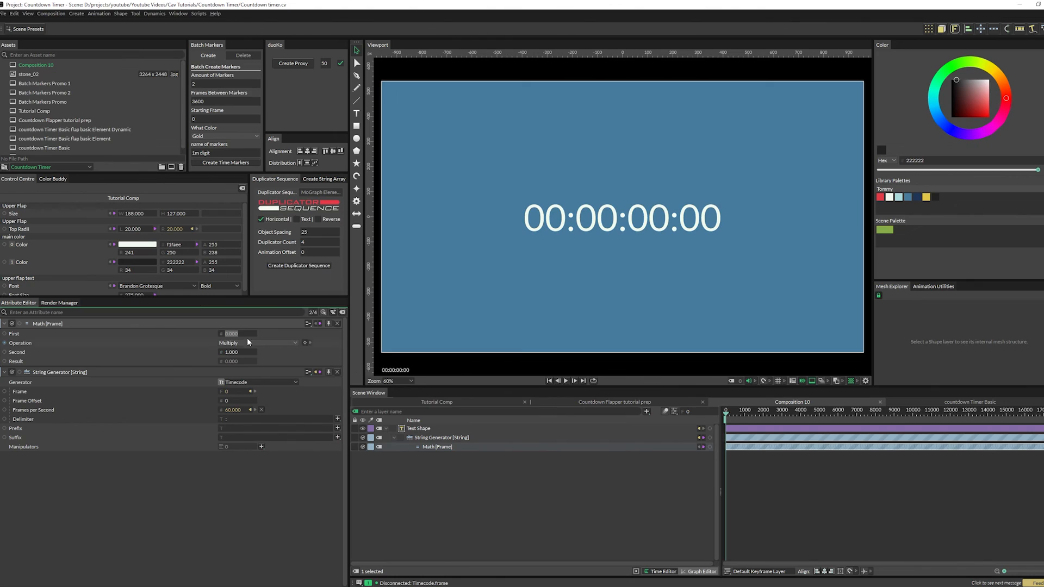
text(1800)
click(235, 343)
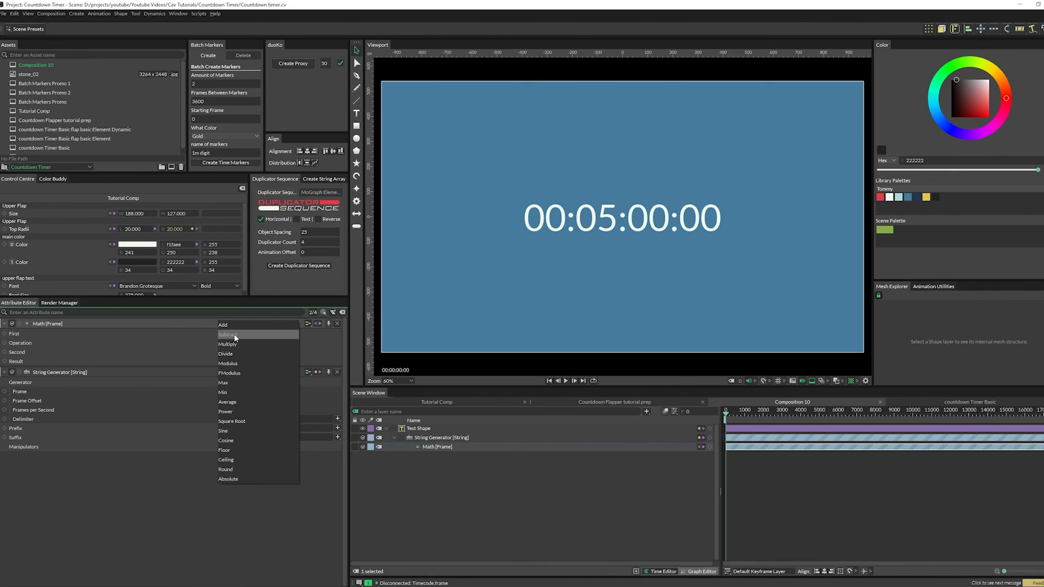
click(234, 335)
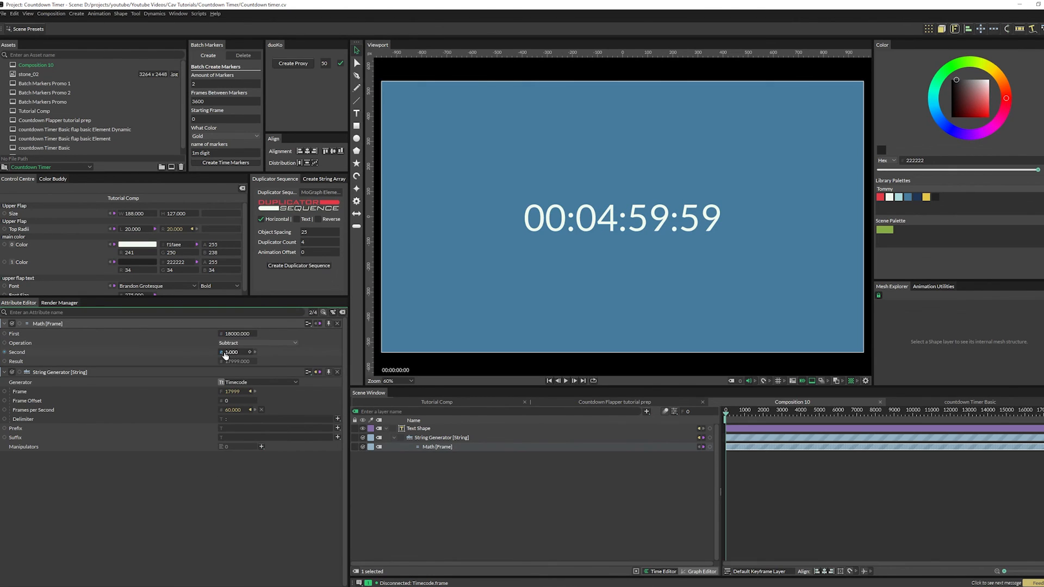
Step: Add a Frame behaviour to the Math utility's Second value and play back the countdown
right_click(197, 352)
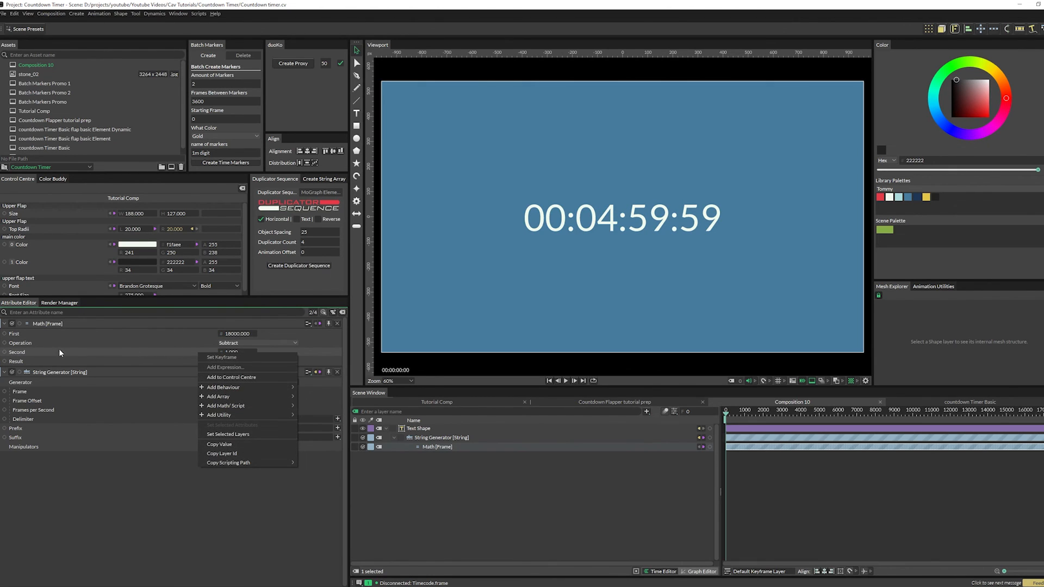
mouse_move(245, 388)
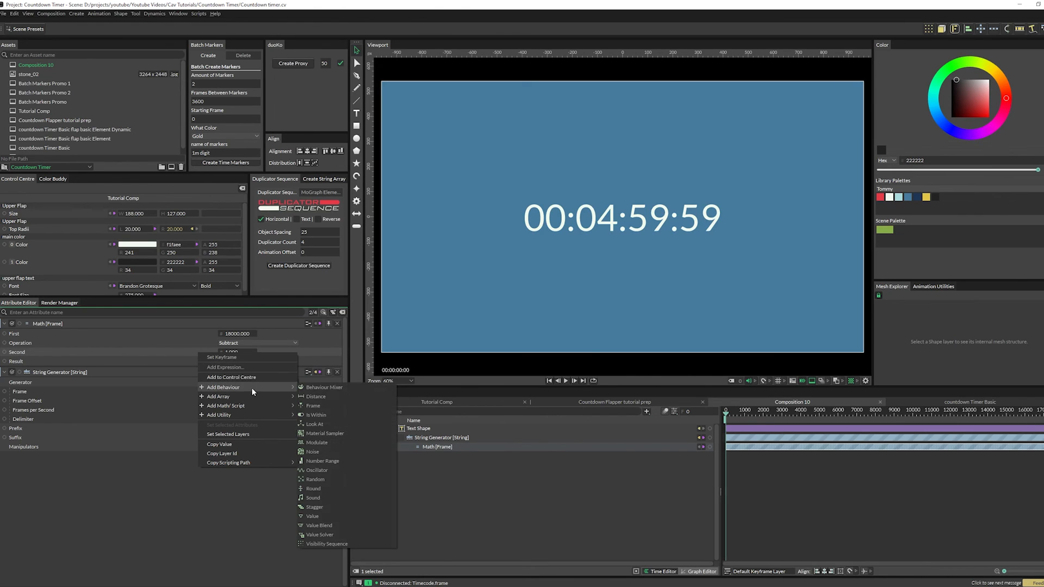
click(321, 403)
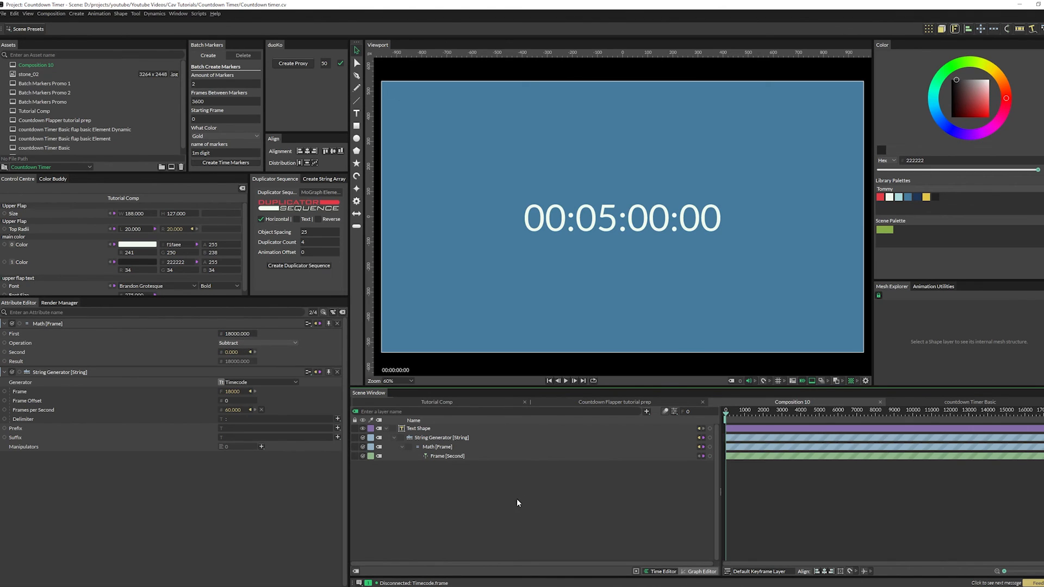
drag(728, 416, 694, 419)
key(space)
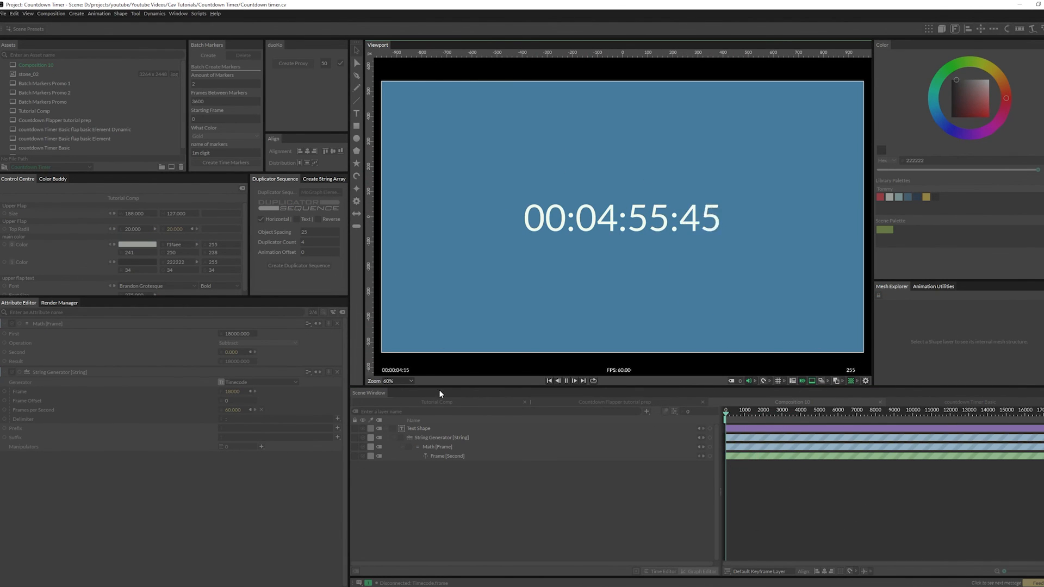
key(space)
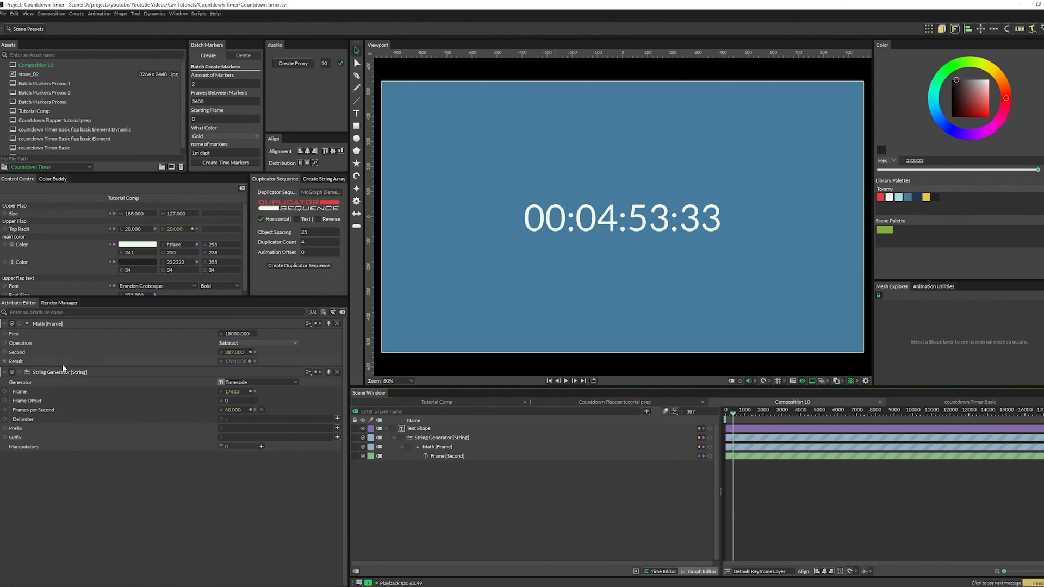
Step: Add a String Manipulator to the string generator, set it to Resize String, and trim the frames digits at 74 percent
click(262, 447)
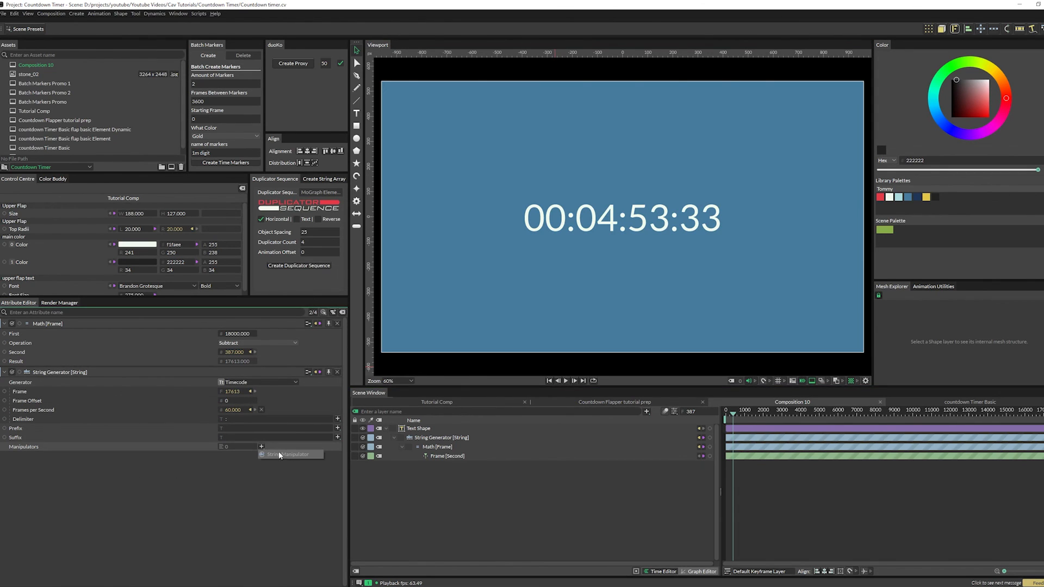
click(279, 451)
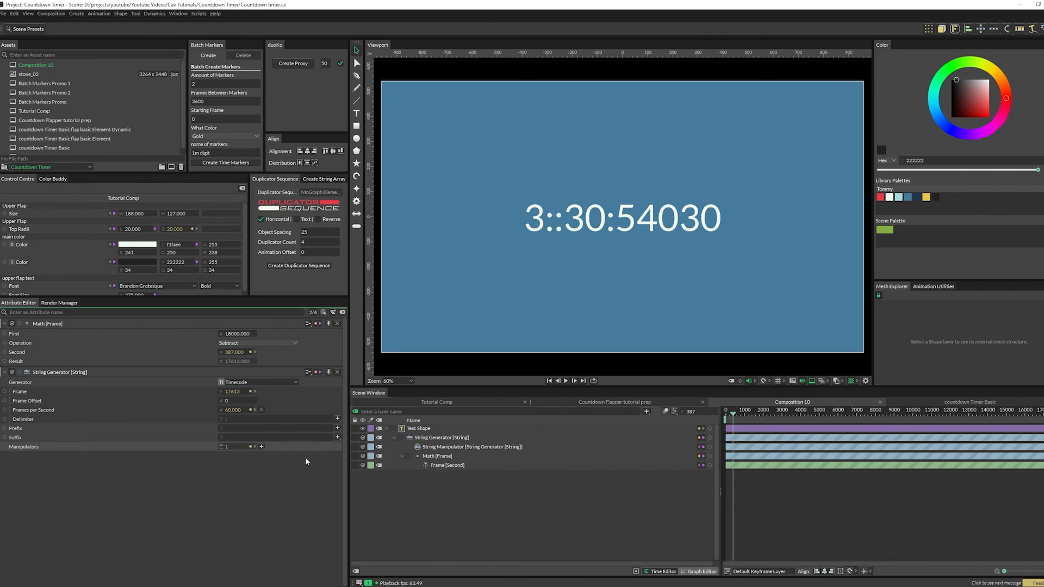
click(431, 447)
click(255, 334)
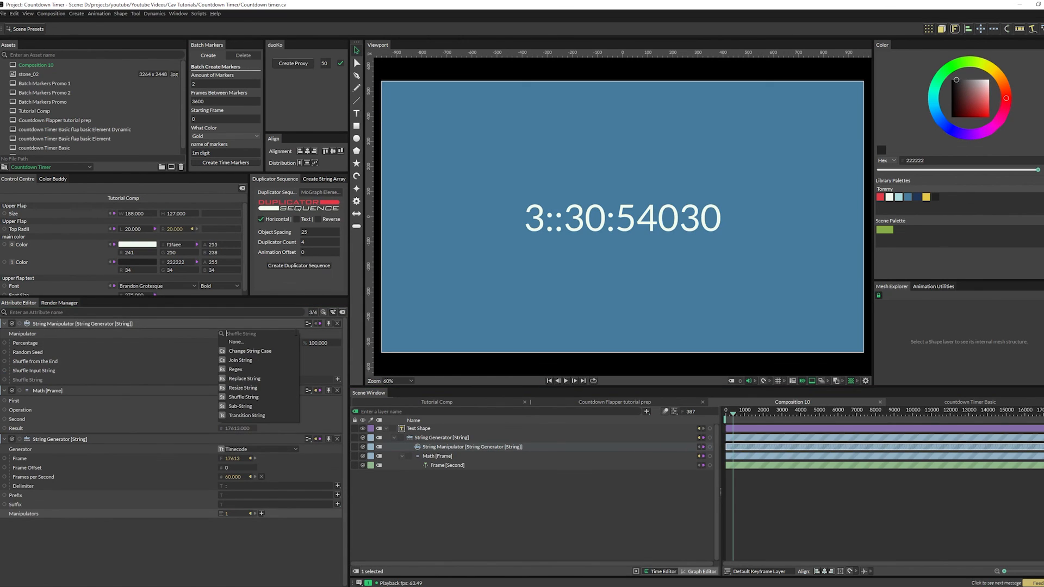
click(241, 387)
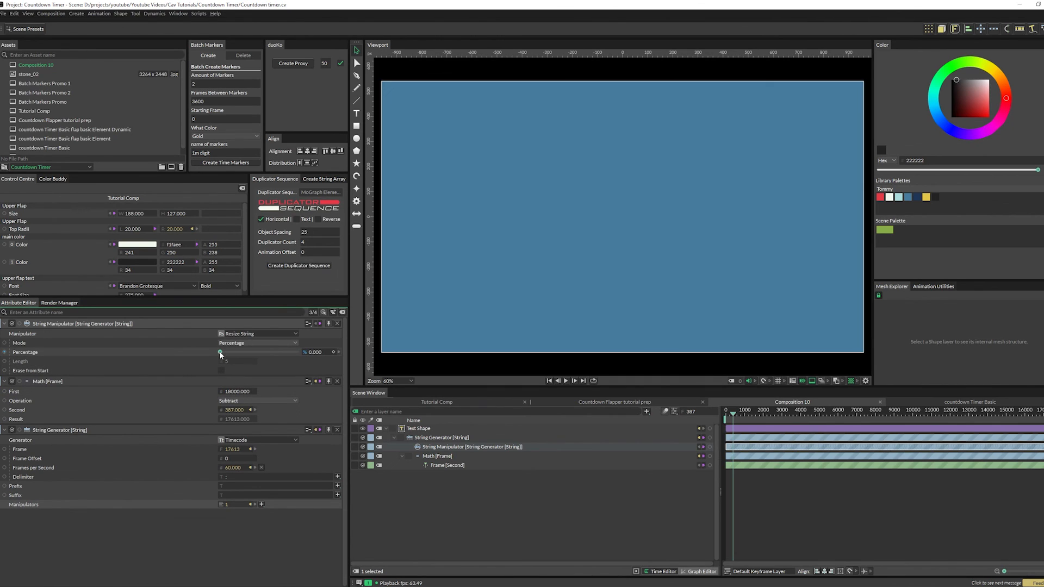
drag(220, 353, 278, 354)
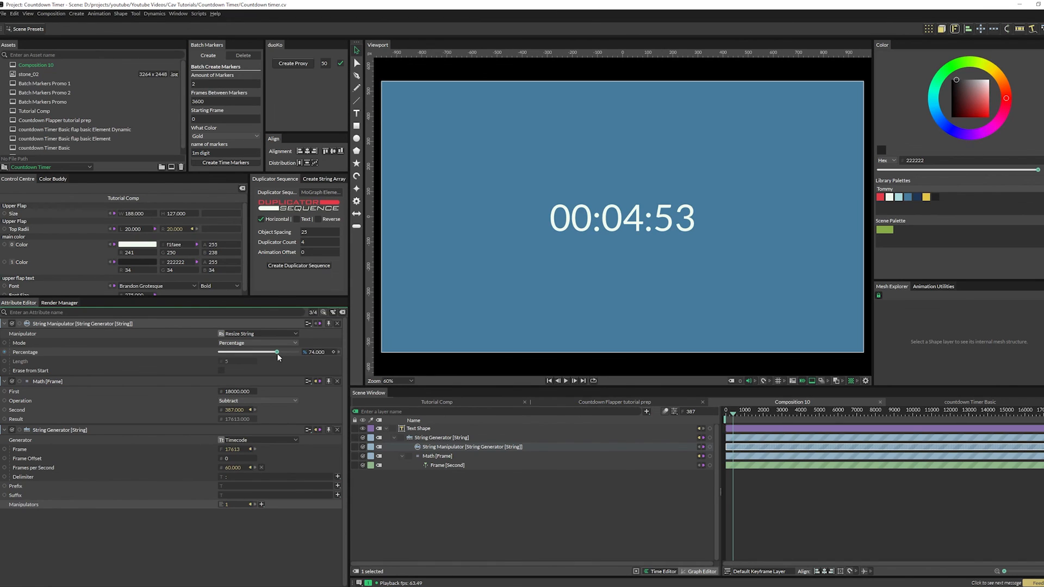
Step: Duplicate the Resize String manipulator and set the copy to erase from the start at 80 percent
click(441, 448)
key(ctrl+d)
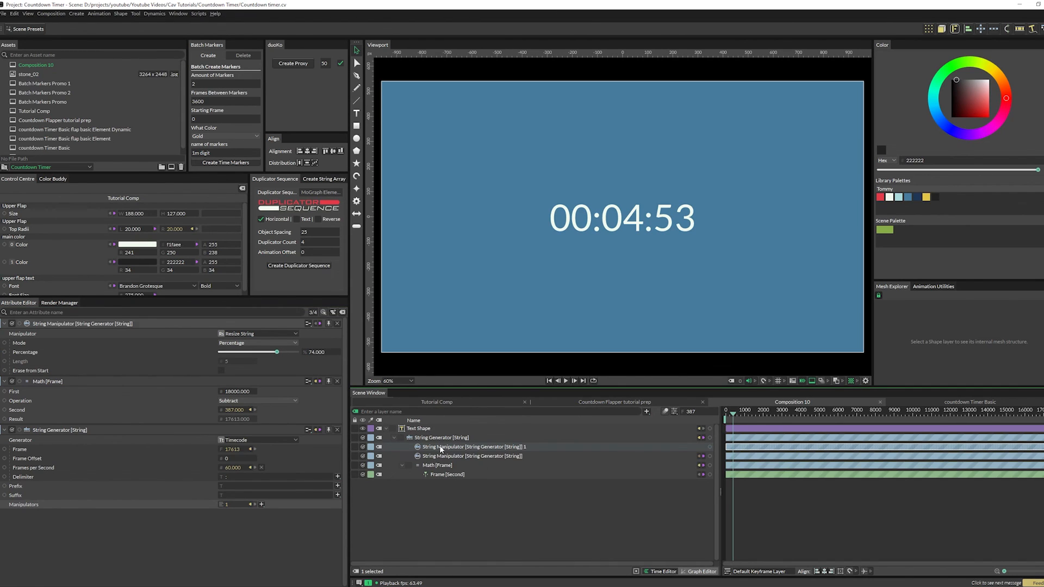
double_click(441, 448)
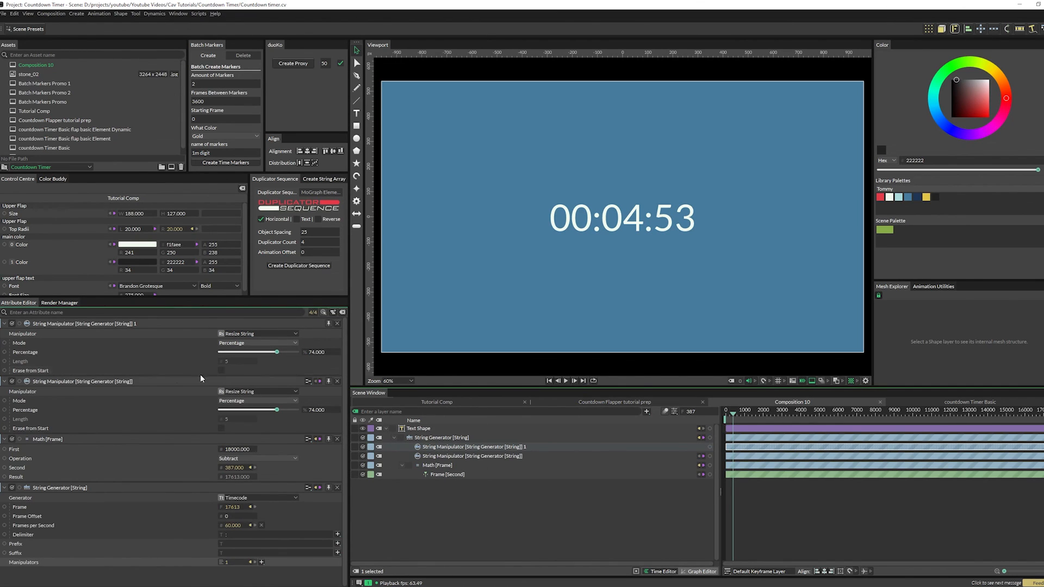
click(221, 370)
mouse_move(276, 352)
mouse_down()
mouse_move(264, 353)
mouse_move(282, 353)
mouse_up()
Step: Connect the duplicate manipulator to a new Manipulators index, lower its percentage until only the minute digit and seconds remain, and play back
click(710, 447)
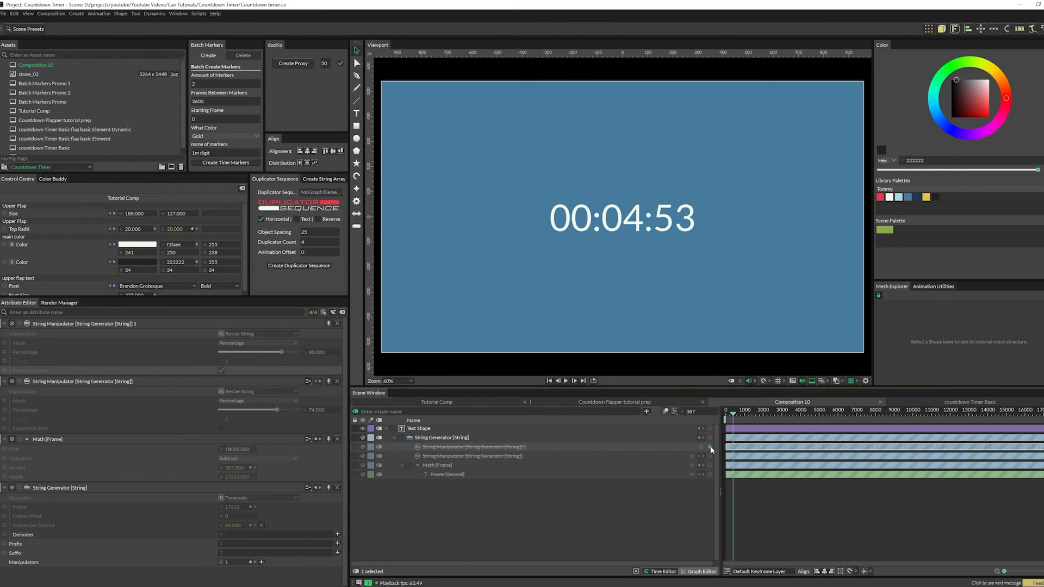
drag(710, 446, 441, 438)
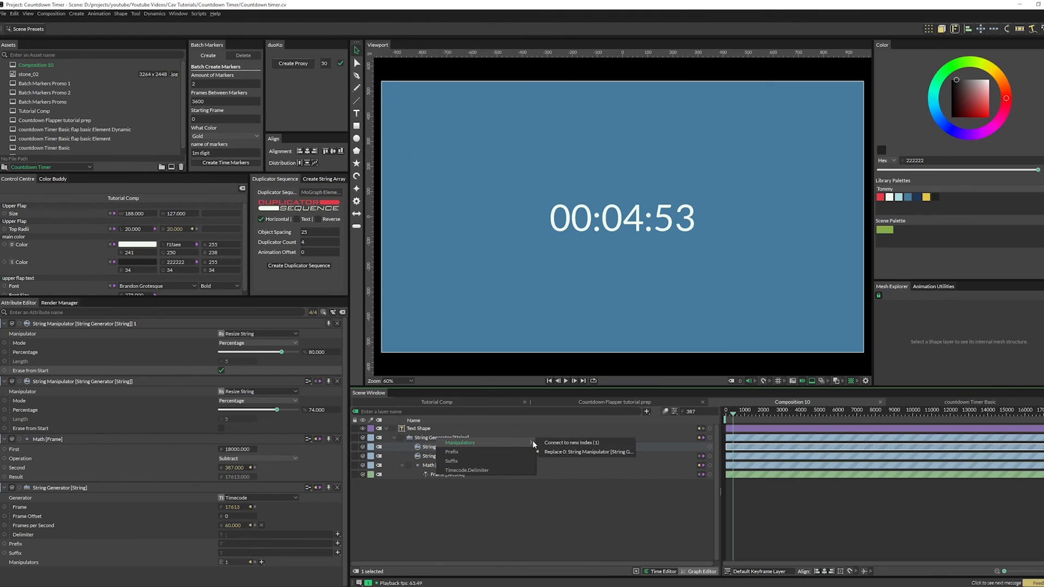
click(563, 441)
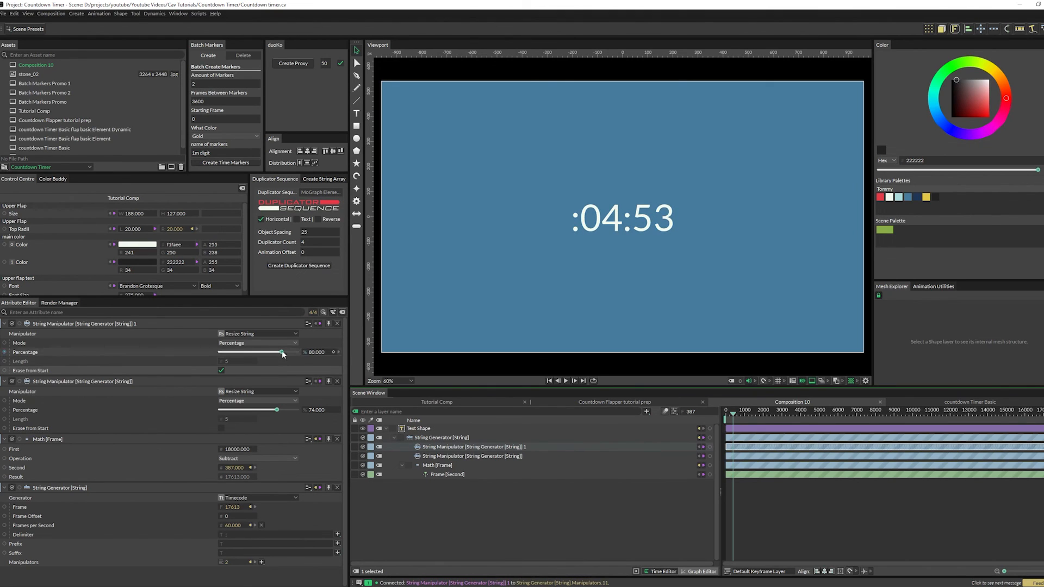
mouse_move(281, 353)
mouse_down()
mouse_move(263, 352)
mouse_move(305, 354)
mouse_move(257, 354)
mouse_move(267, 354)
mouse_up()
key(space)
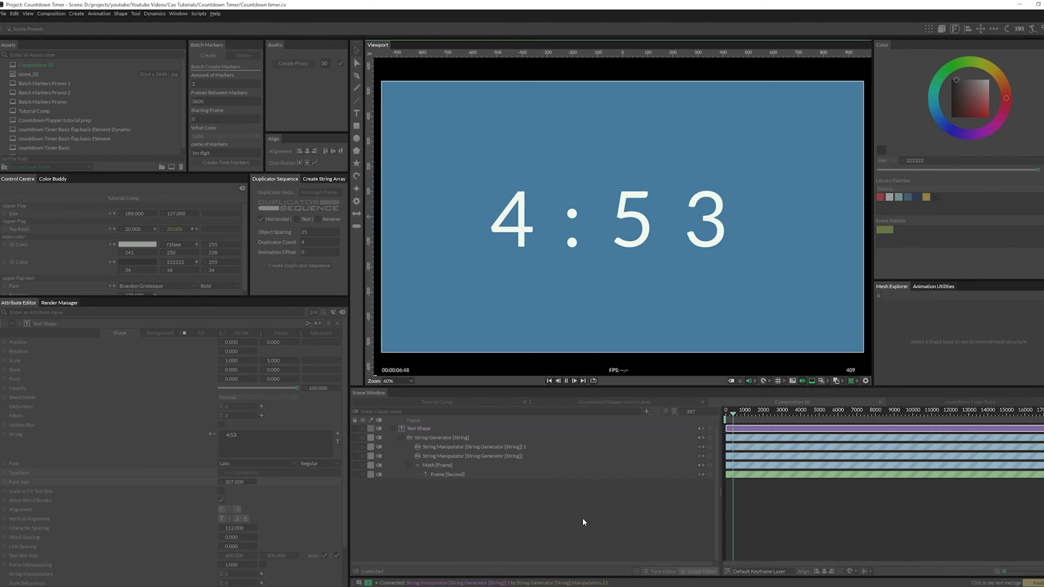